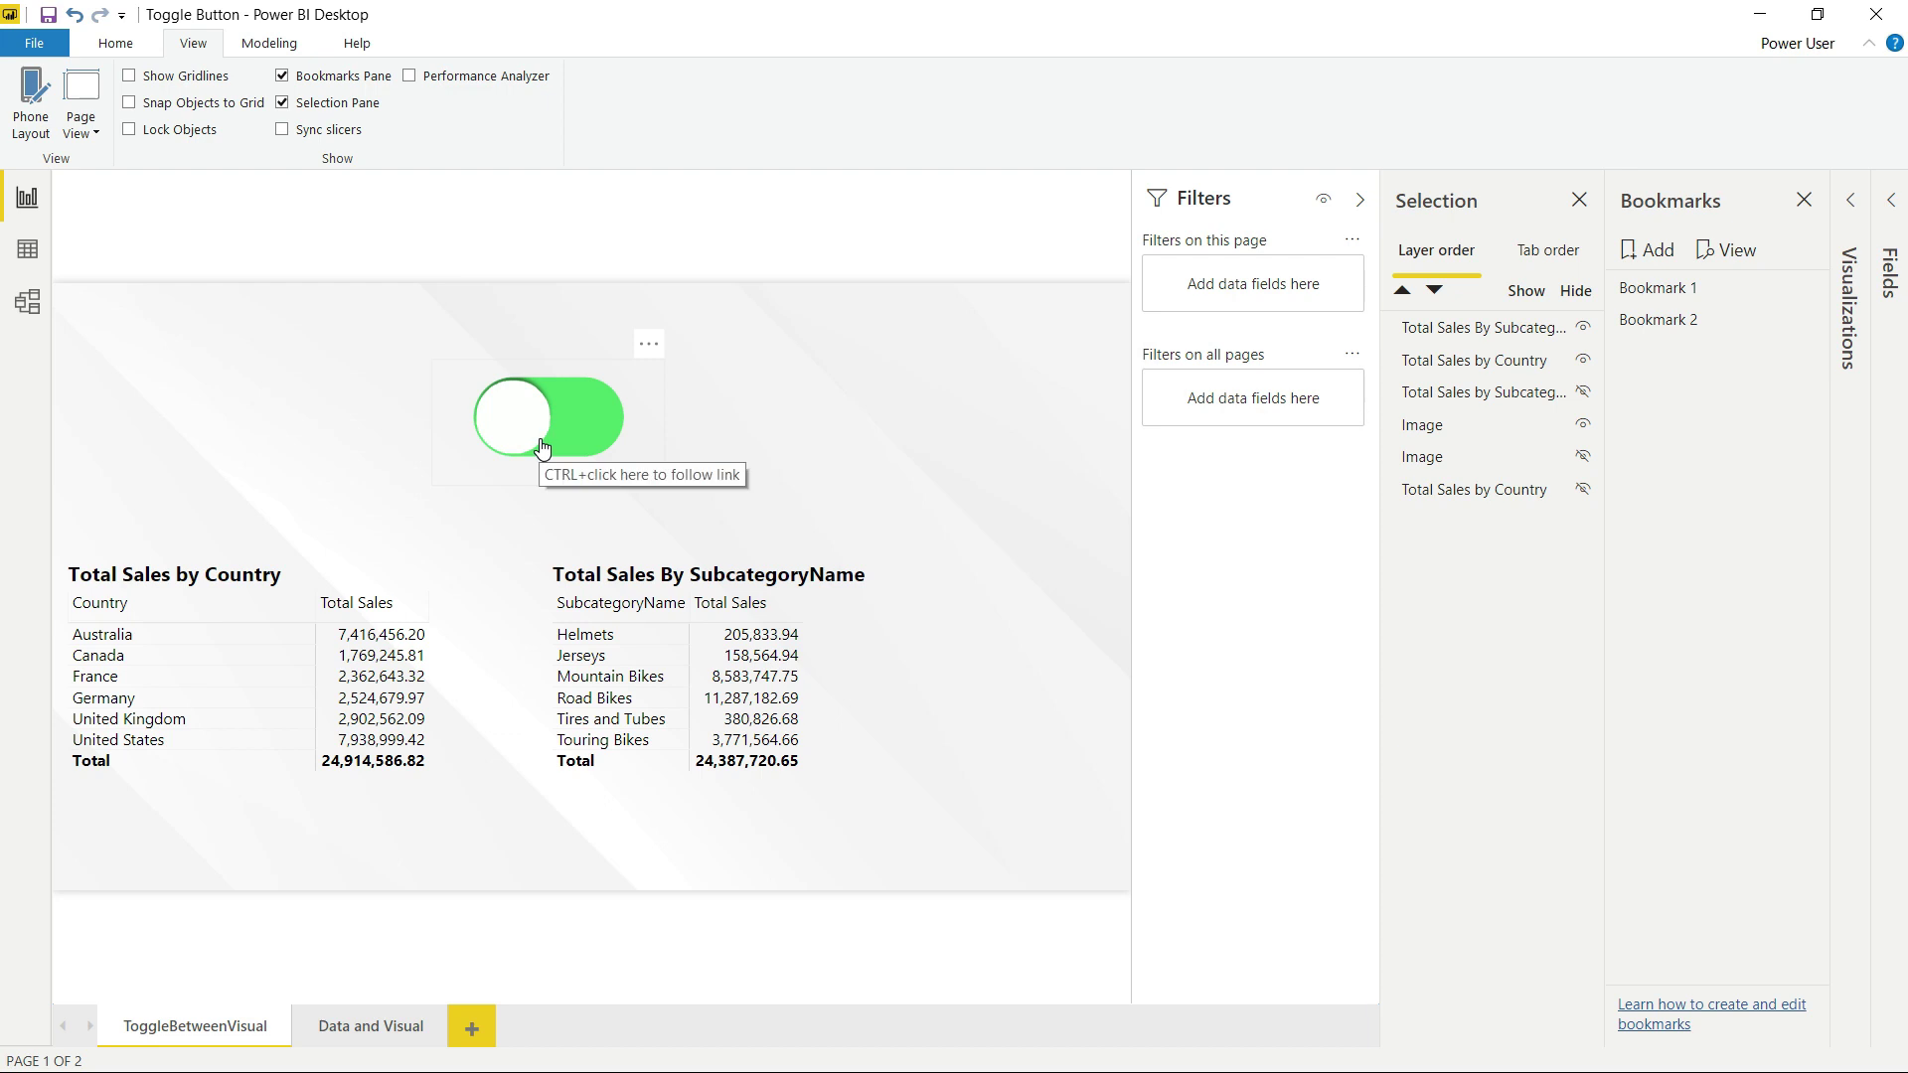
Test the toggle image on the ToggleBetweenVisual page by switching repeatedly between the sales tables and the map and bar chart
ctrl+click(539, 457)
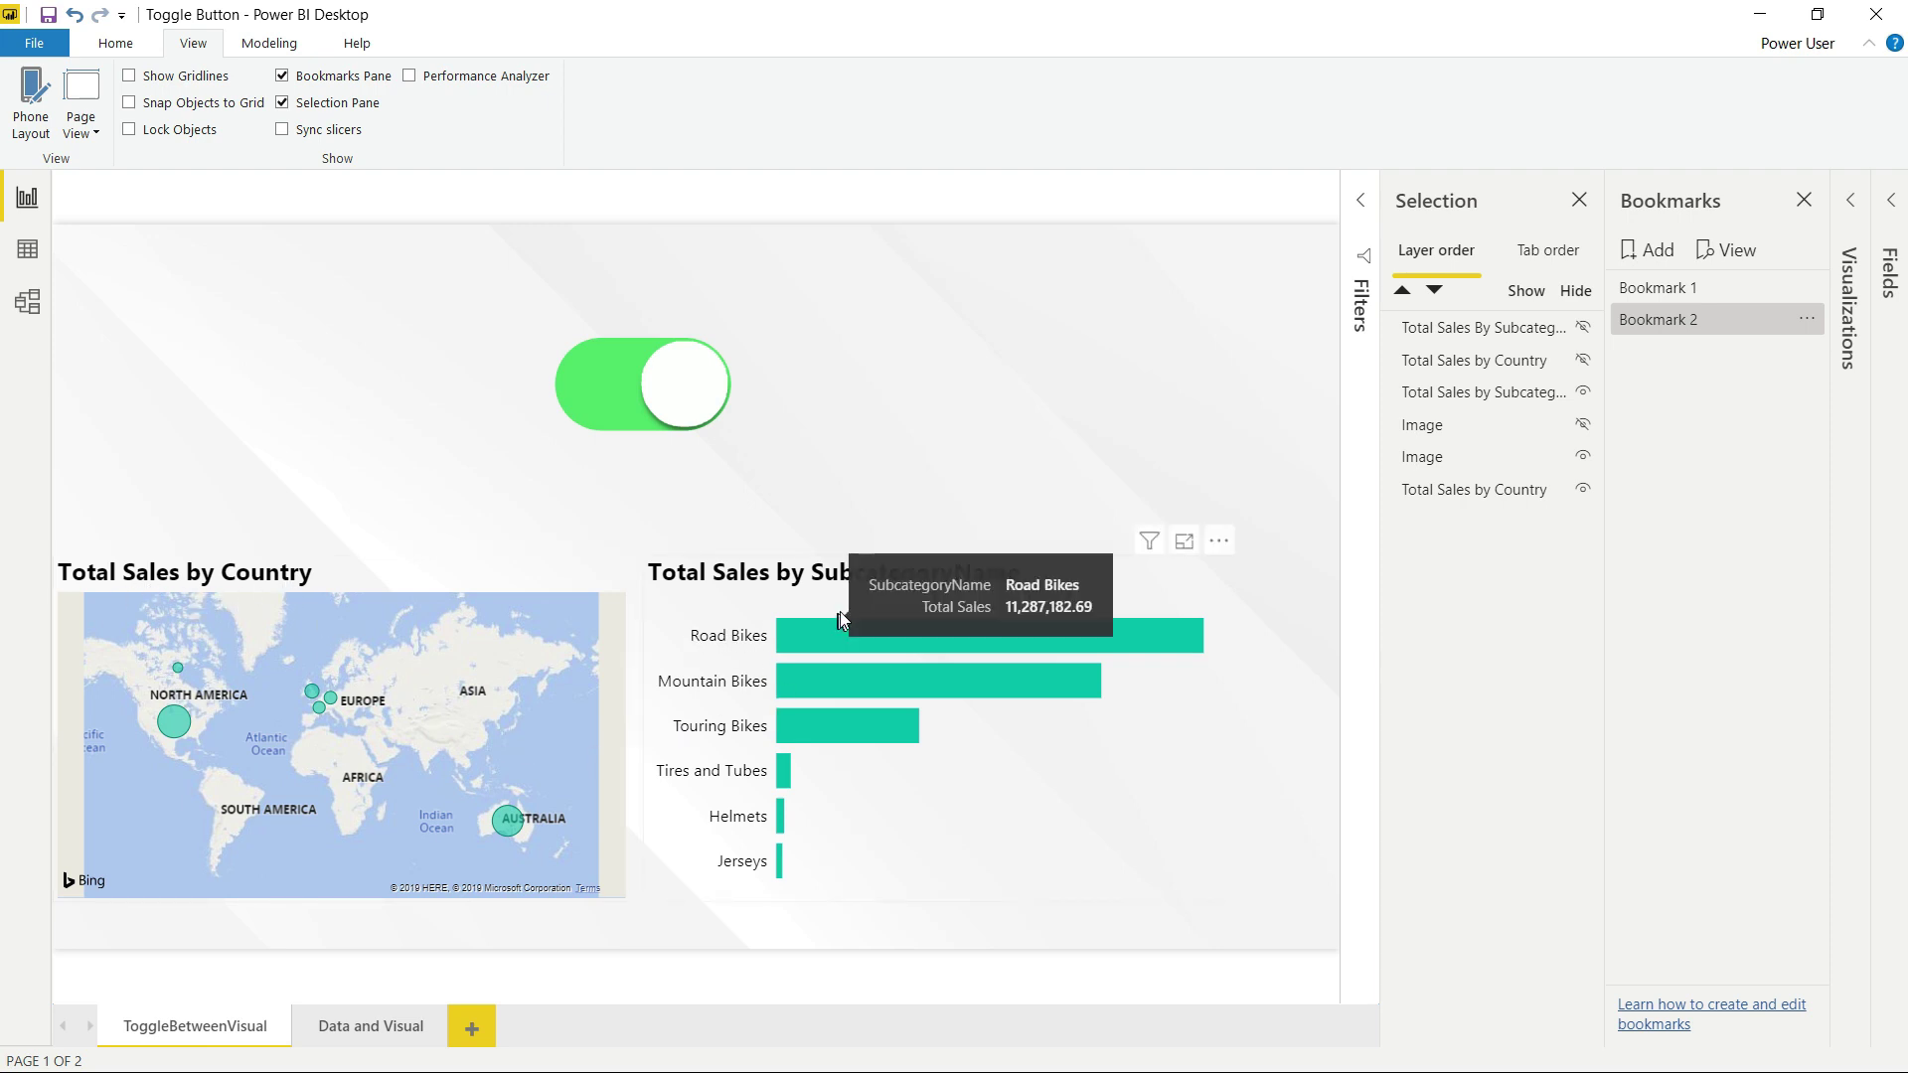
ctrl+click(701, 400)
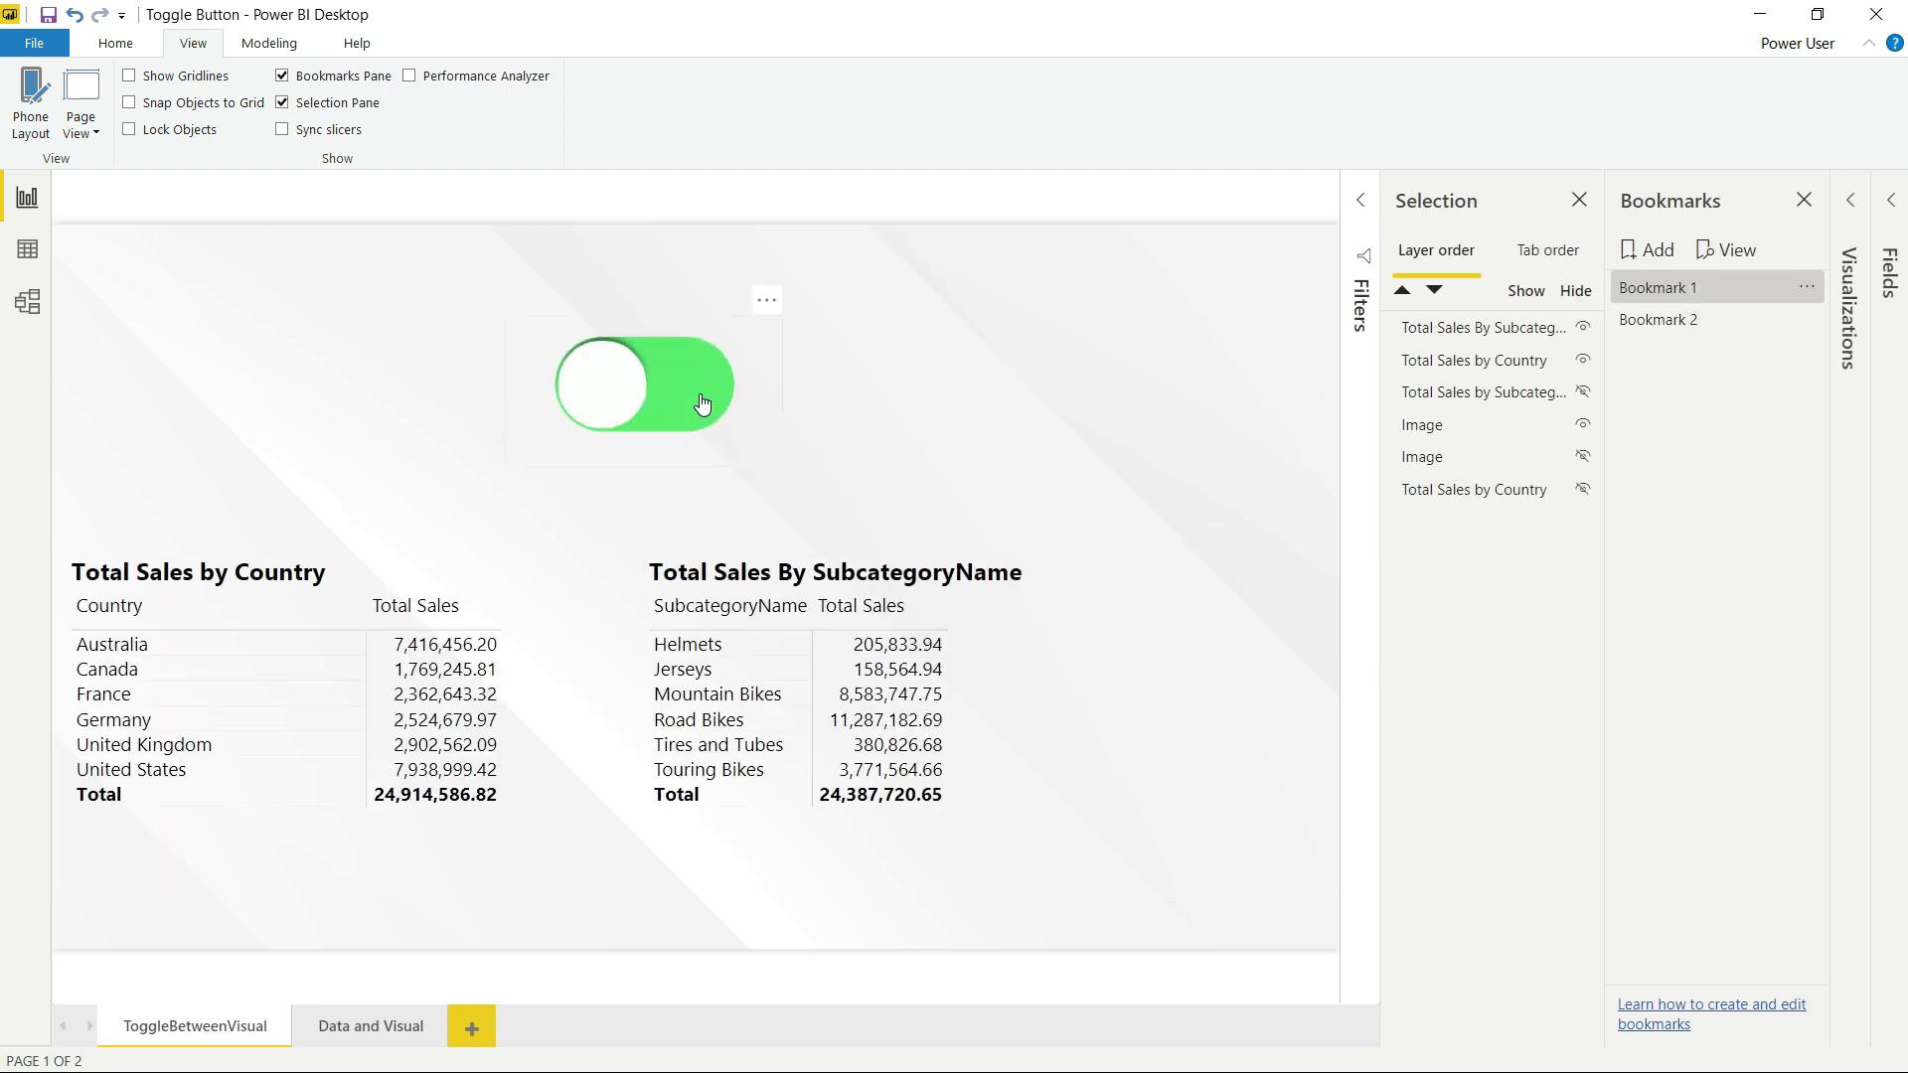
ctrl+click(701, 401)
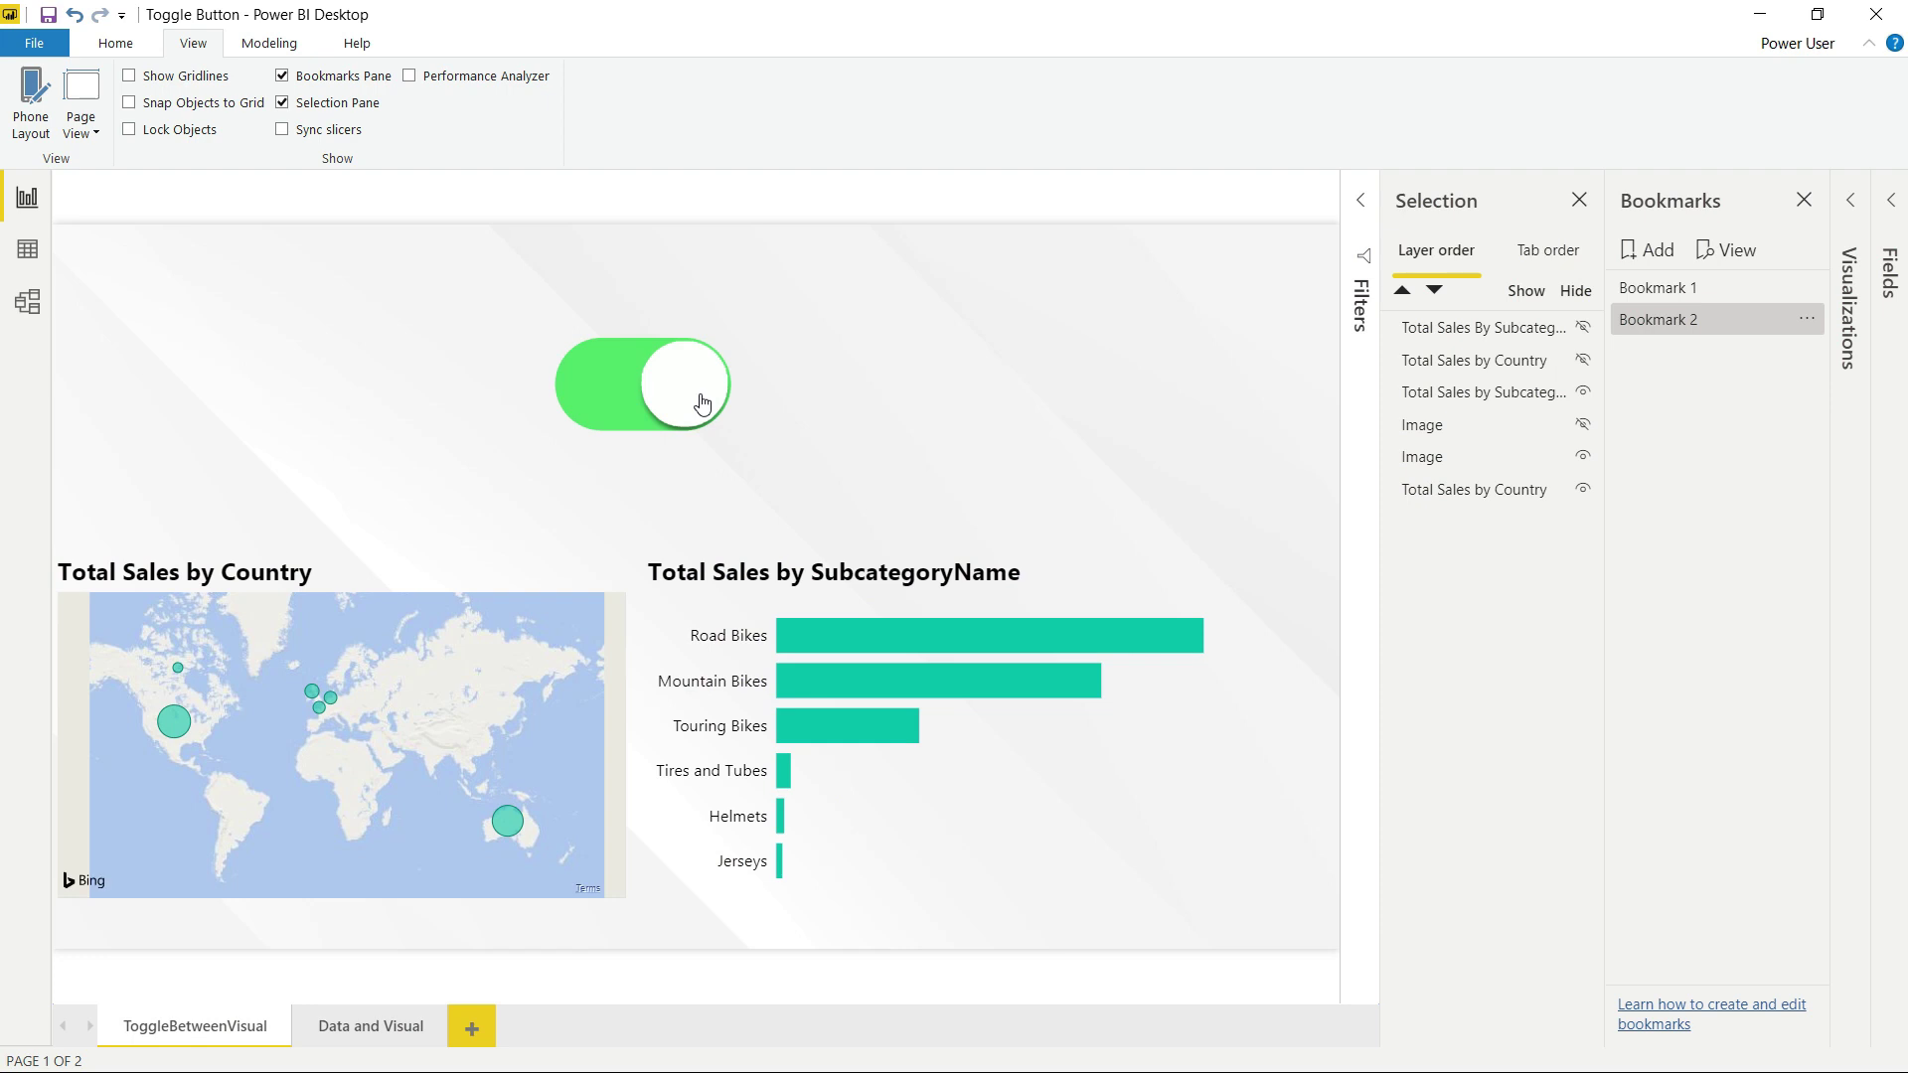
ctrl+click(702, 402)
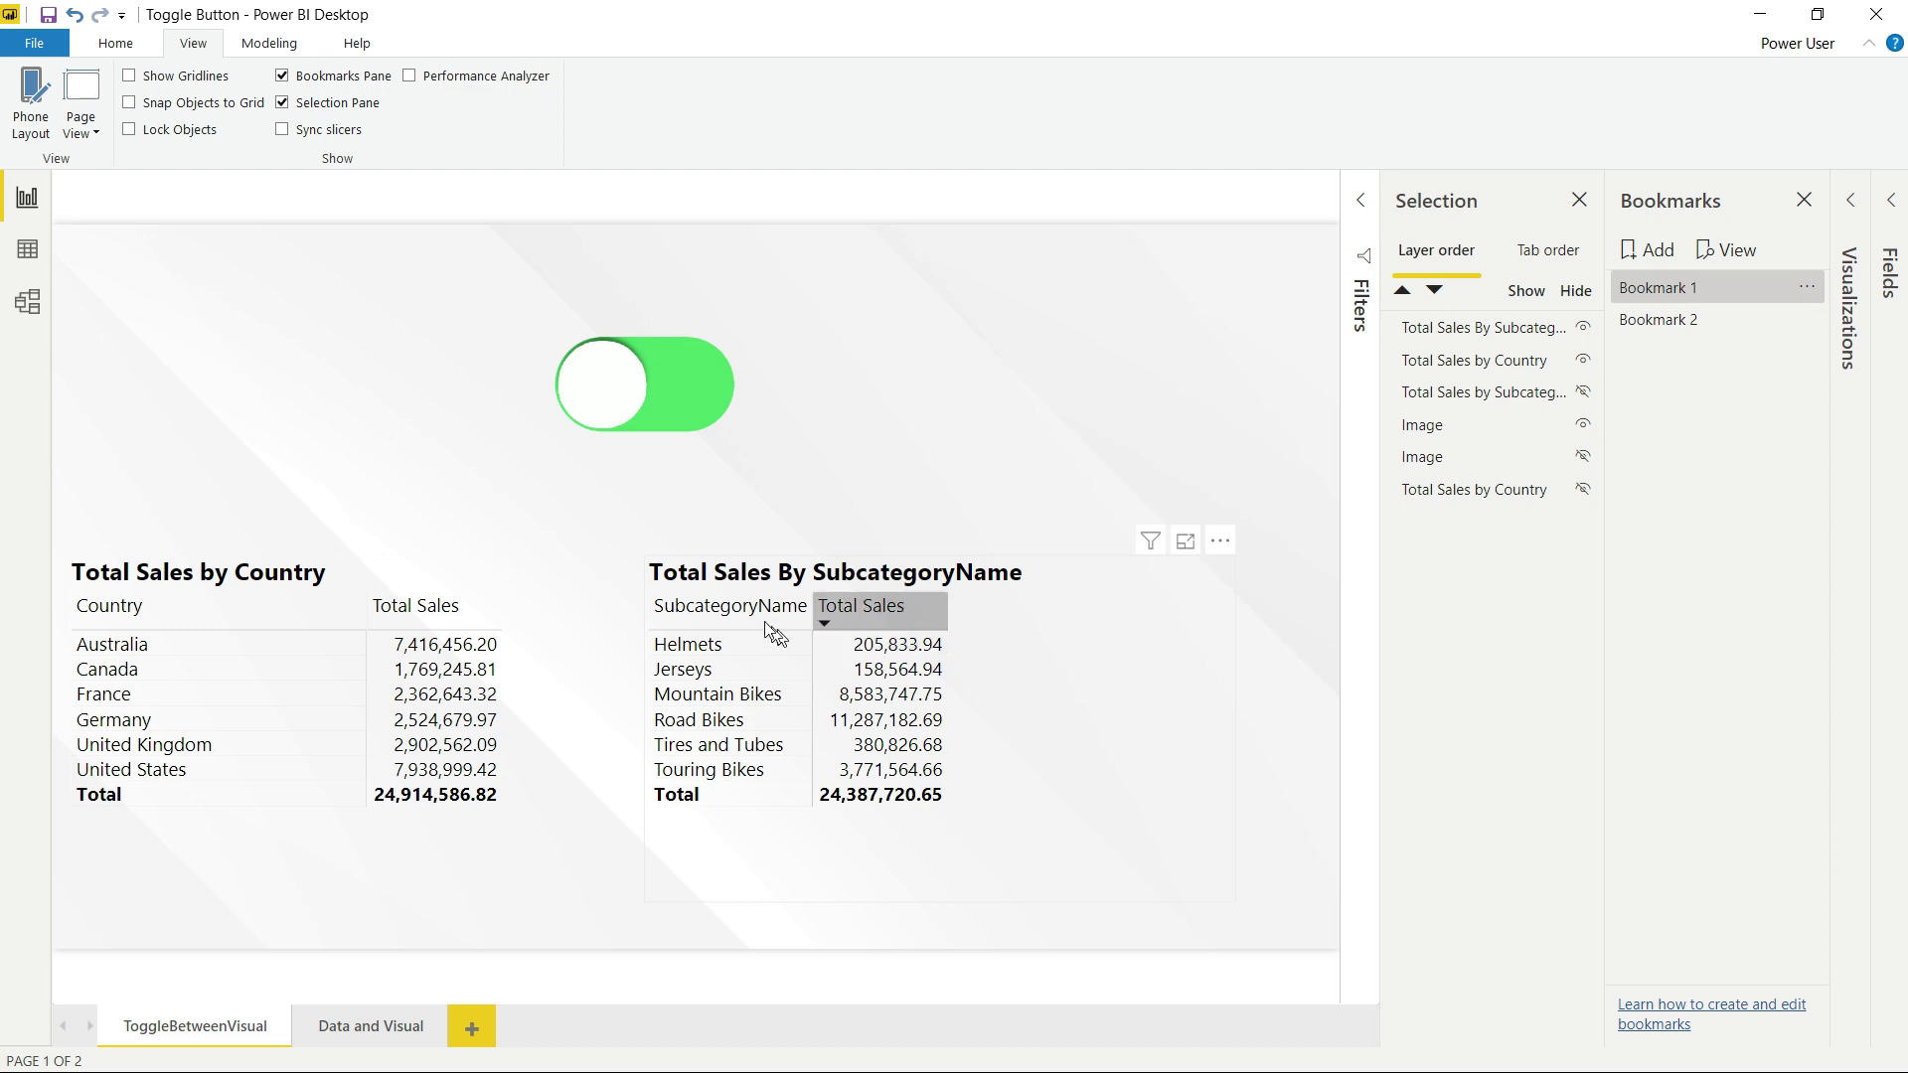
ctrl+click(618, 403)
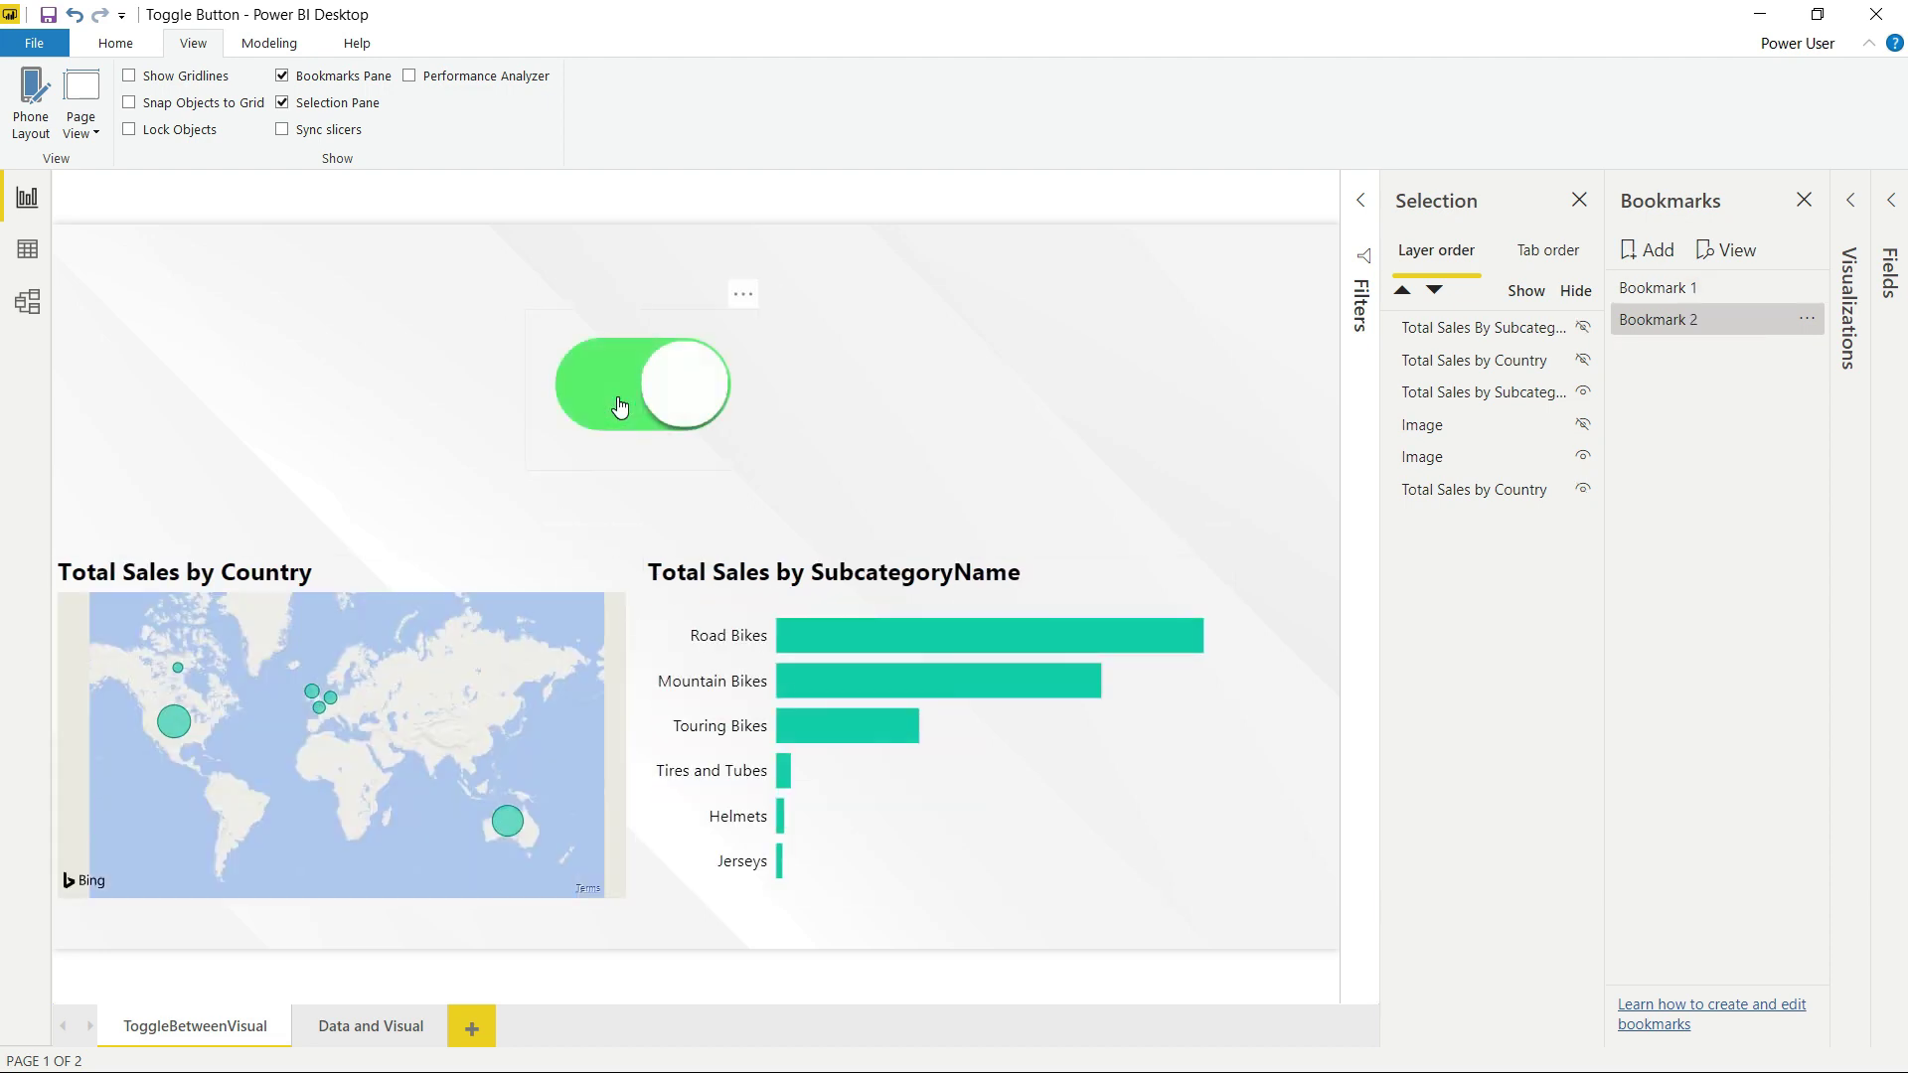
ctrl+click(618, 402)
ctrl+click(619, 403)
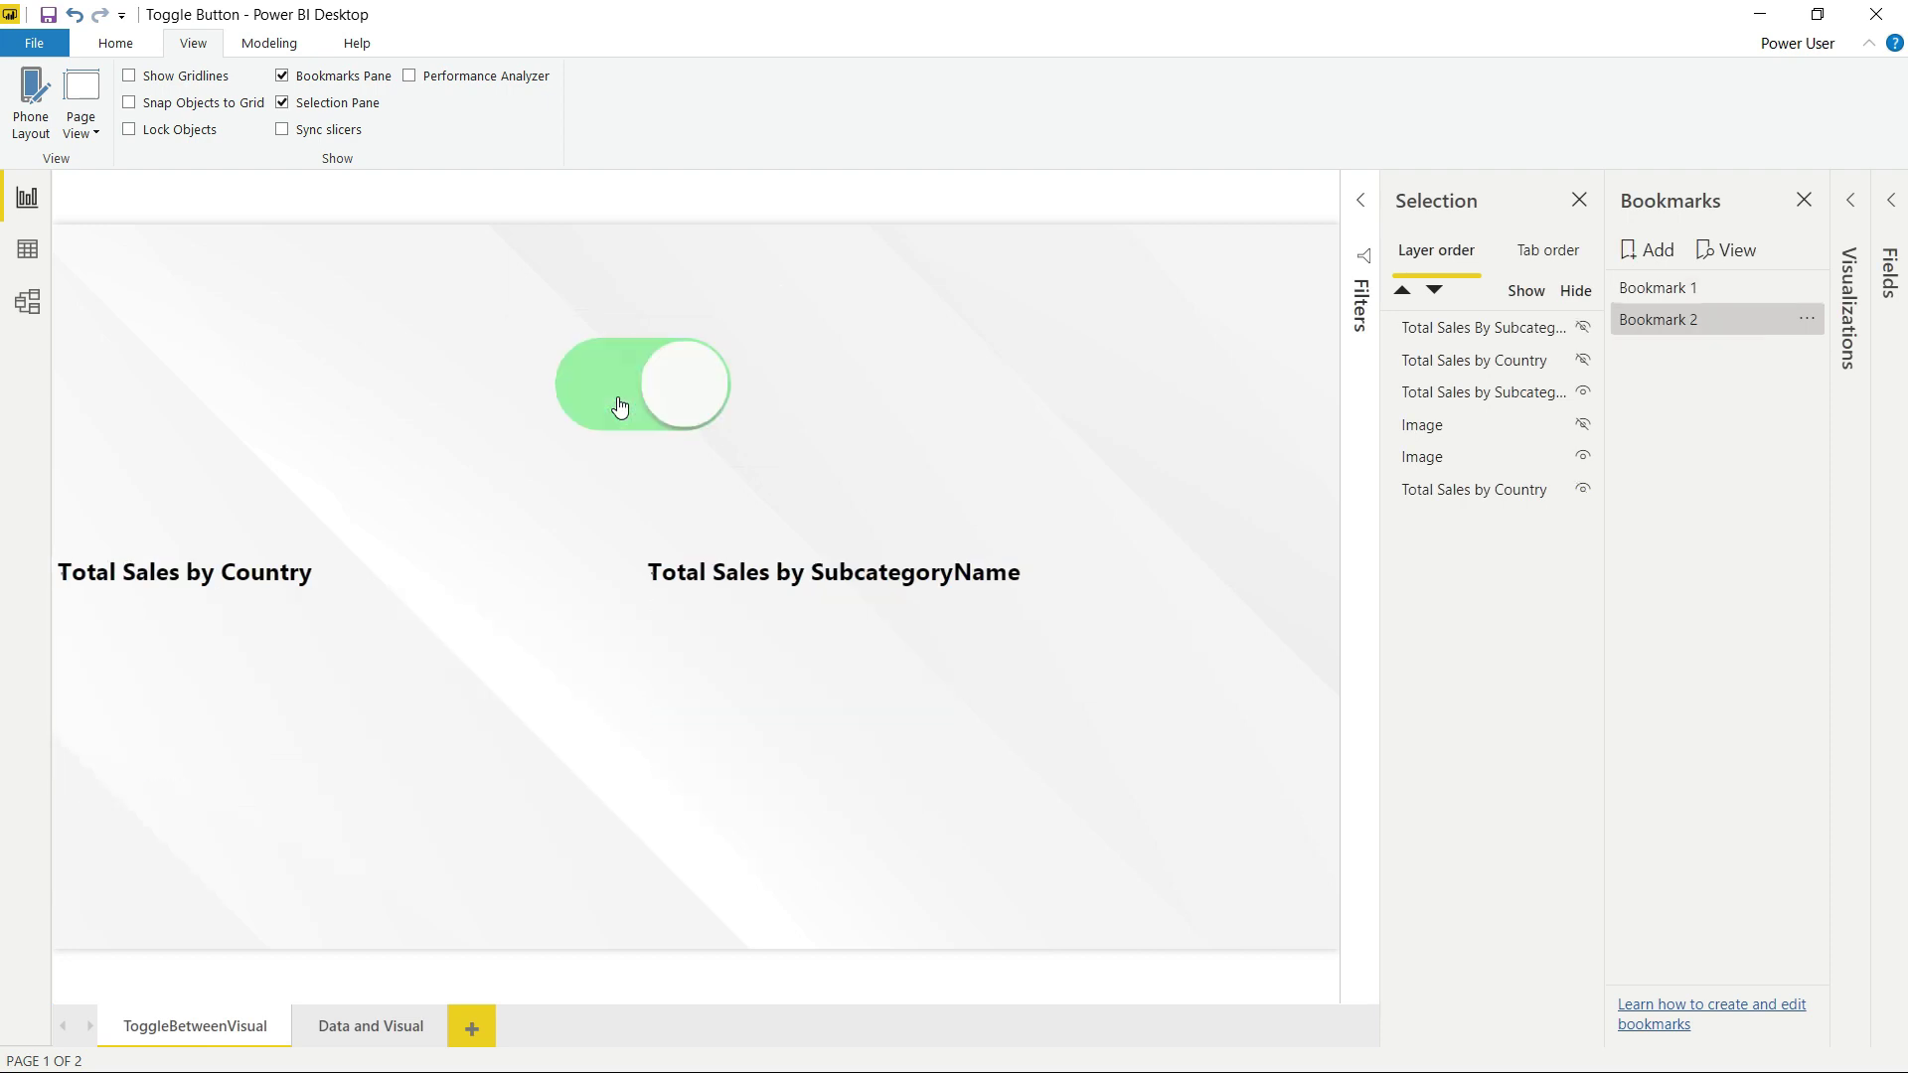
ctrl+click(619, 402)
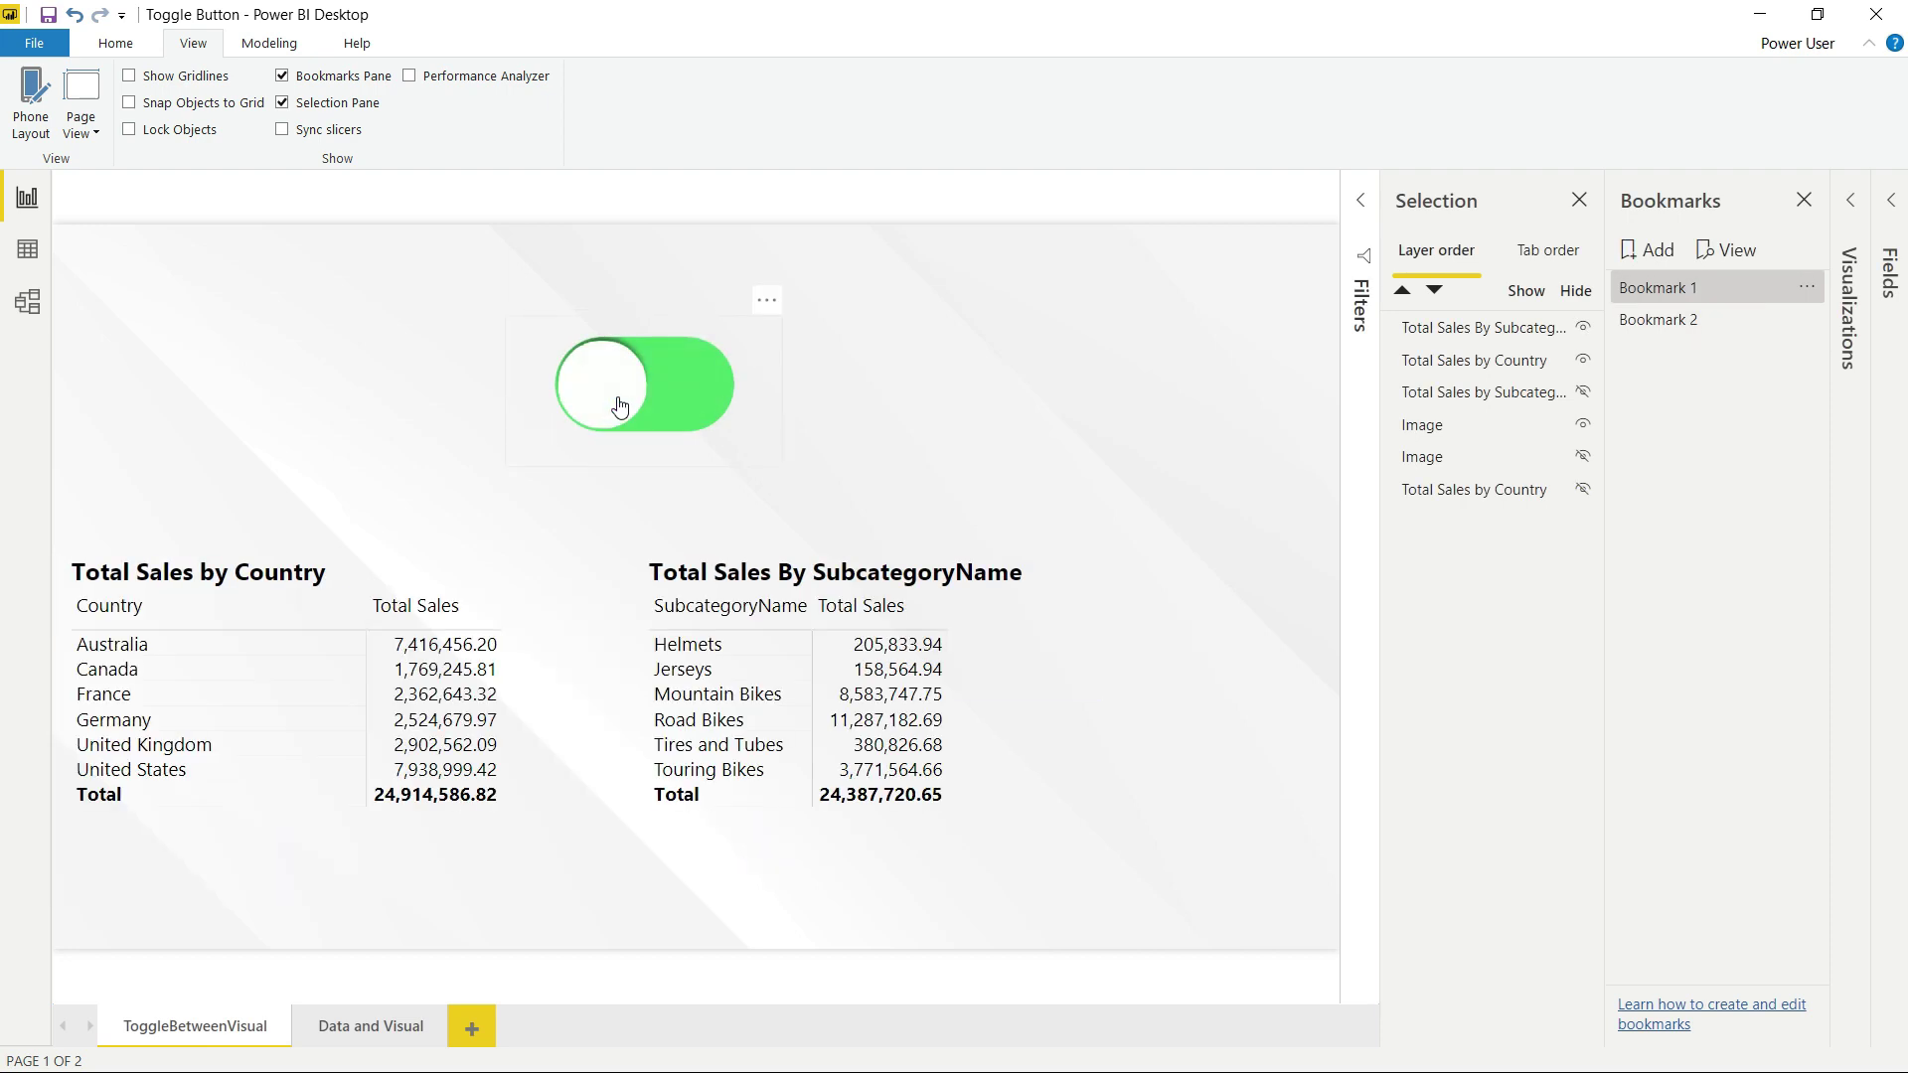
ctrl+click(618, 403)
ctrl+click(618, 402)
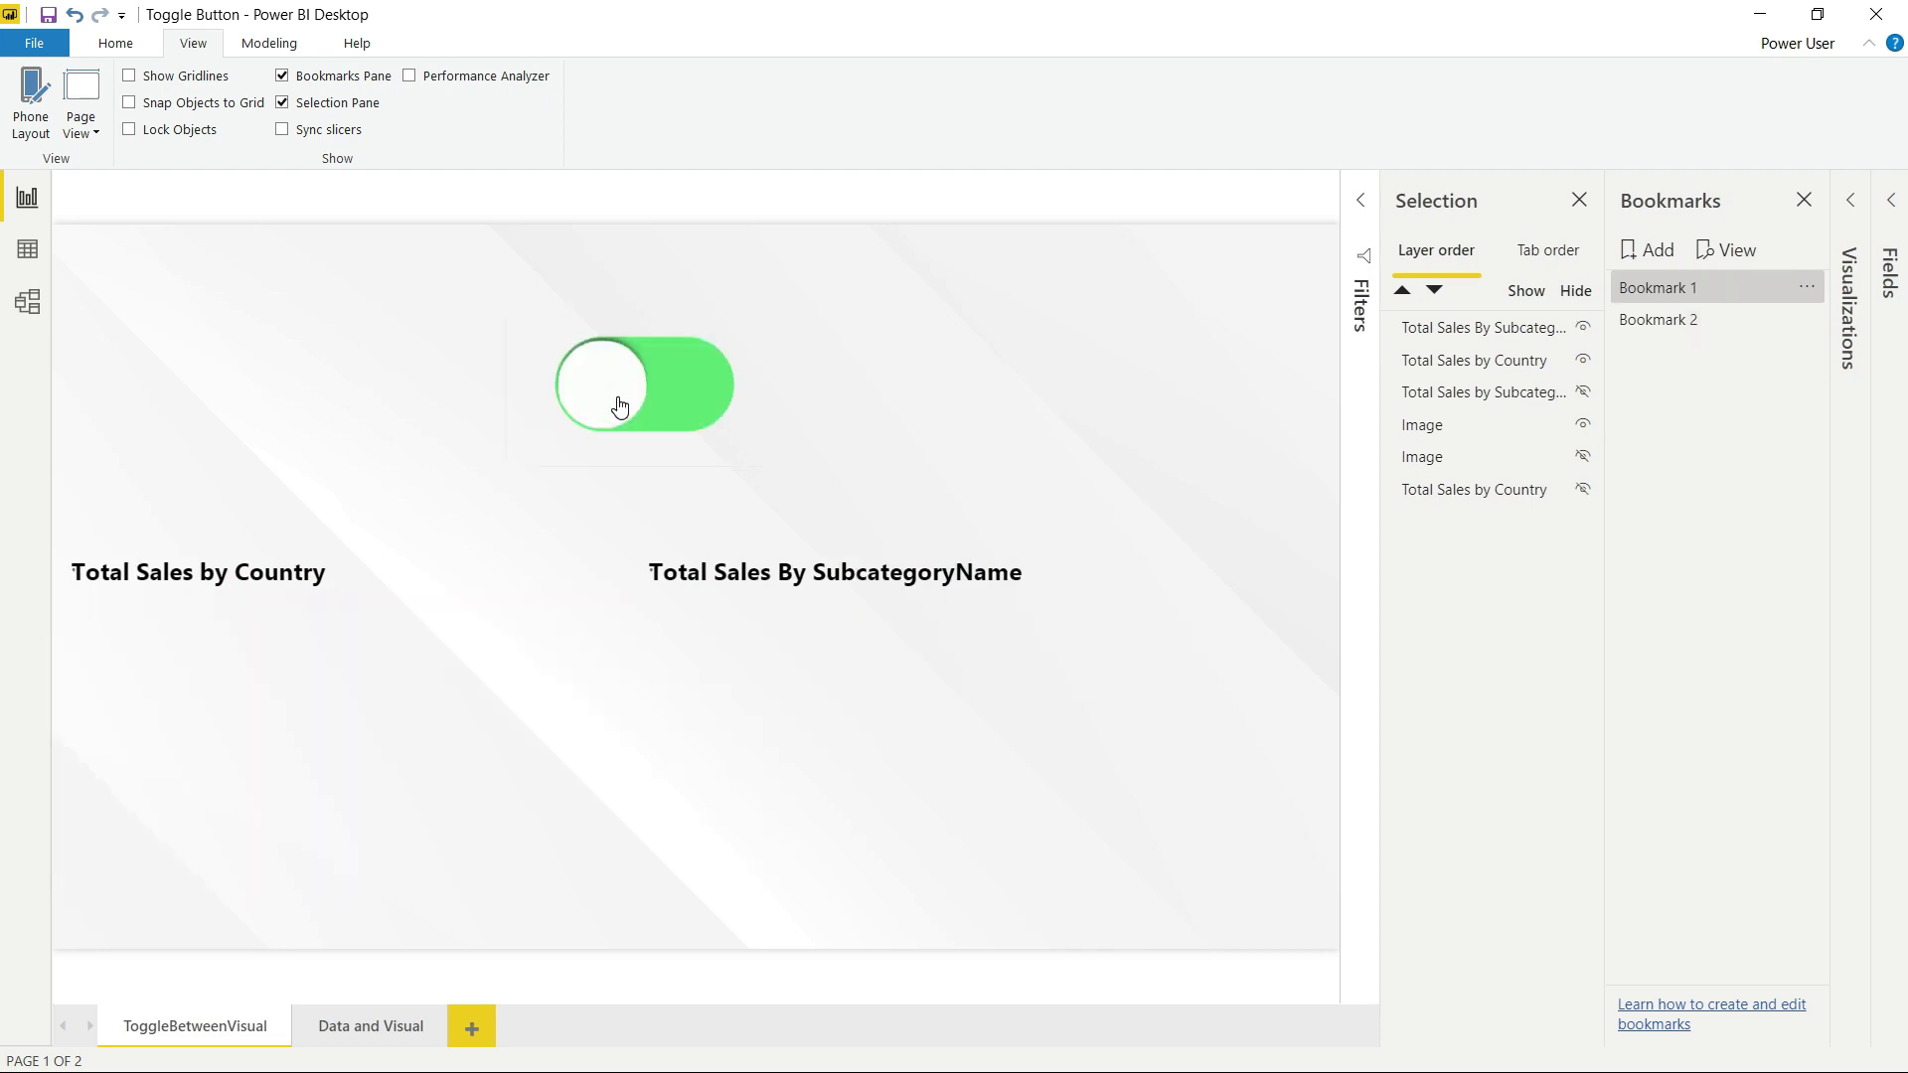
ctrl+click(618, 404)
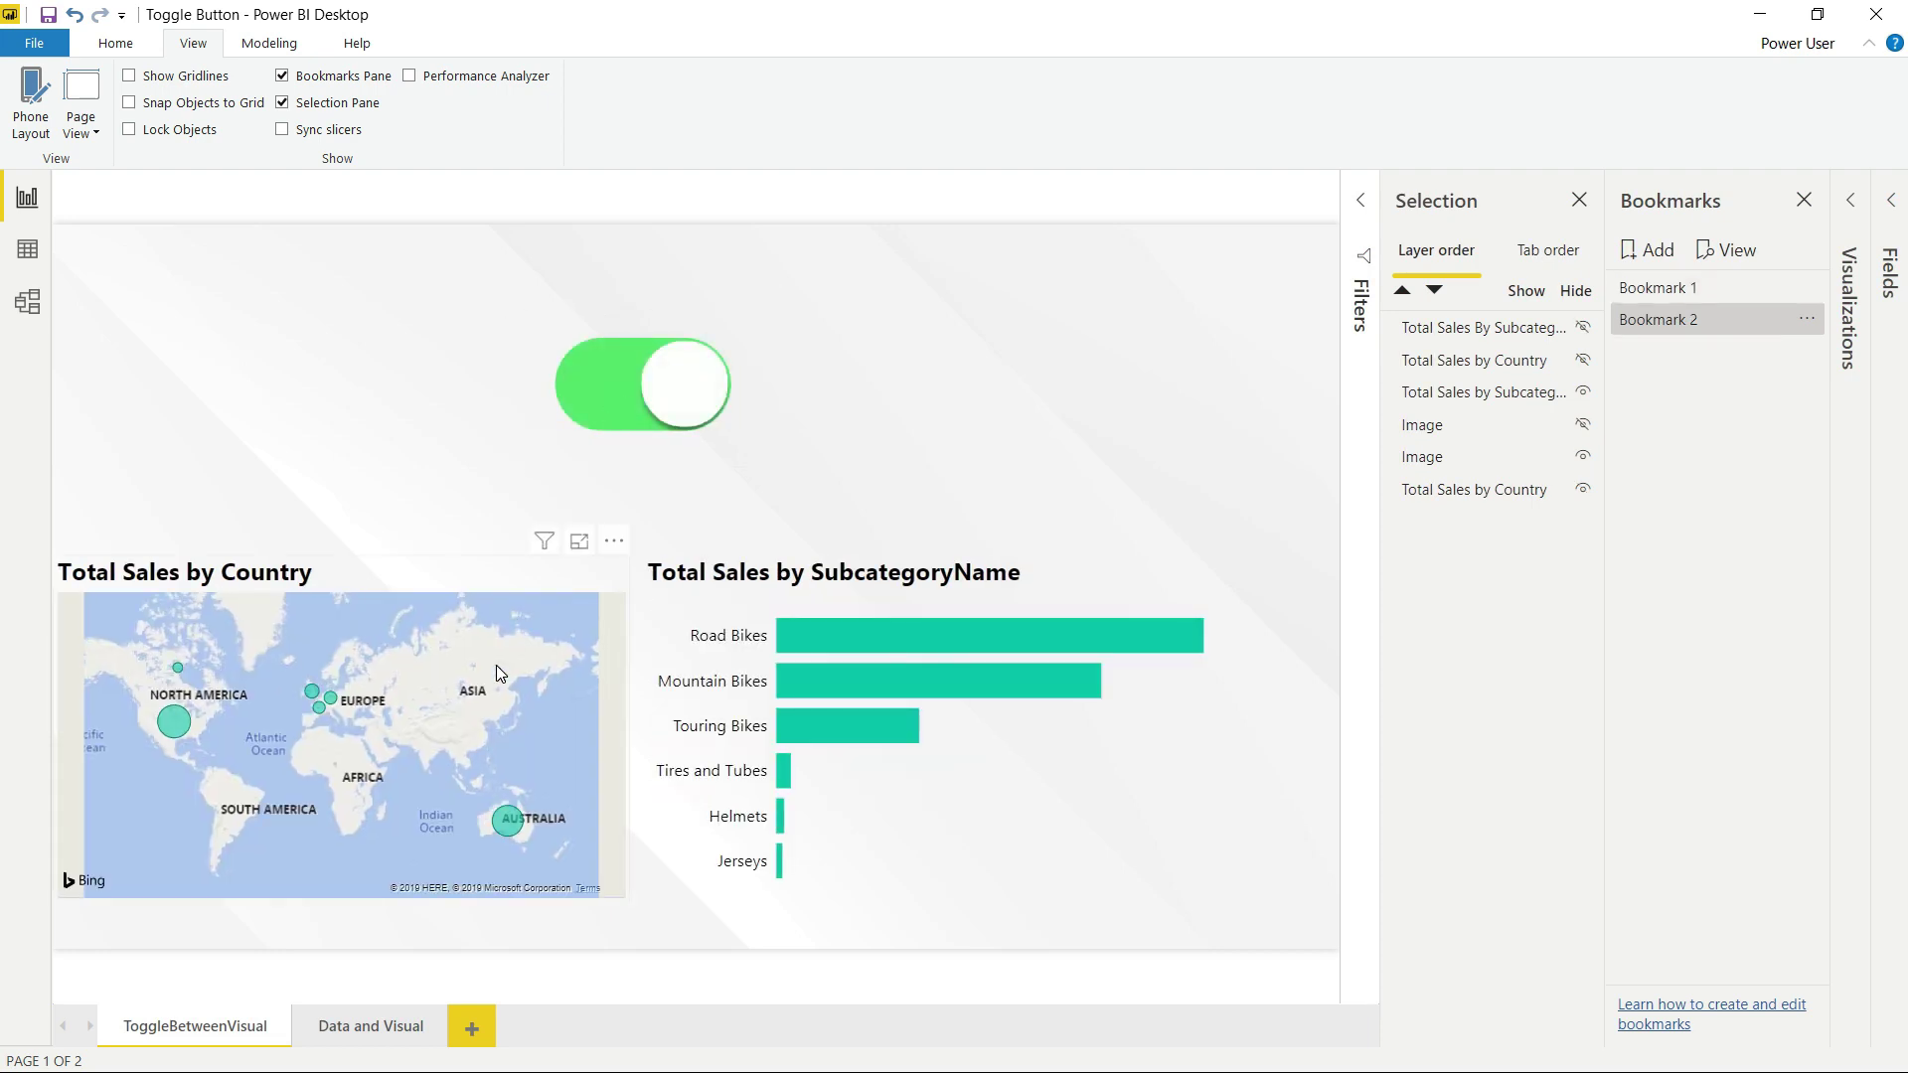
Go to the Data and Visual page, hide the Selection and Bookmarks panes, and expand the Visualizations pane
click(342, 1032)
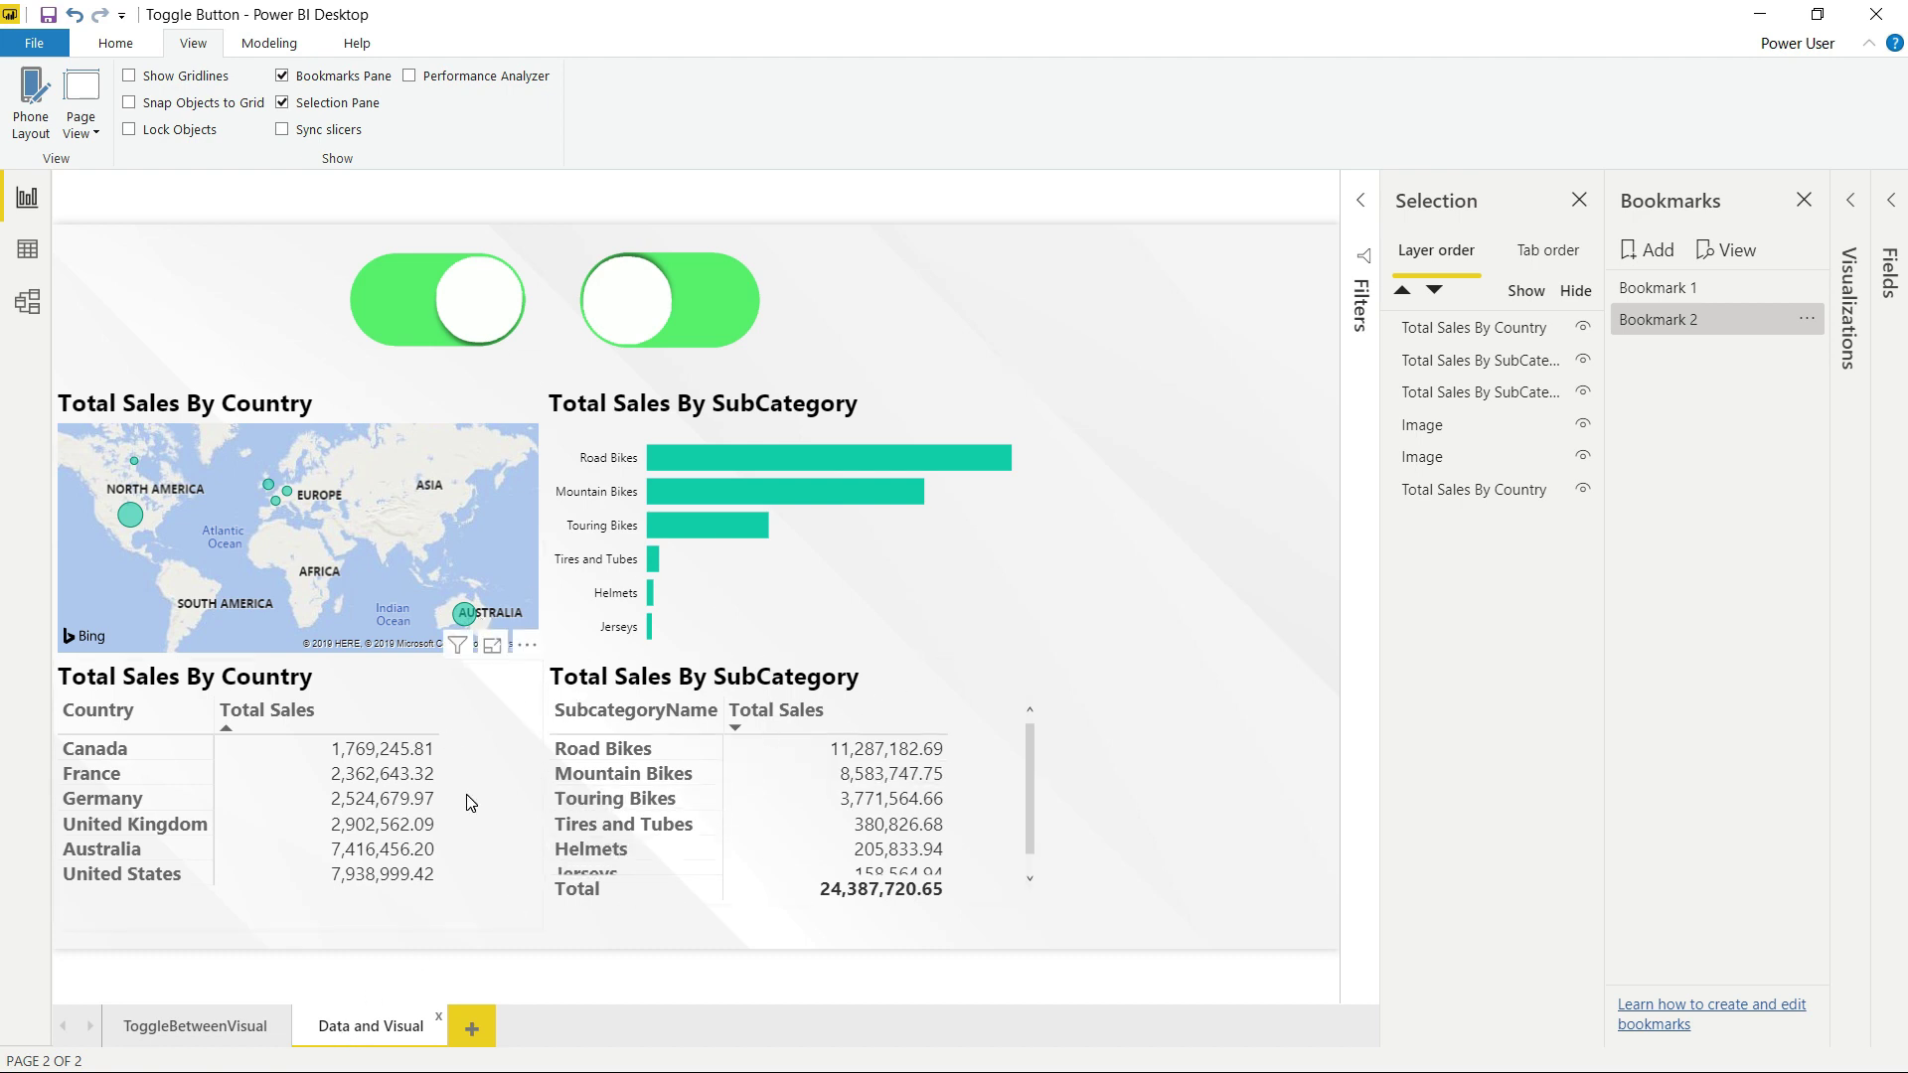
click(455, 686)
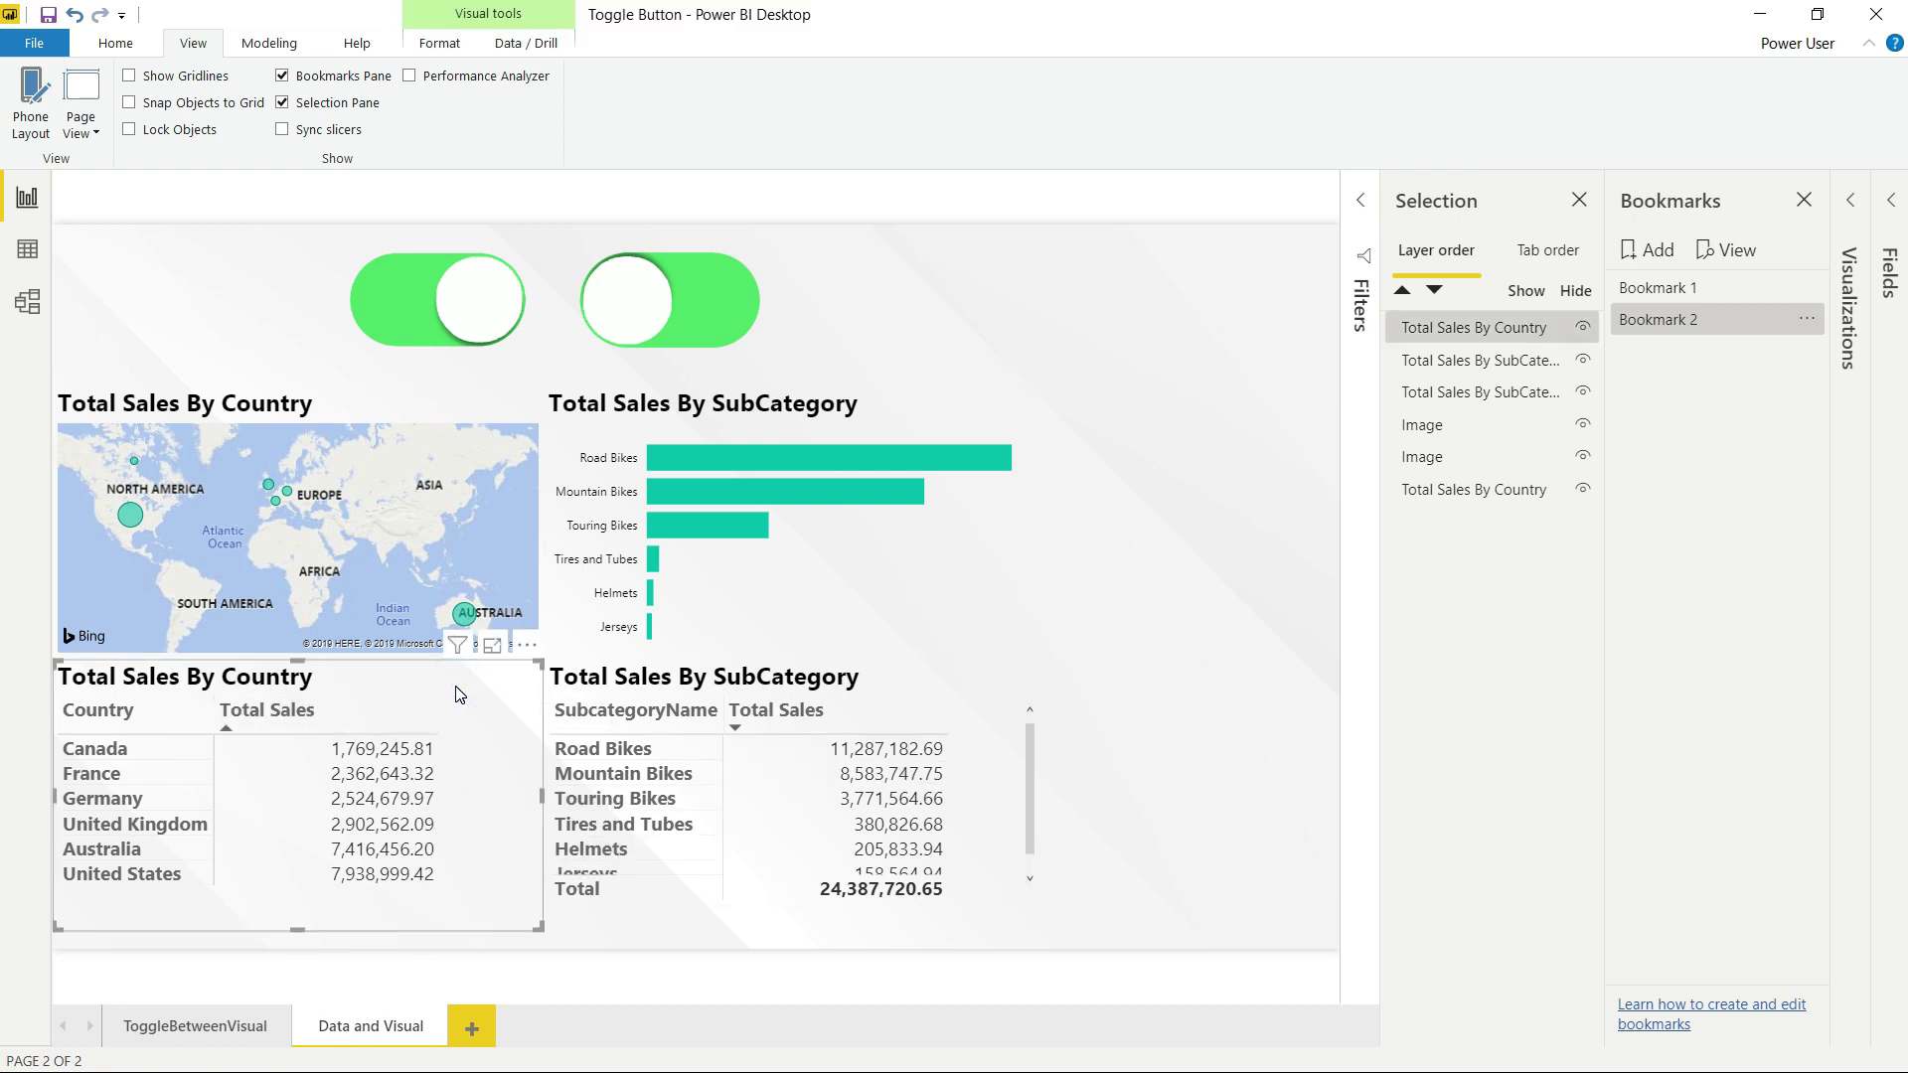
click(1579, 200)
click(1803, 199)
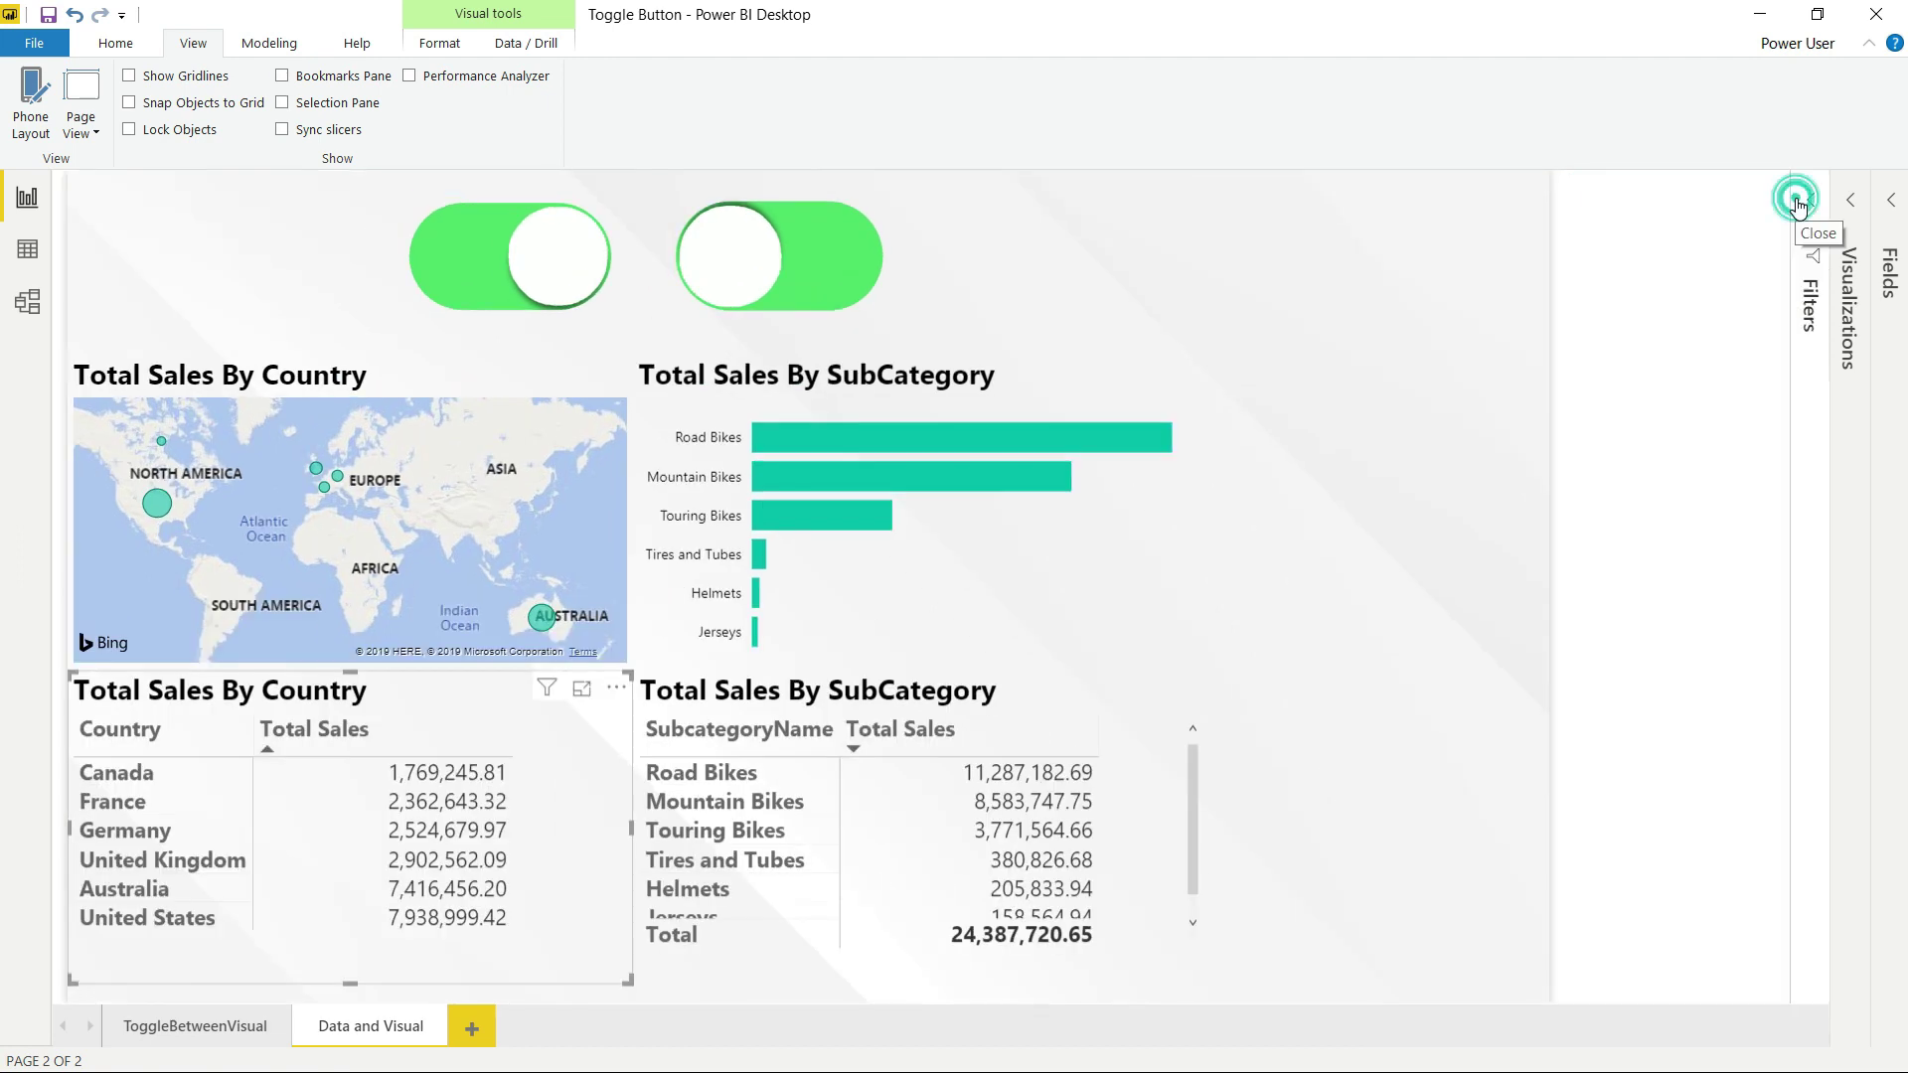
click(1851, 199)
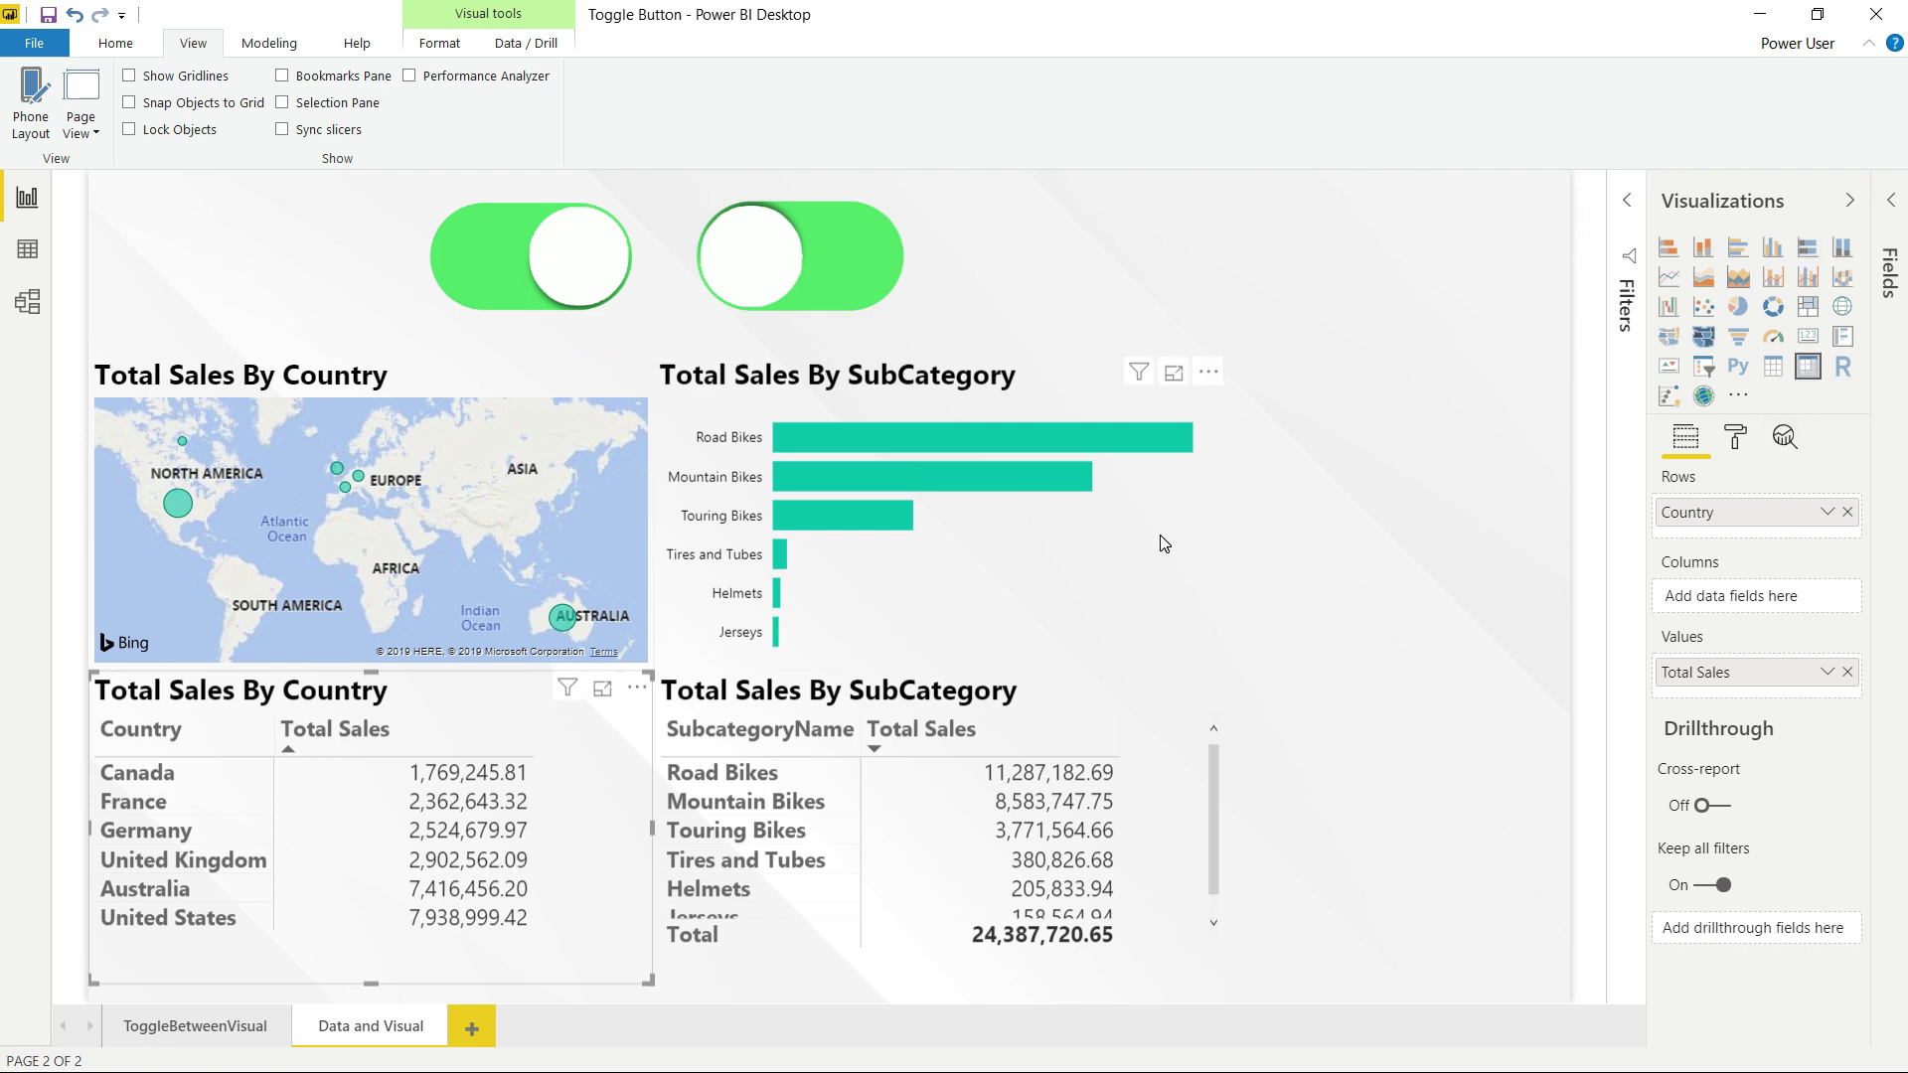
Delete the Total Sales By SubCategory bar chart and the Total Sales By Country map from the page
click(1066, 380)
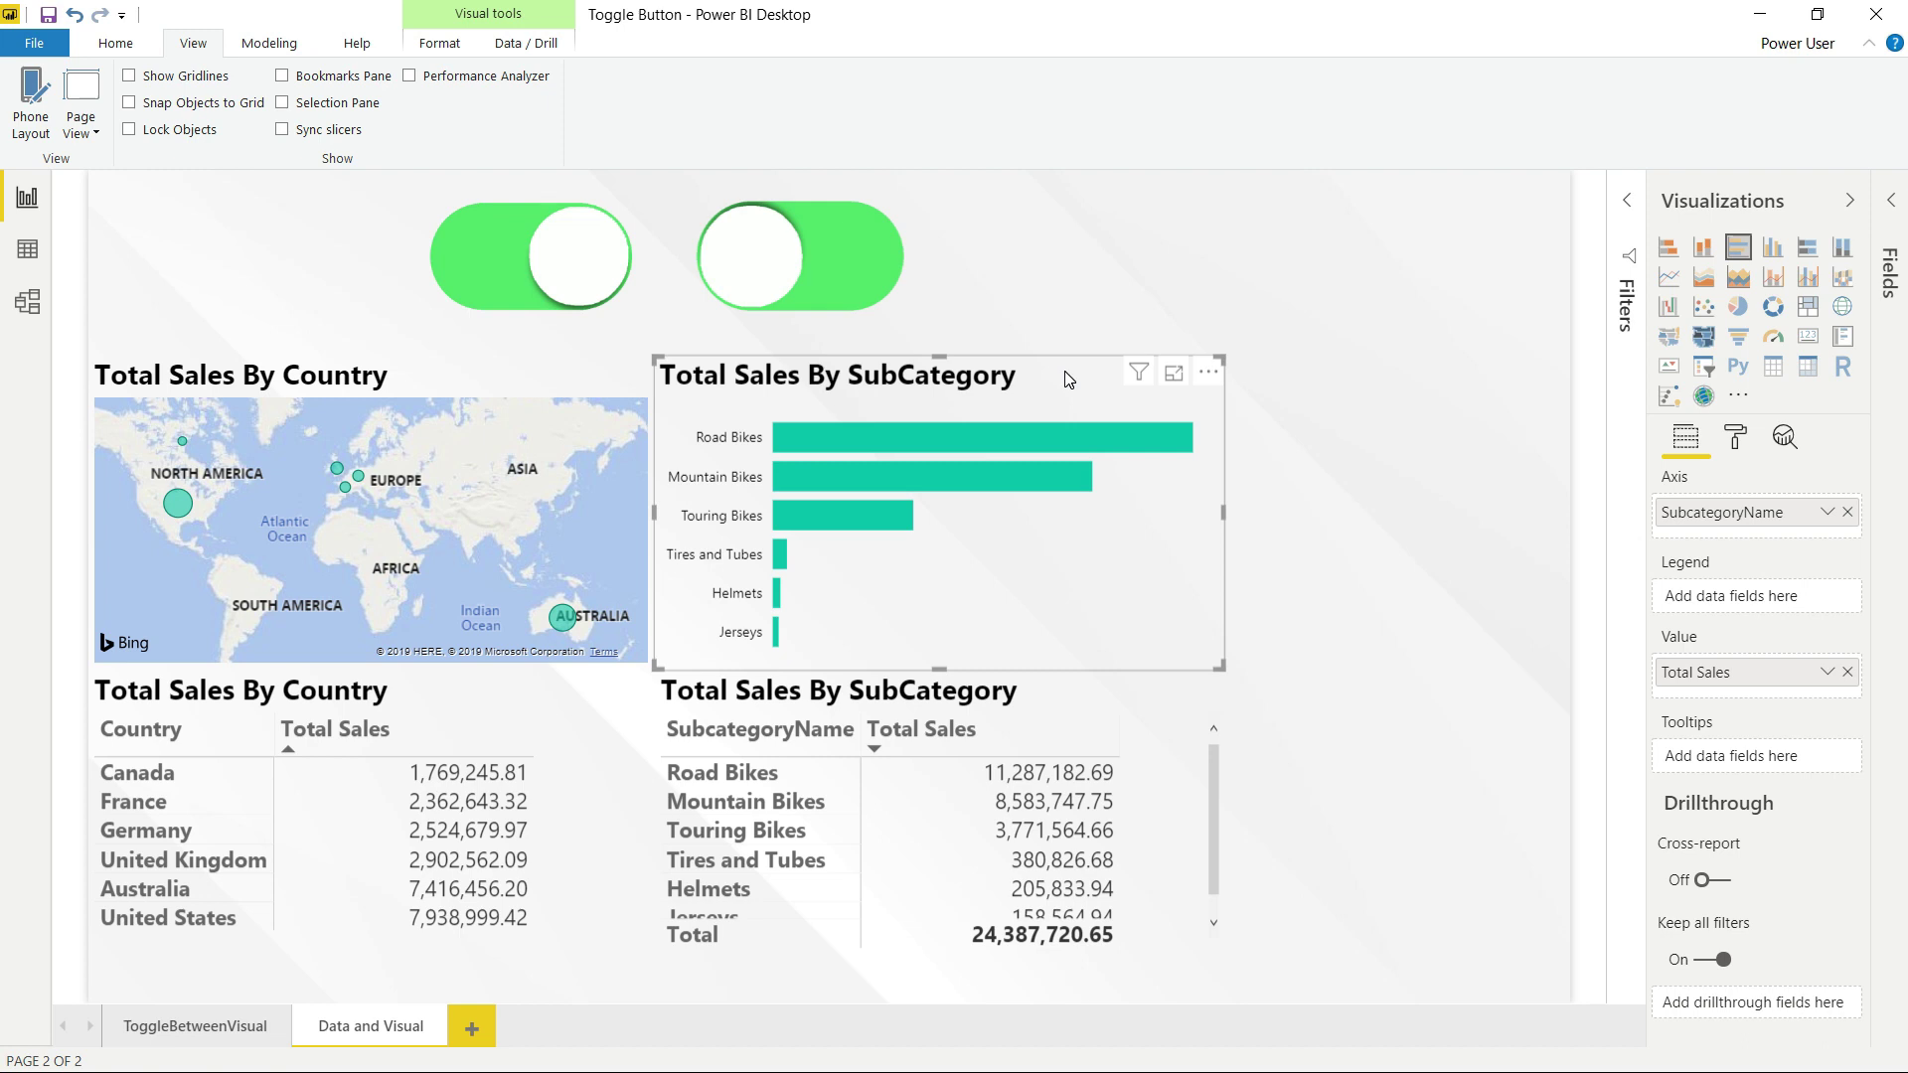
key(Delete)
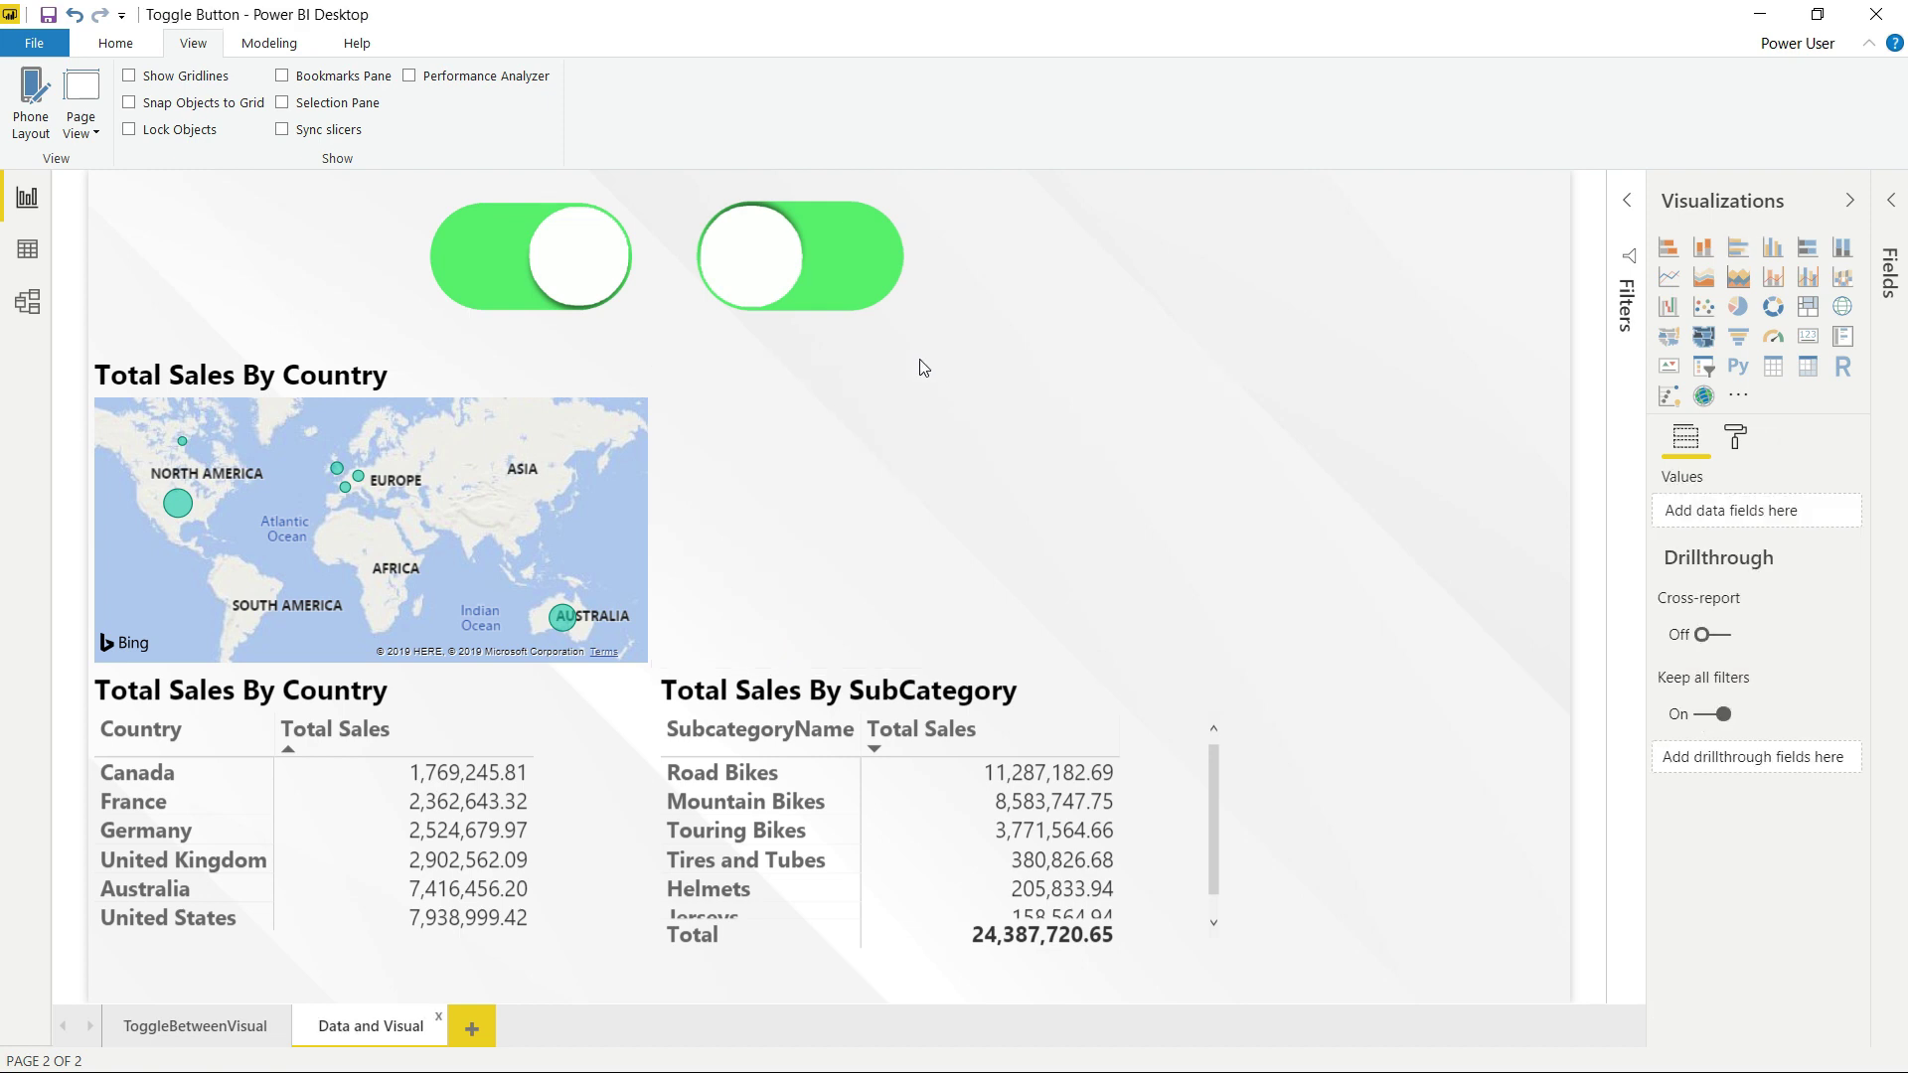
click(544, 376)
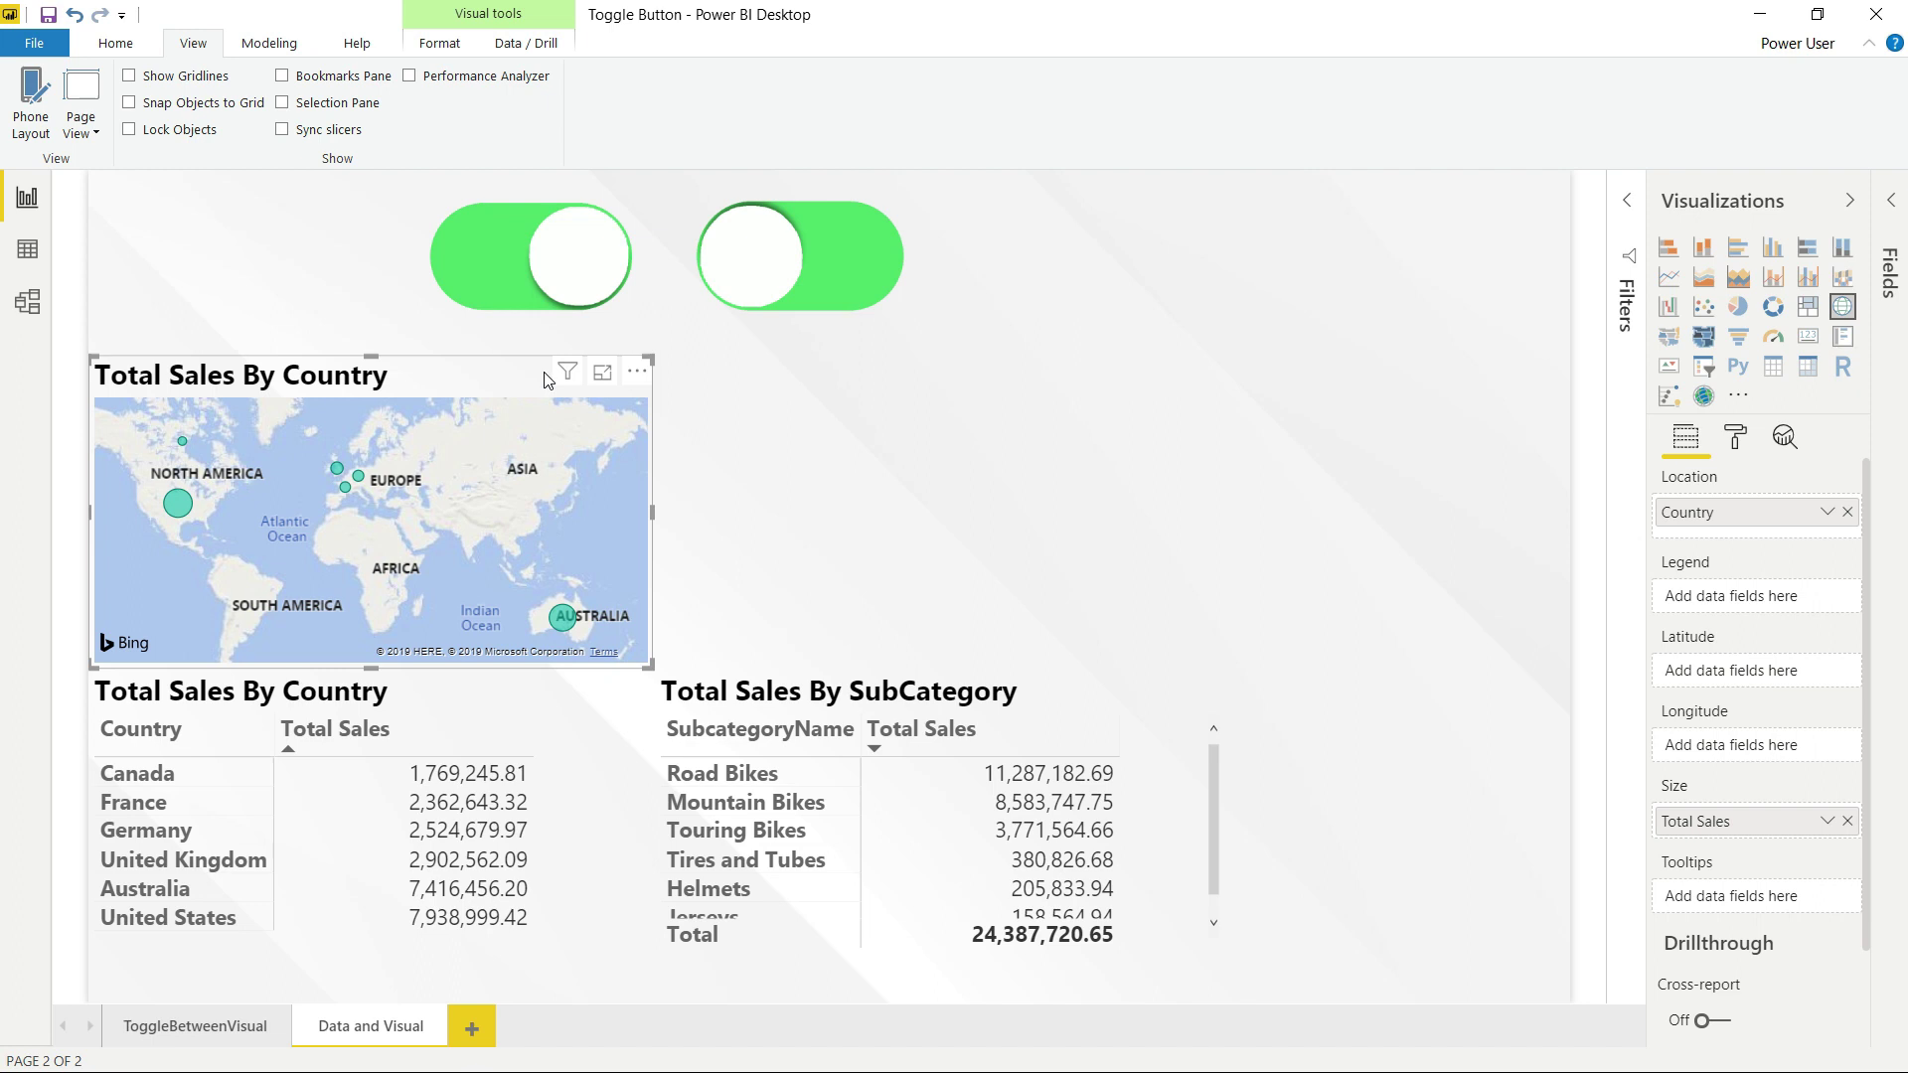
key(Delete)
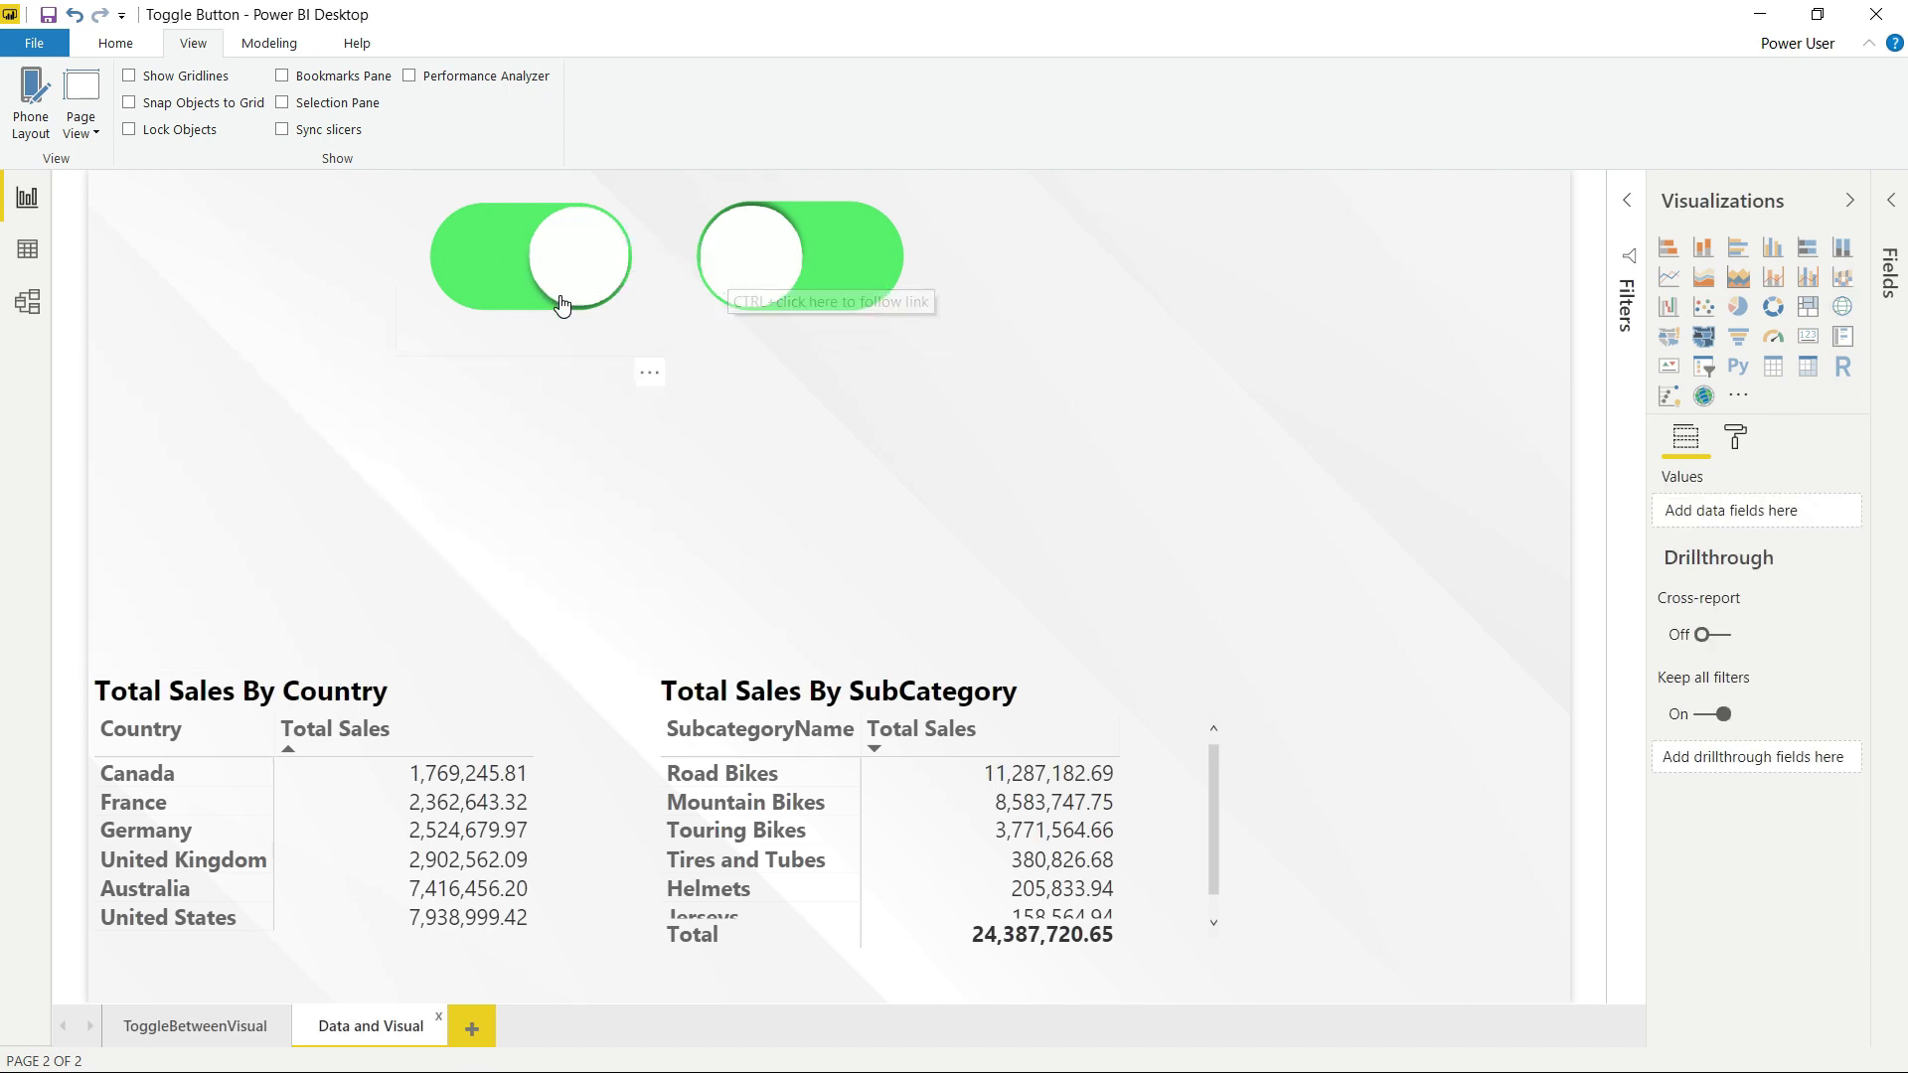
click(116, 44)
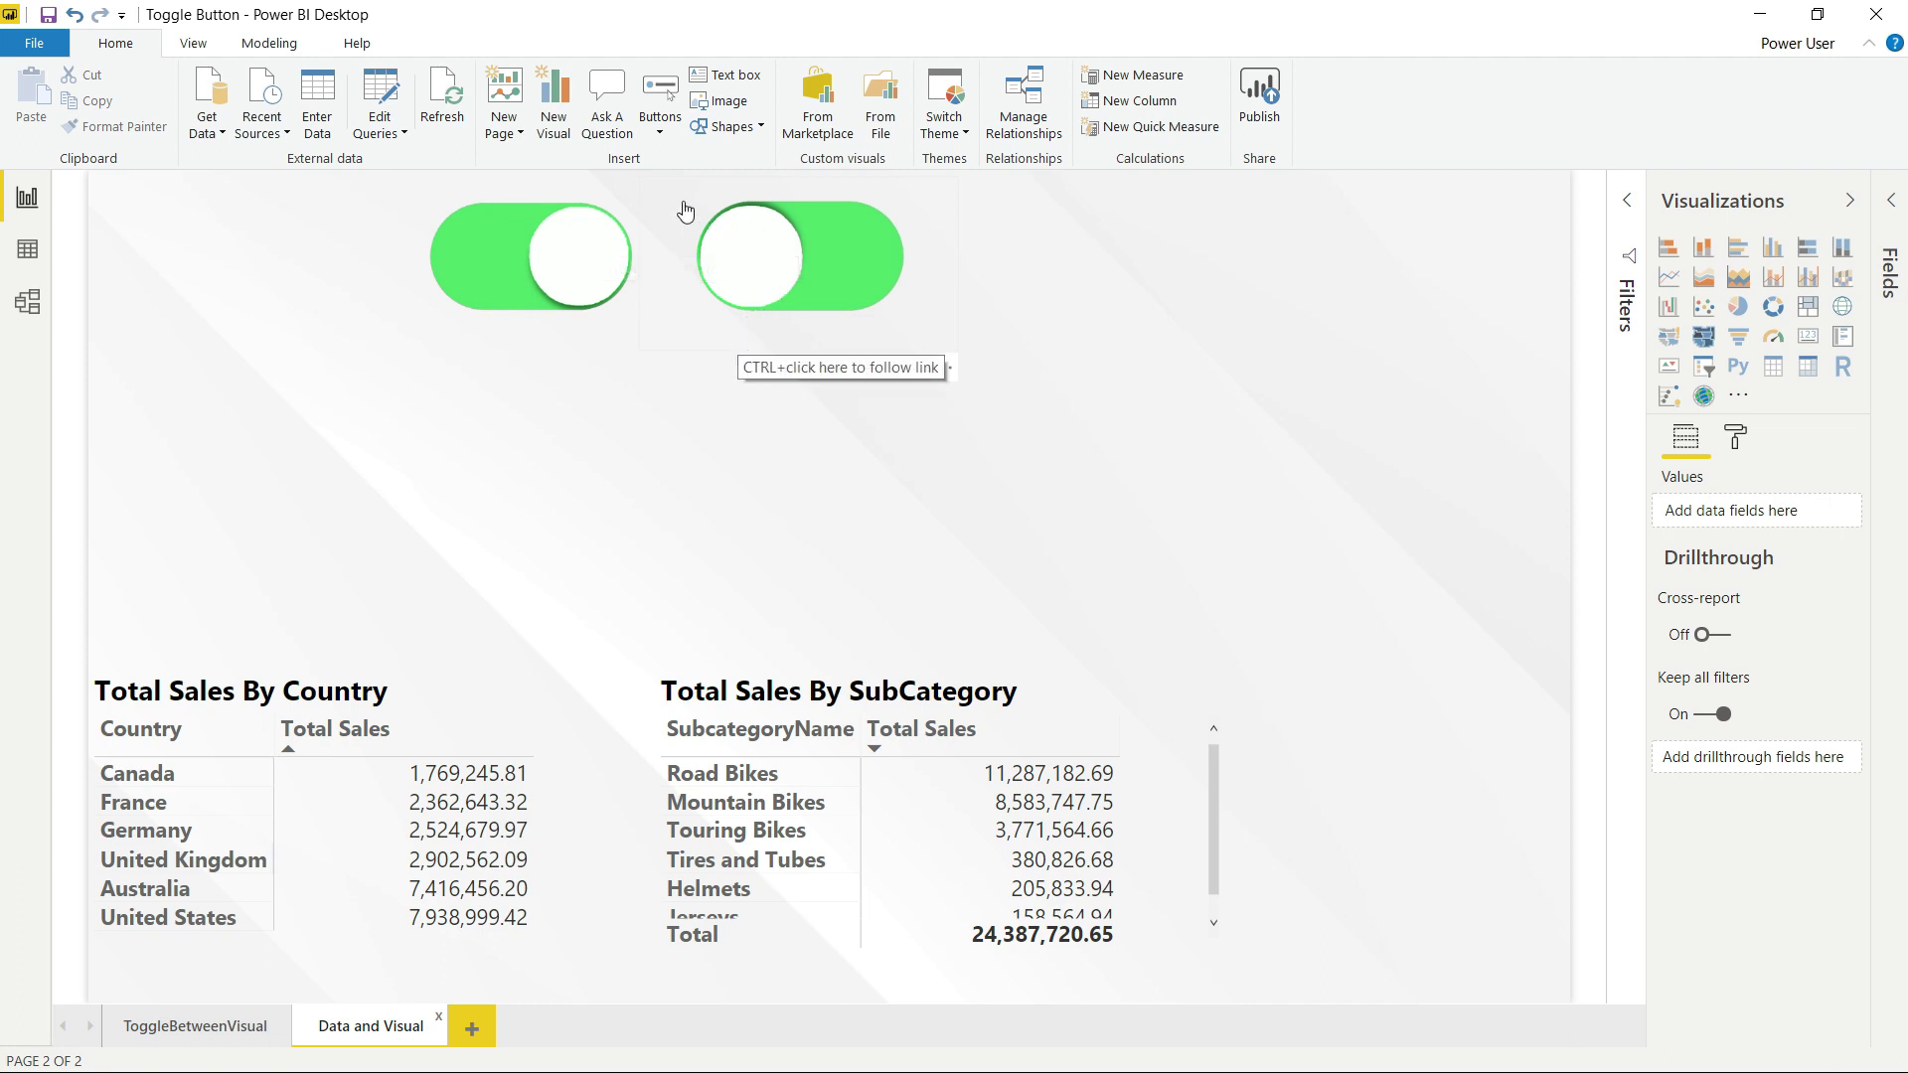
click(730, 103)
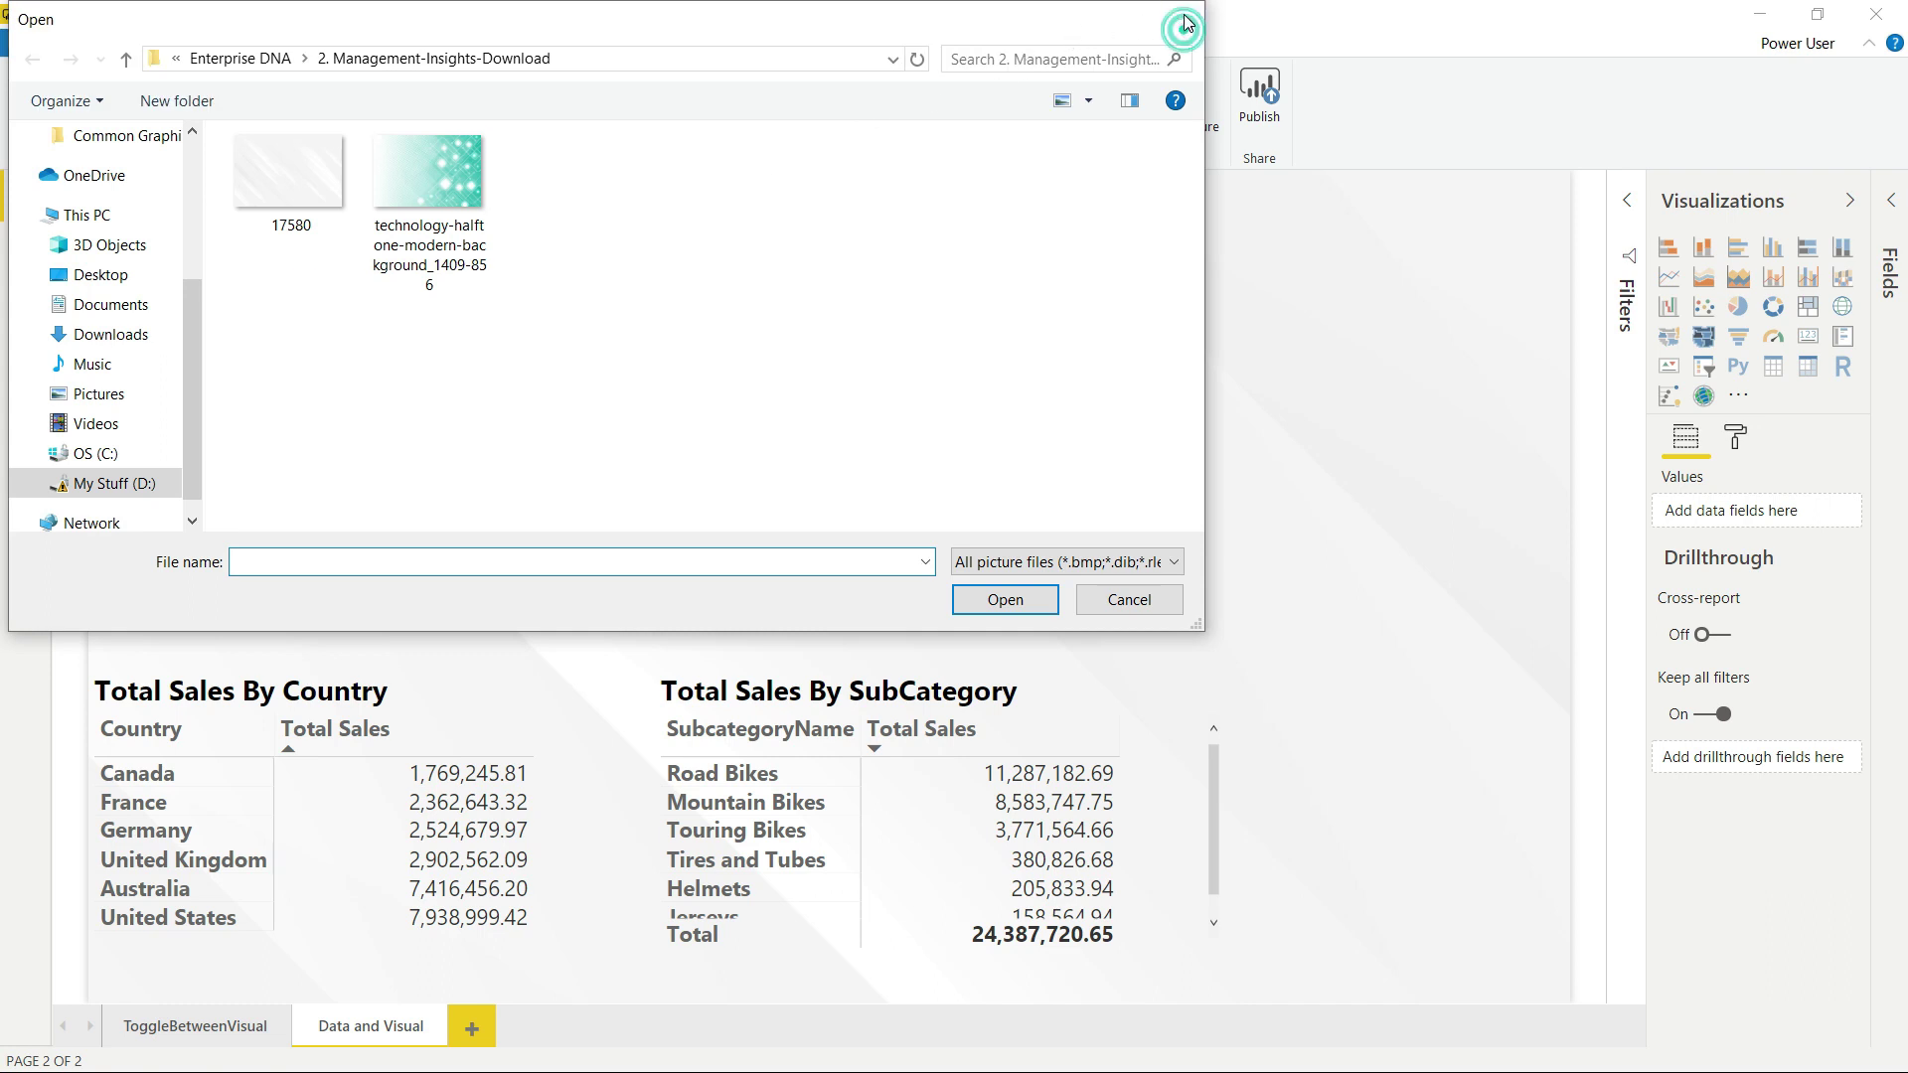
click(1177, 20)
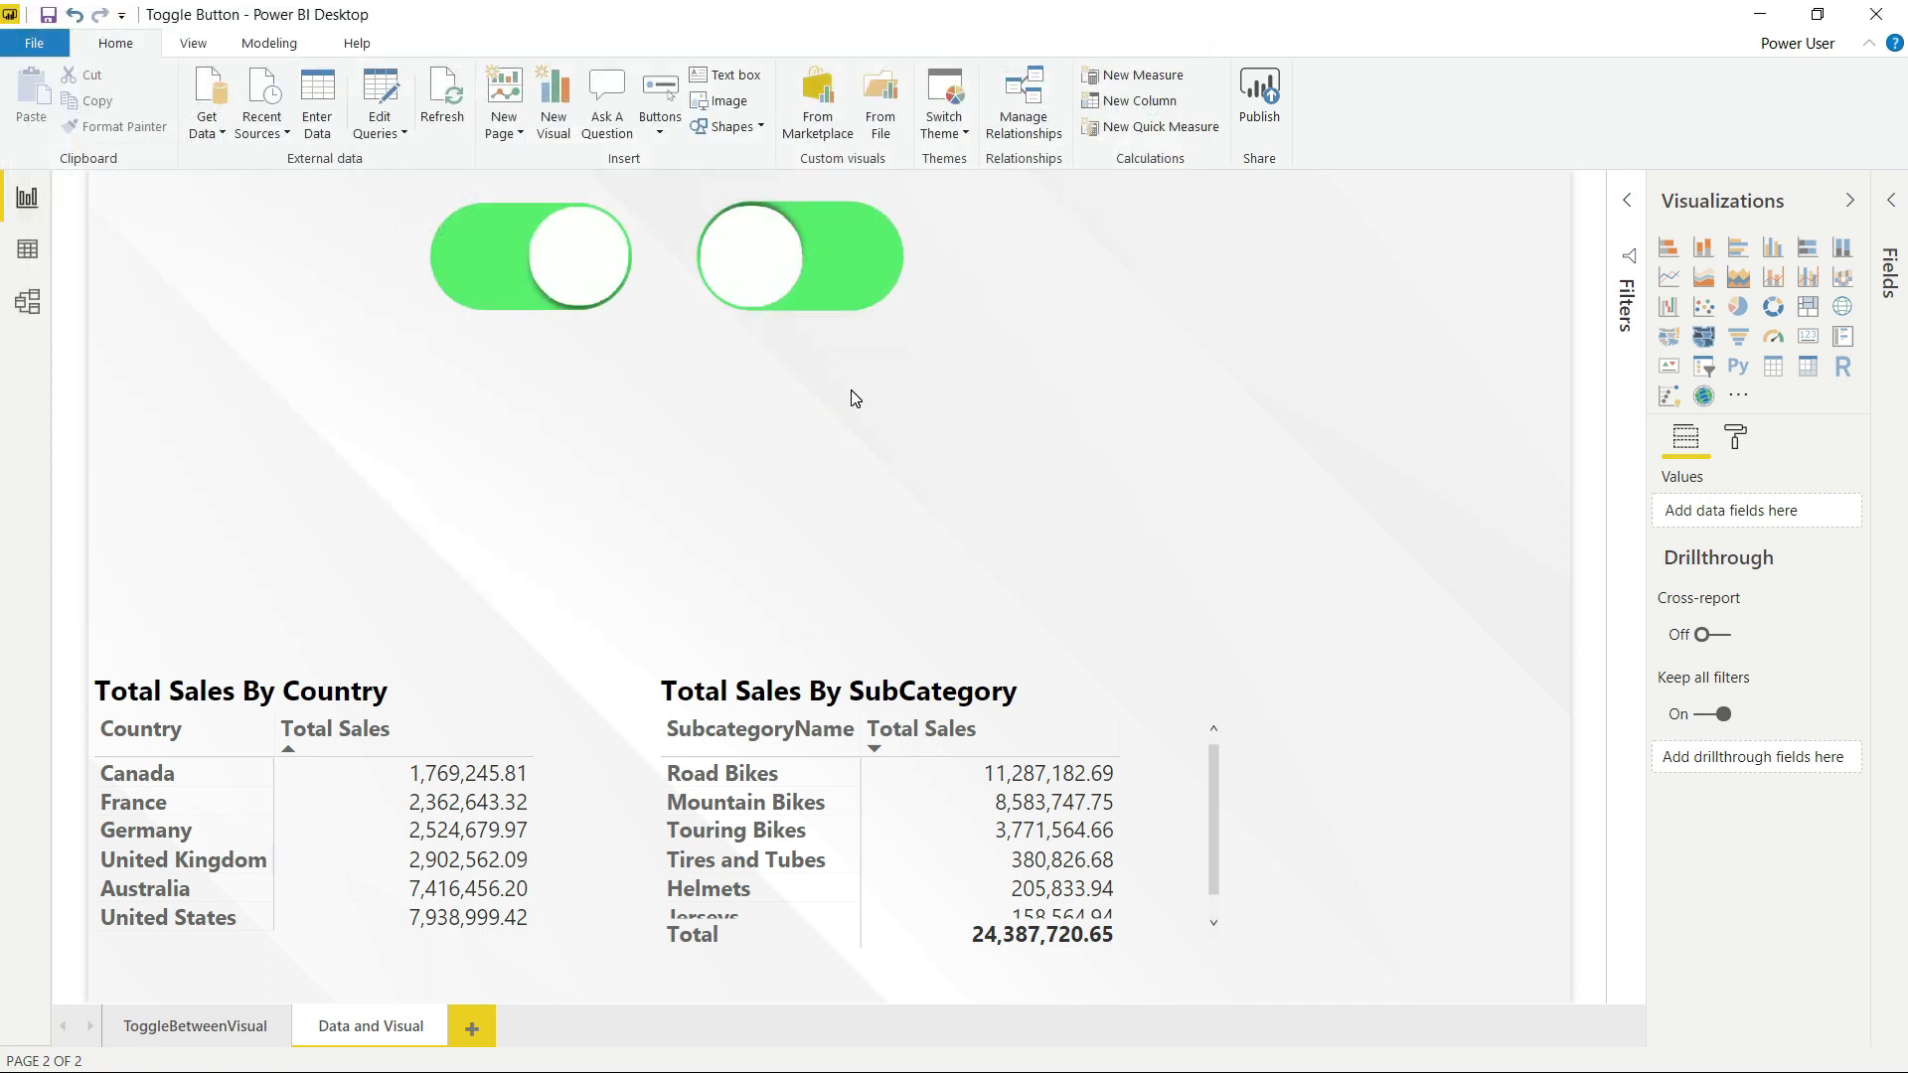
Examine the fields used by the Total Sales By Country matrix, including the measure in the Total Sales table
click(494, 702)
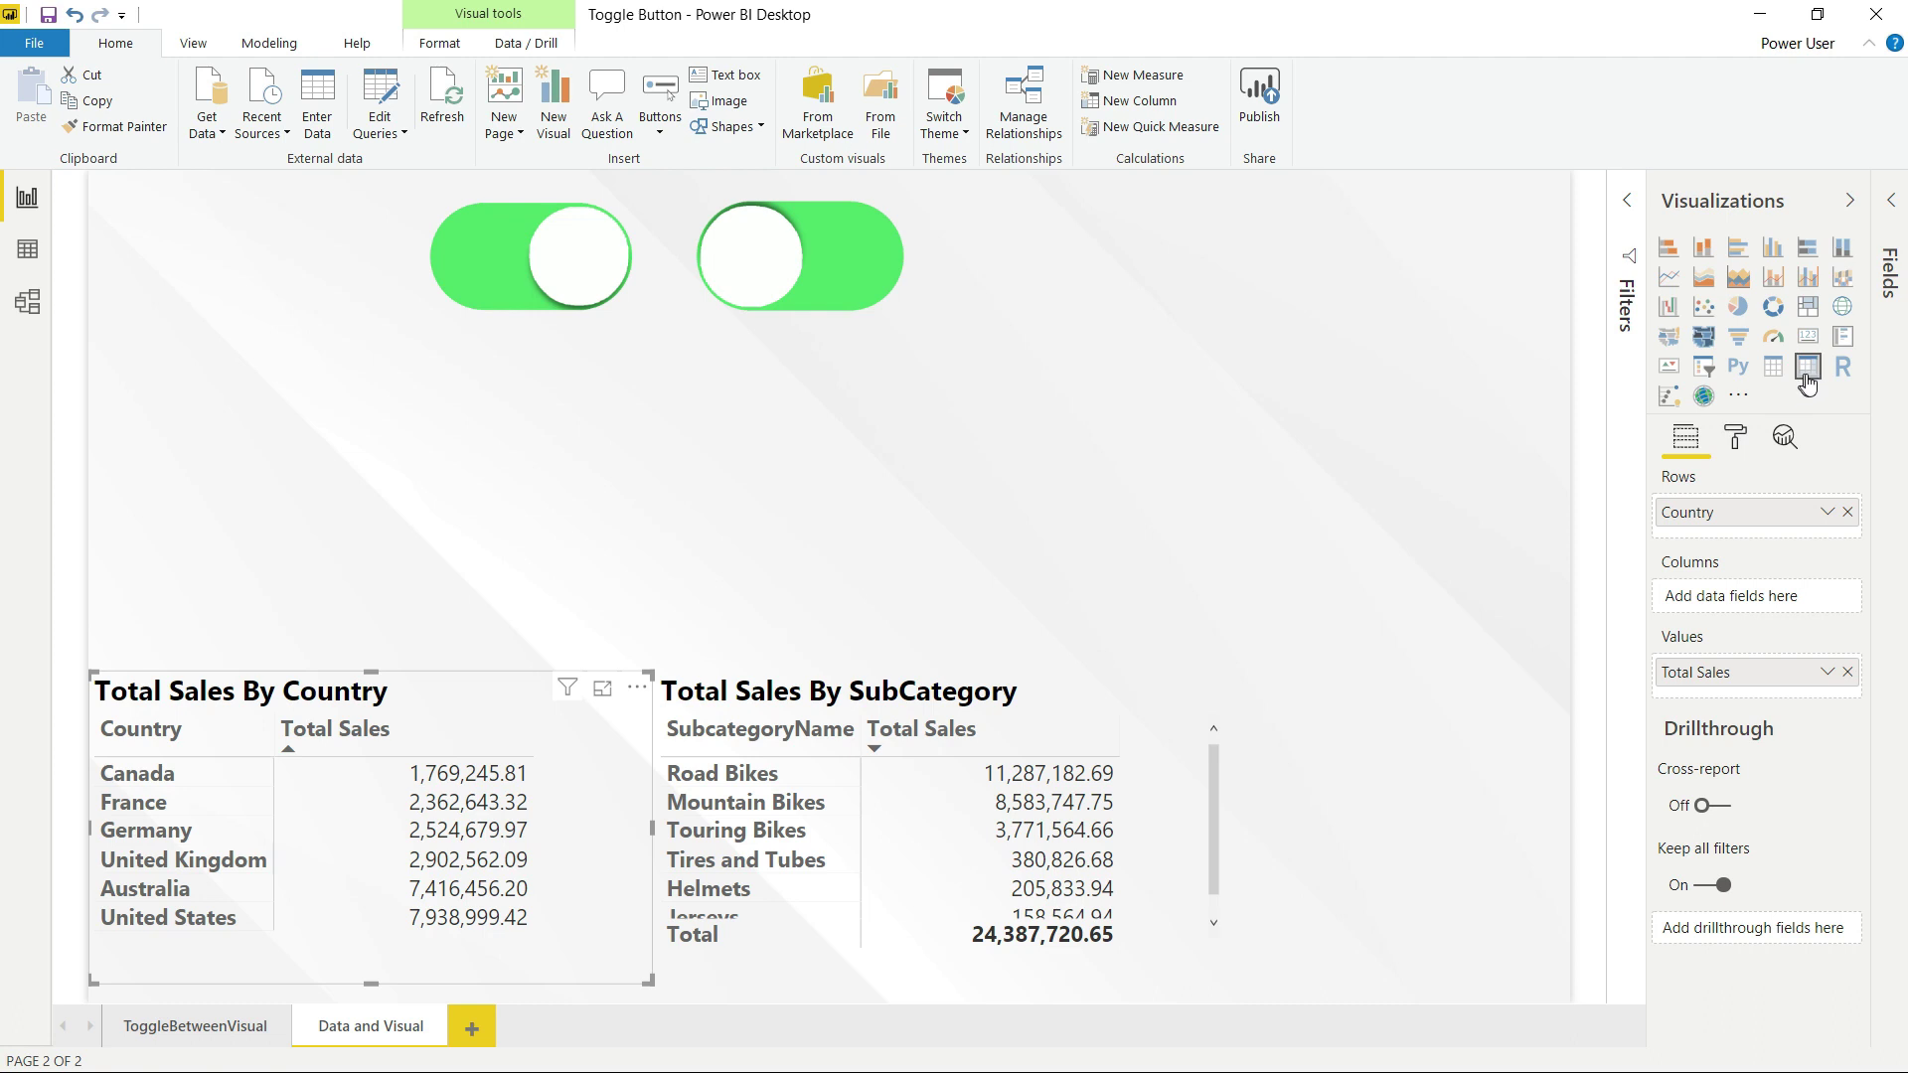
click(1891, 200)
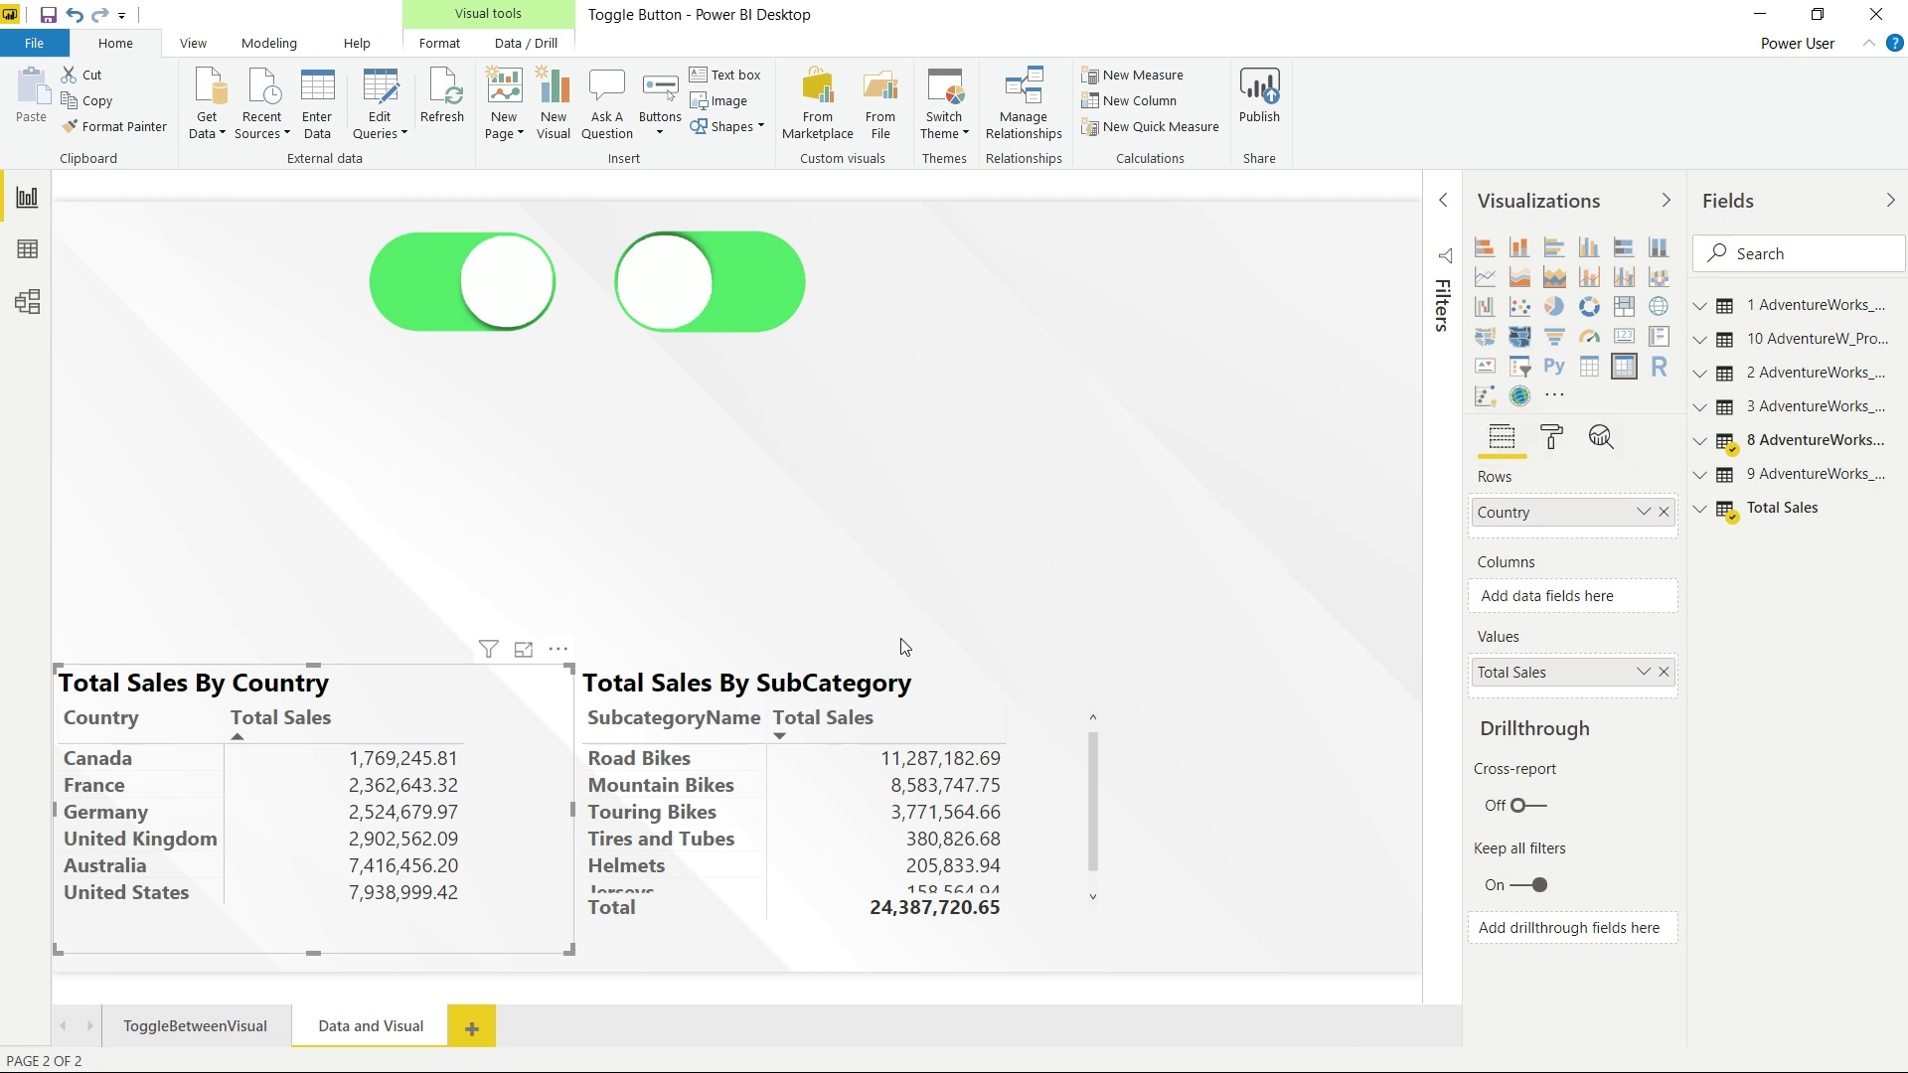
click(1701, 510)
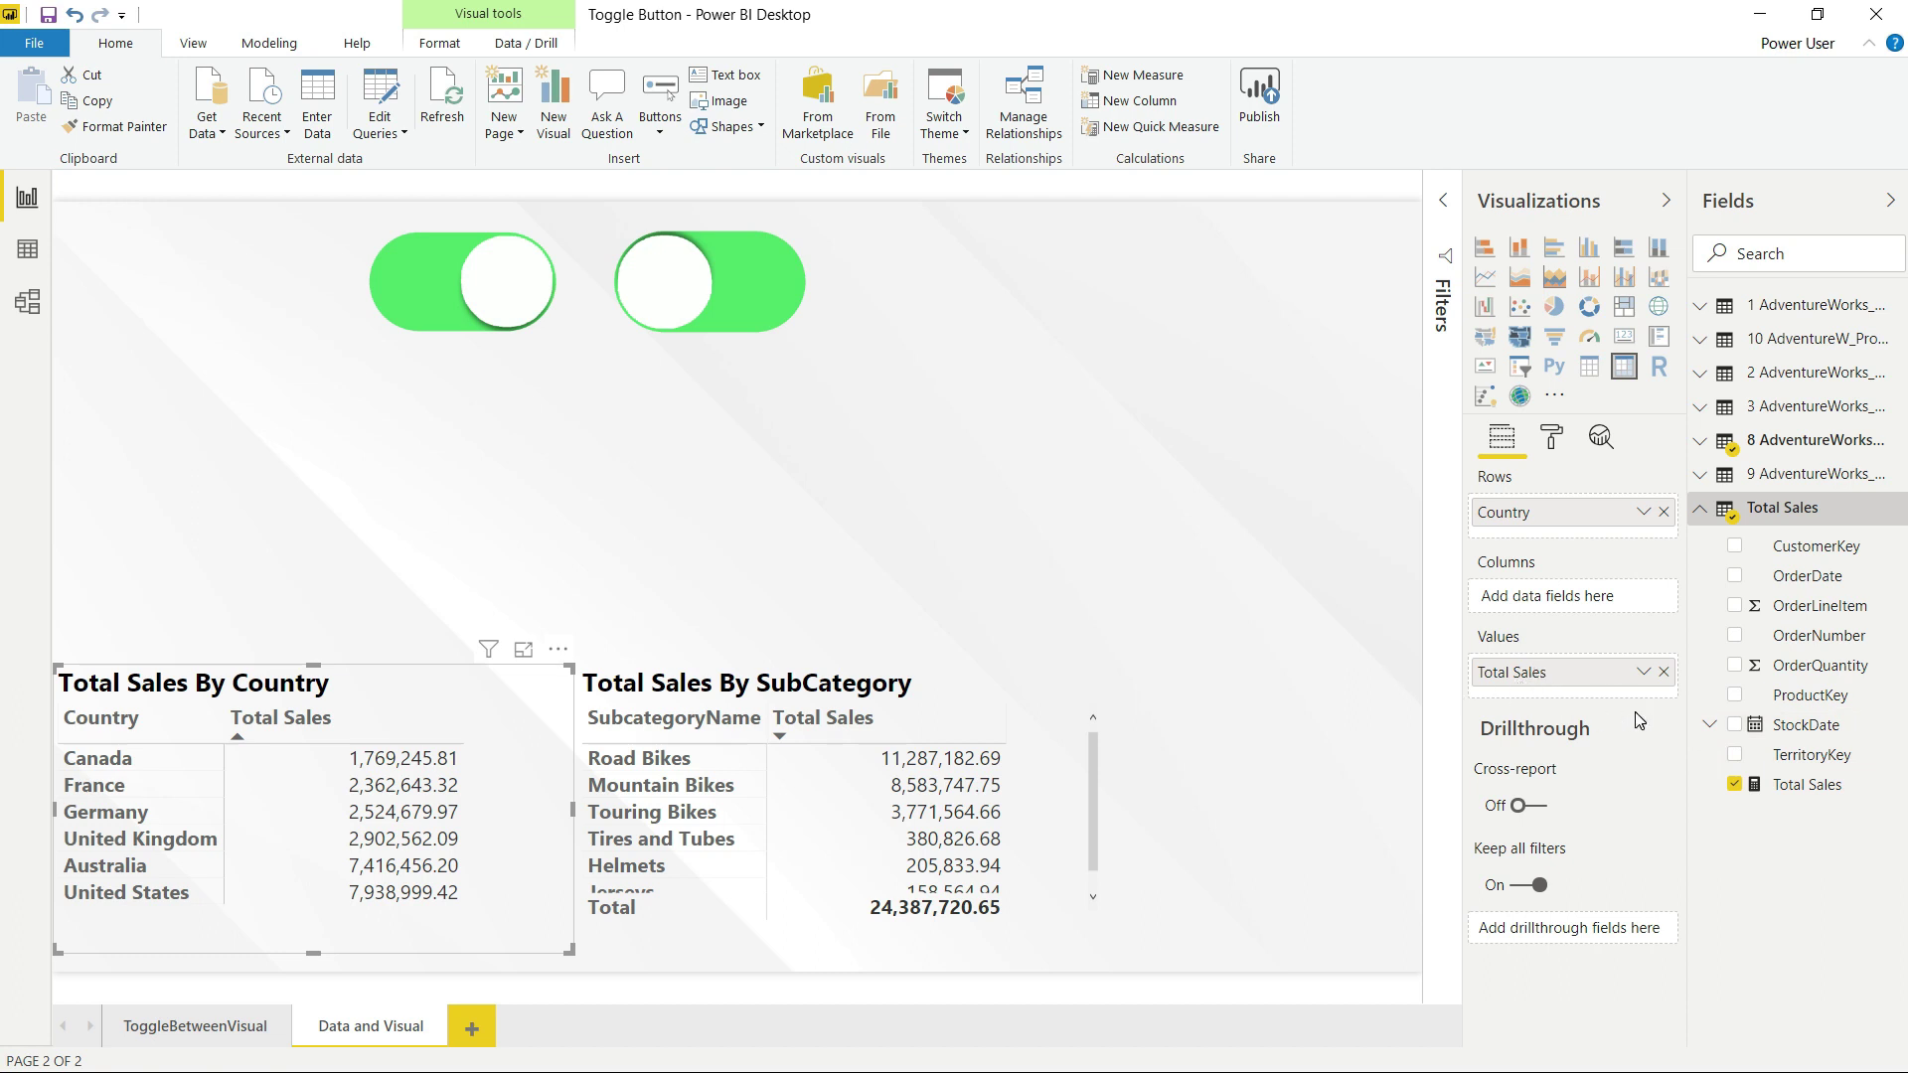
Move the Country and SubCategory matrices slightly lower with their titles aligned, and check the source table of the SubcategoryName field
mouse_move(403, 690)
mouse_down()
mouse_move(403, 622)
mouse_move(378, 706)
mouse_up()
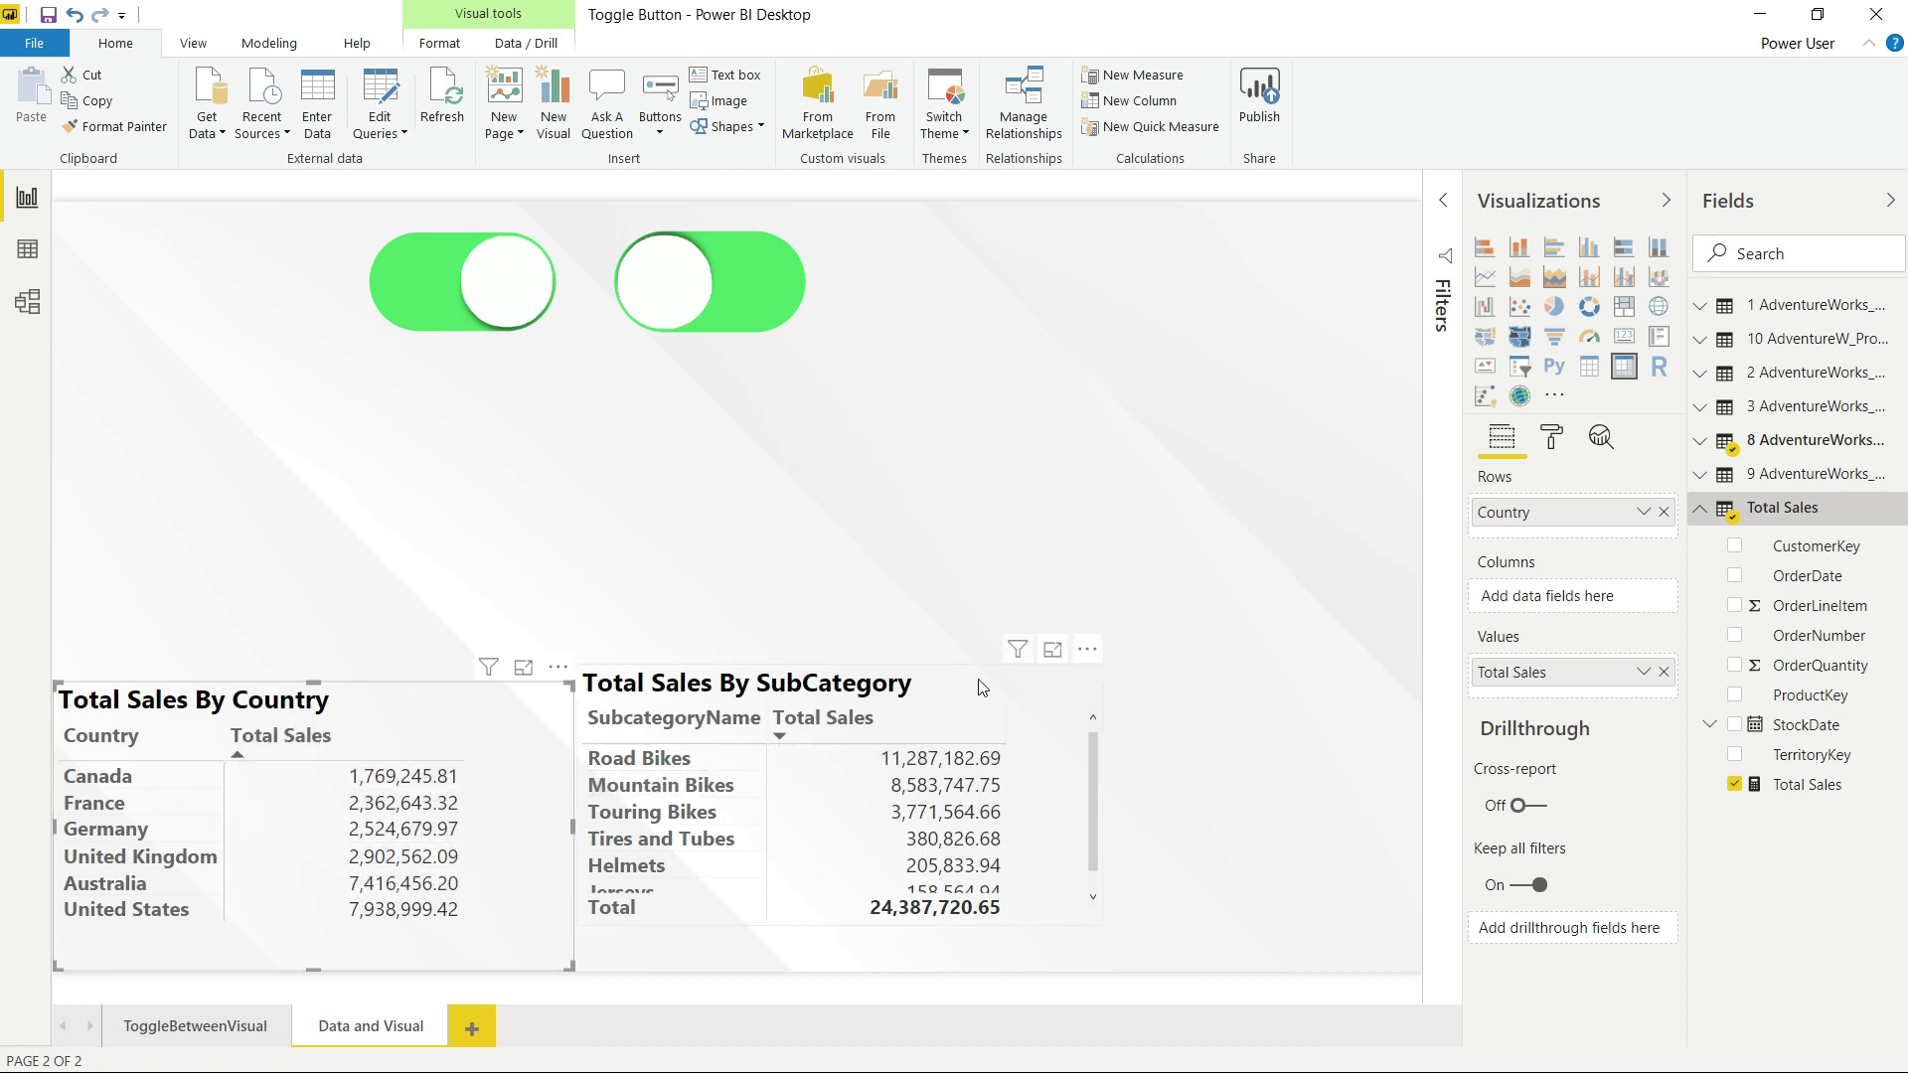
drag(1017, 683, 1018, 737)
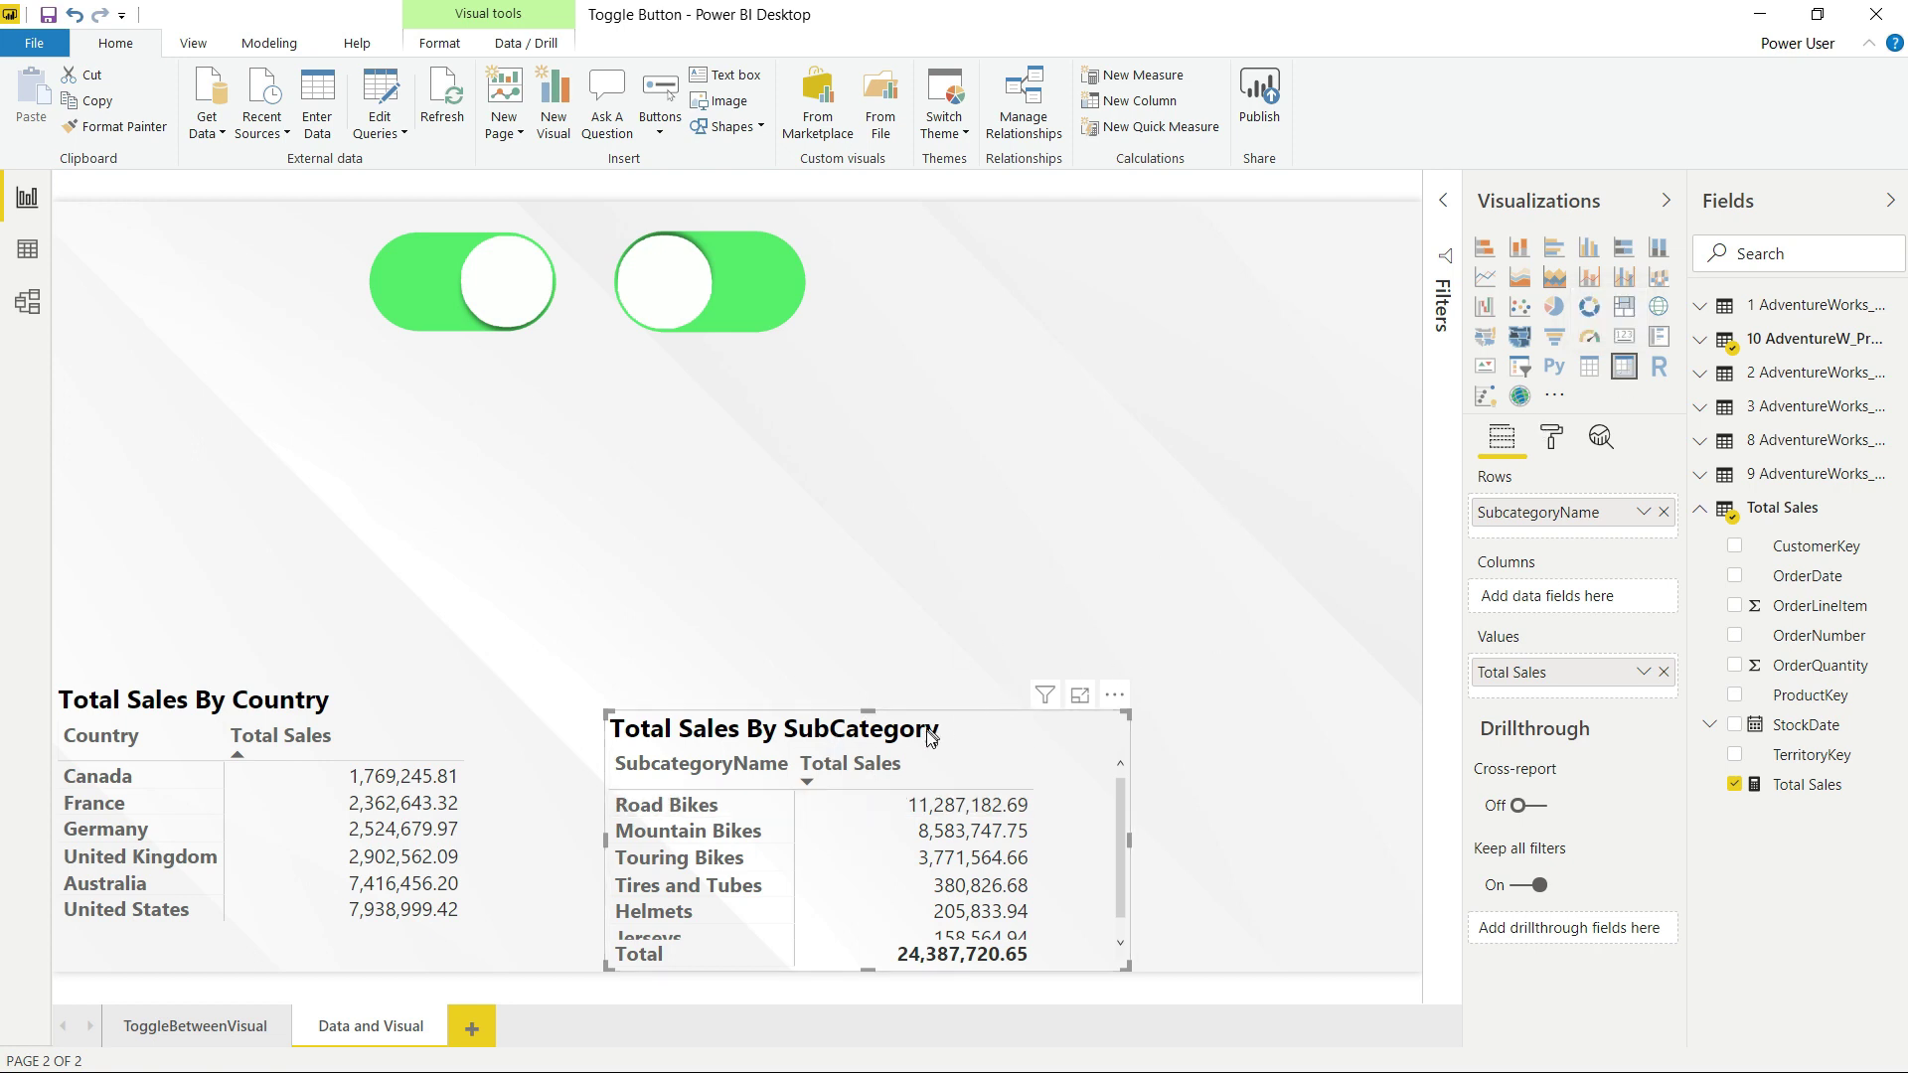
click(1700, 506)
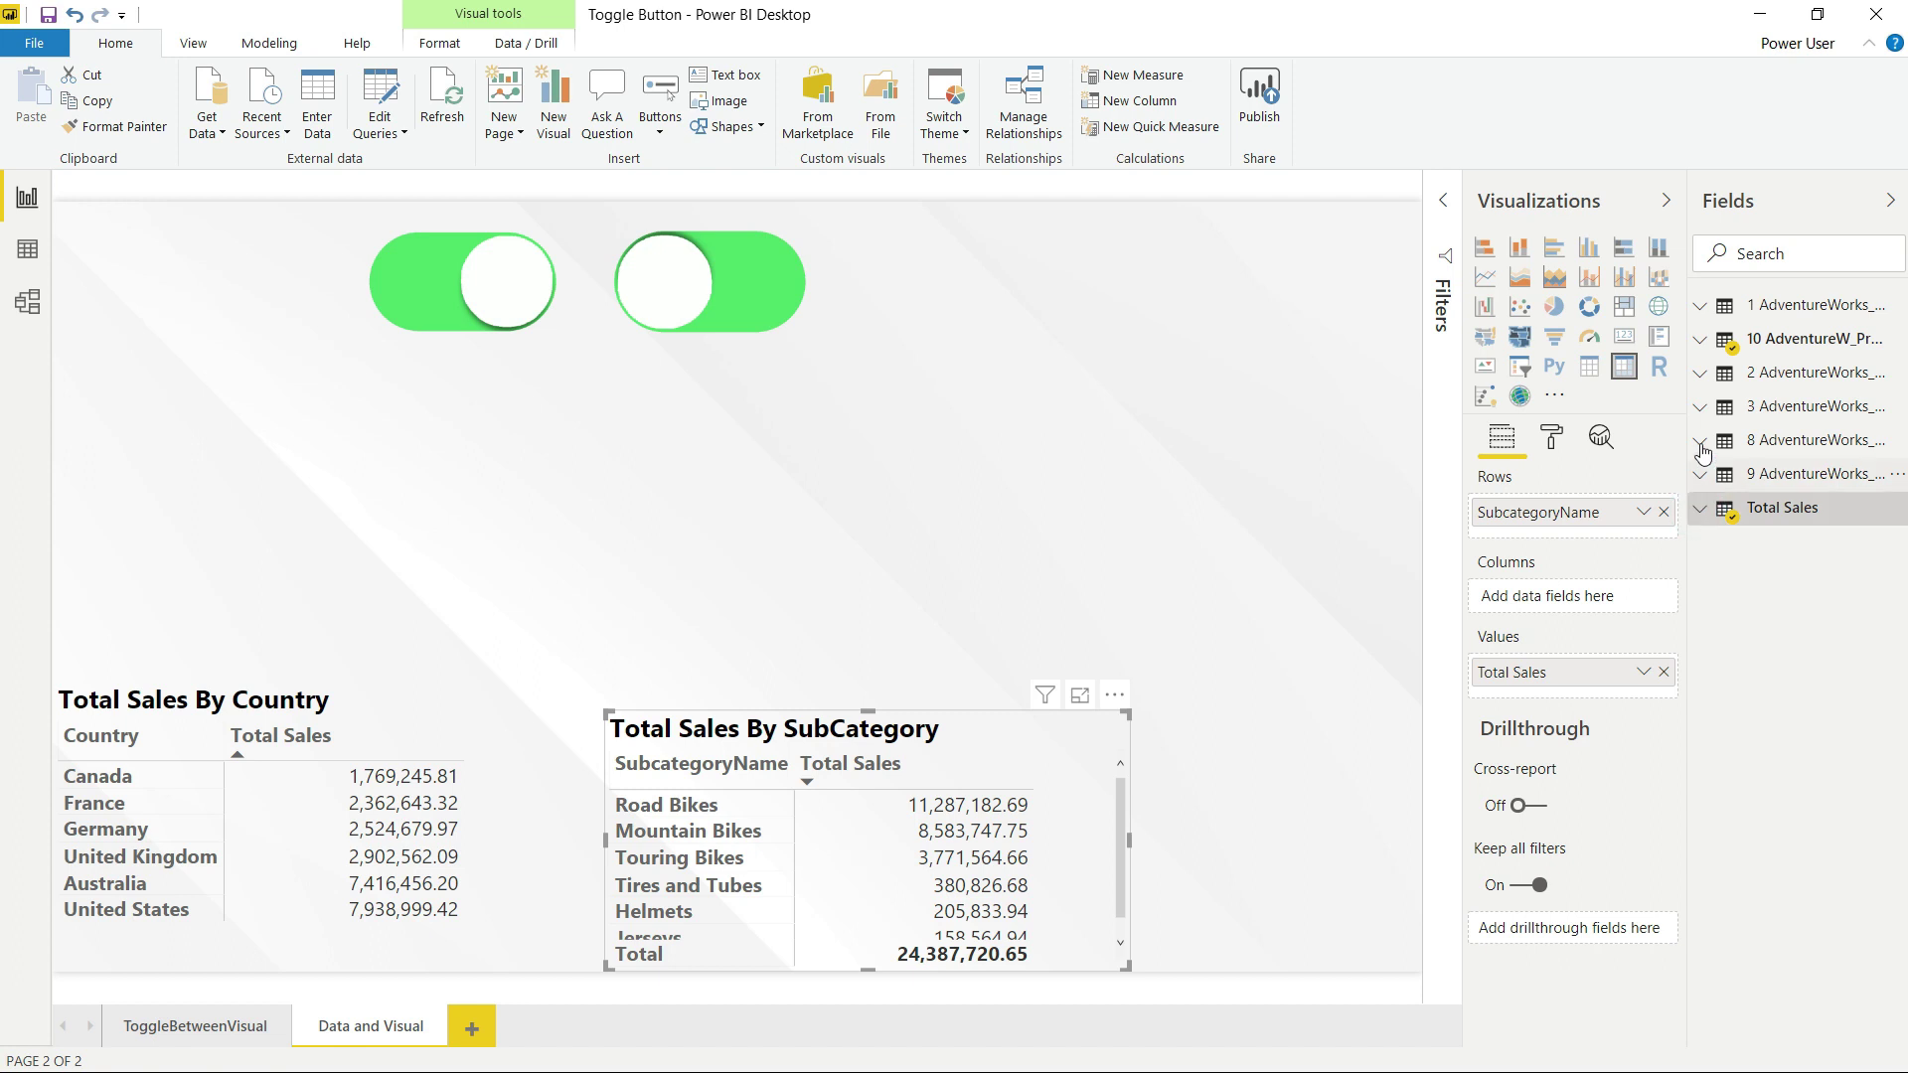
click(1700, 343)
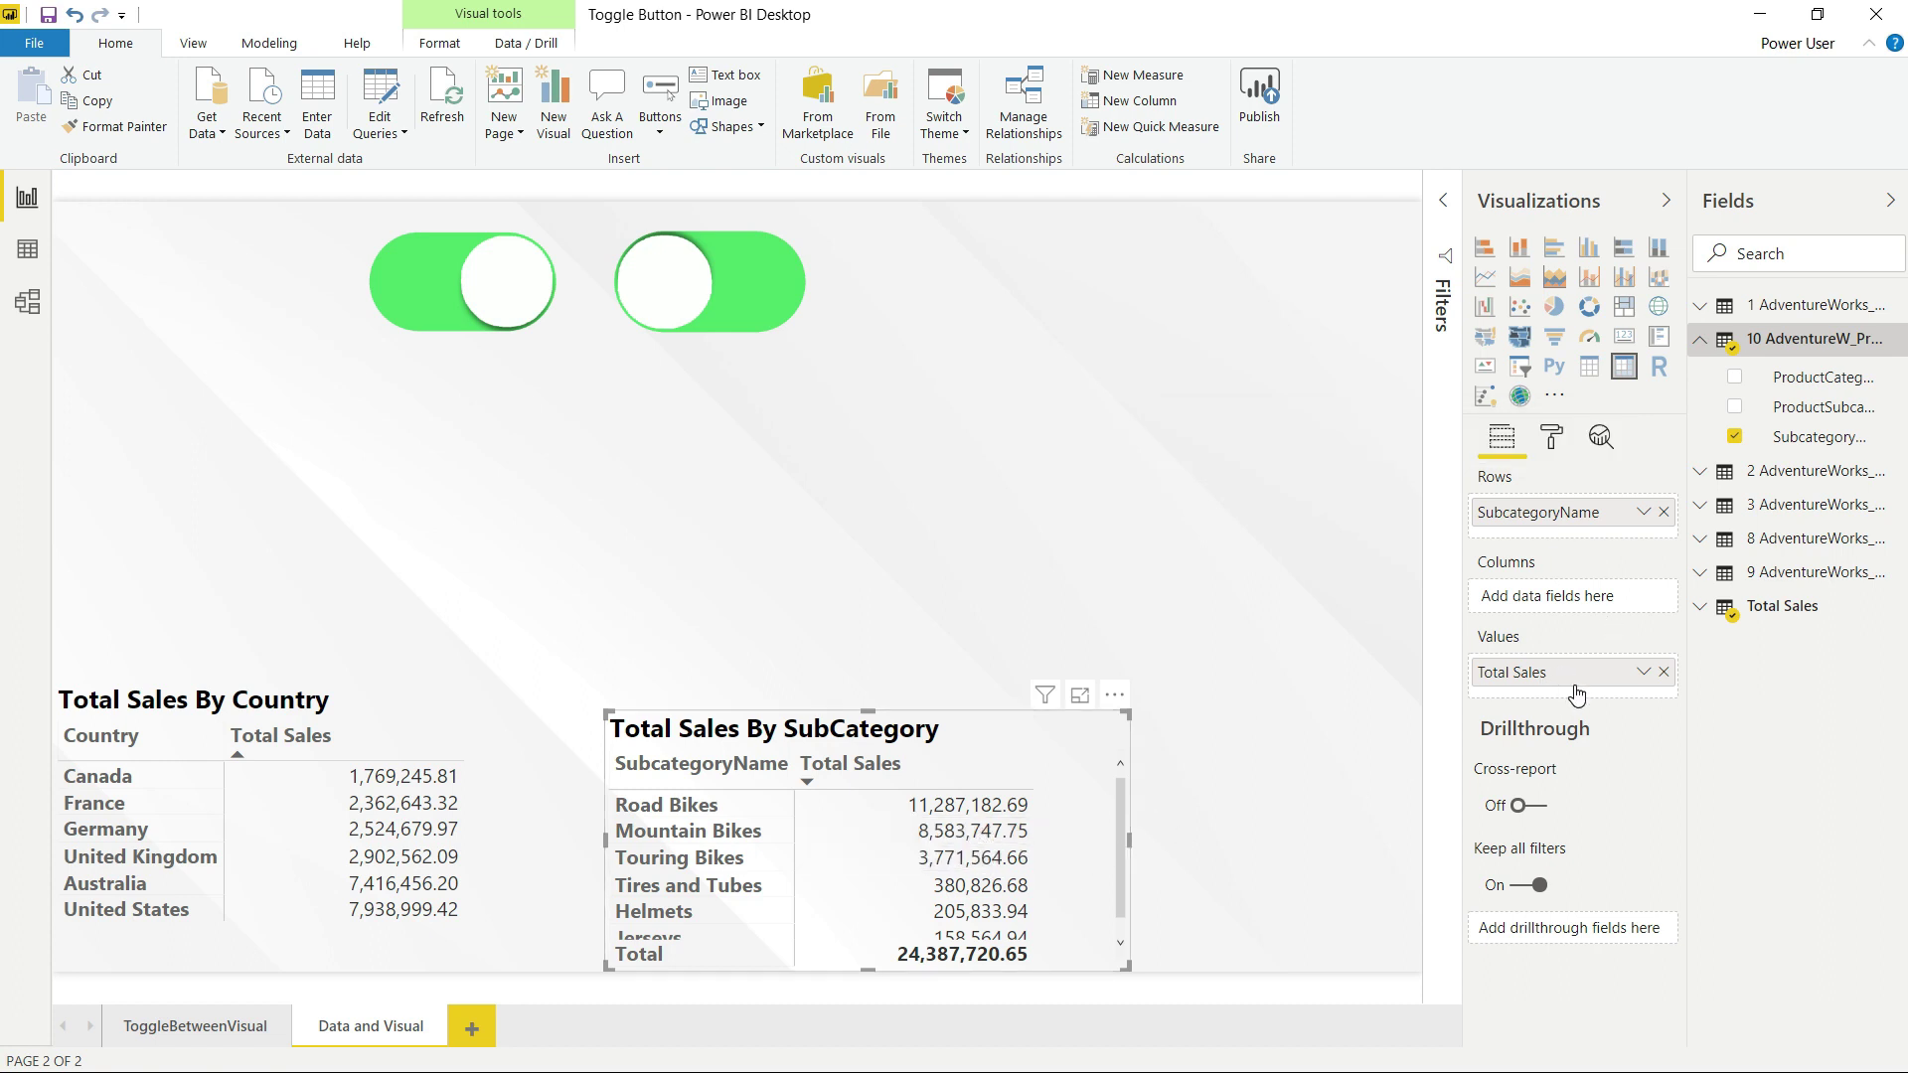
drag(1035, 756, 995, 717)
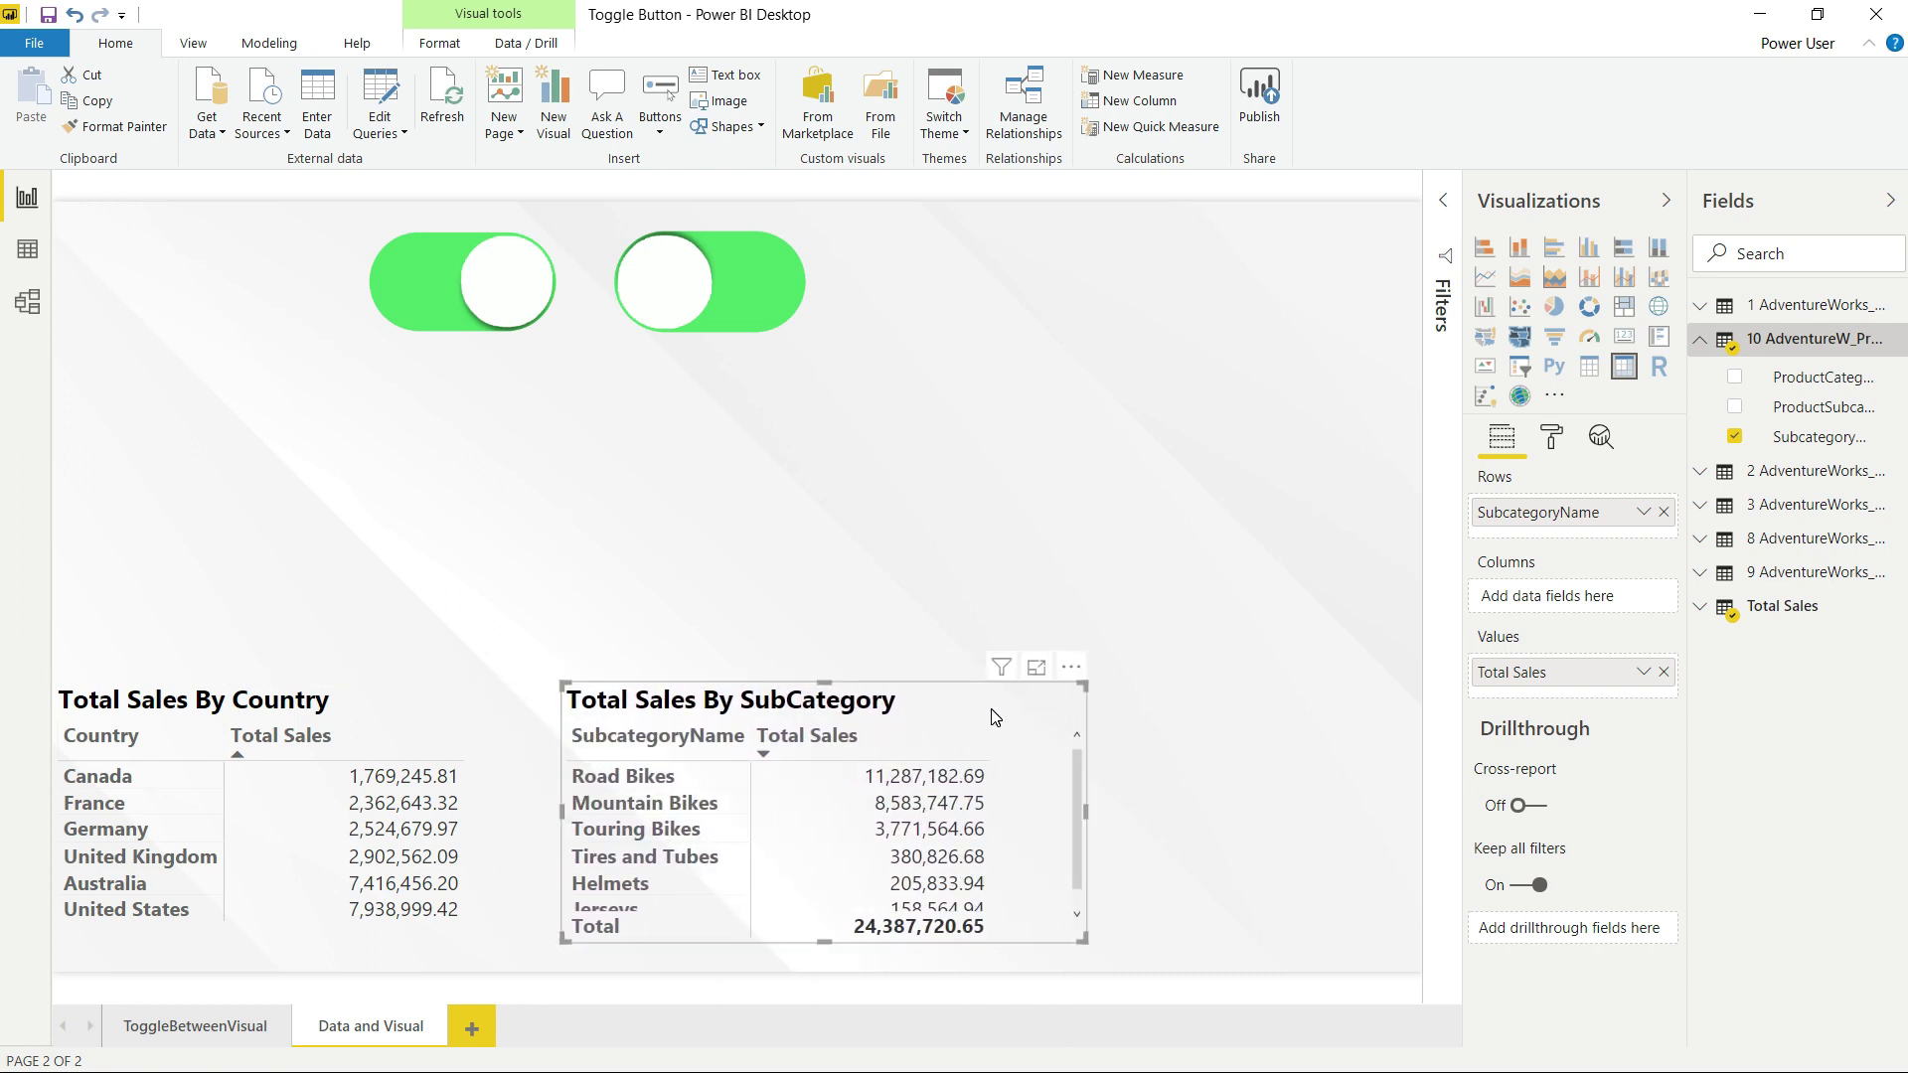
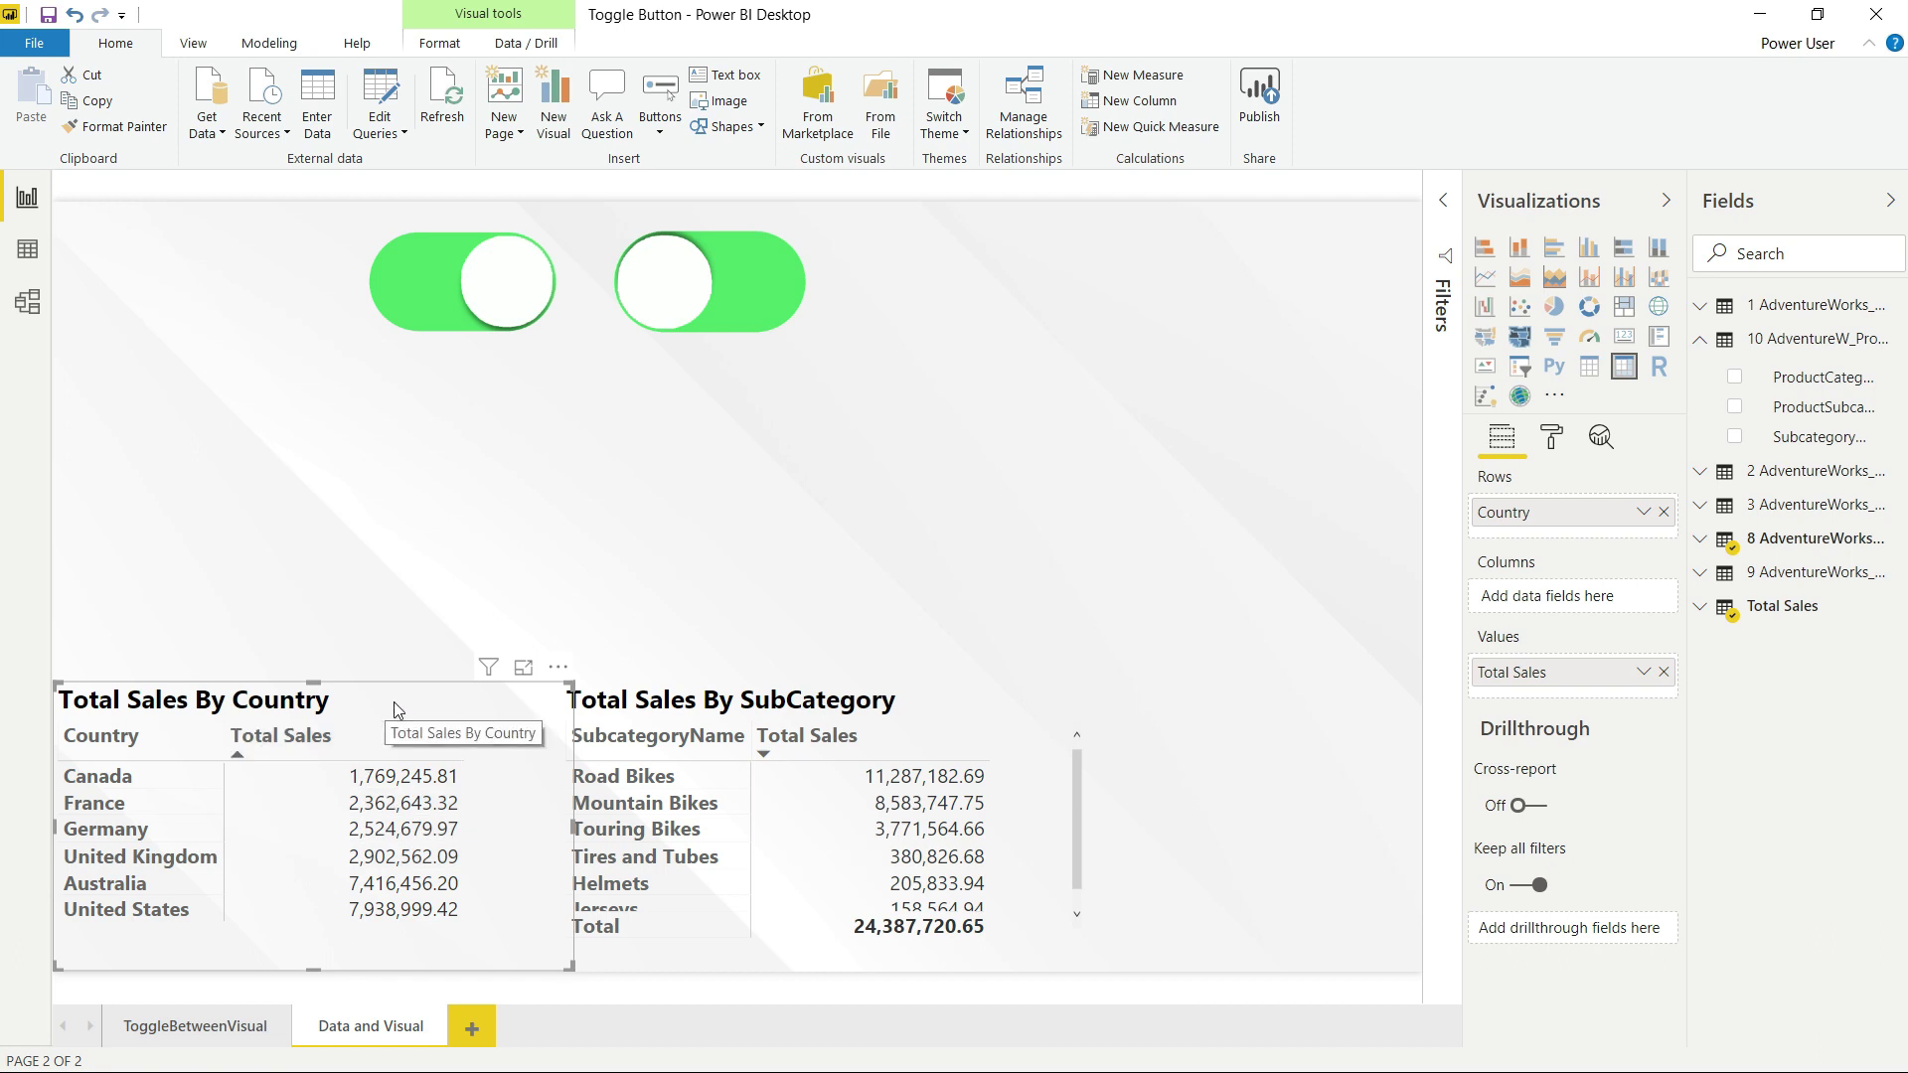
Duplicate the Total Sales By Country matrix and place the copy directly above the original
click(393, 704)
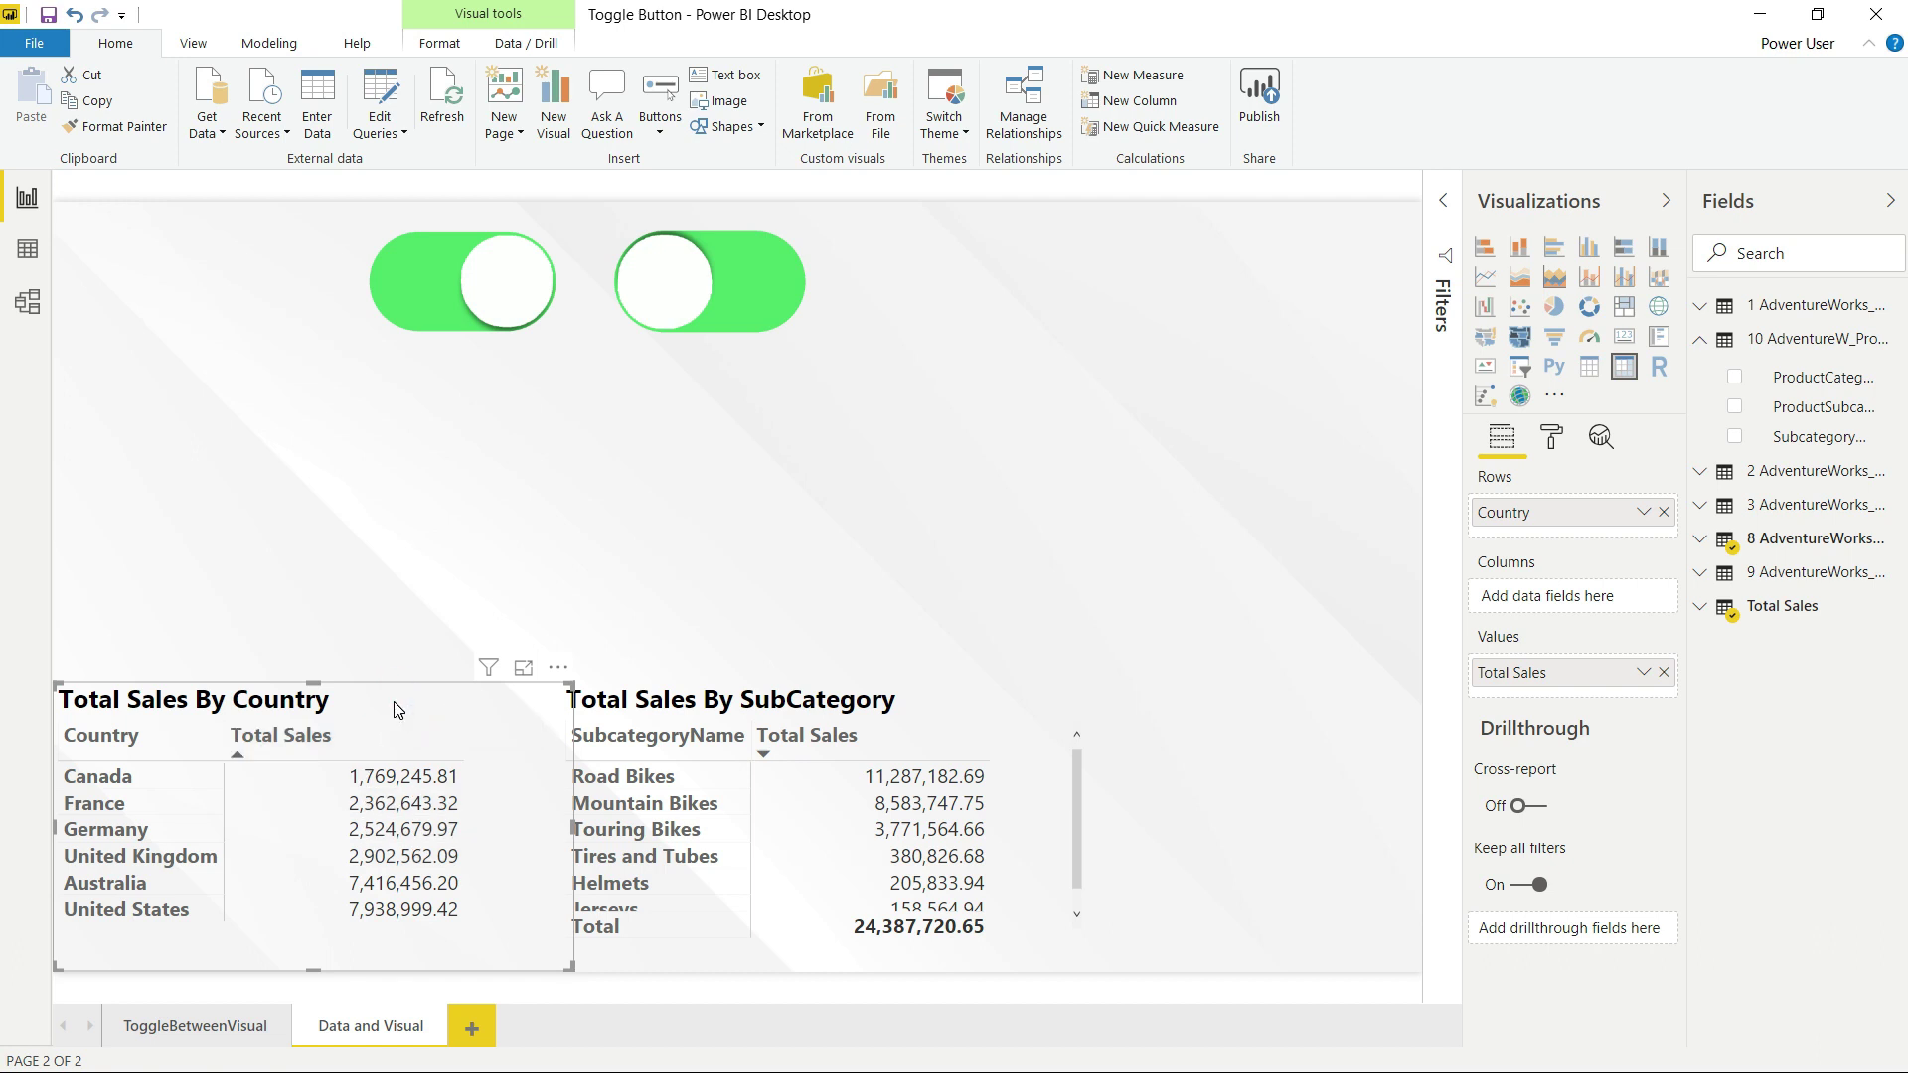
key(ctrl+c)
key(ctrl+v)
drag(394, 703, 389, 415)
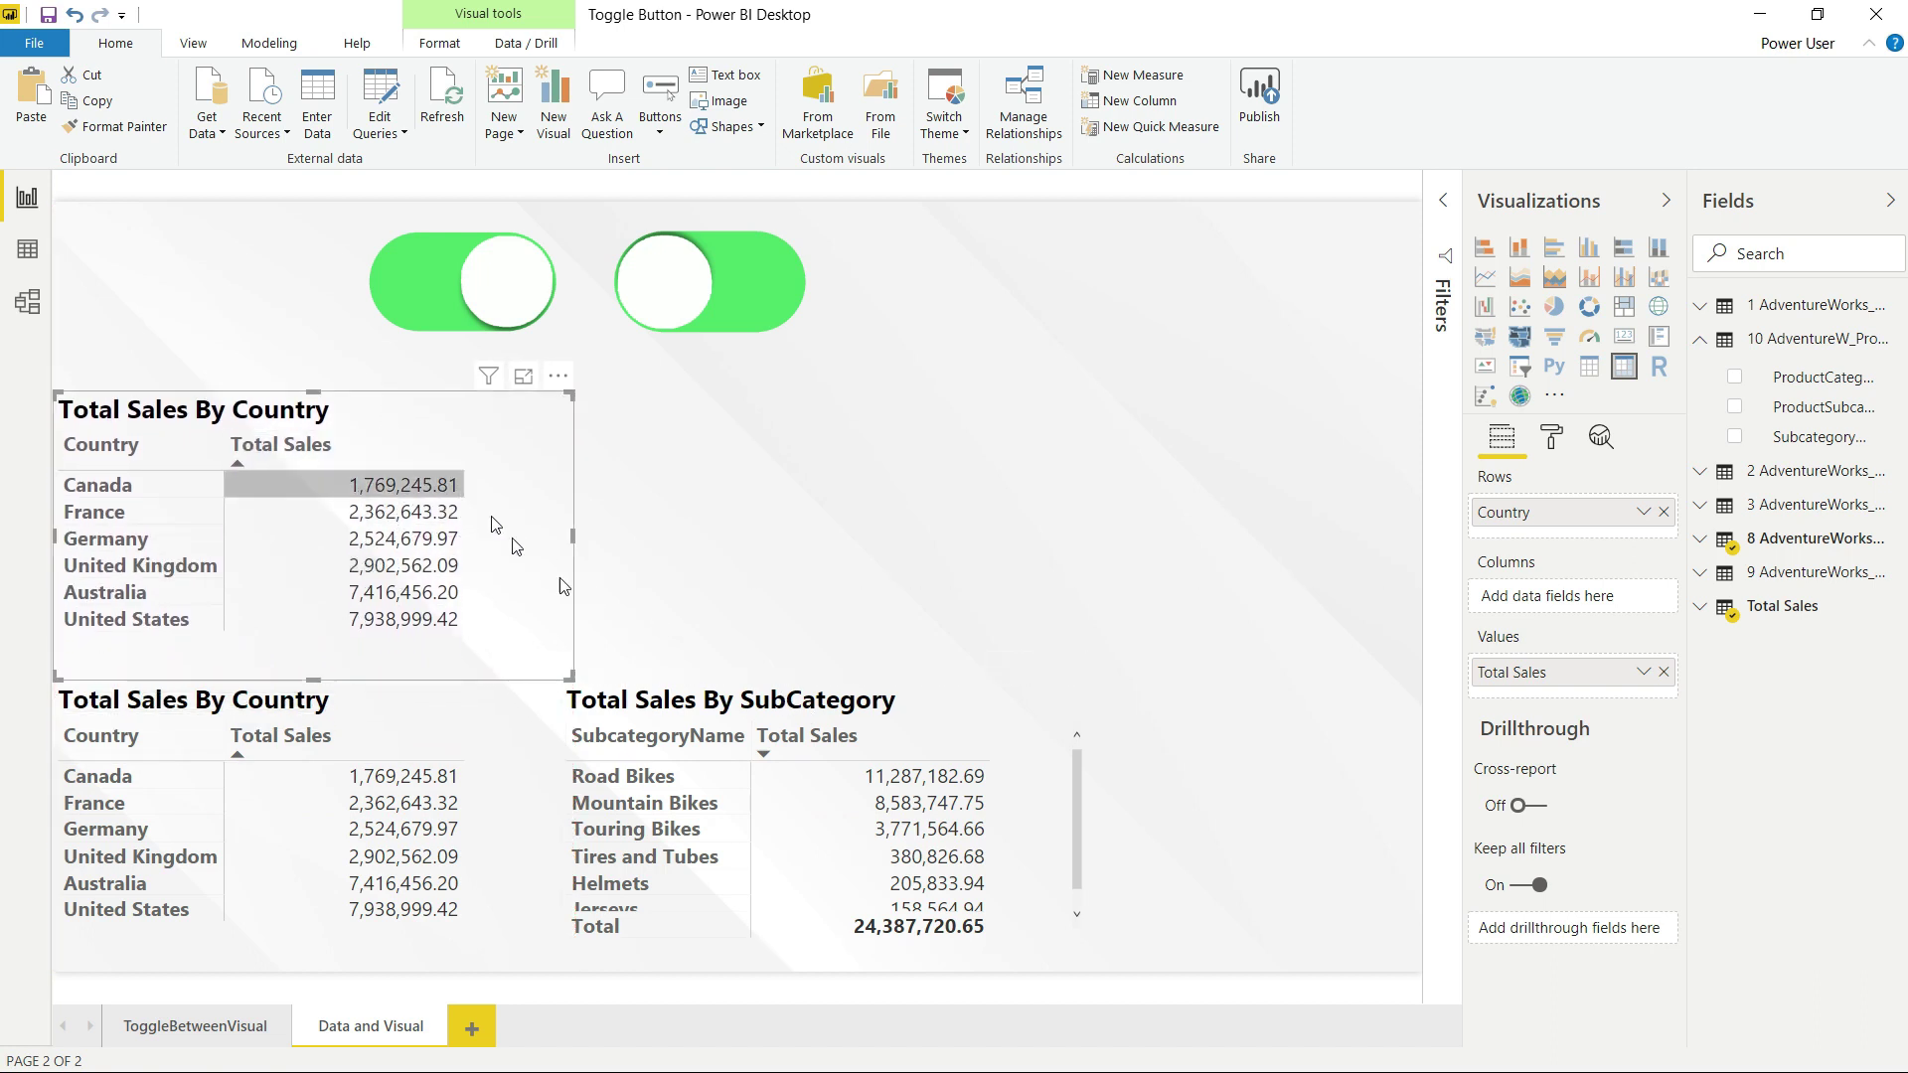
Duplicate the Total Sales By SubCategory matrix above the original and align the upper Total Sales By Country copy with it
click(1026, 716)
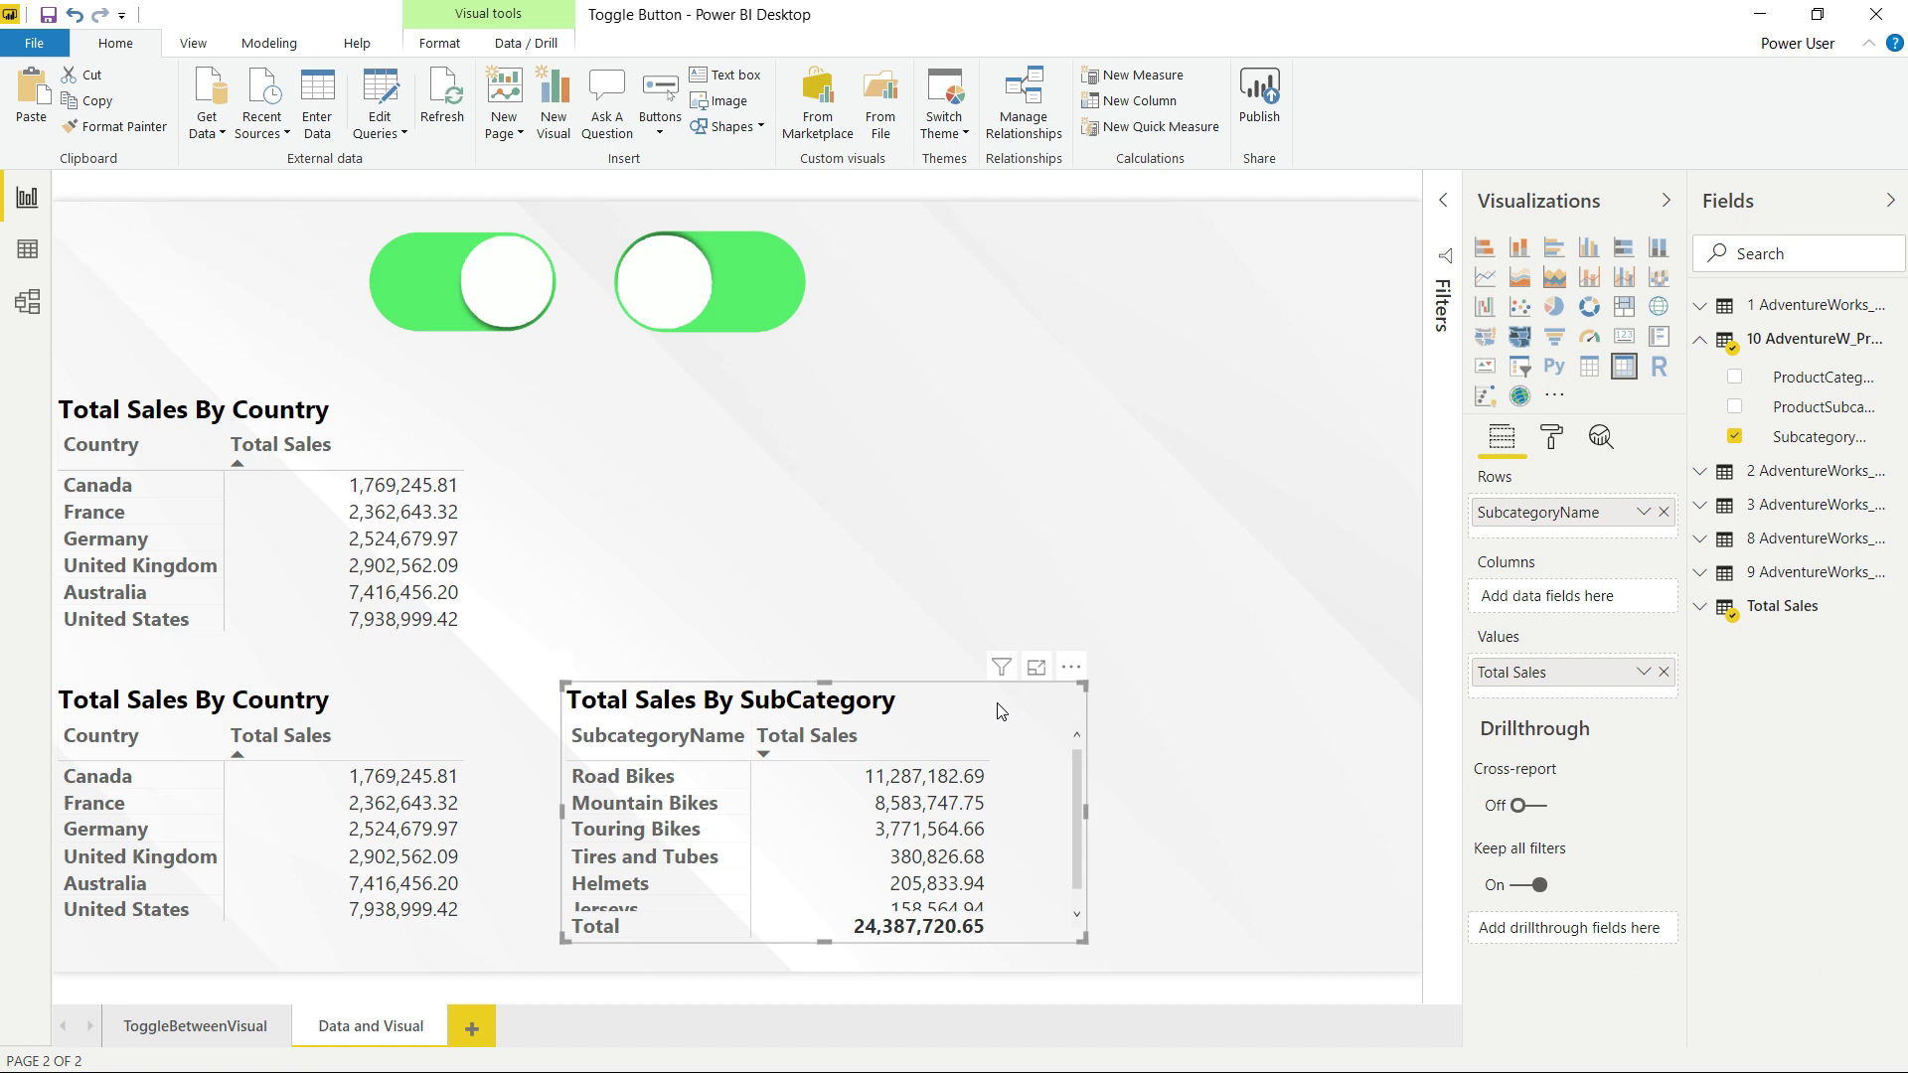
key(ctrl+c)
key(ctrl+v)
drag(999, 710, 987, 398)
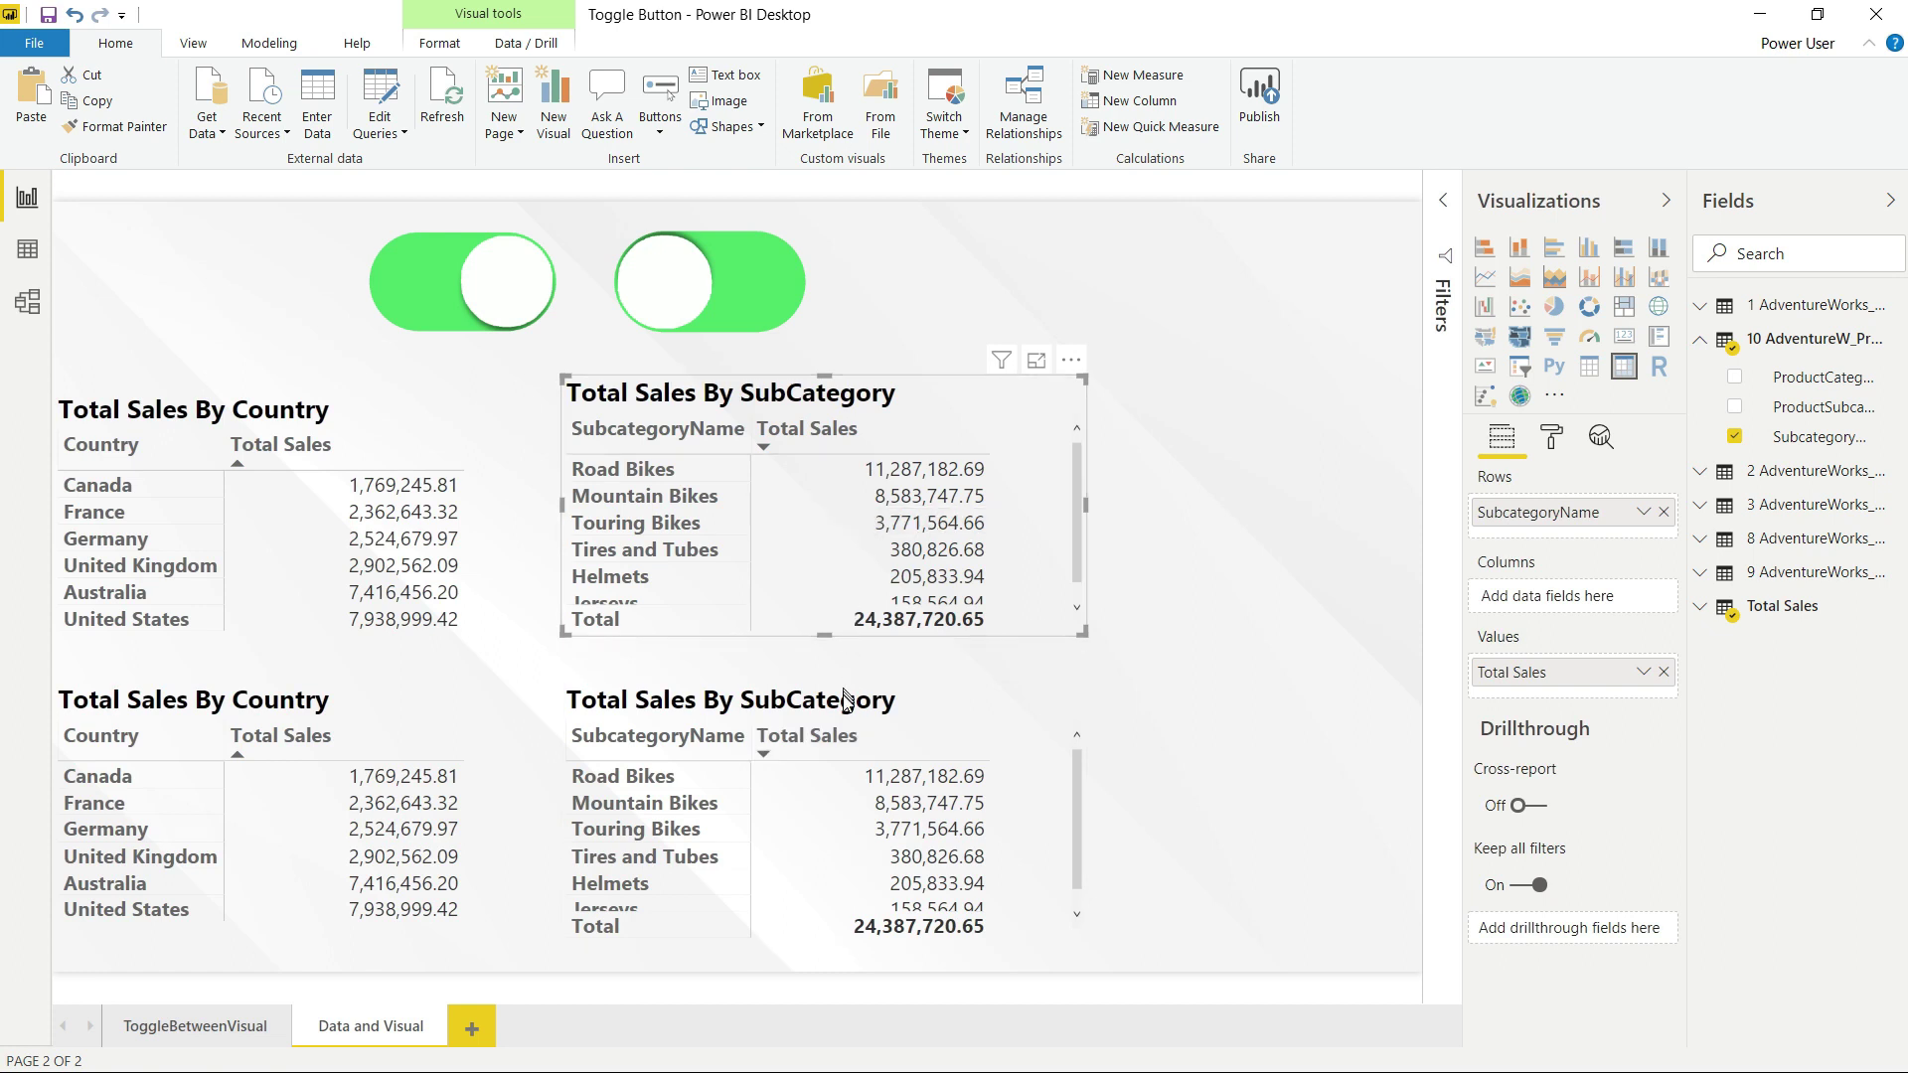
click(404, 412)
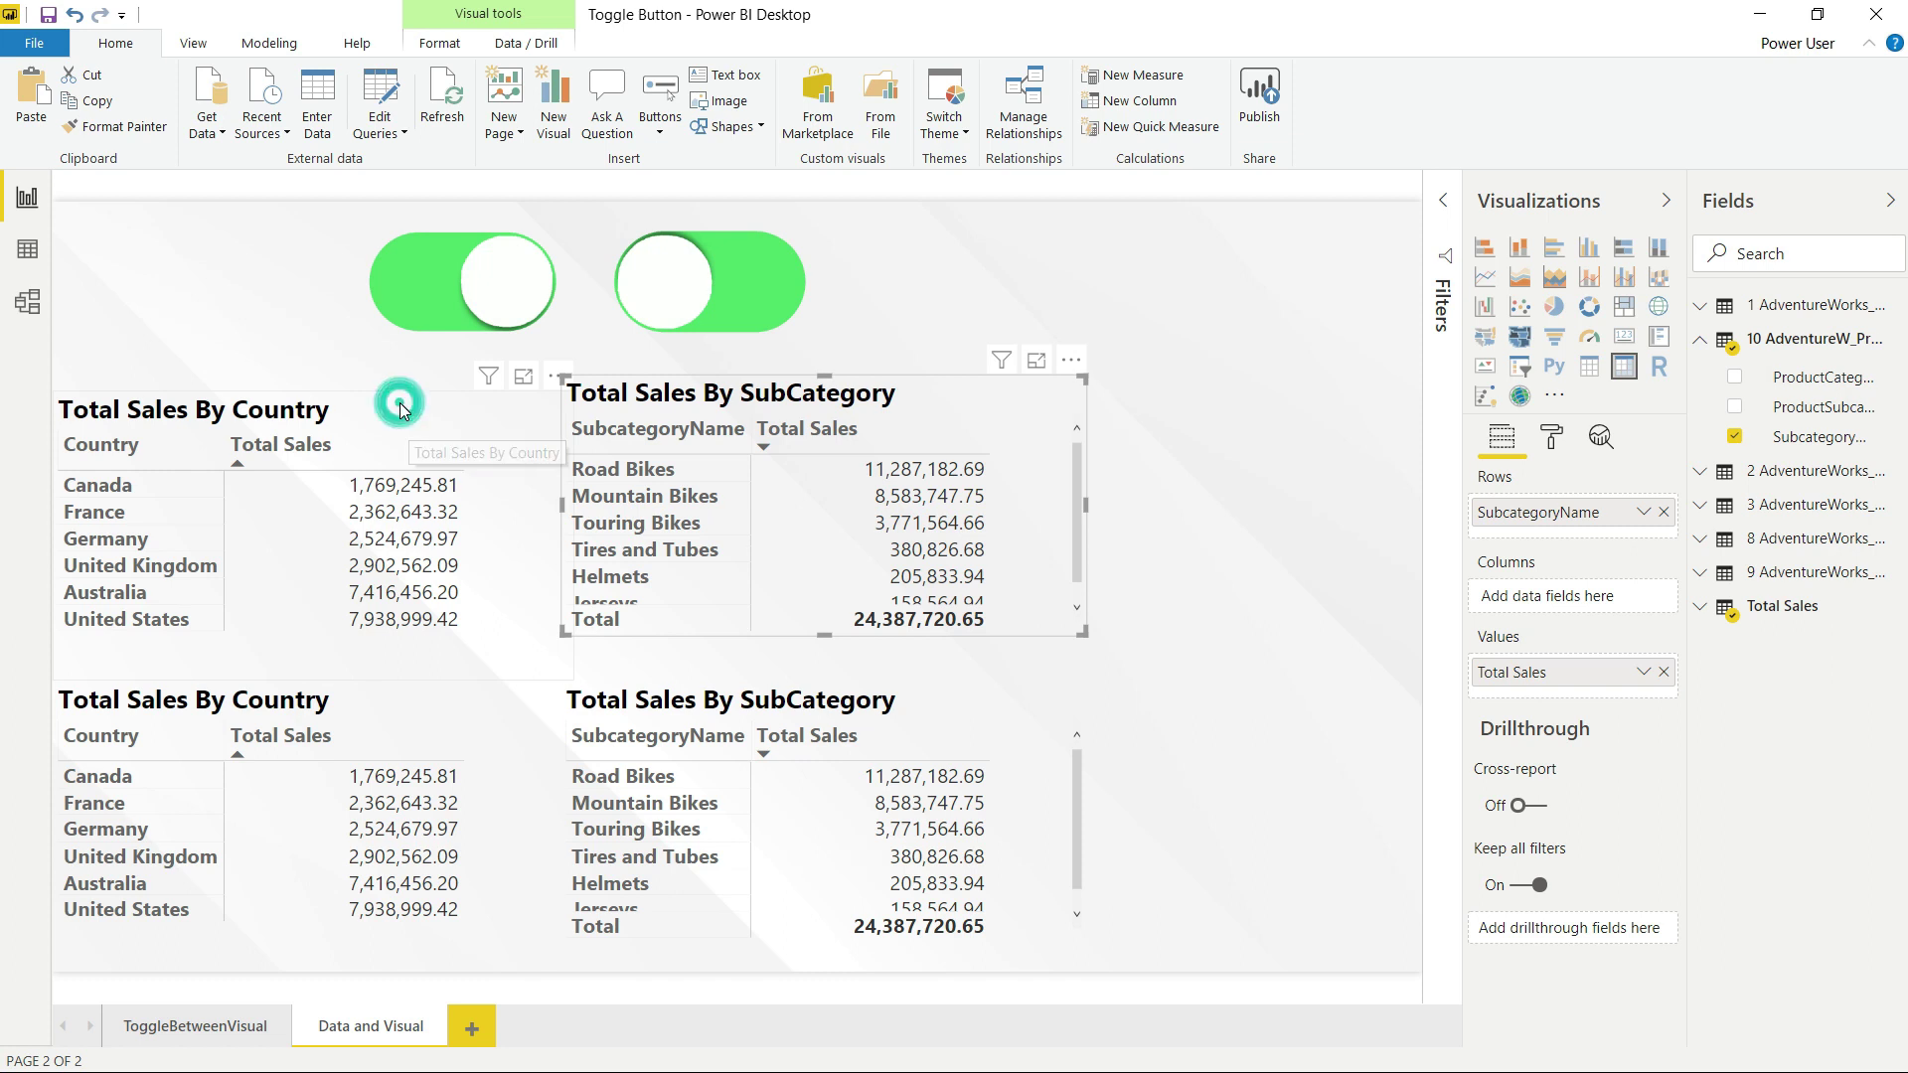
drag(437, 413, 437, 397)
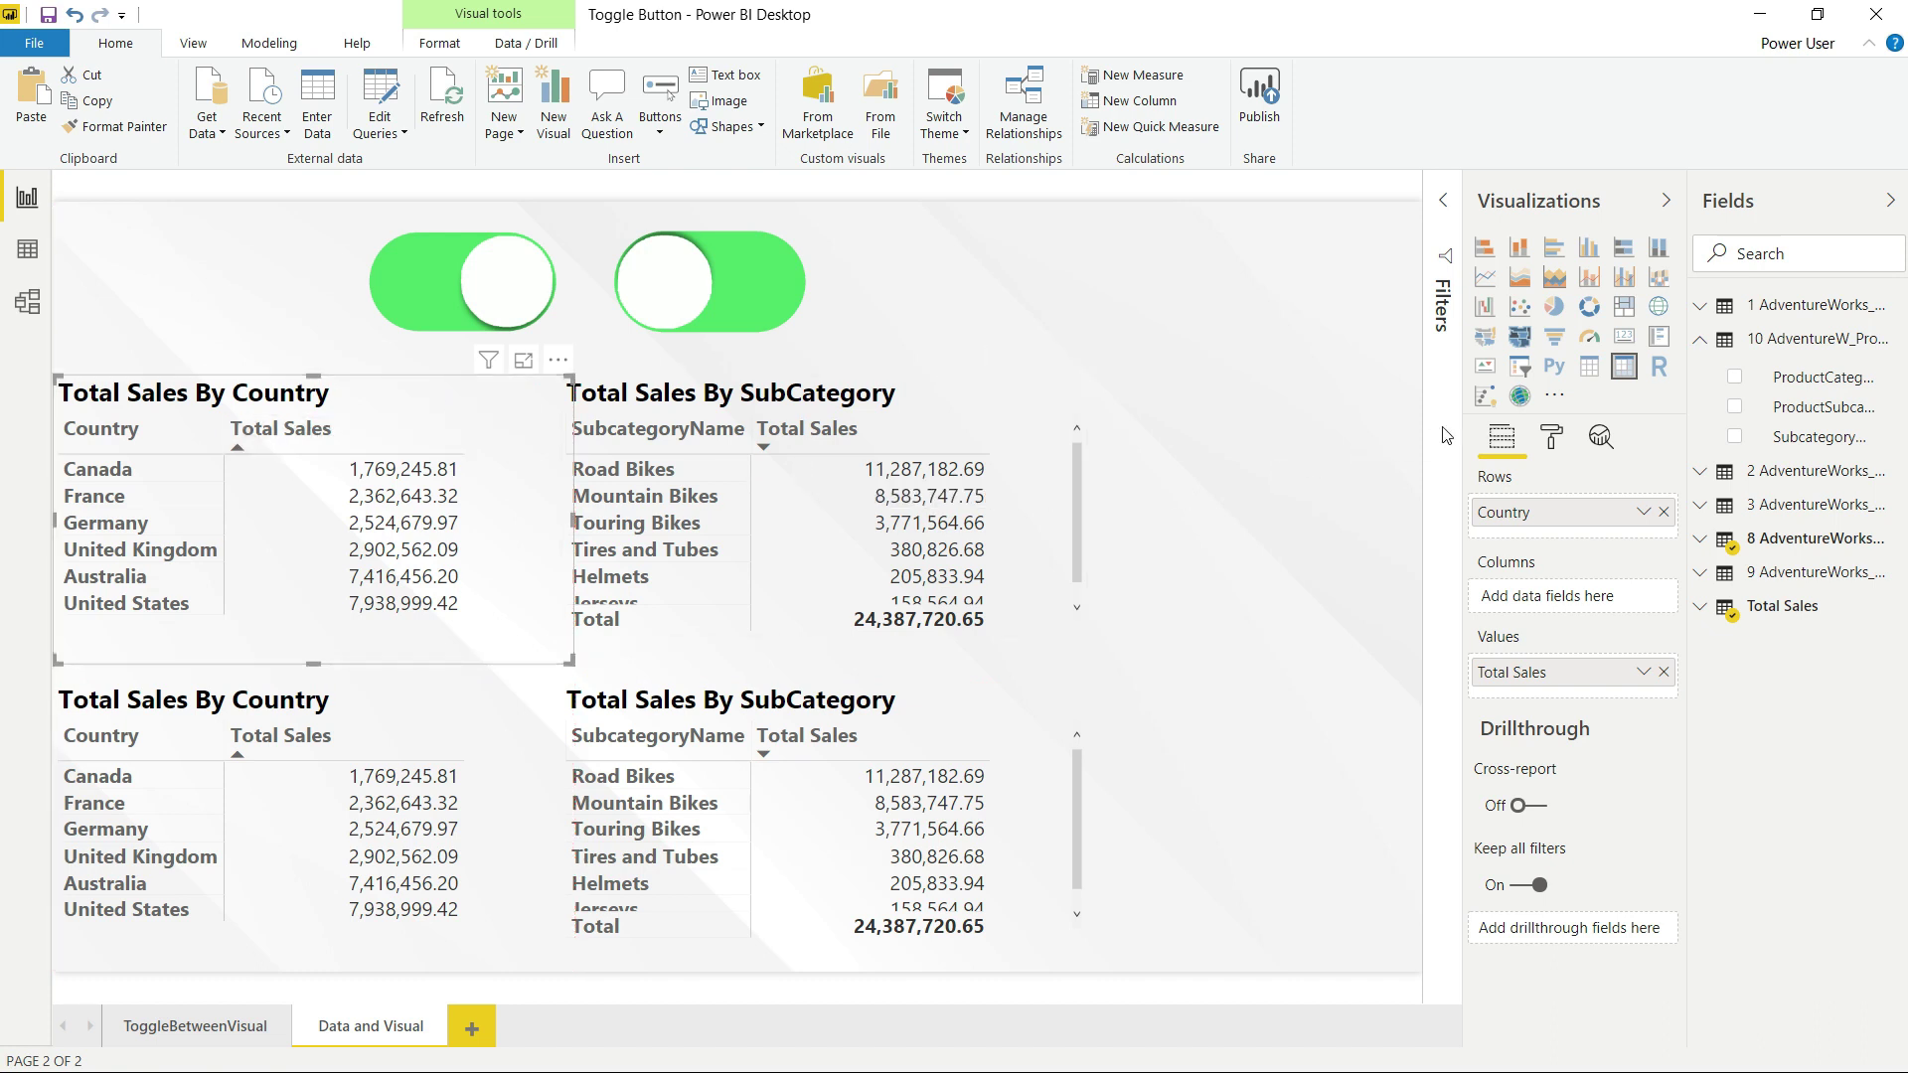
Convert the upper Total Sales By Country matrix to a map and the upper Total Sales By SubCategory matrix to a clustered bar chart
click(1657, 308)
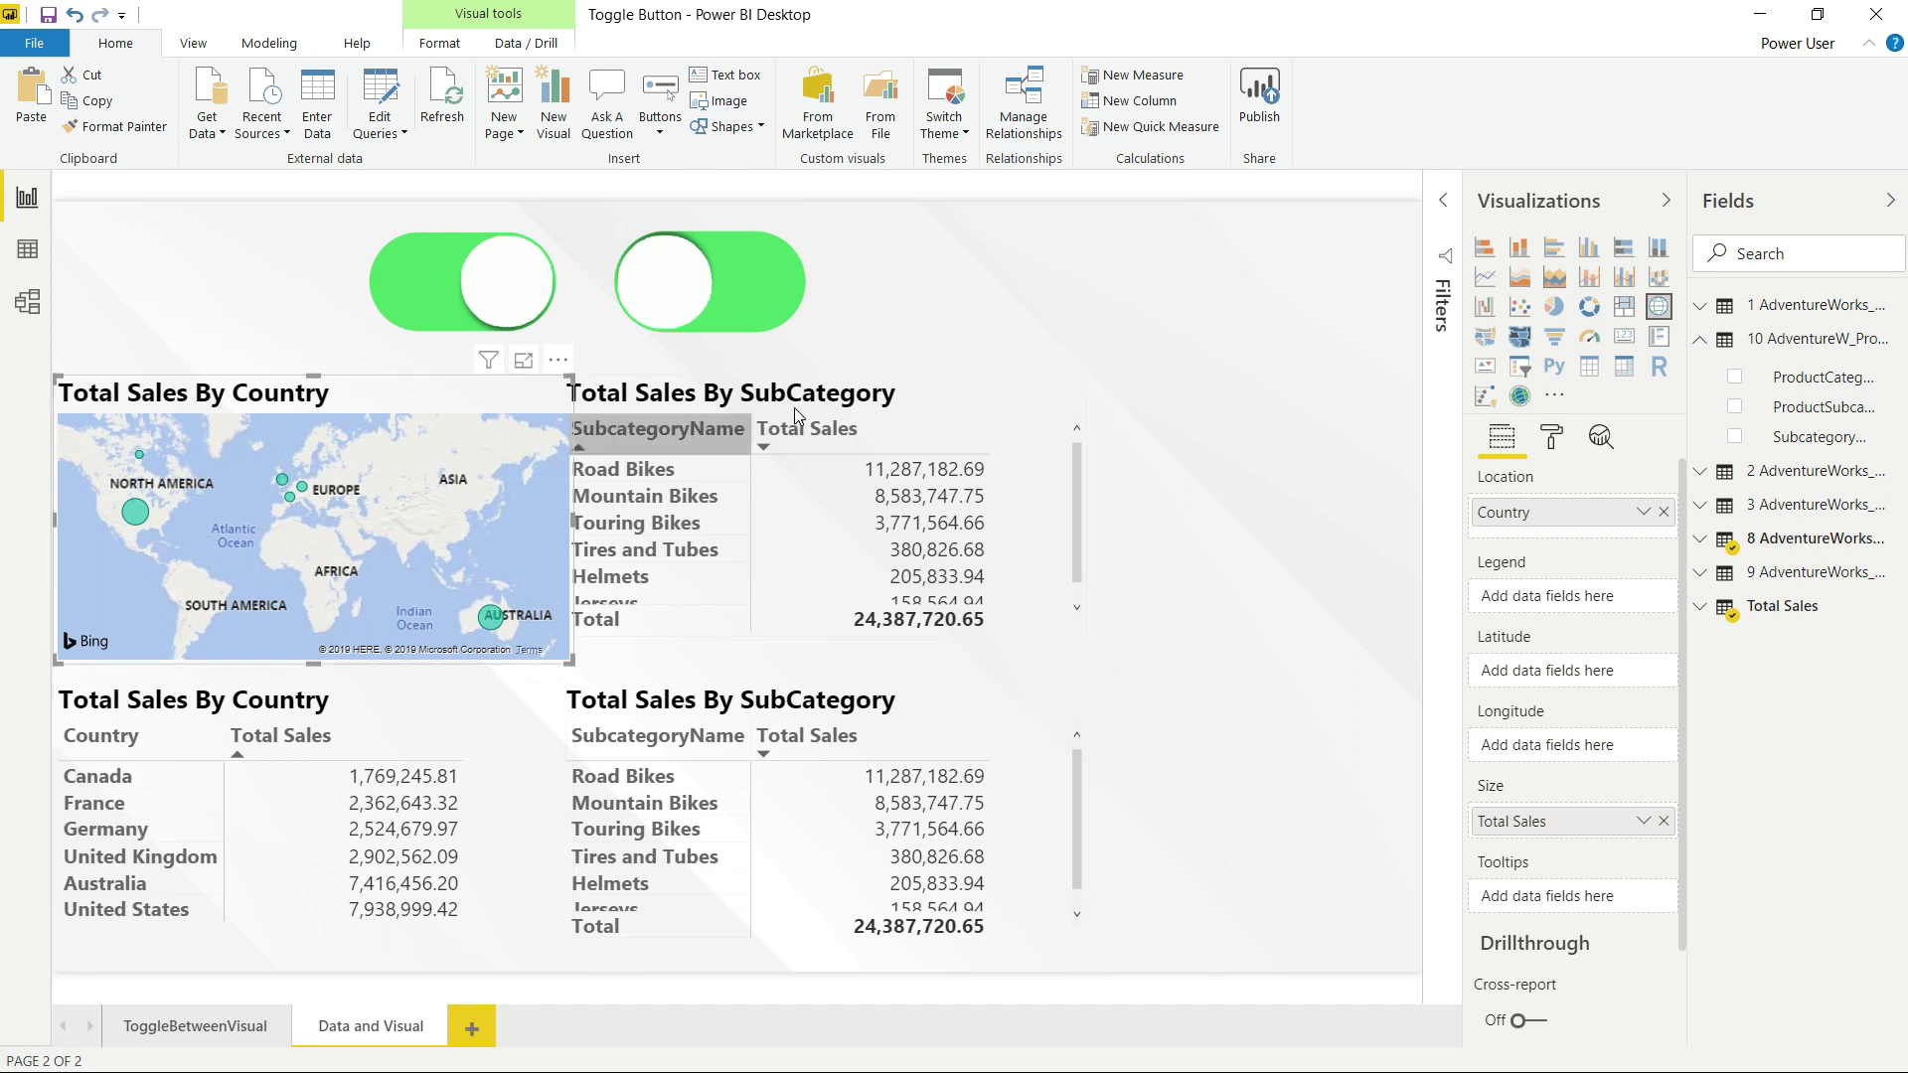
click(975, 404)
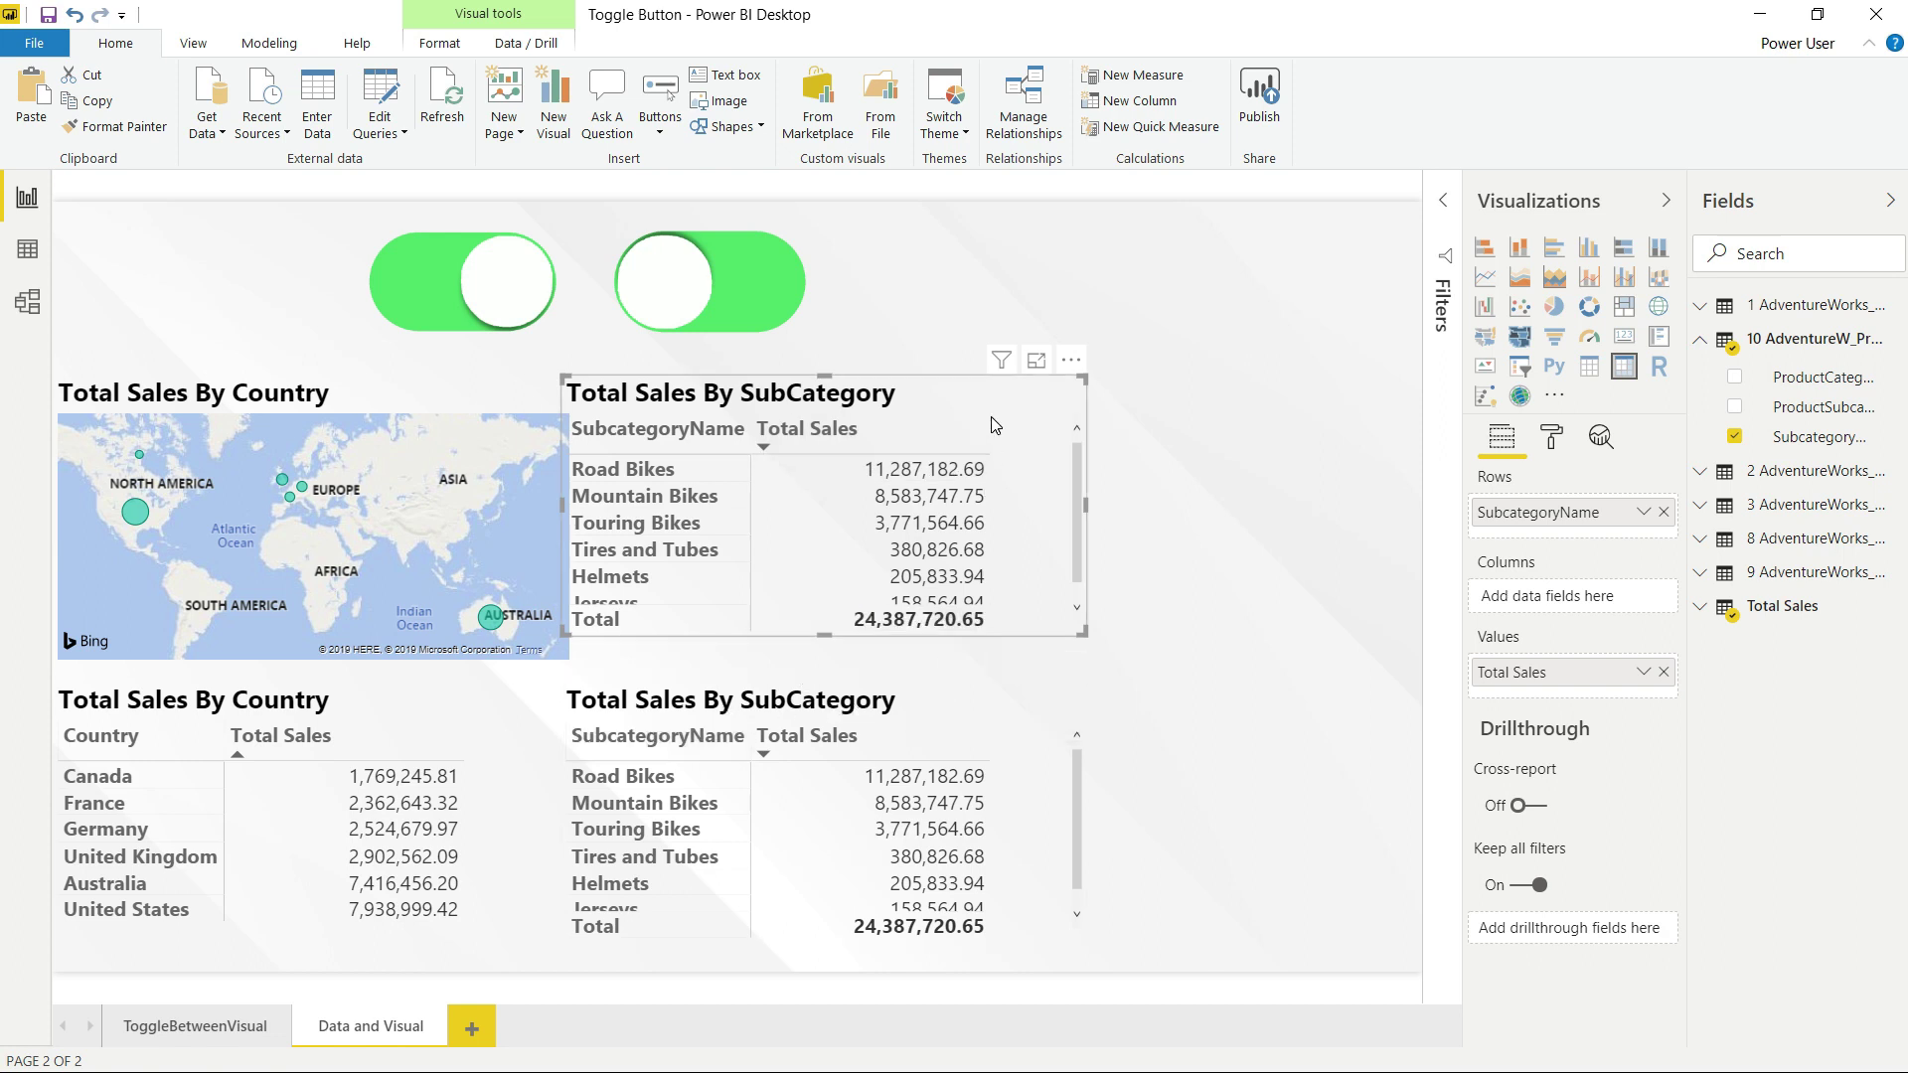
click(1556, 258)
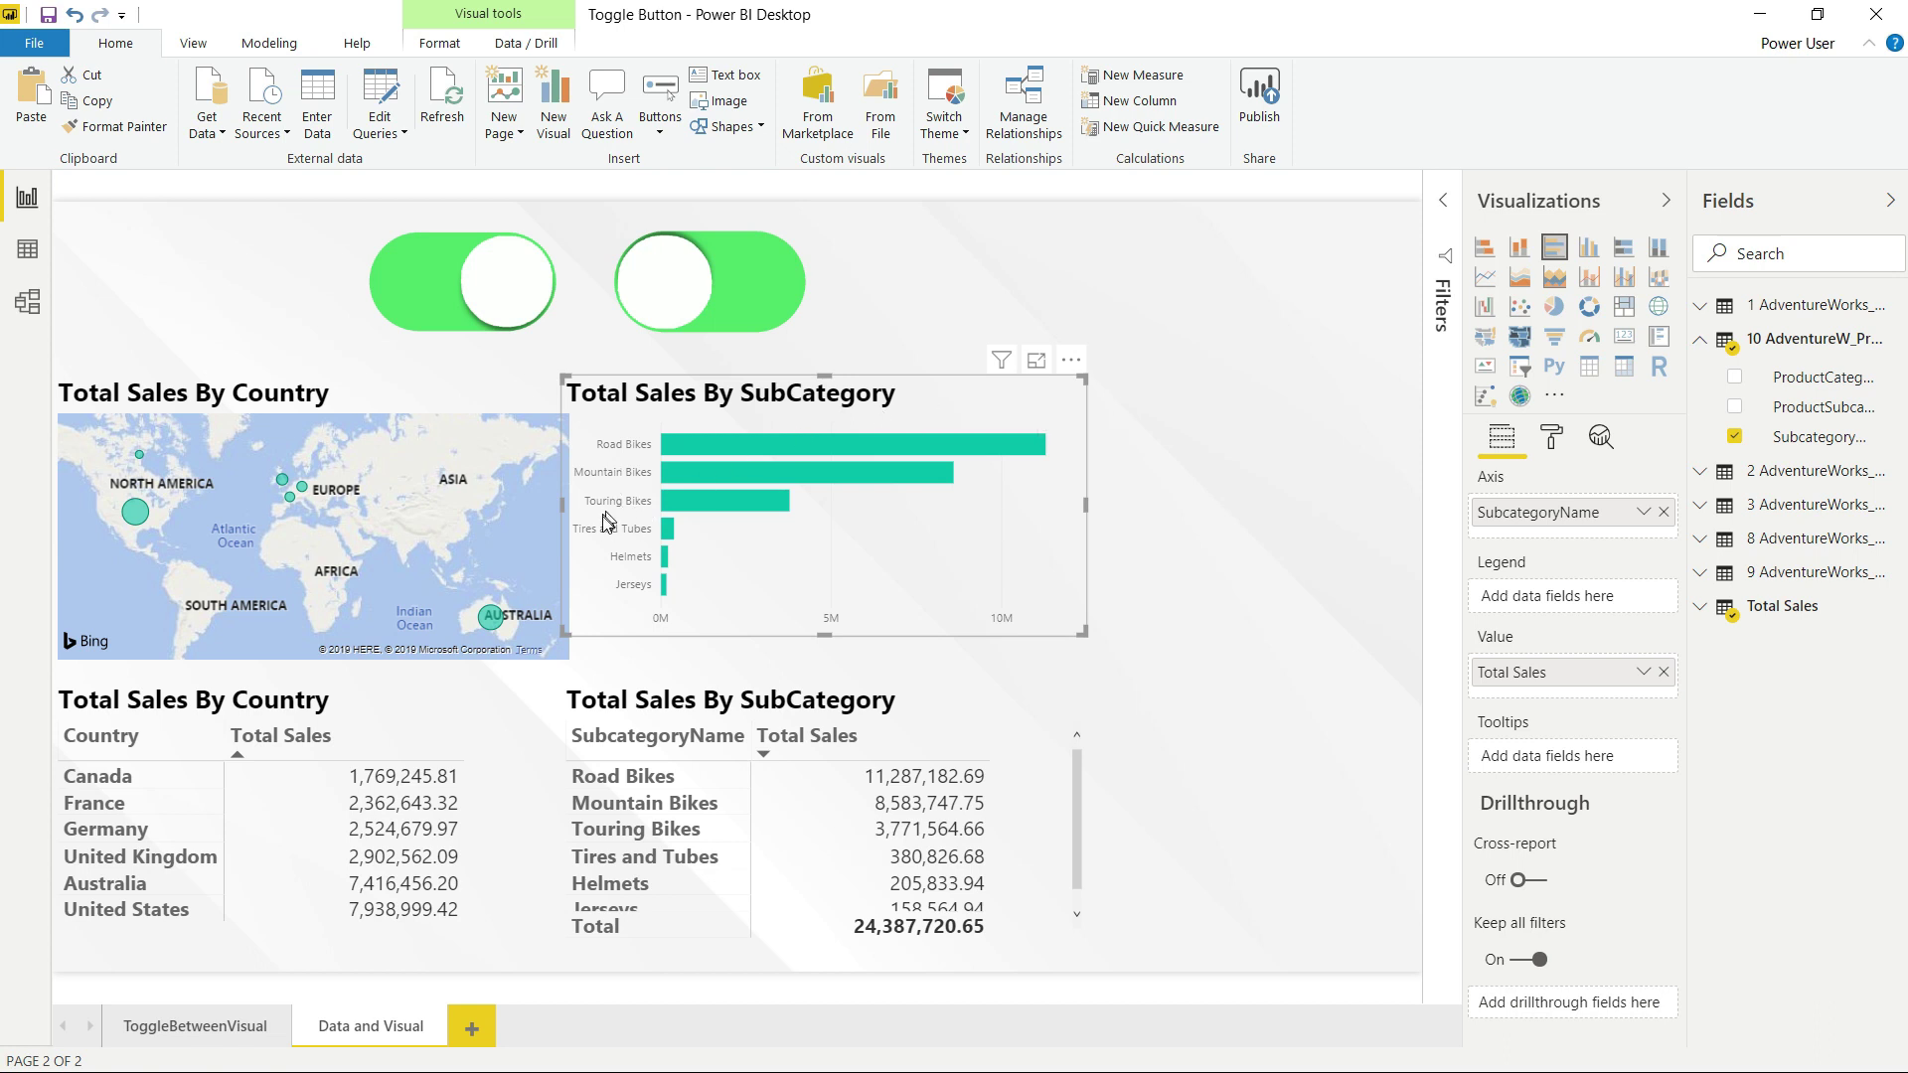
Set the X axis label color of the Total Sales By SubCategory bar chart to black
click(1551, 437)
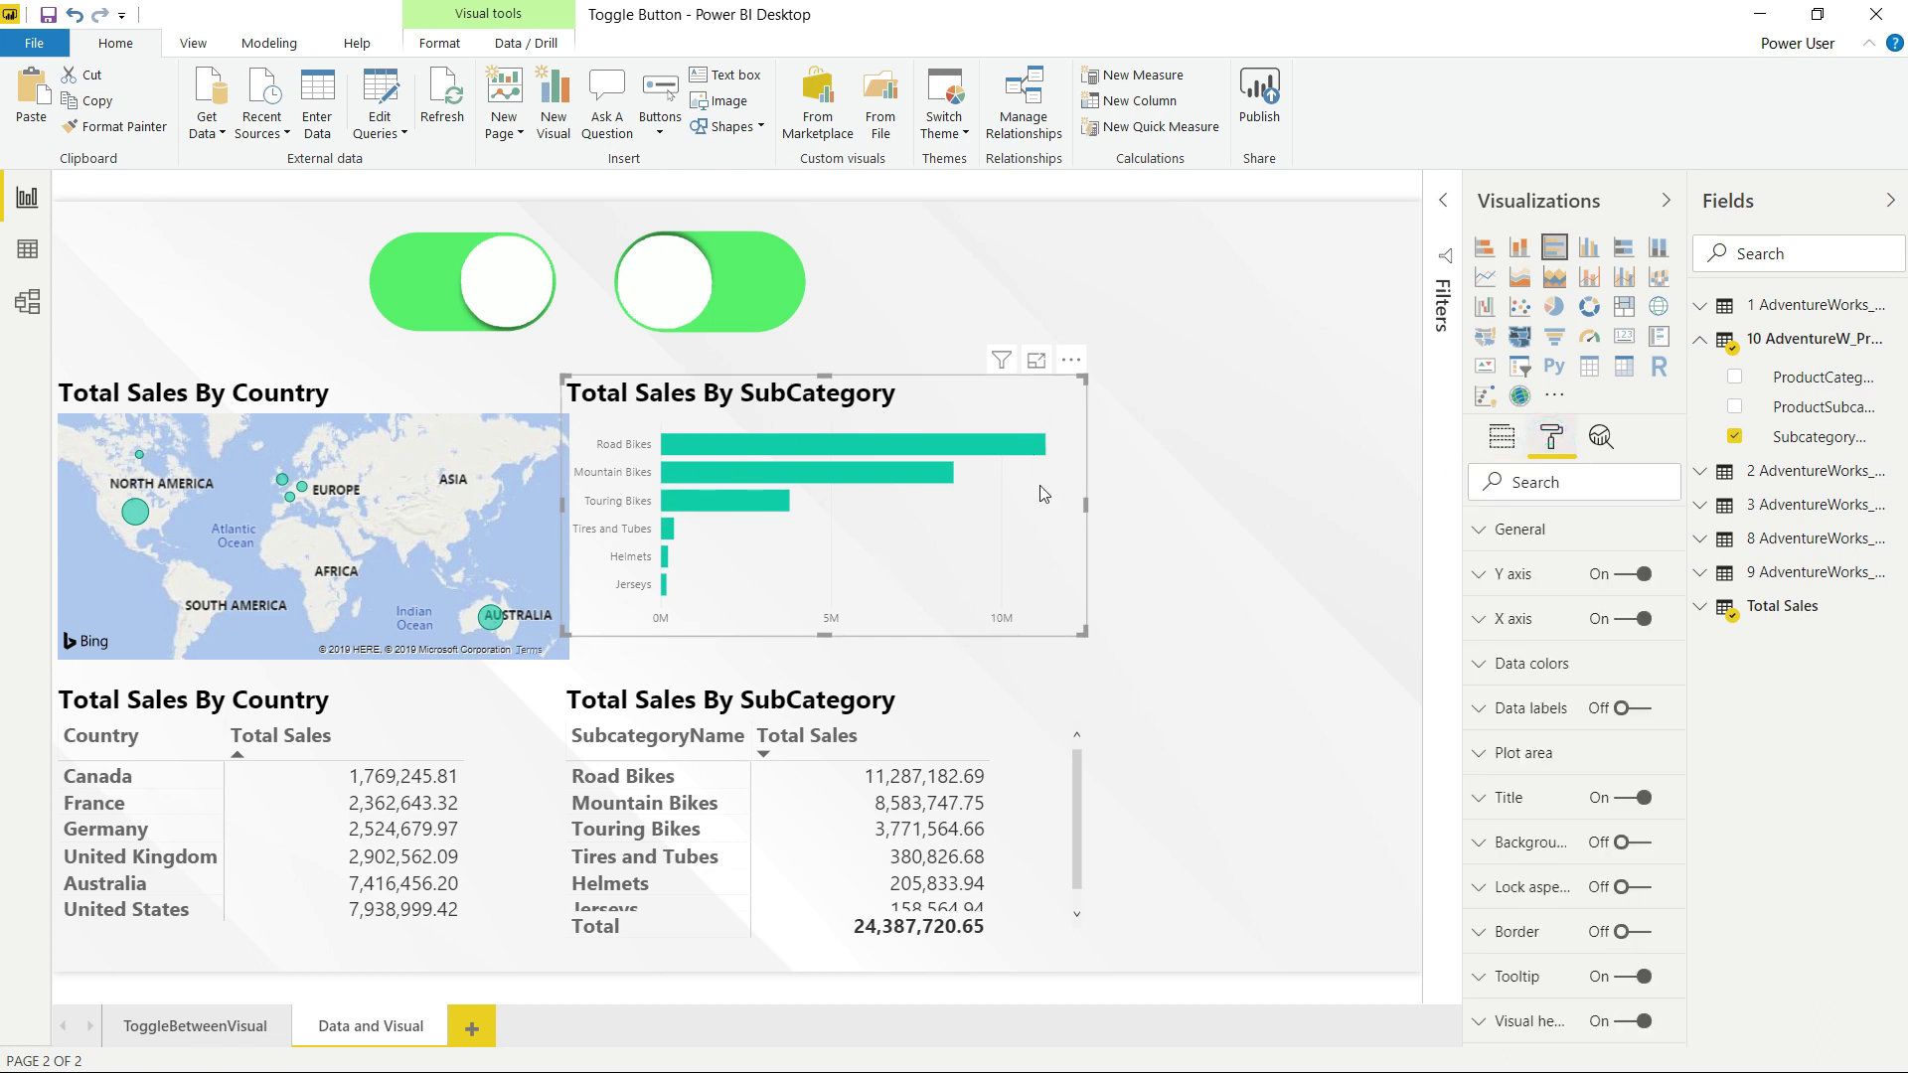
click(1482, 624)
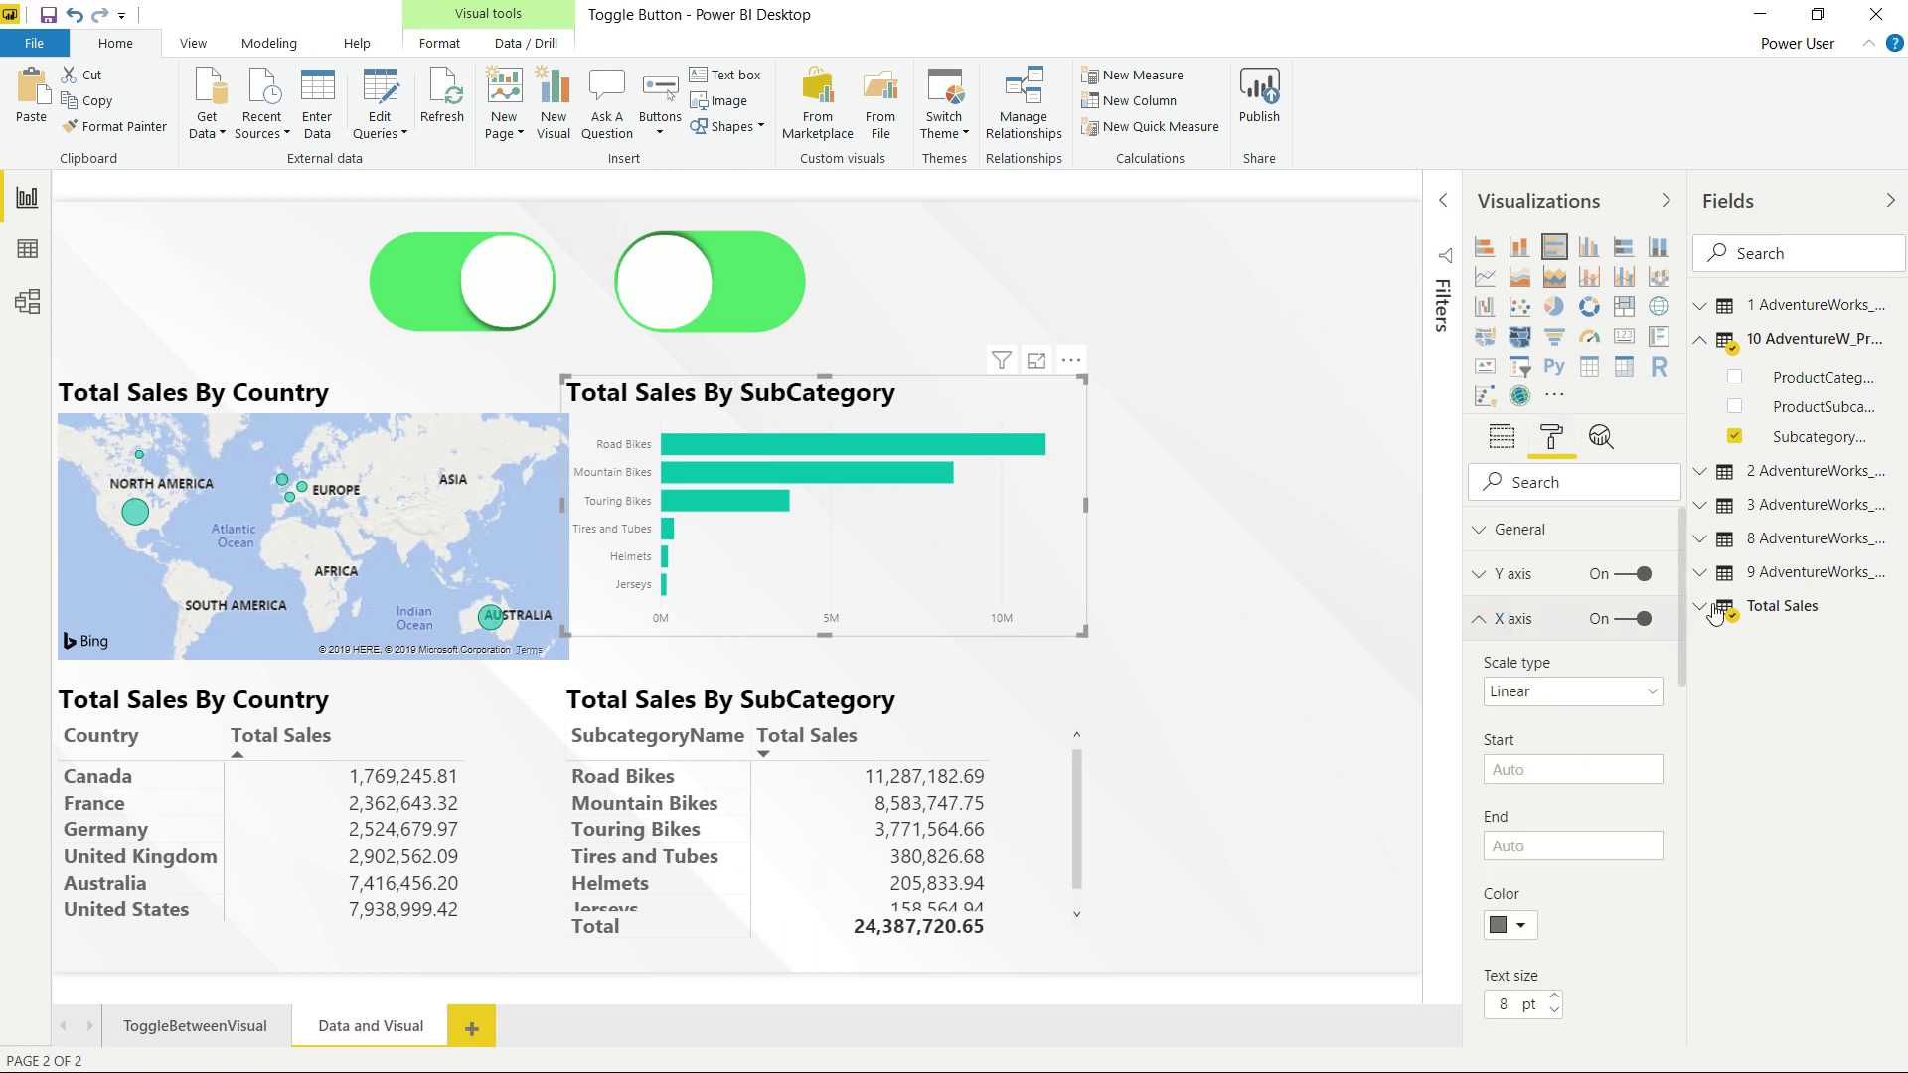
scroll(1682, 626, down, 3)
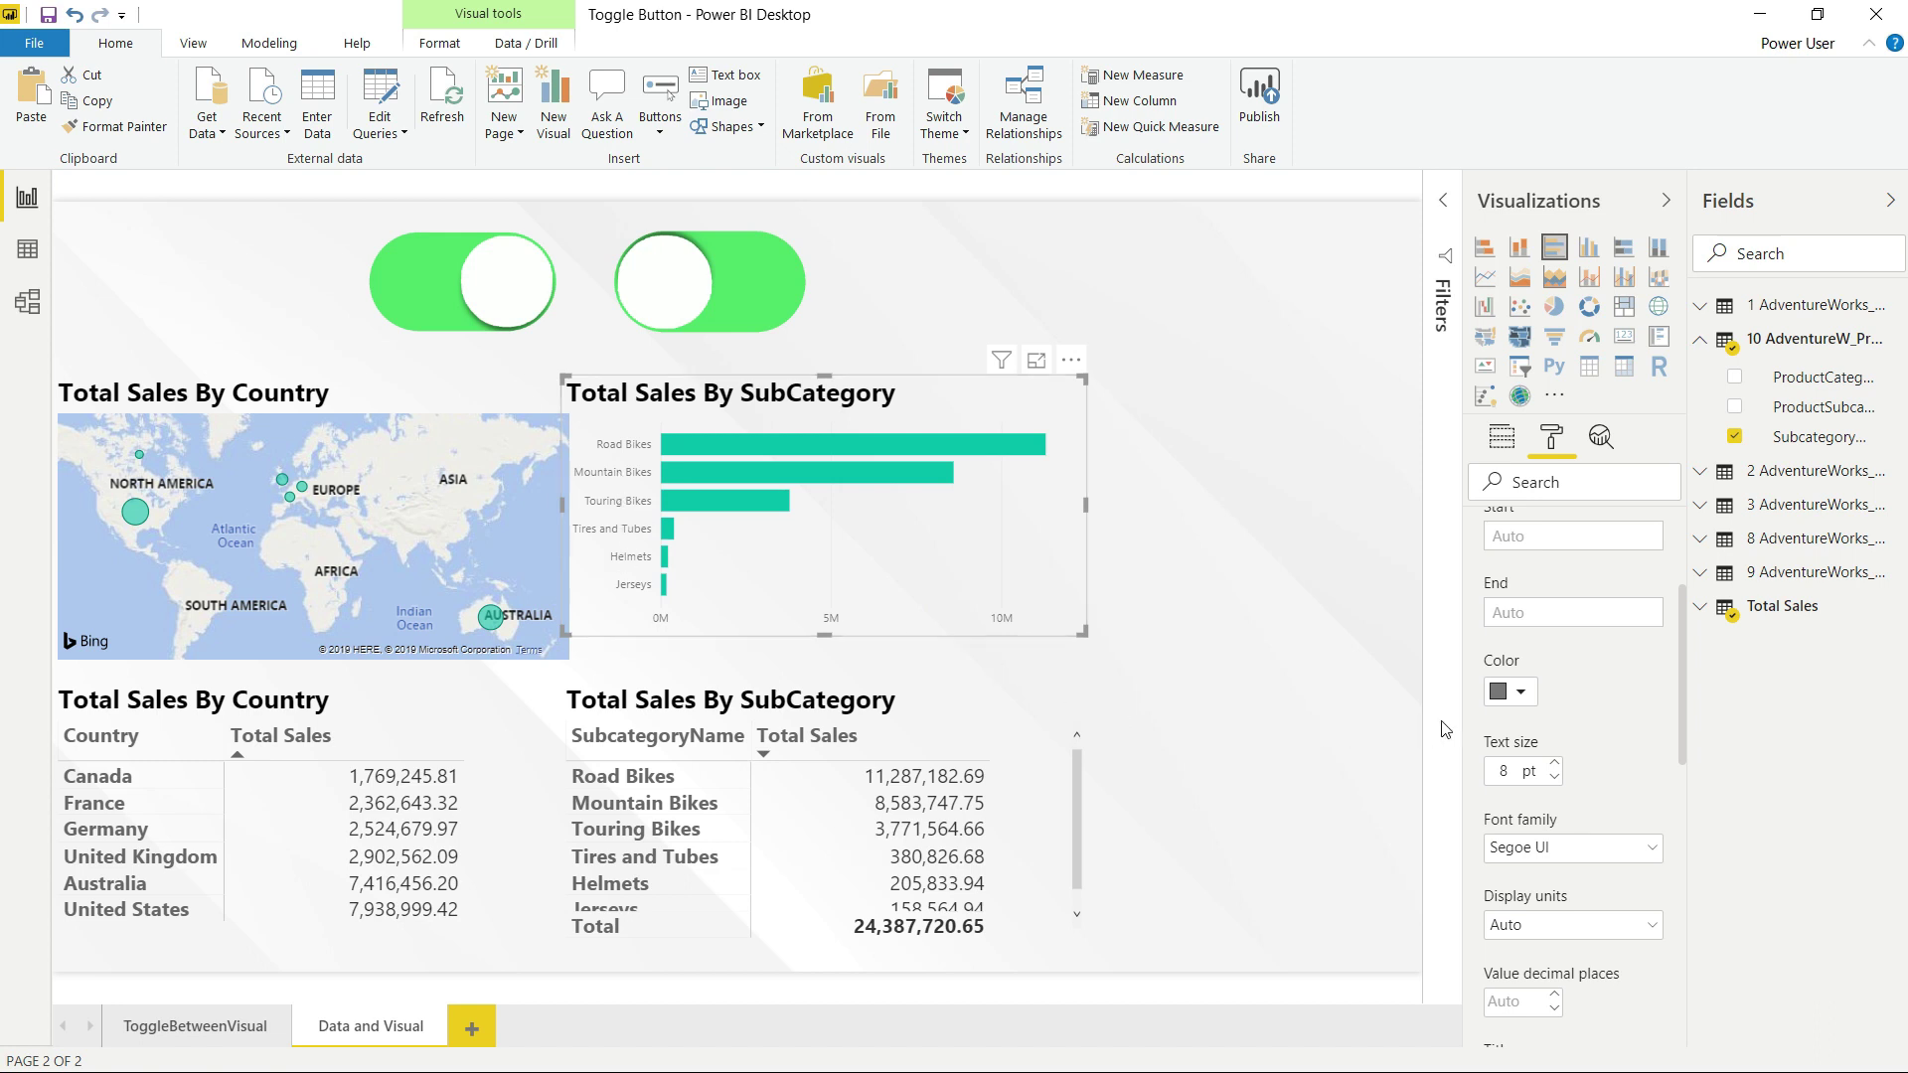
click(1525, 698)
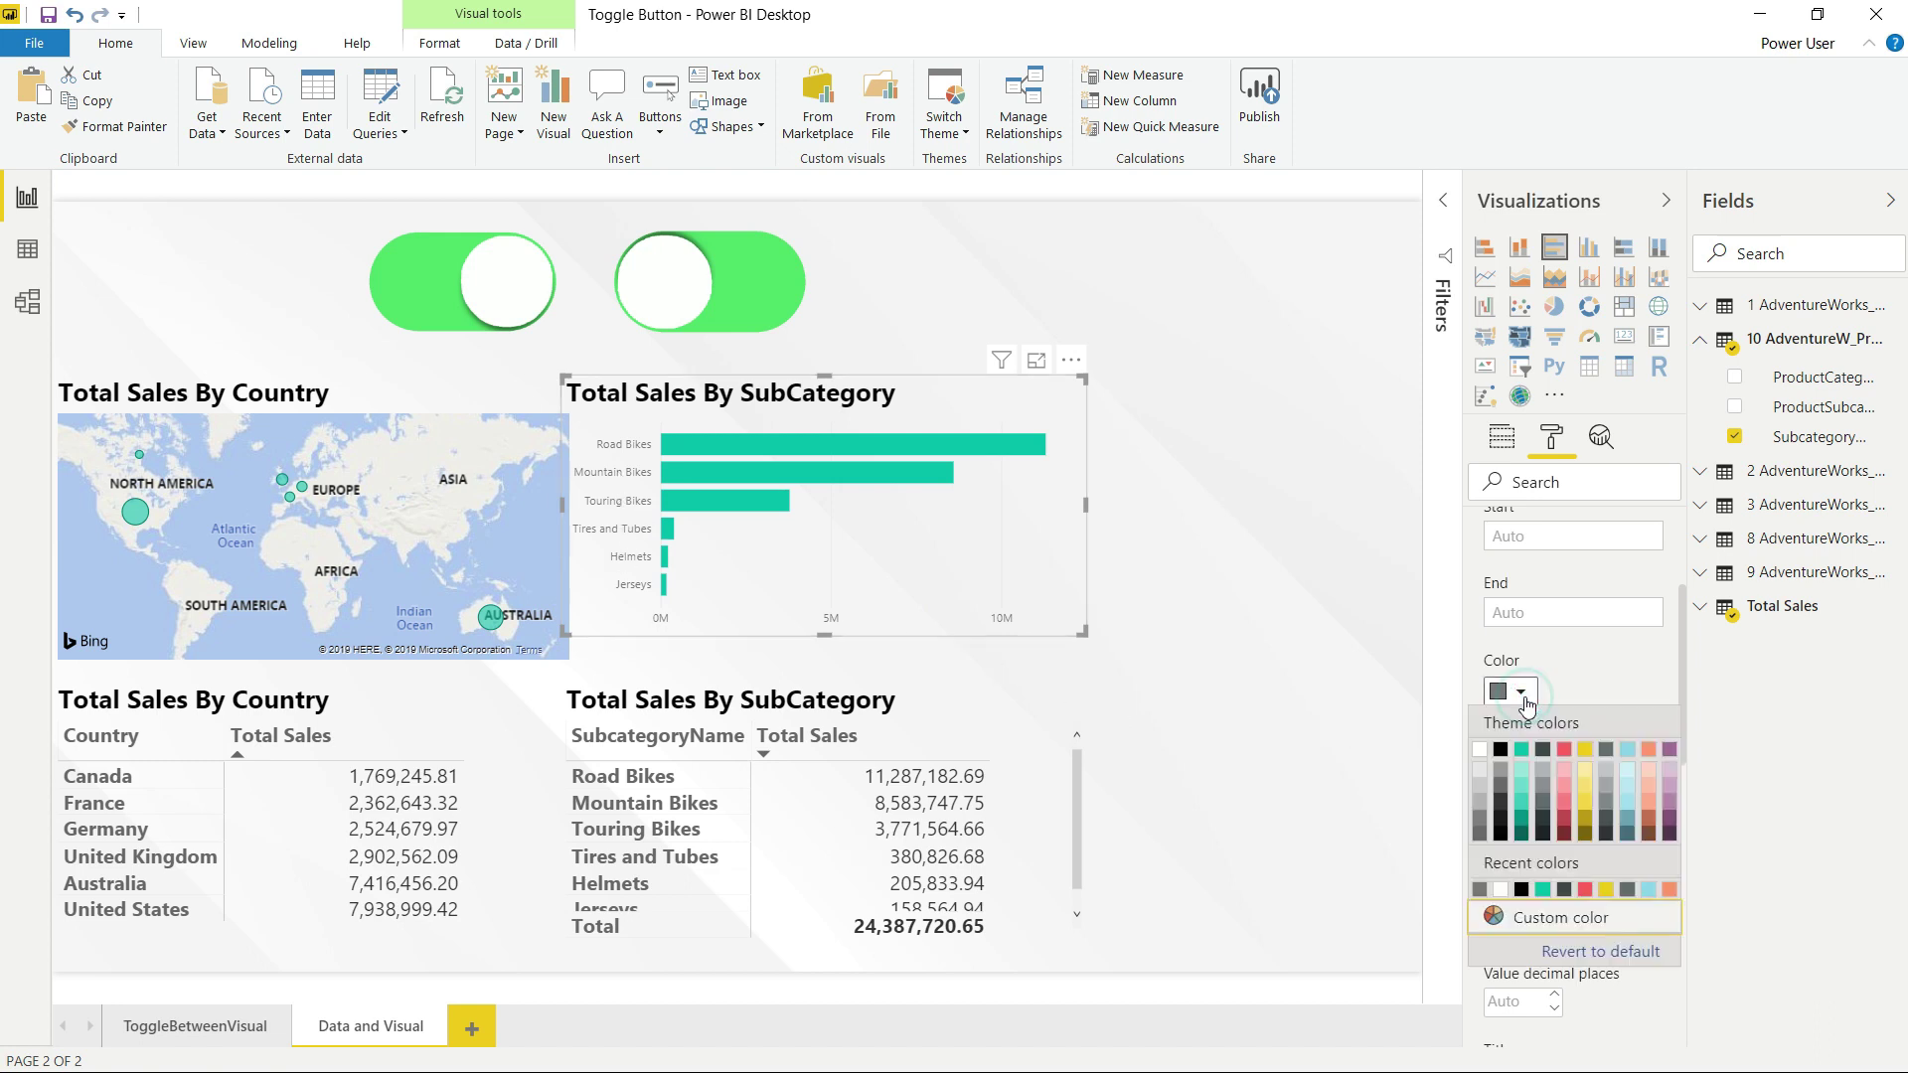
click(1483, 751)
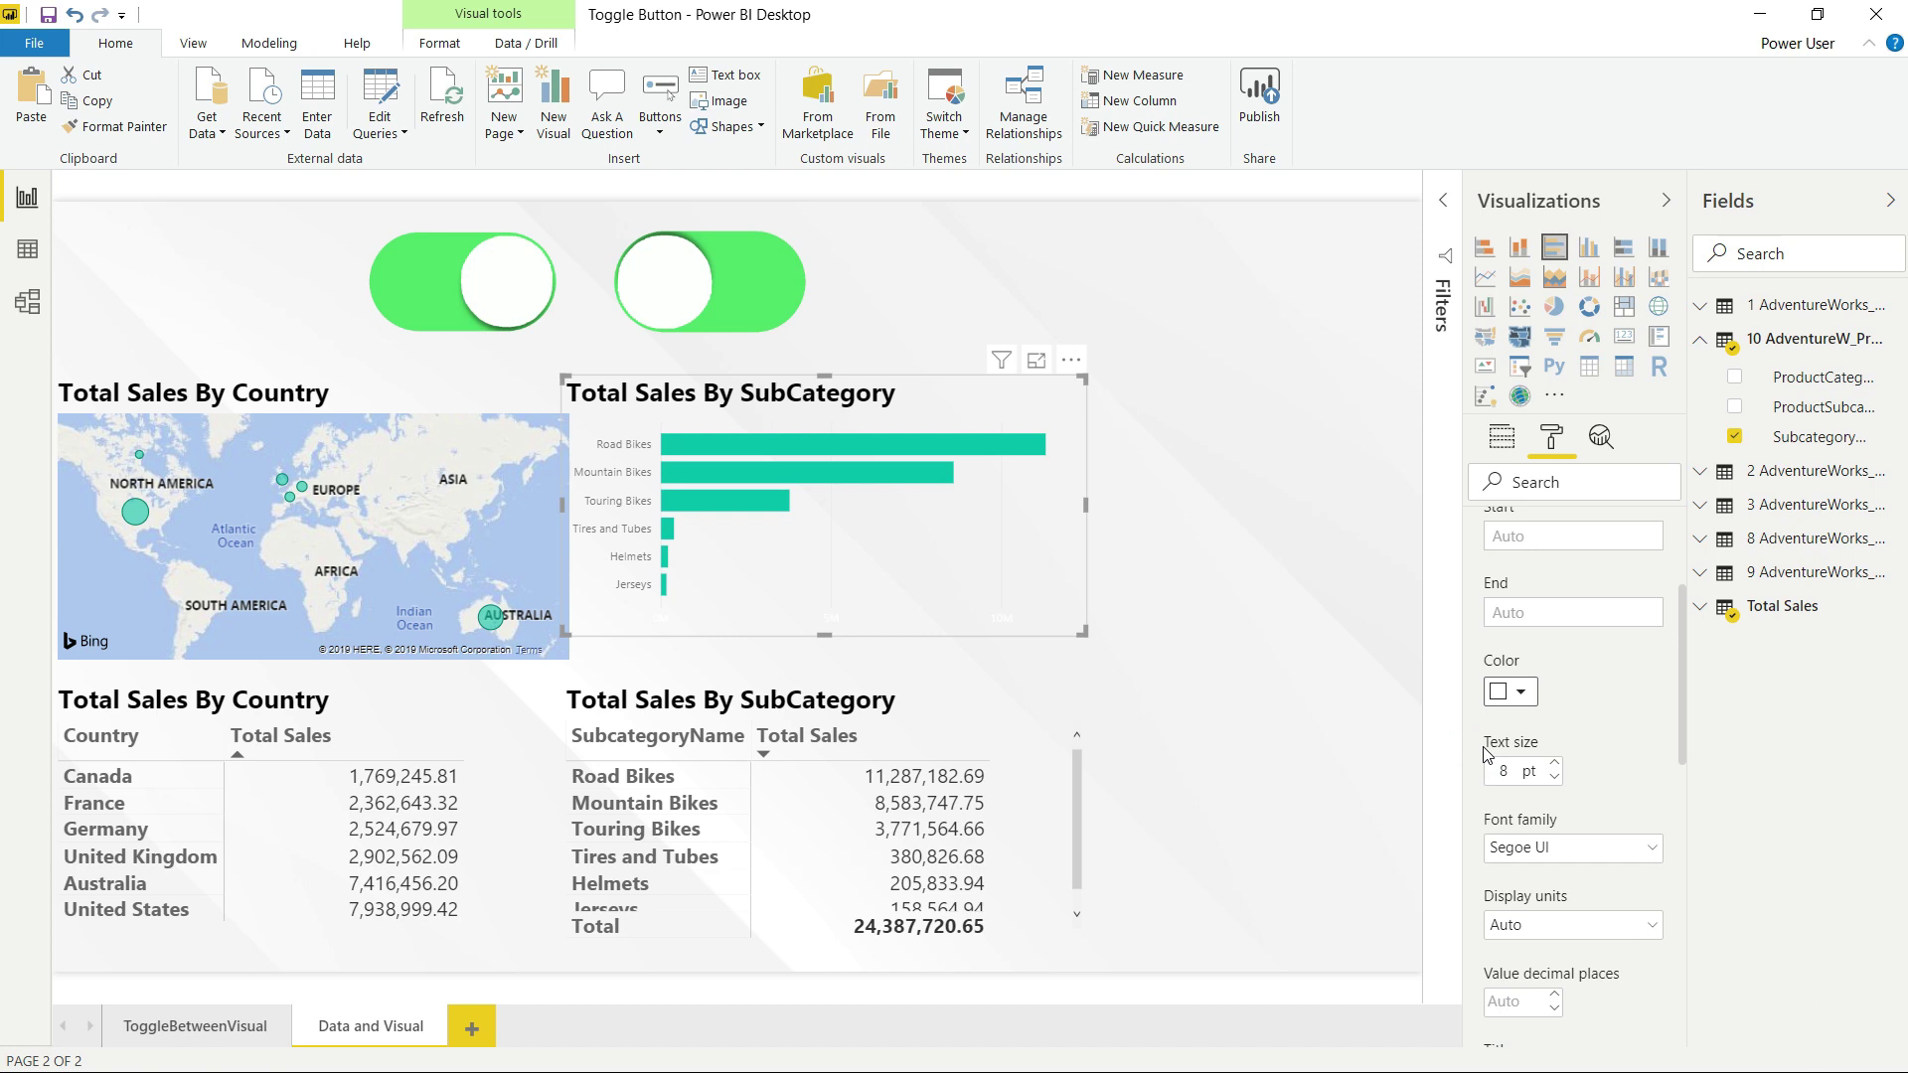
click(1521, 693)
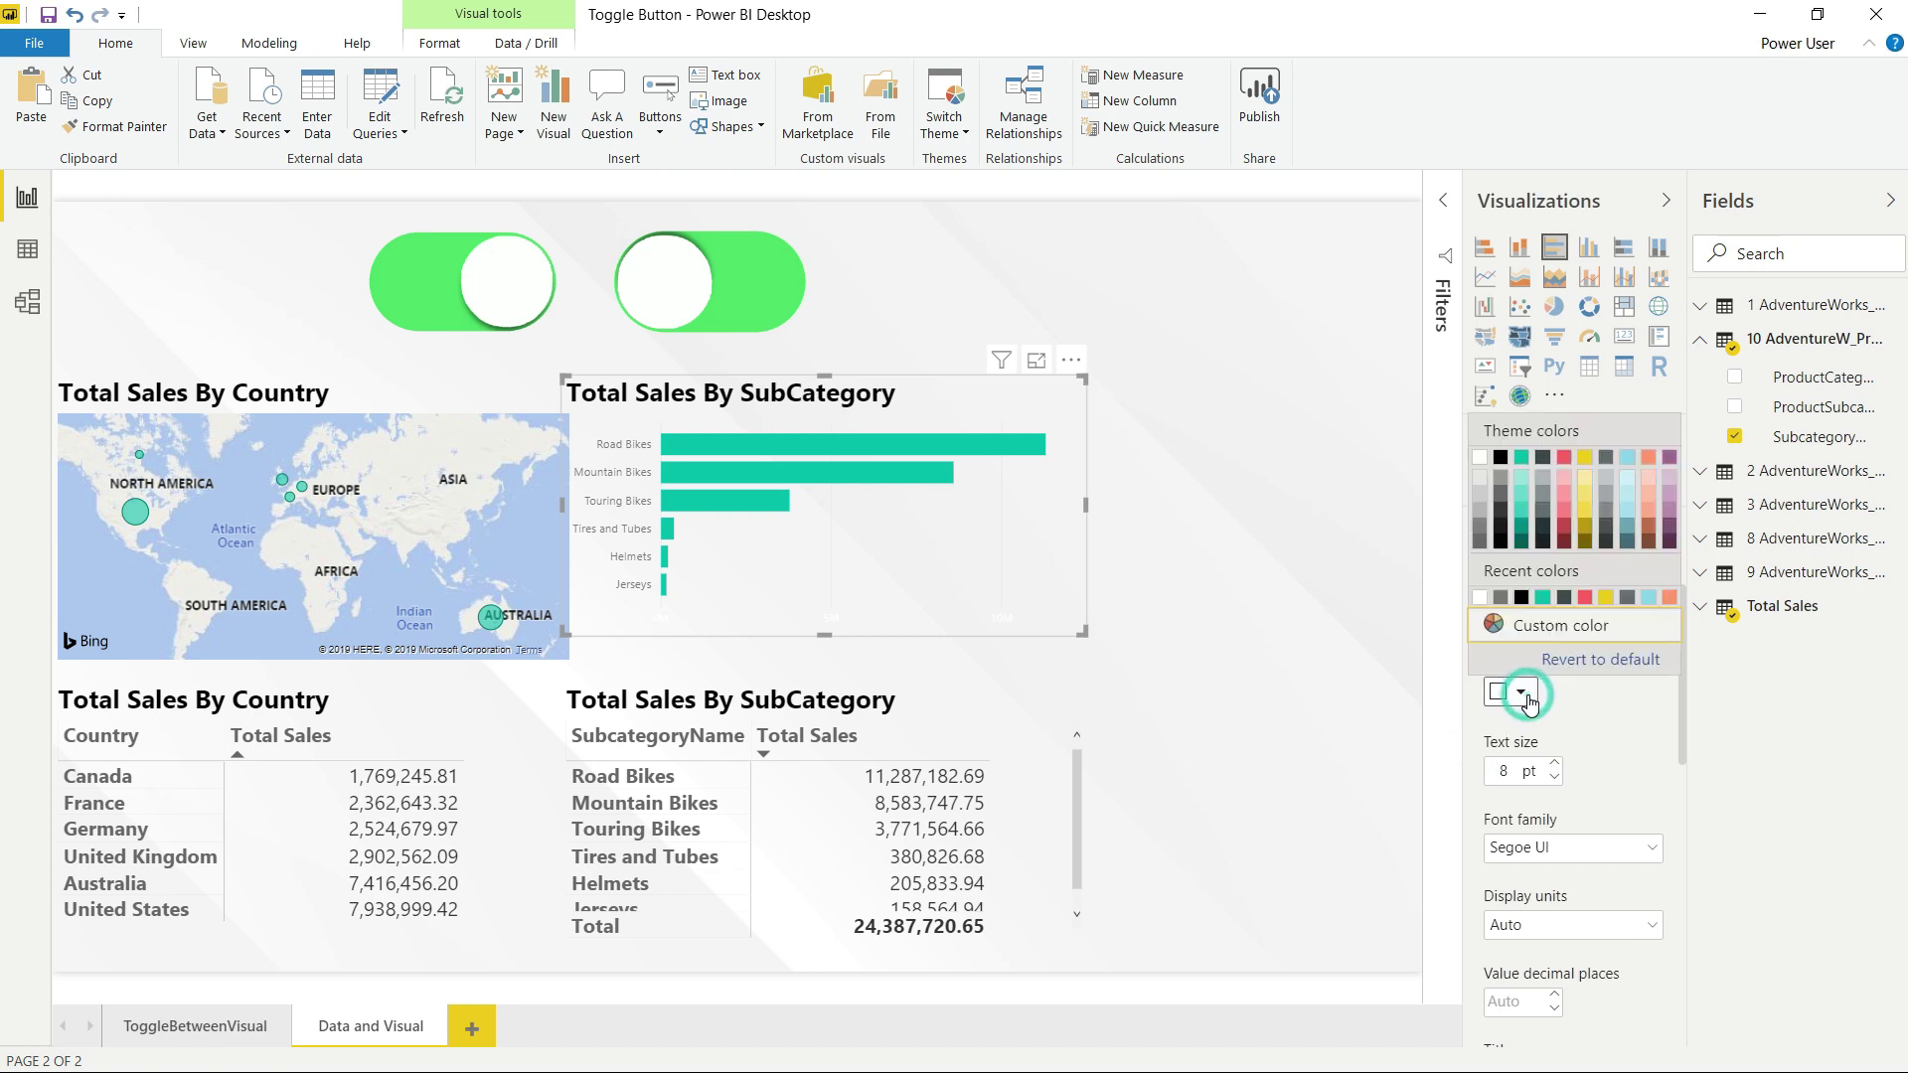
click(1522, 598)
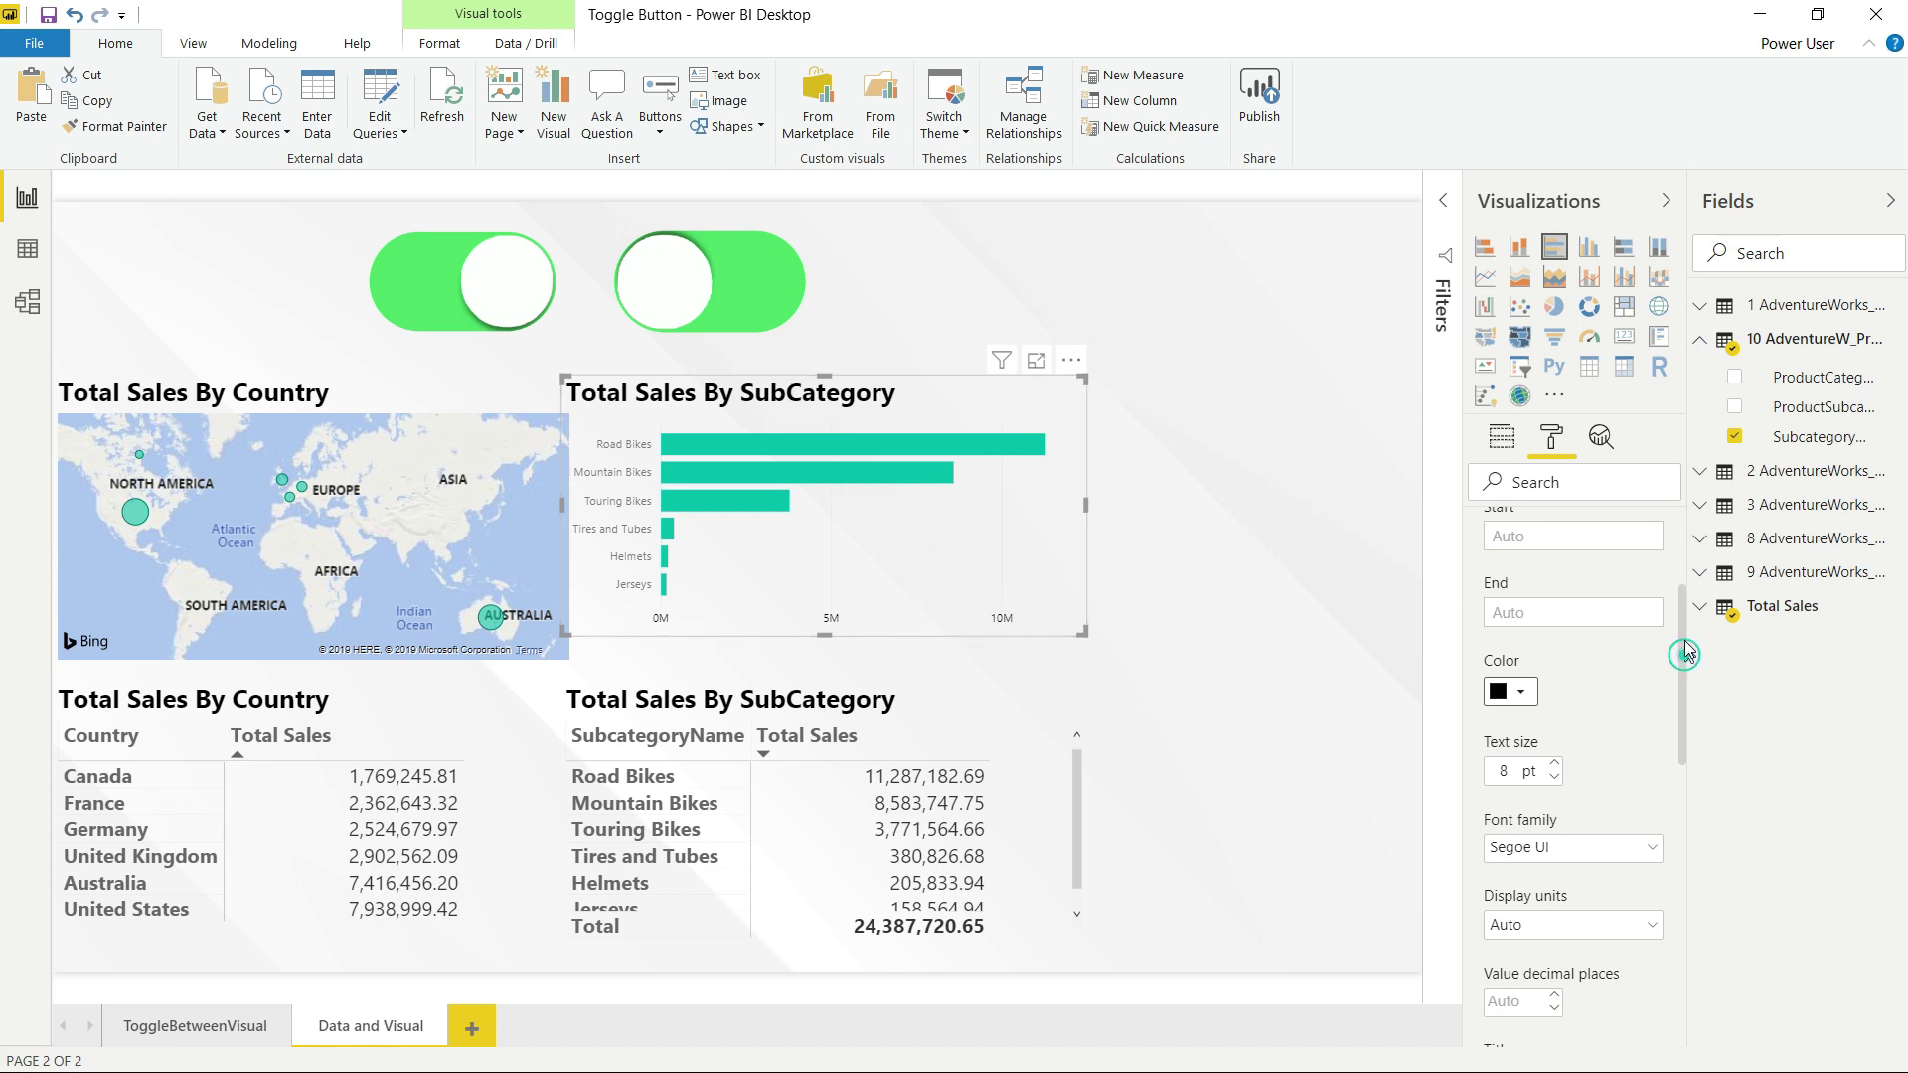
scroll(1682, 643, up, 5)
click(1484, 565)
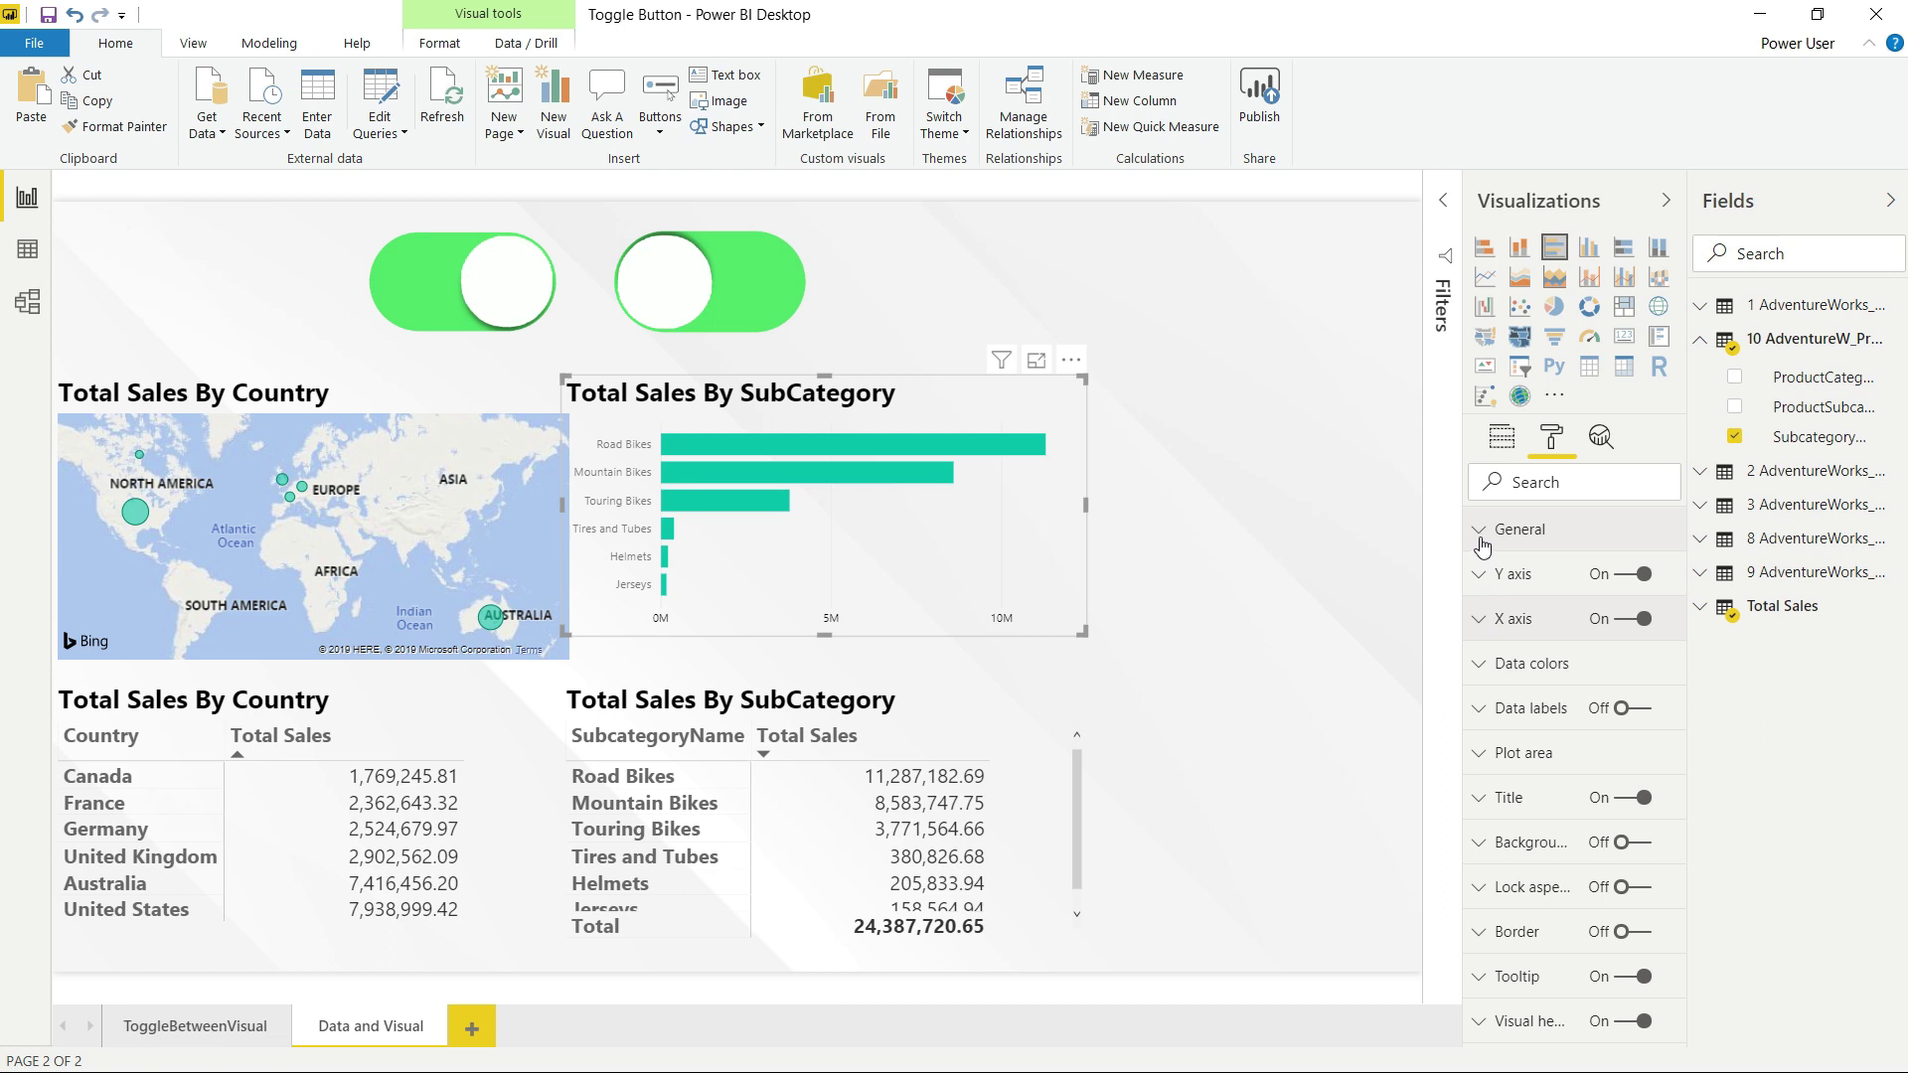
Set the Y axis label color of the Total Sales By SubCategory bar chart to black
click(1480, 575)
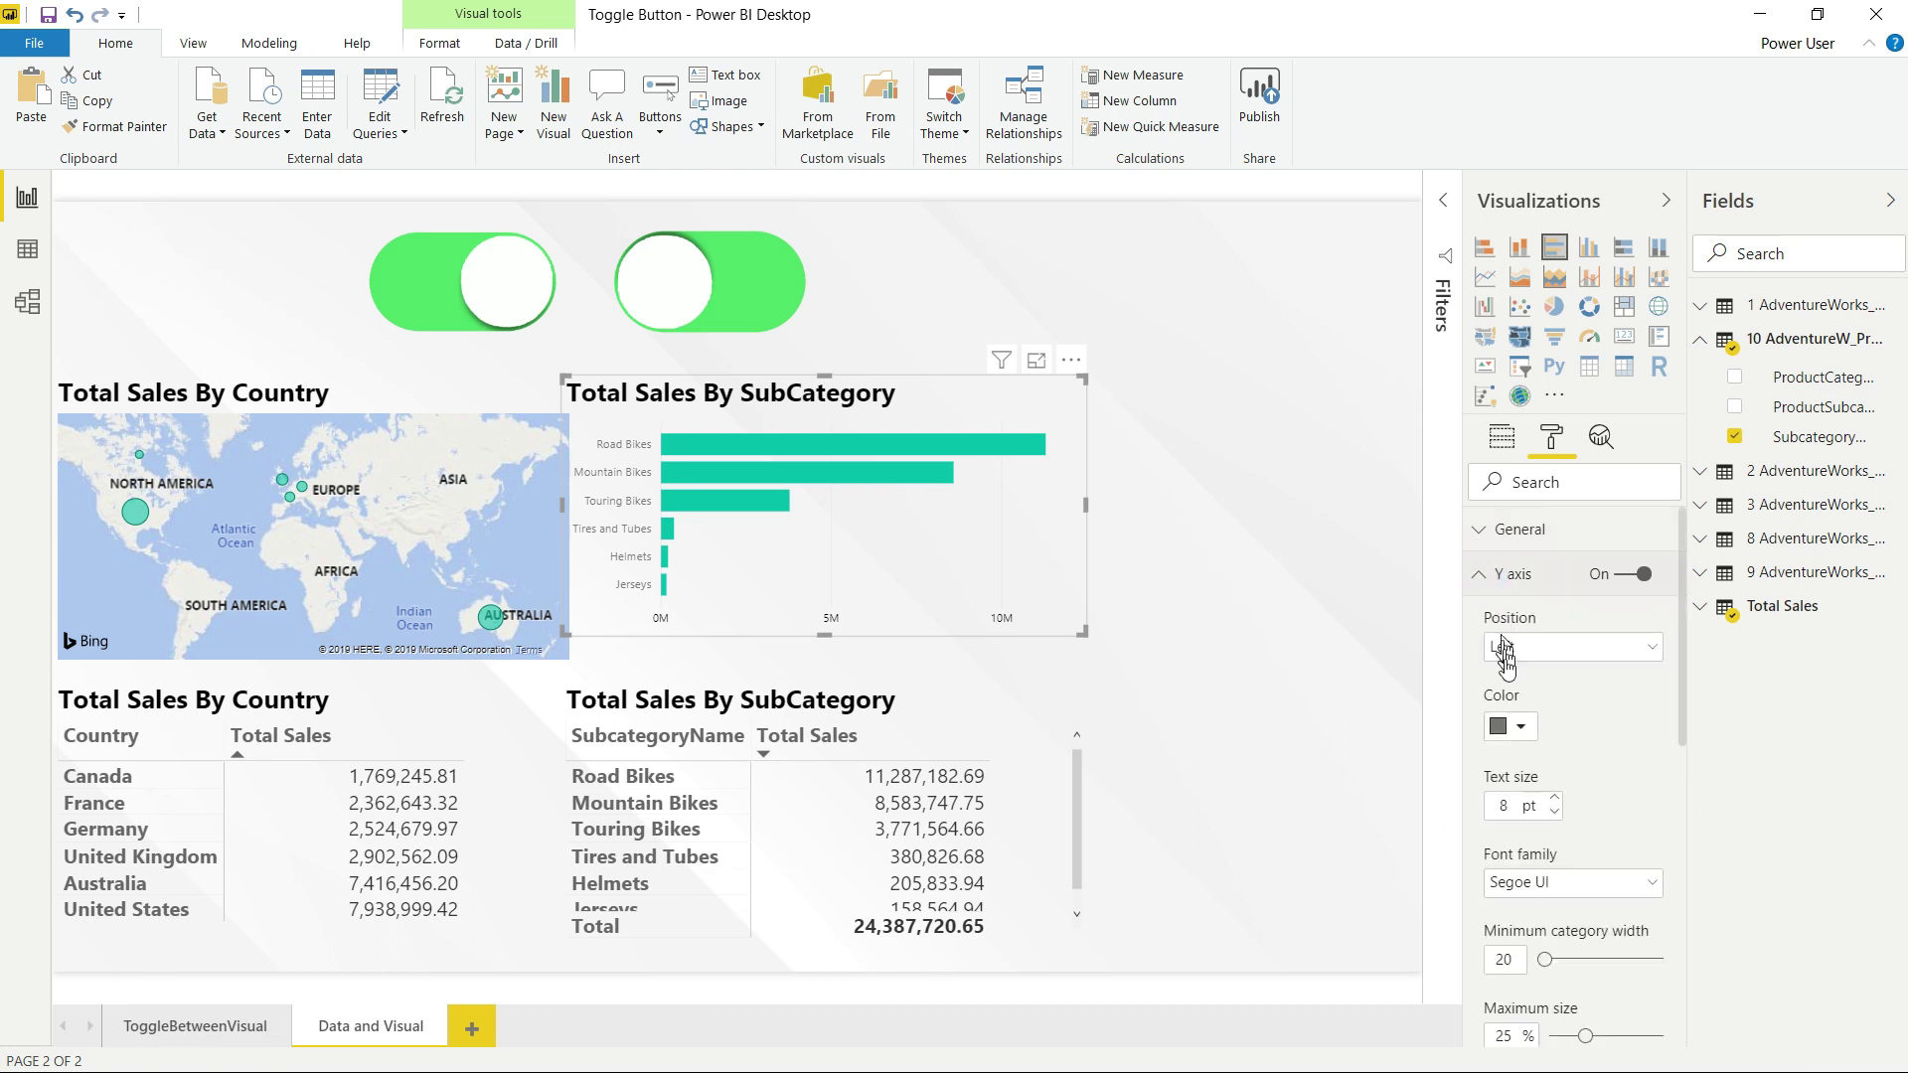
click(1511, 726)
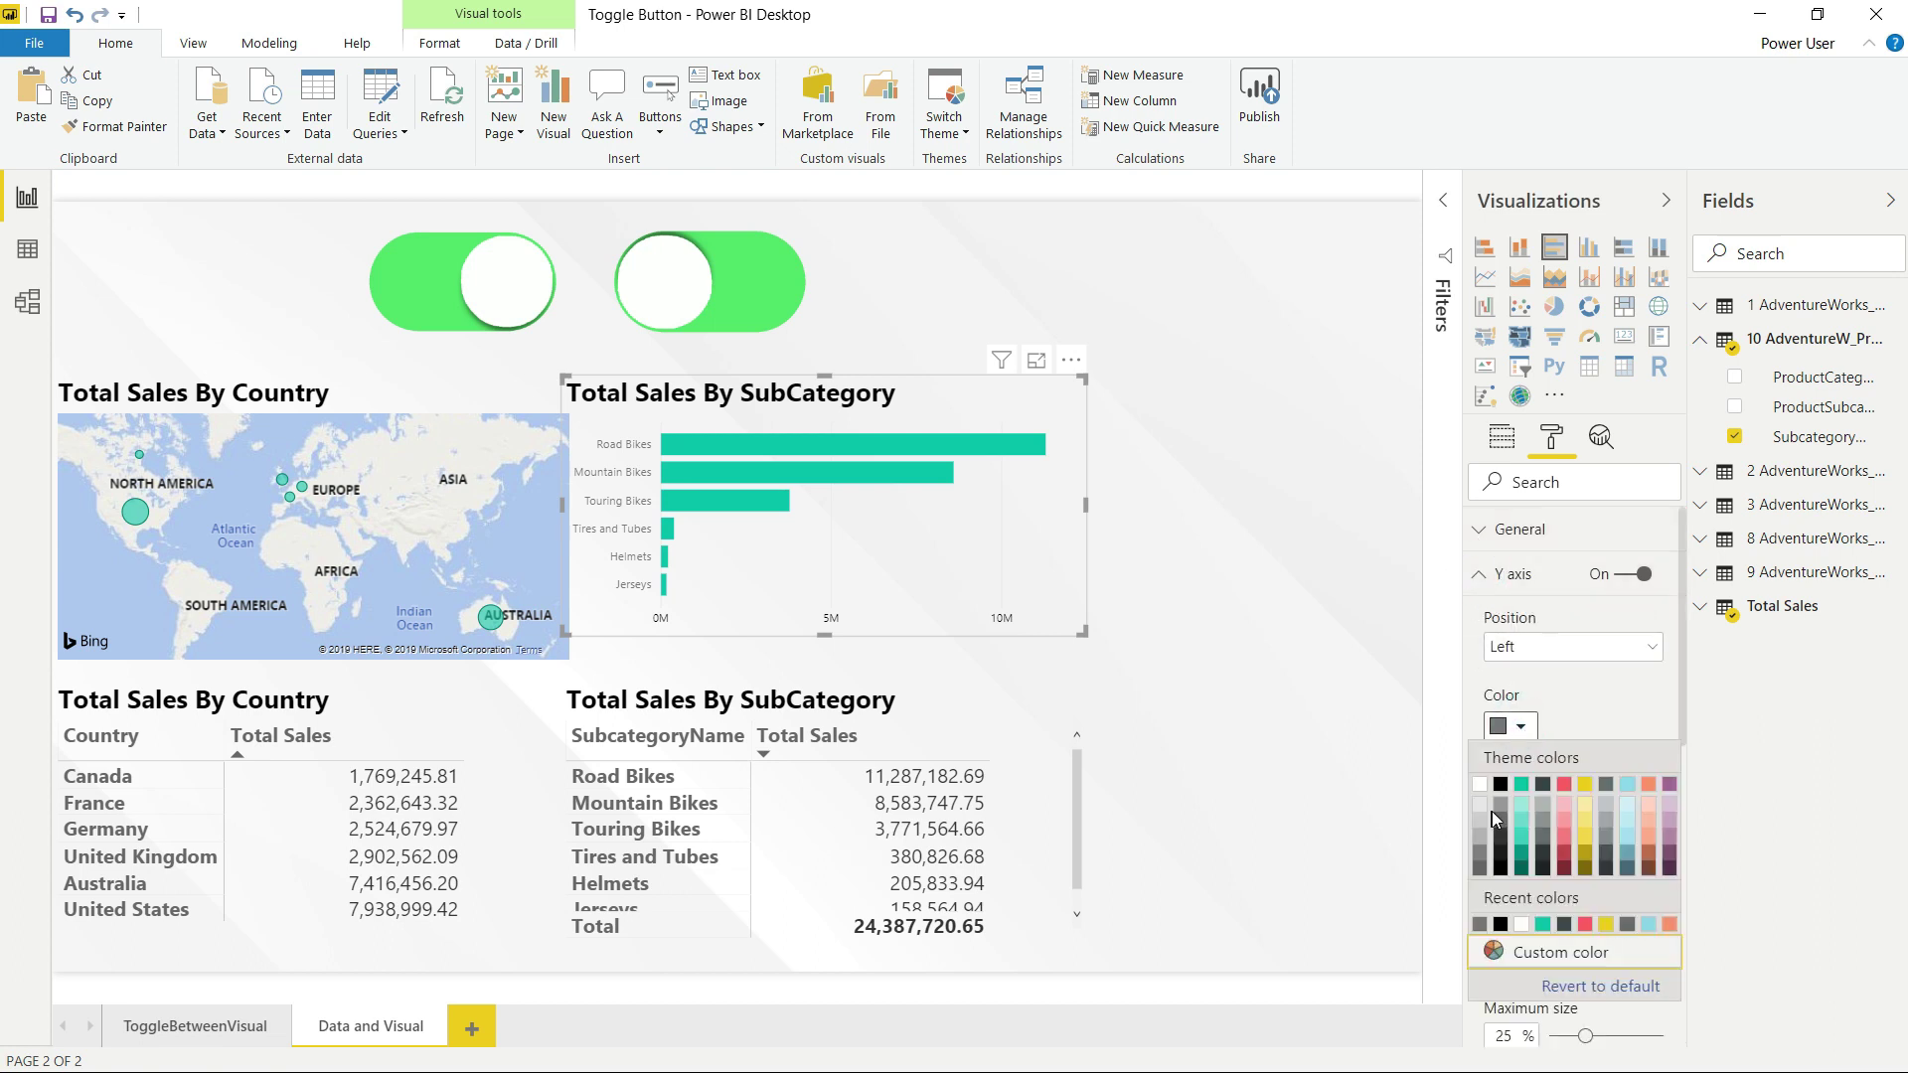
click(1501, 924)
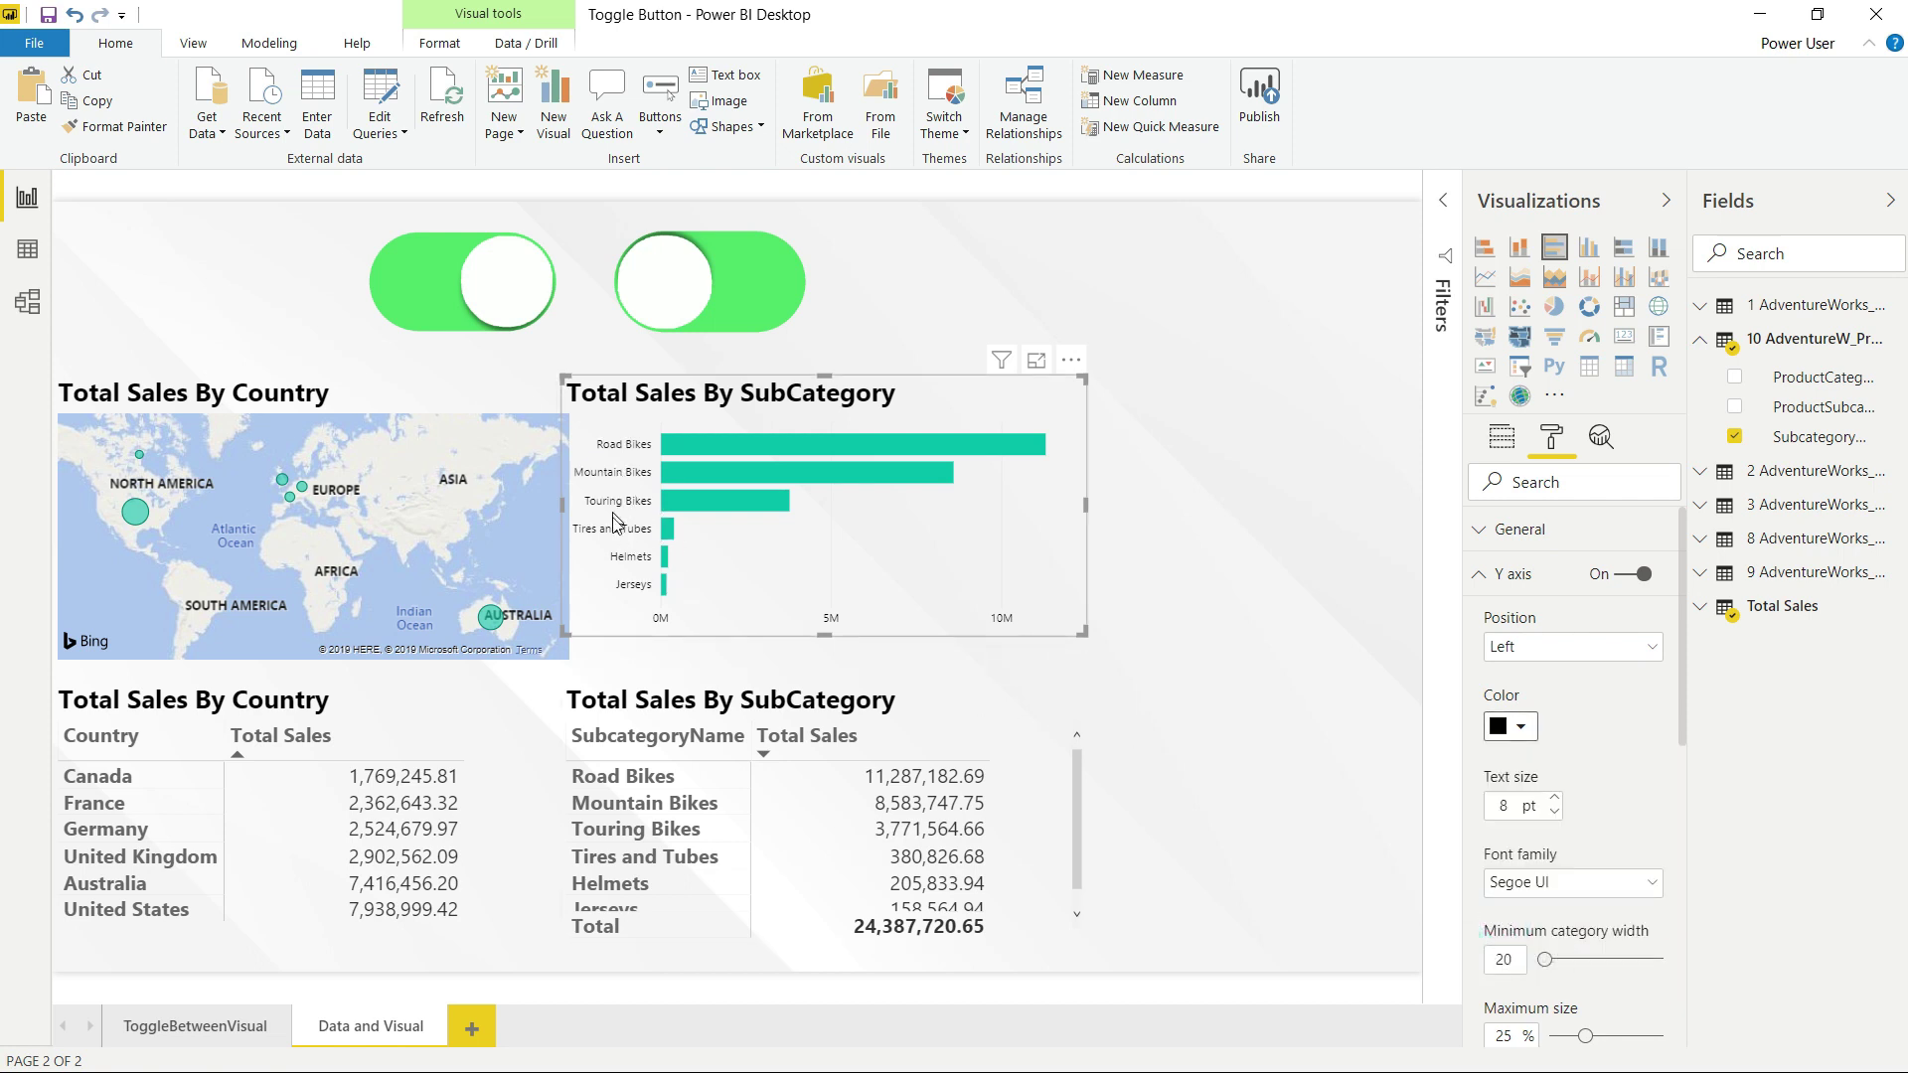
click(1478, 575)
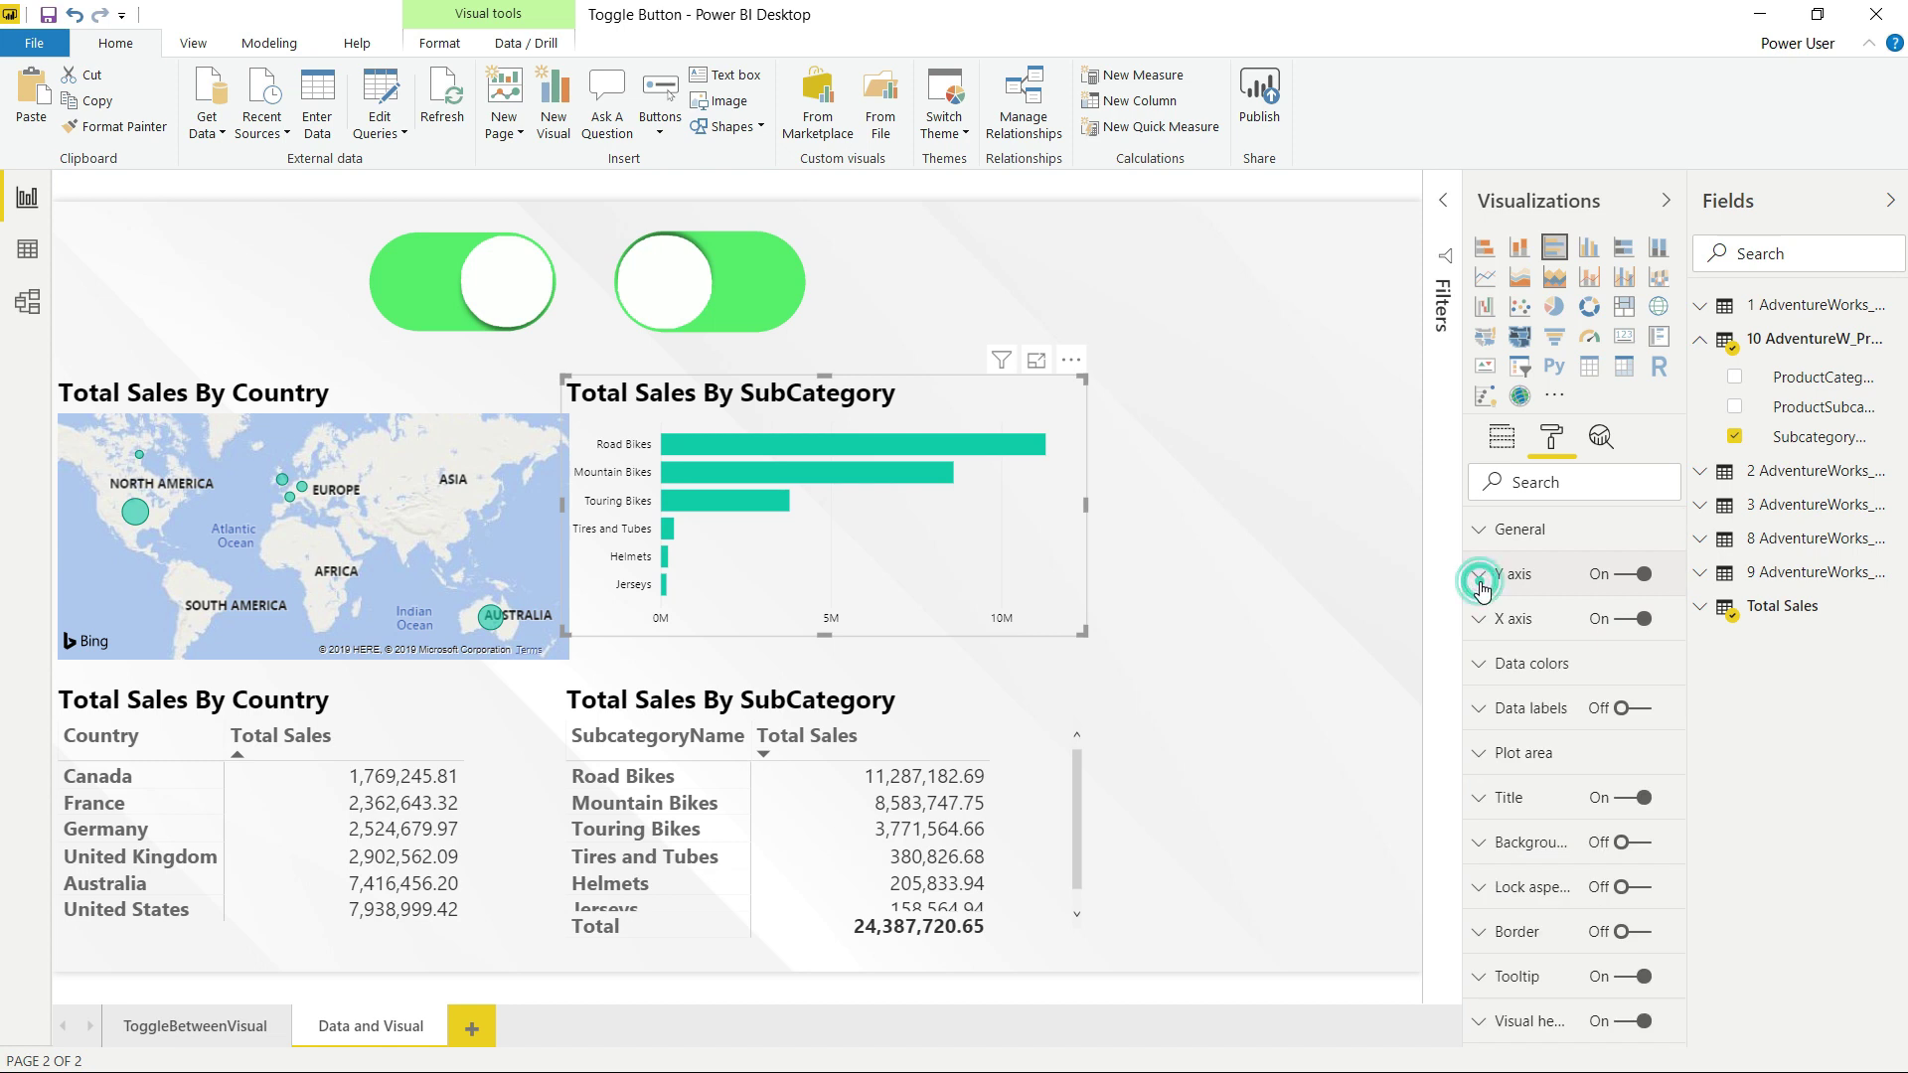
Increase the Y axis text size of the Total Sales By SubCategory bar chart to 12 pt
click(1480, 578)
scroll(1681, 636, down, 2)
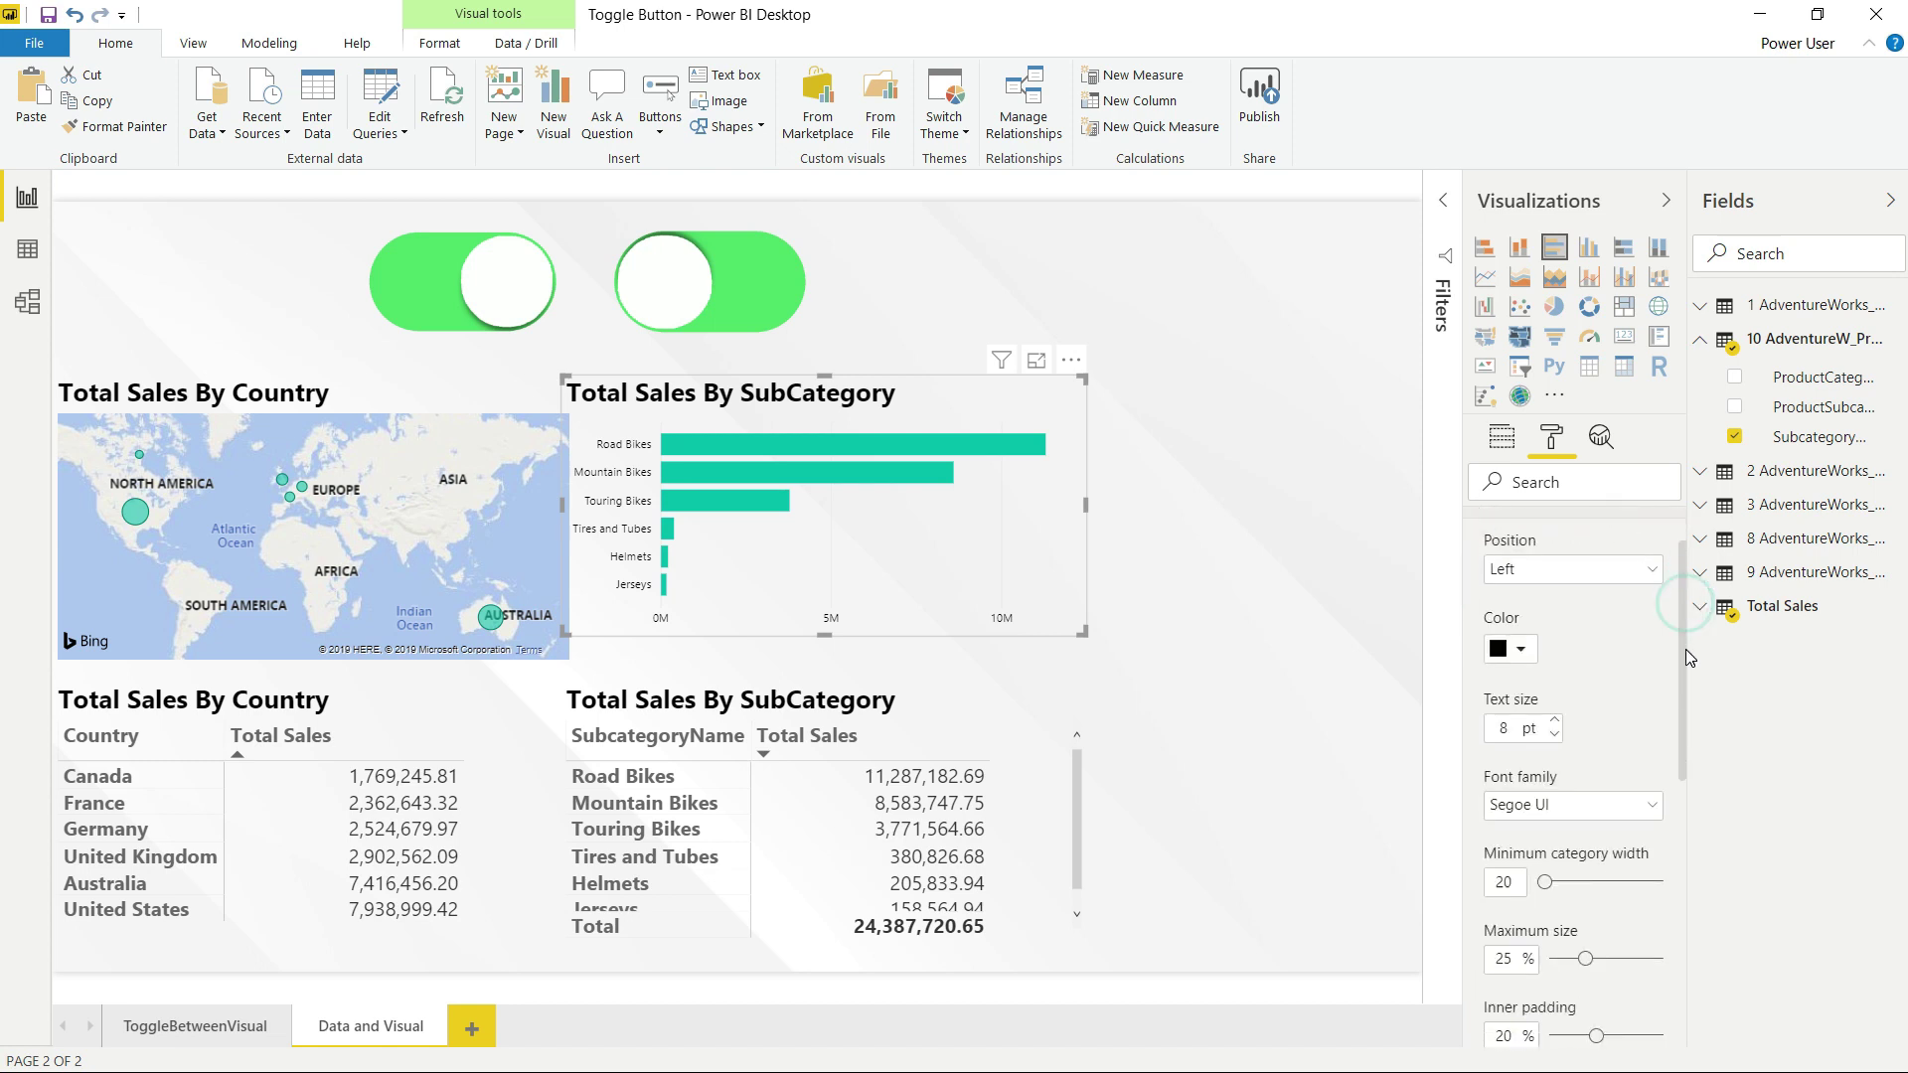
click(1555, 697)
click(1555, 696)
click(1556, 697)
click(1555, 696)
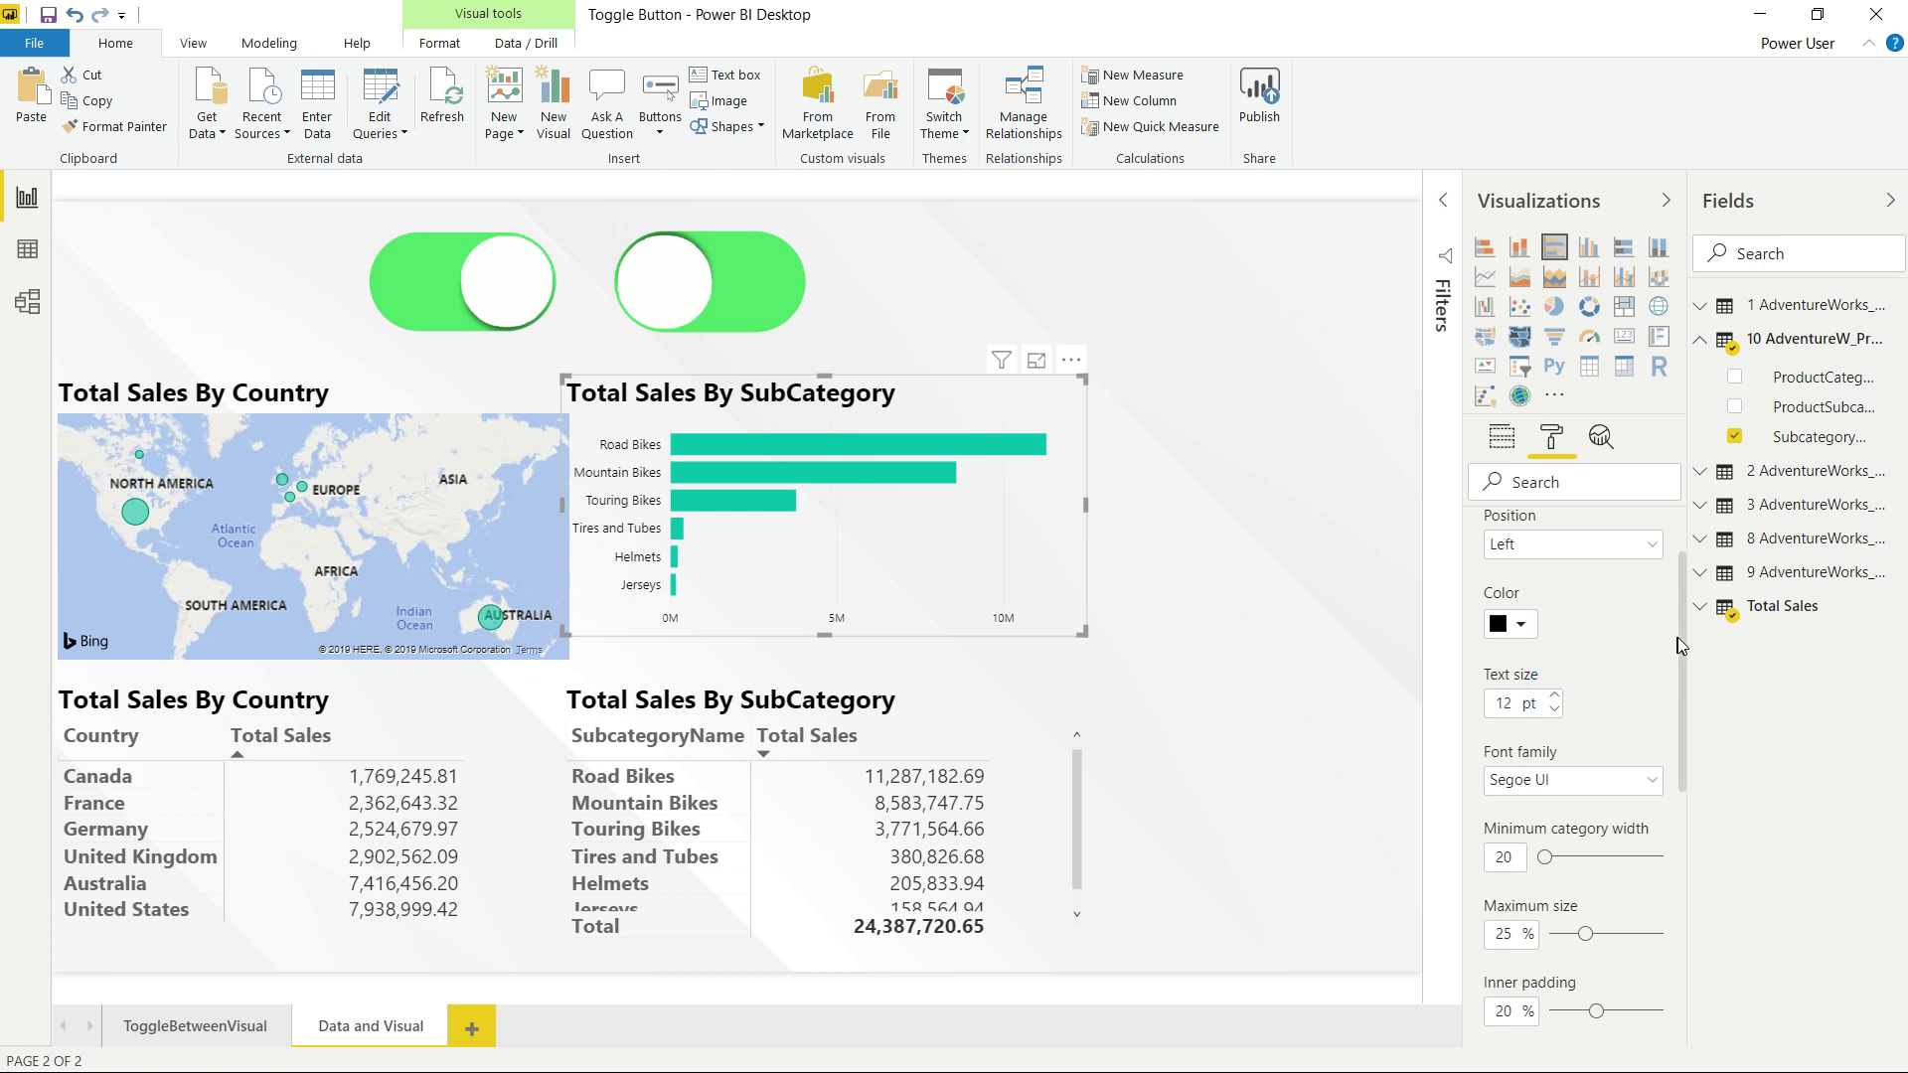
scroll(1682, 636, up, 2)
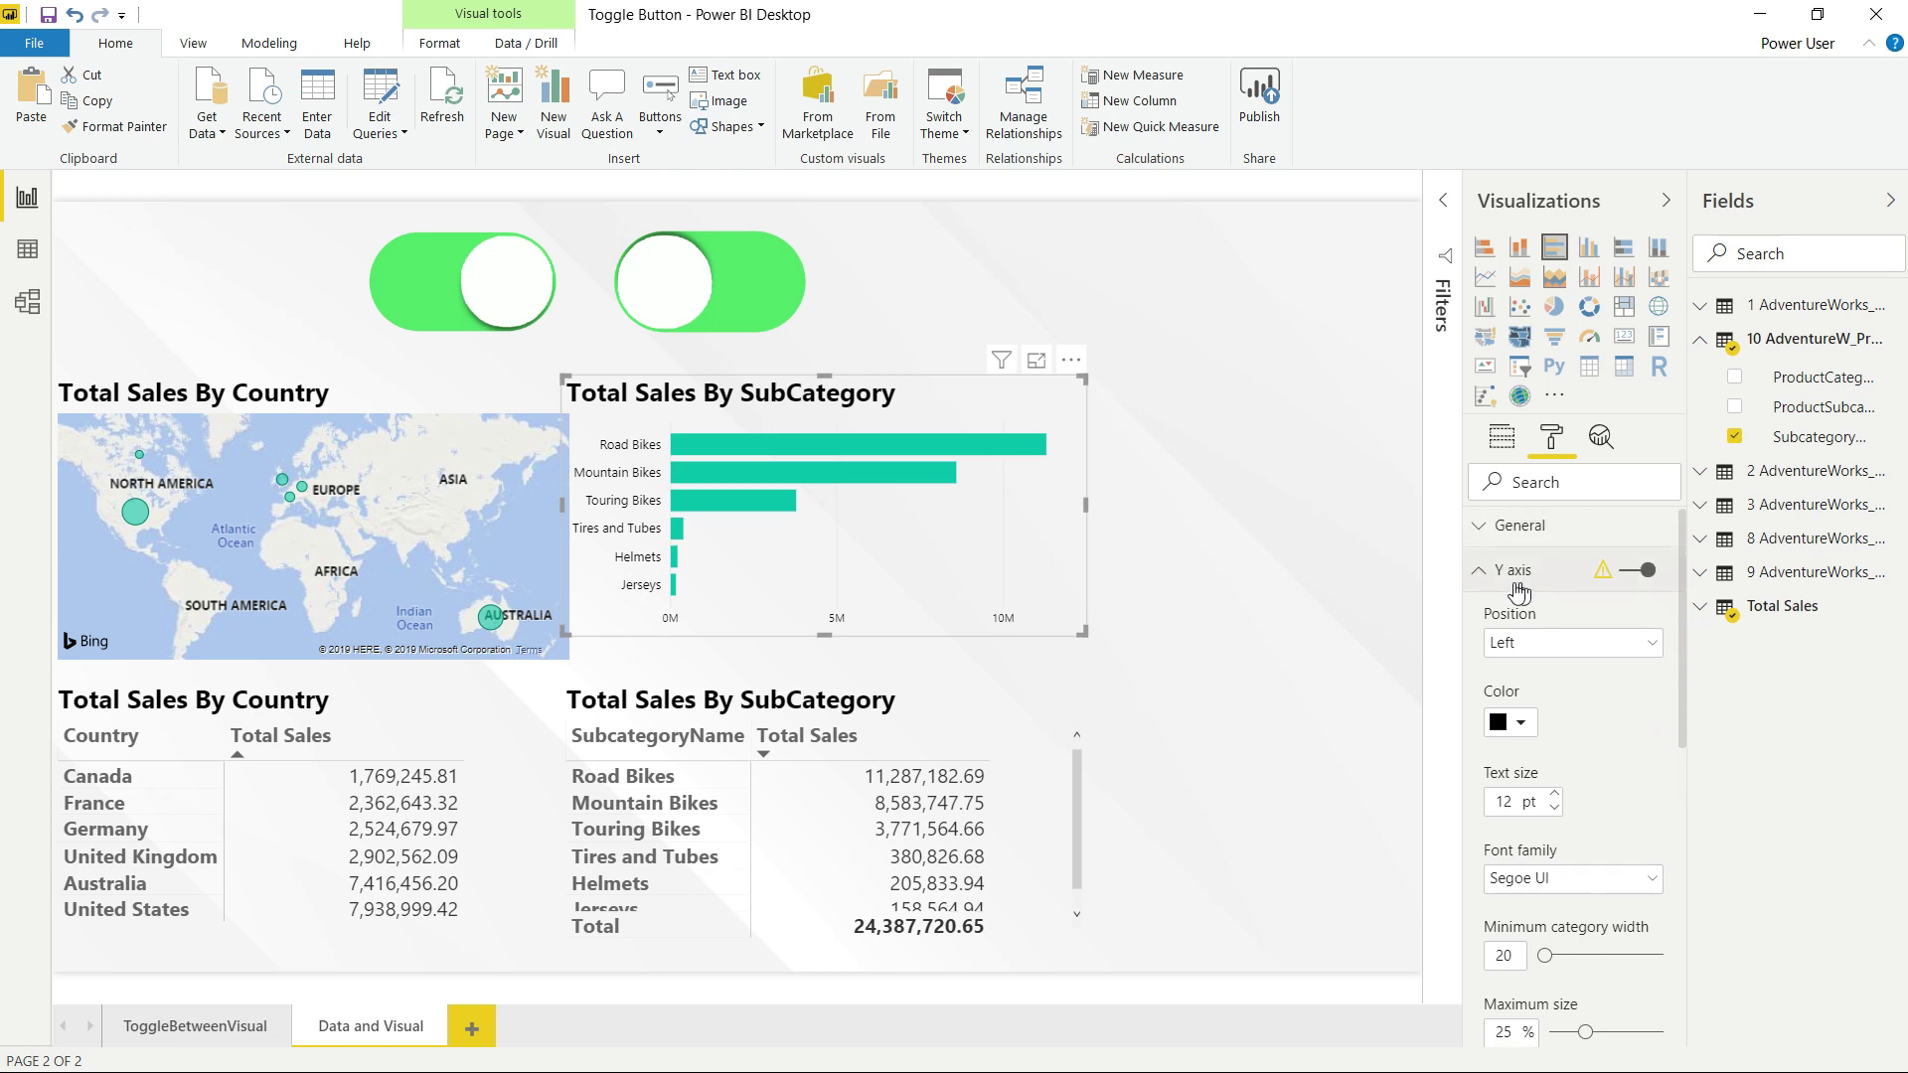
click(1480, 573)
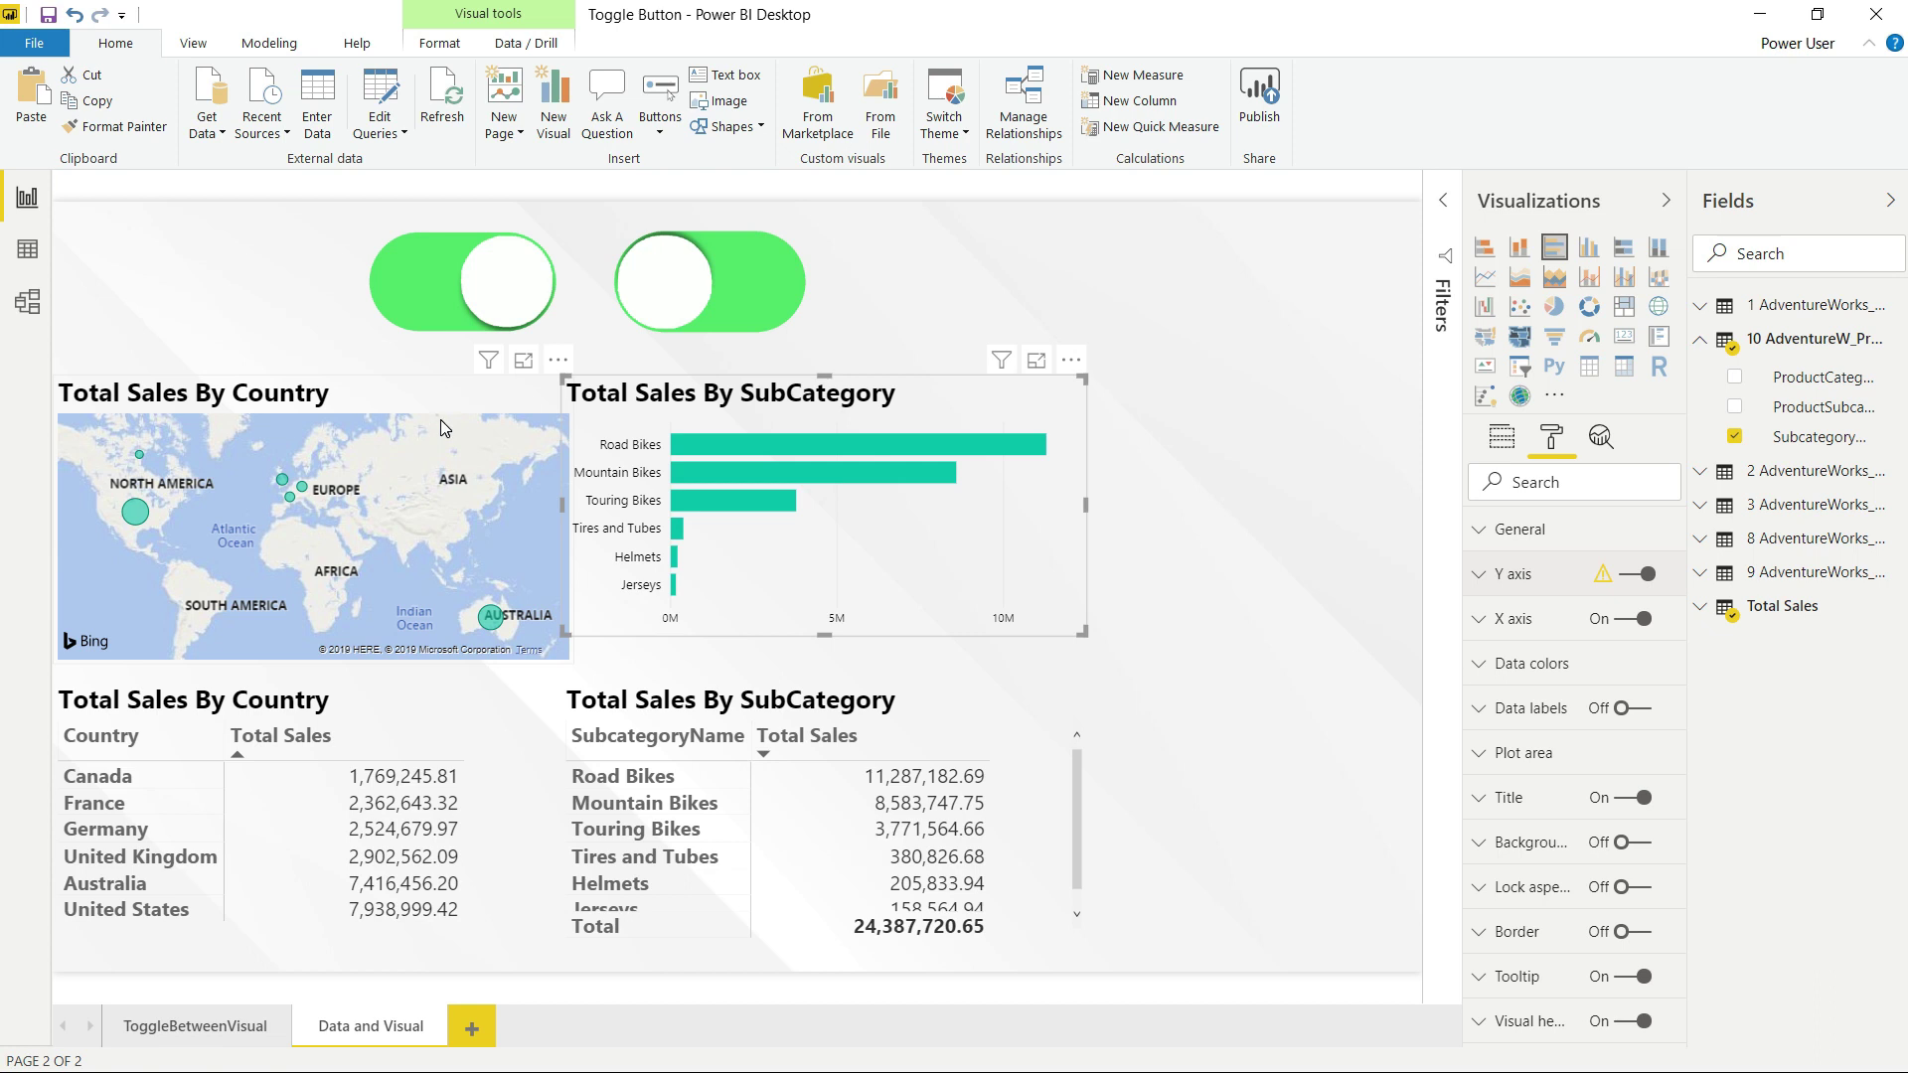
Shift the Total Sales By SubCategory bar chart slightly down and stack the SubCategory matrix exactly over it
click(957, 403)
drag(957, 404, 971, 433)
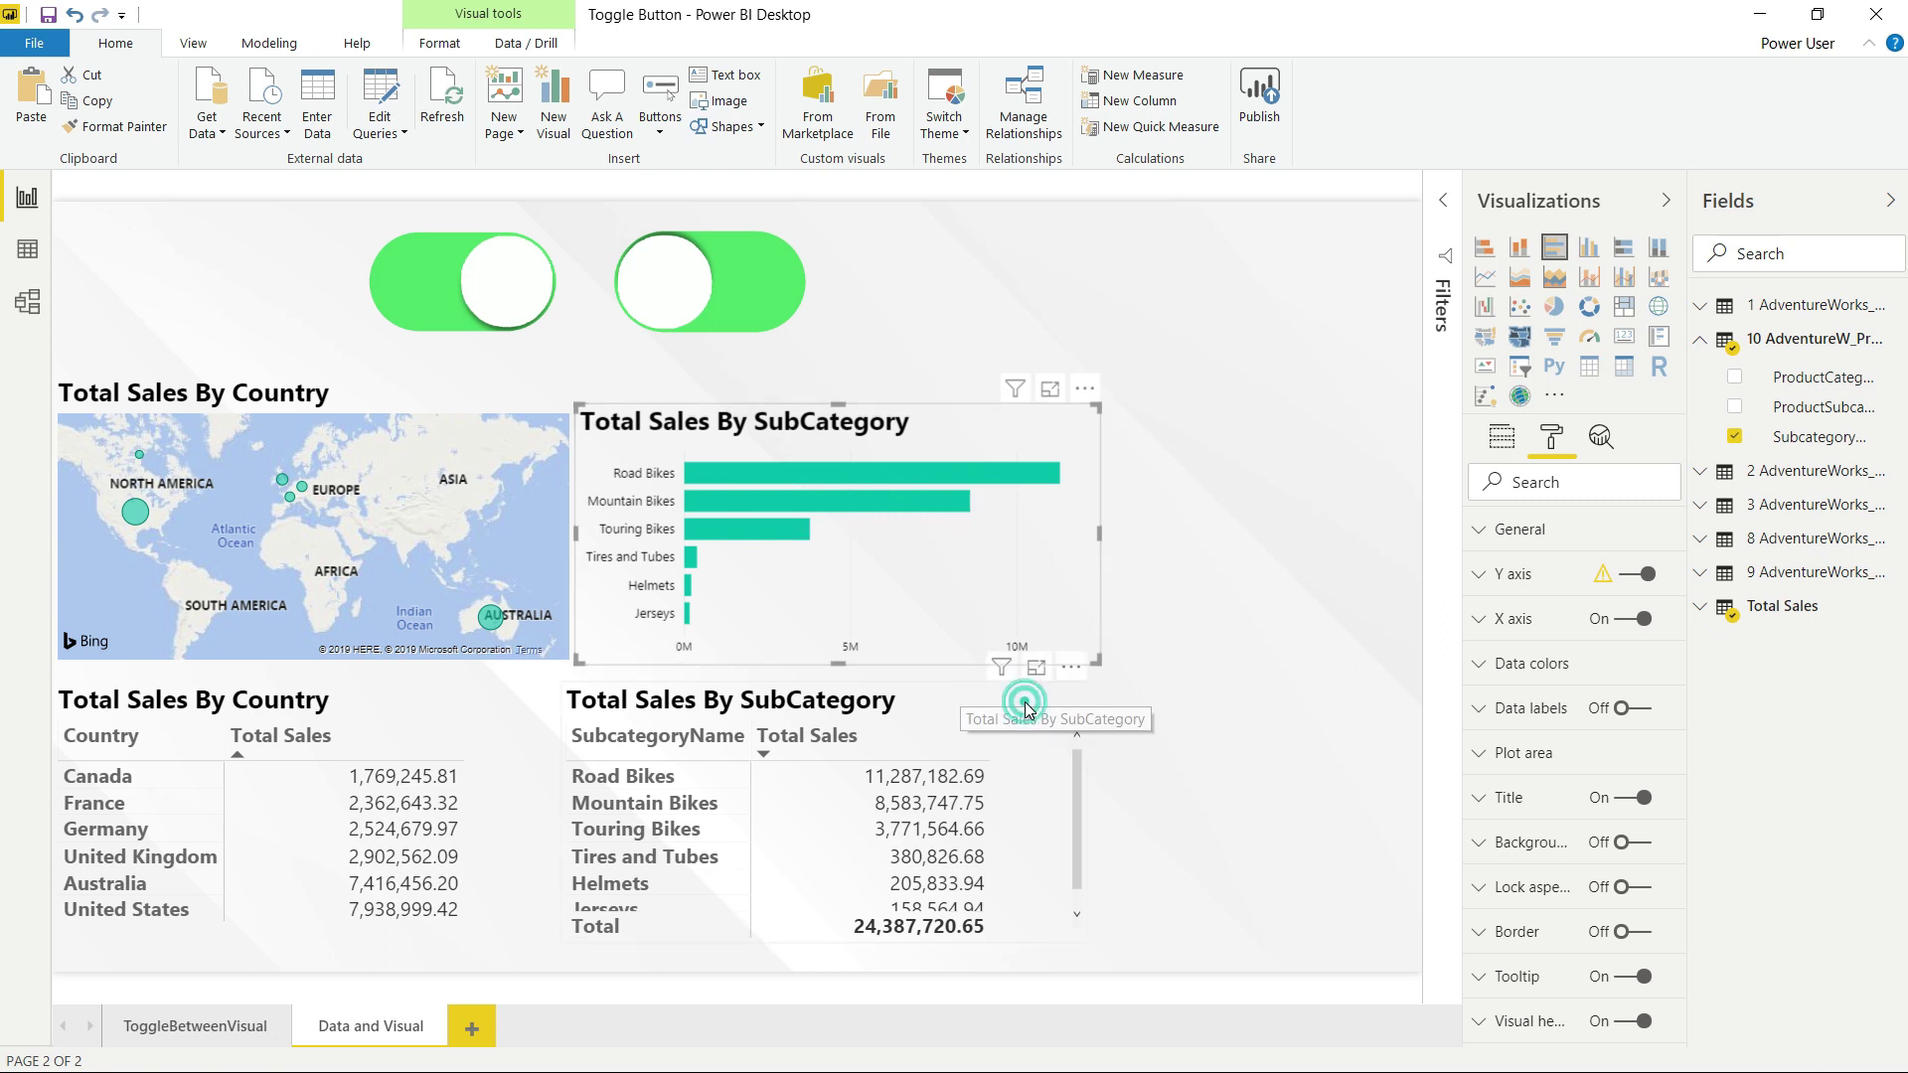
drag(1027, 707, 1036, 438)
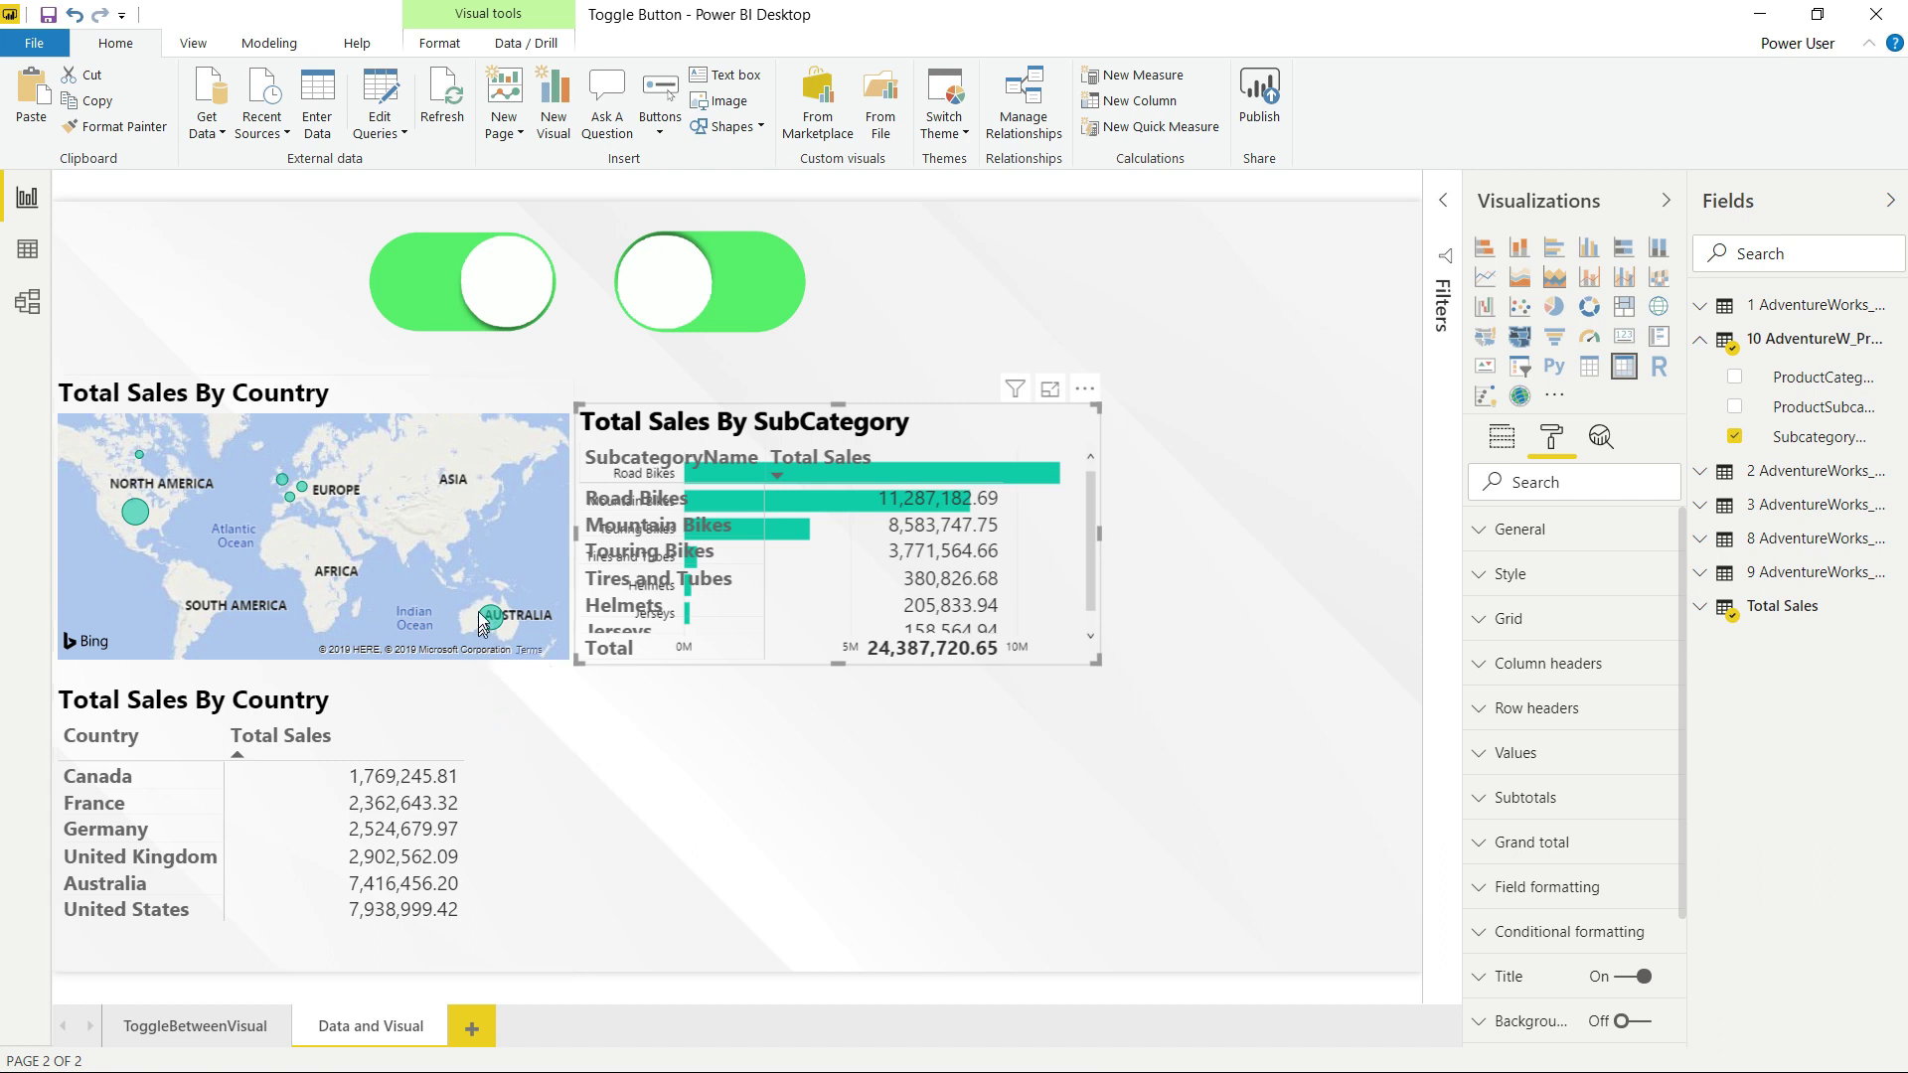
Stack the Total Sales By Country matrix exactly over the Total Sales By Country map and clear the selection
click(486, 713)
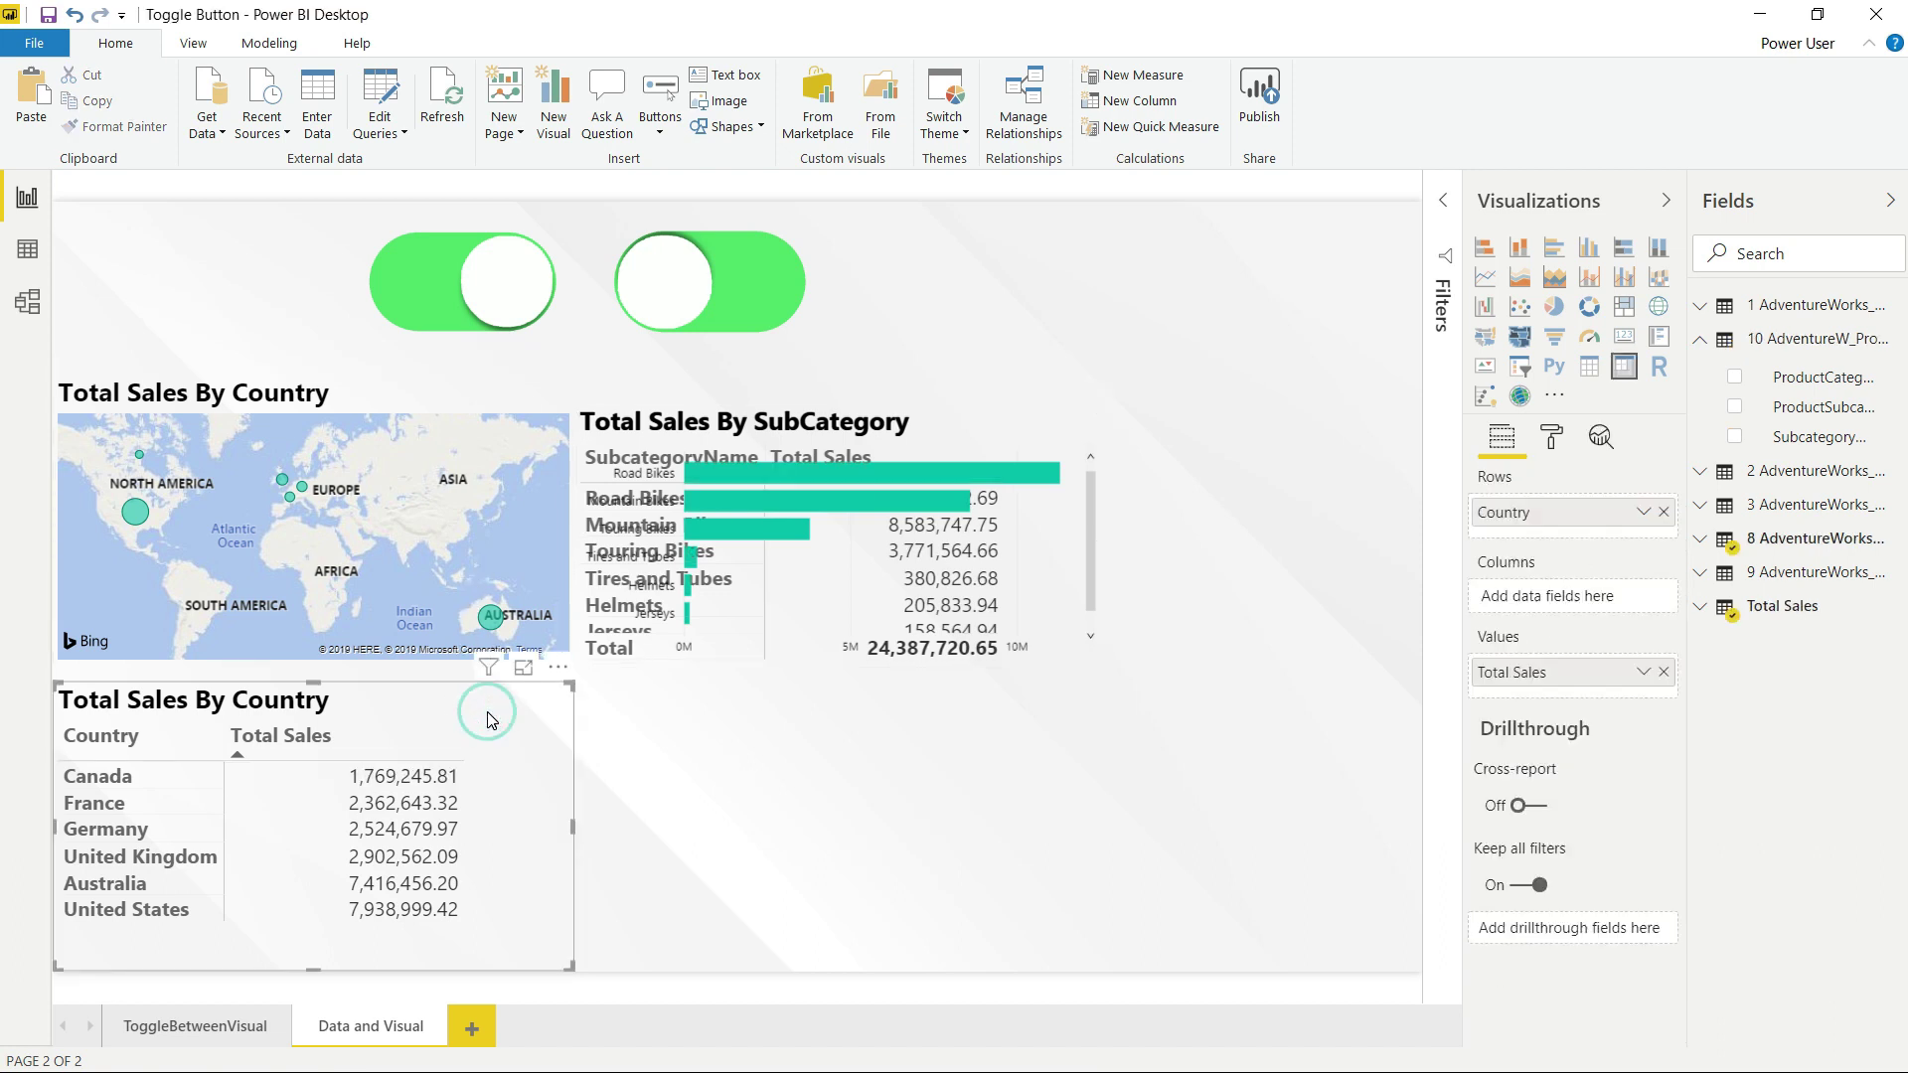
drag(463, 723, 381, 402)
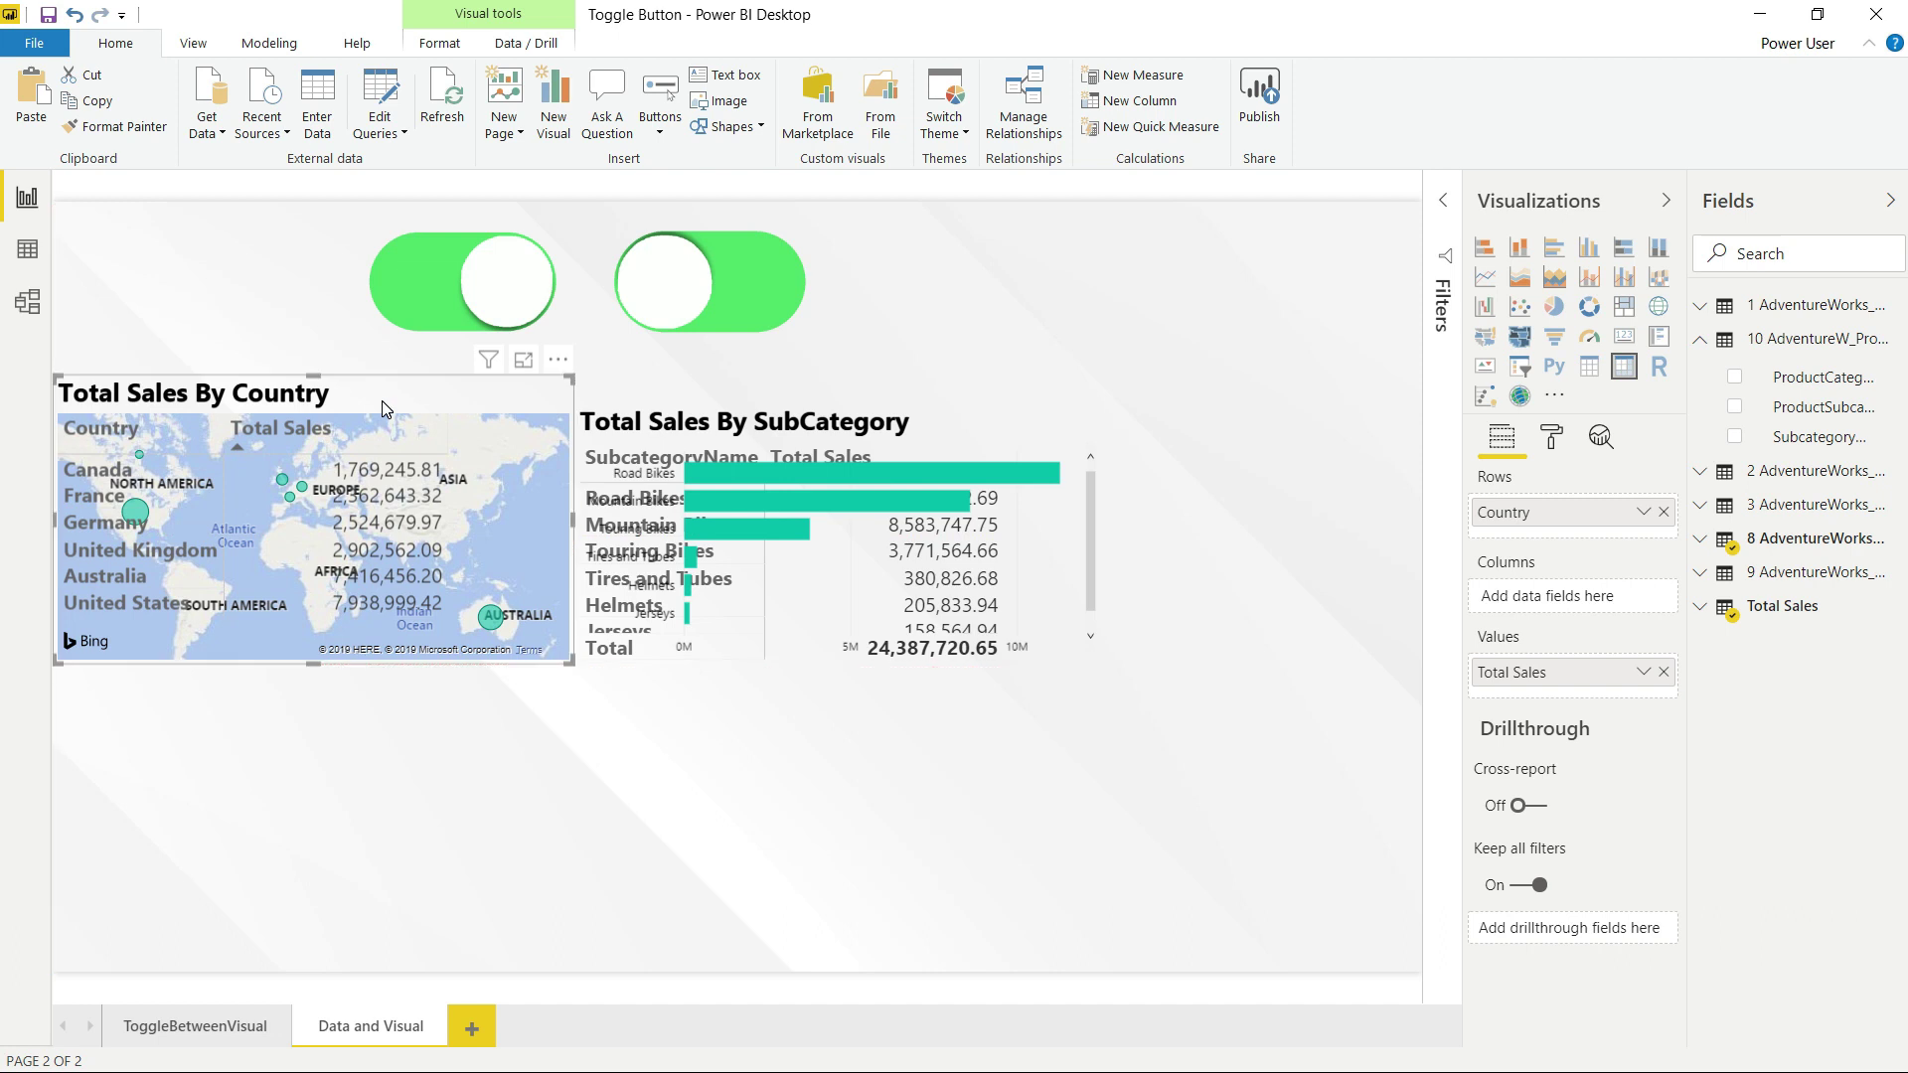
click(287, 312)
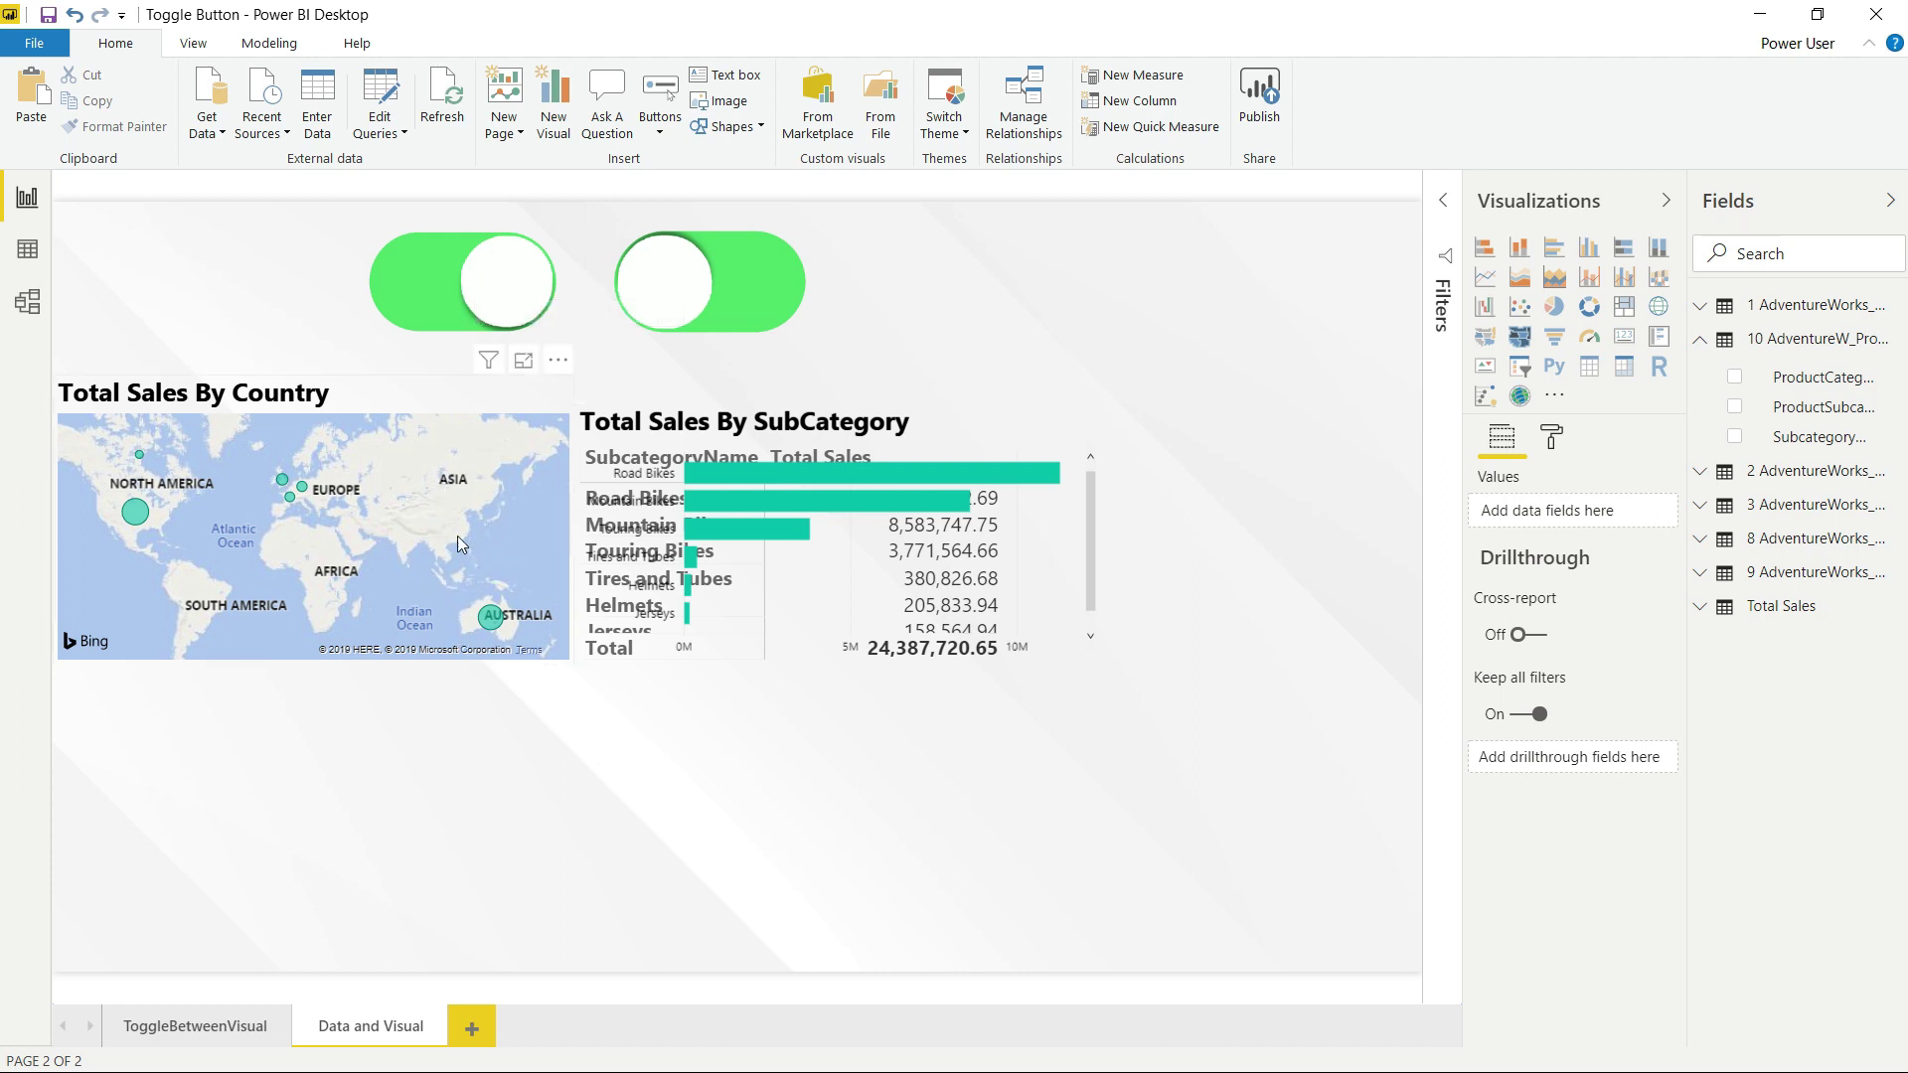
Show the Bookmarks and Selection panes and collapse the Visualizations and Fields panes
mouse_move(861, 508)
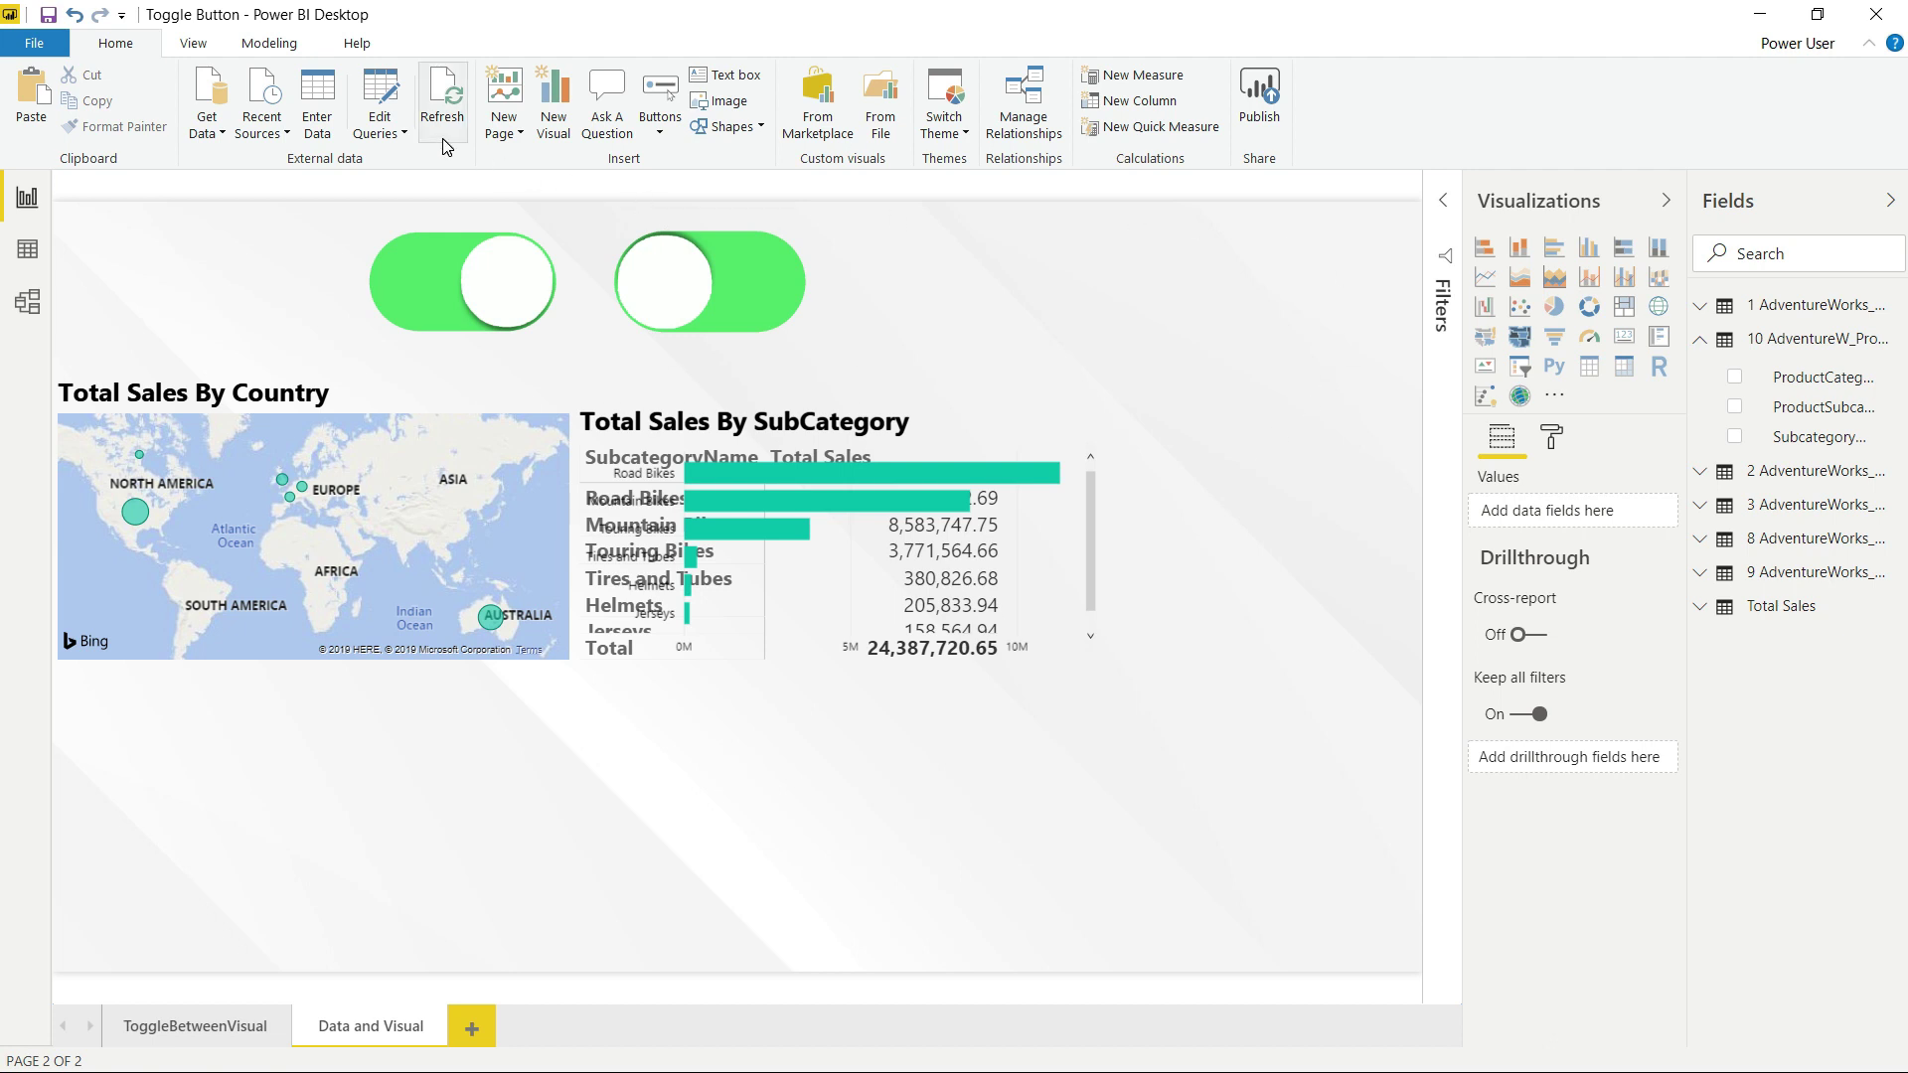
click(195, 44)
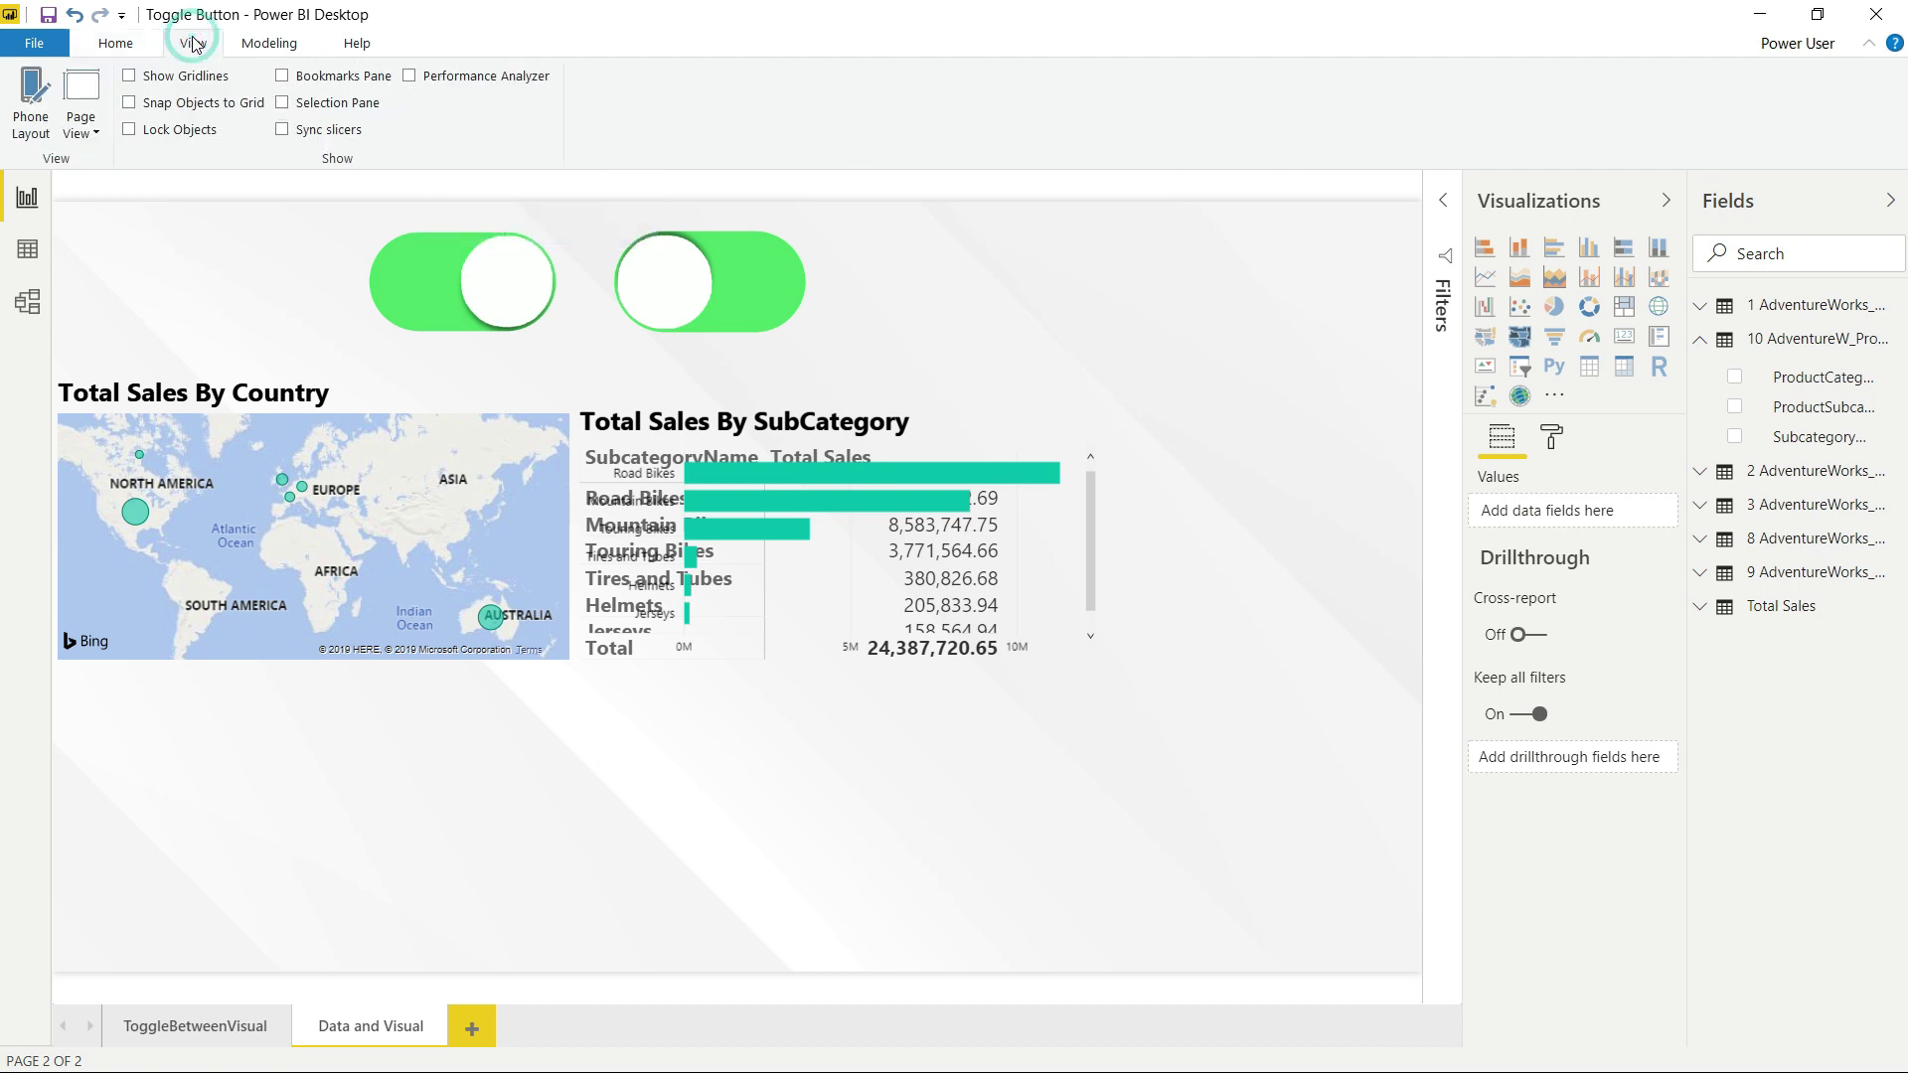
click(280, 77)
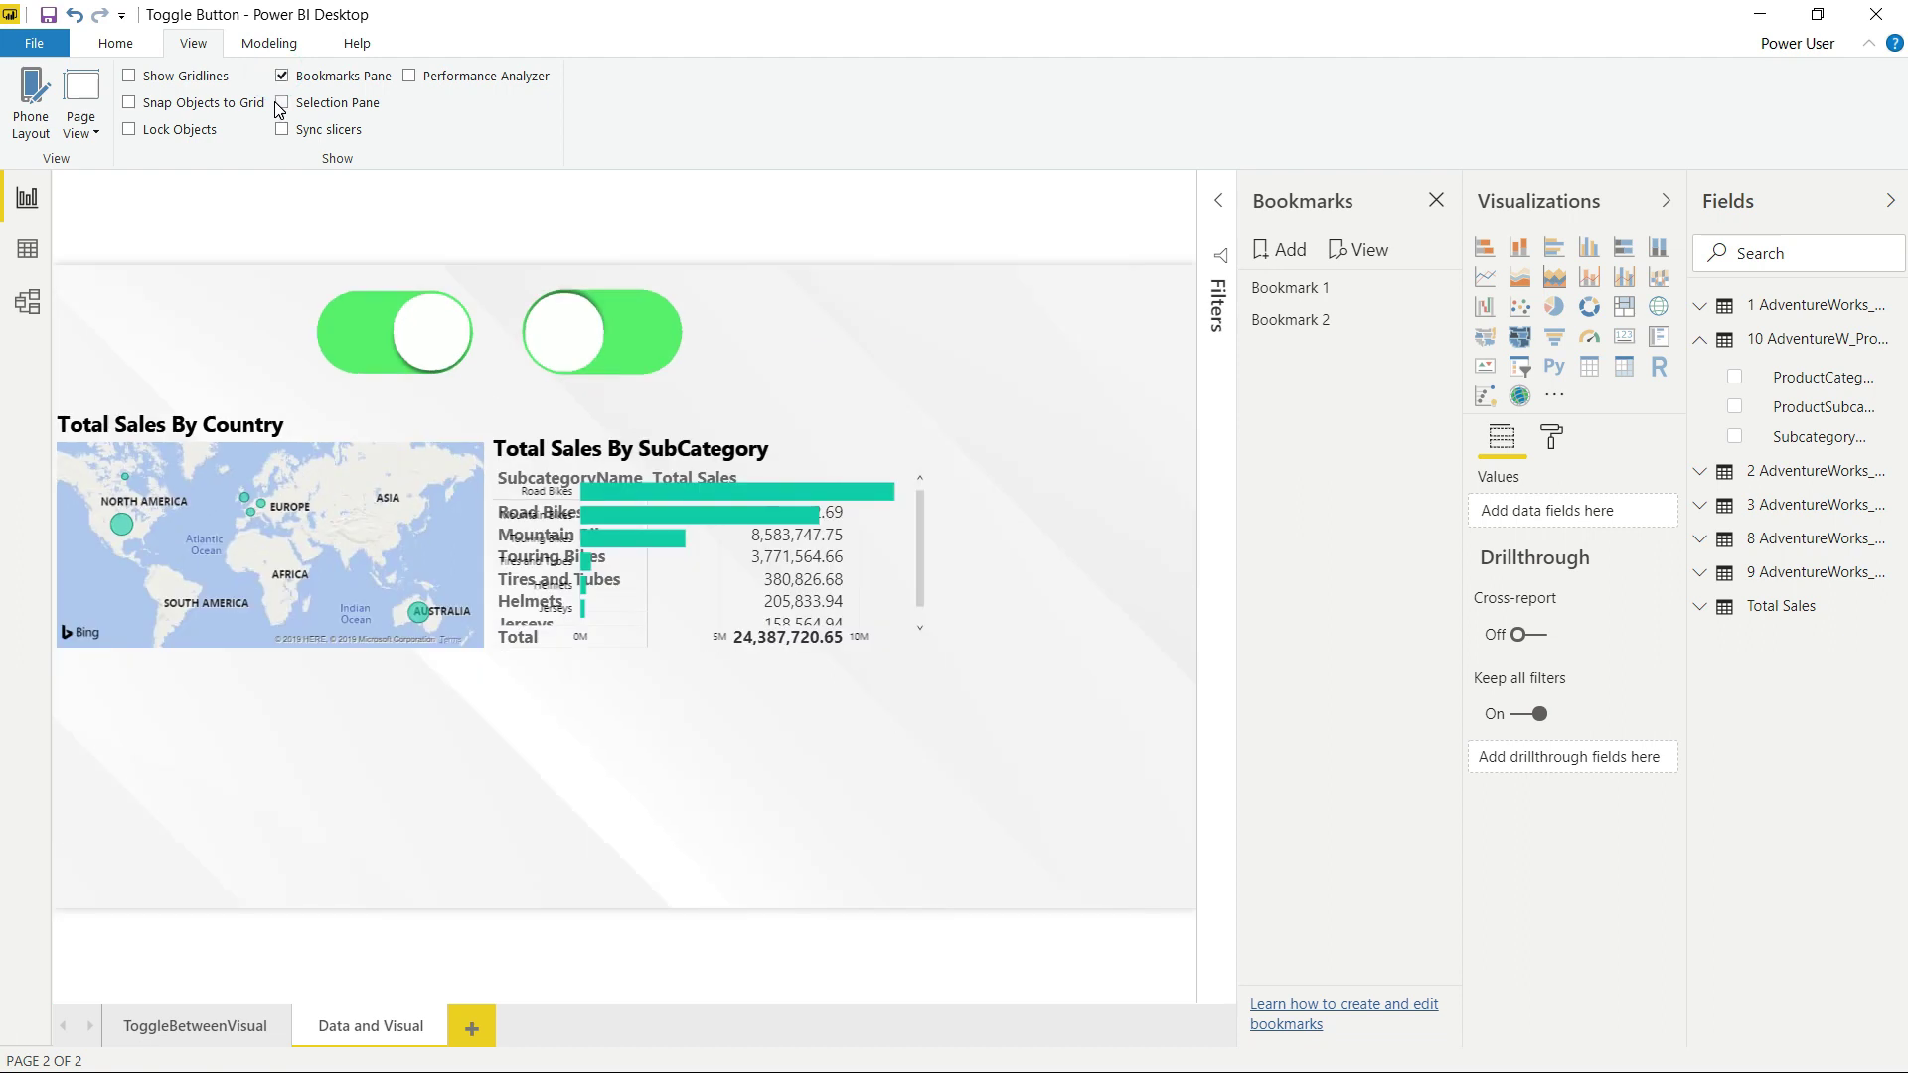
click(283, 104)
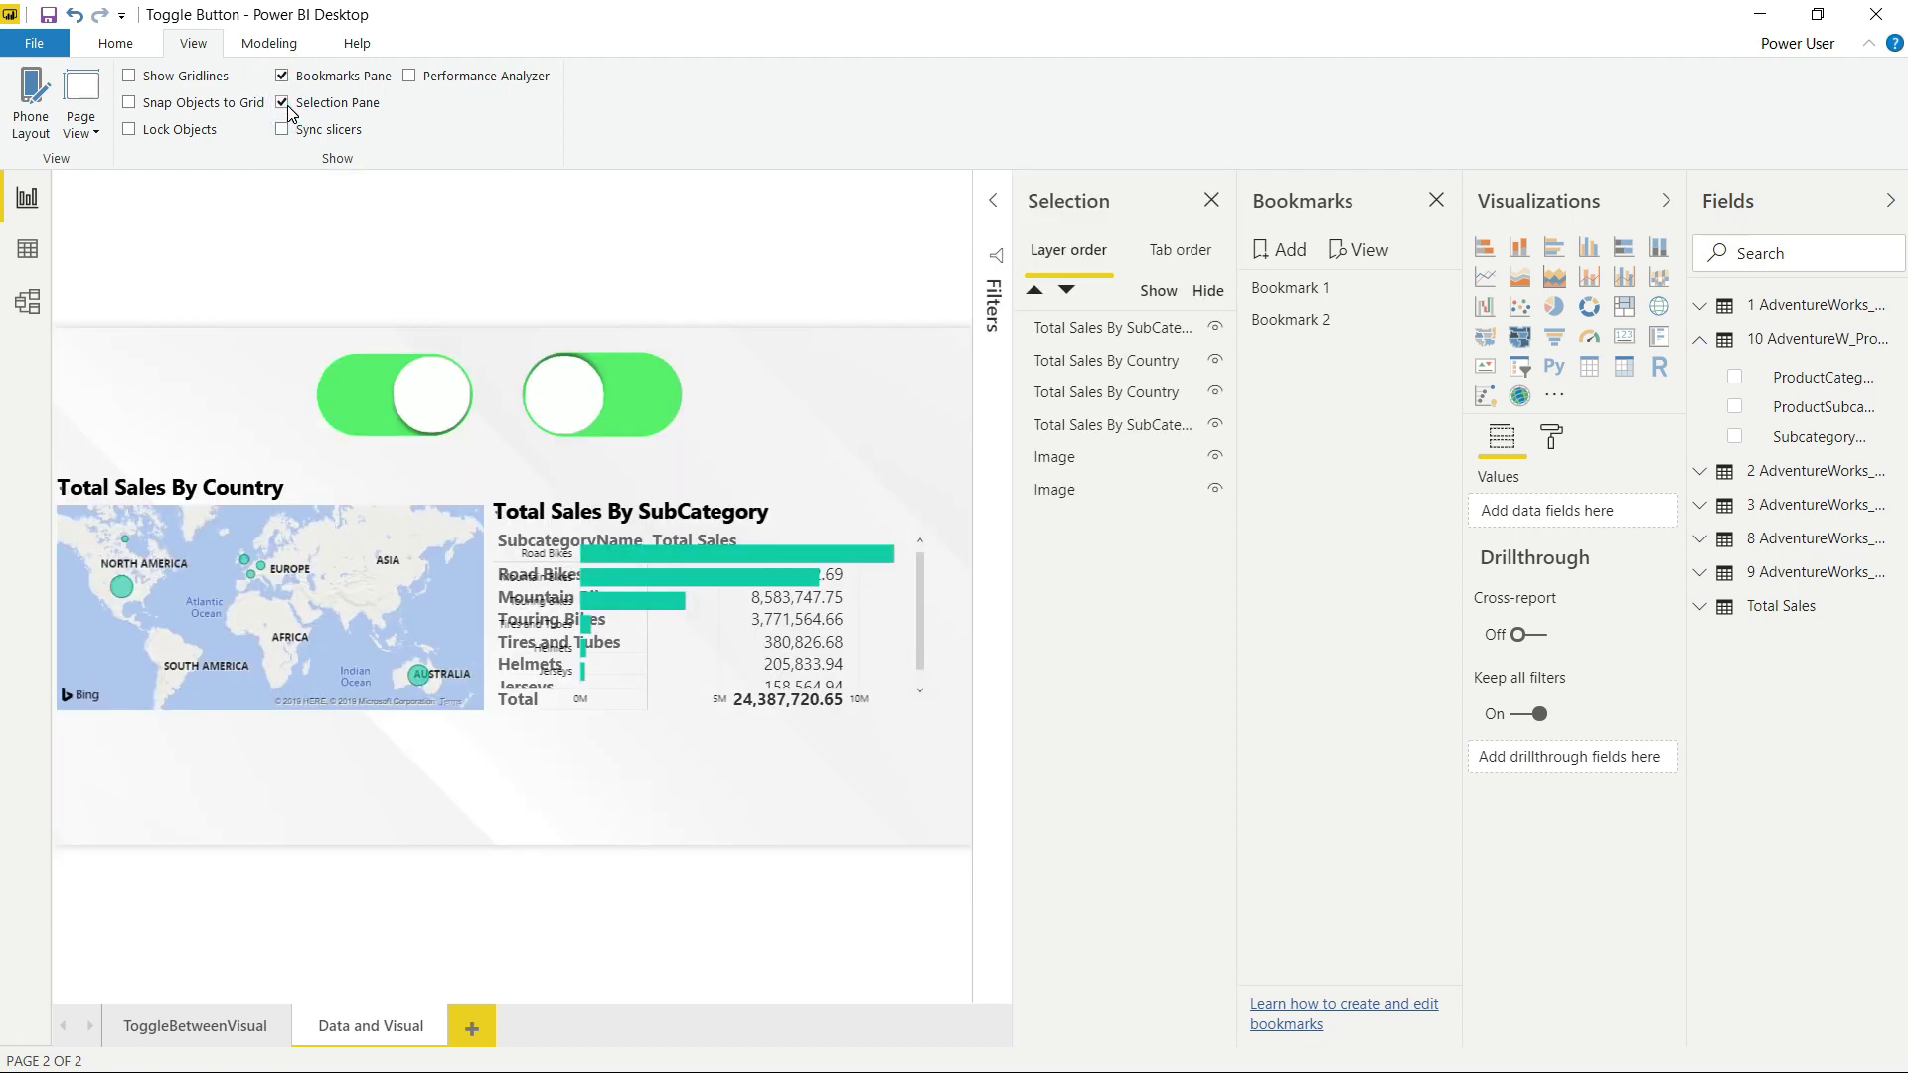
click(1664, 202)
click(1892, 204)
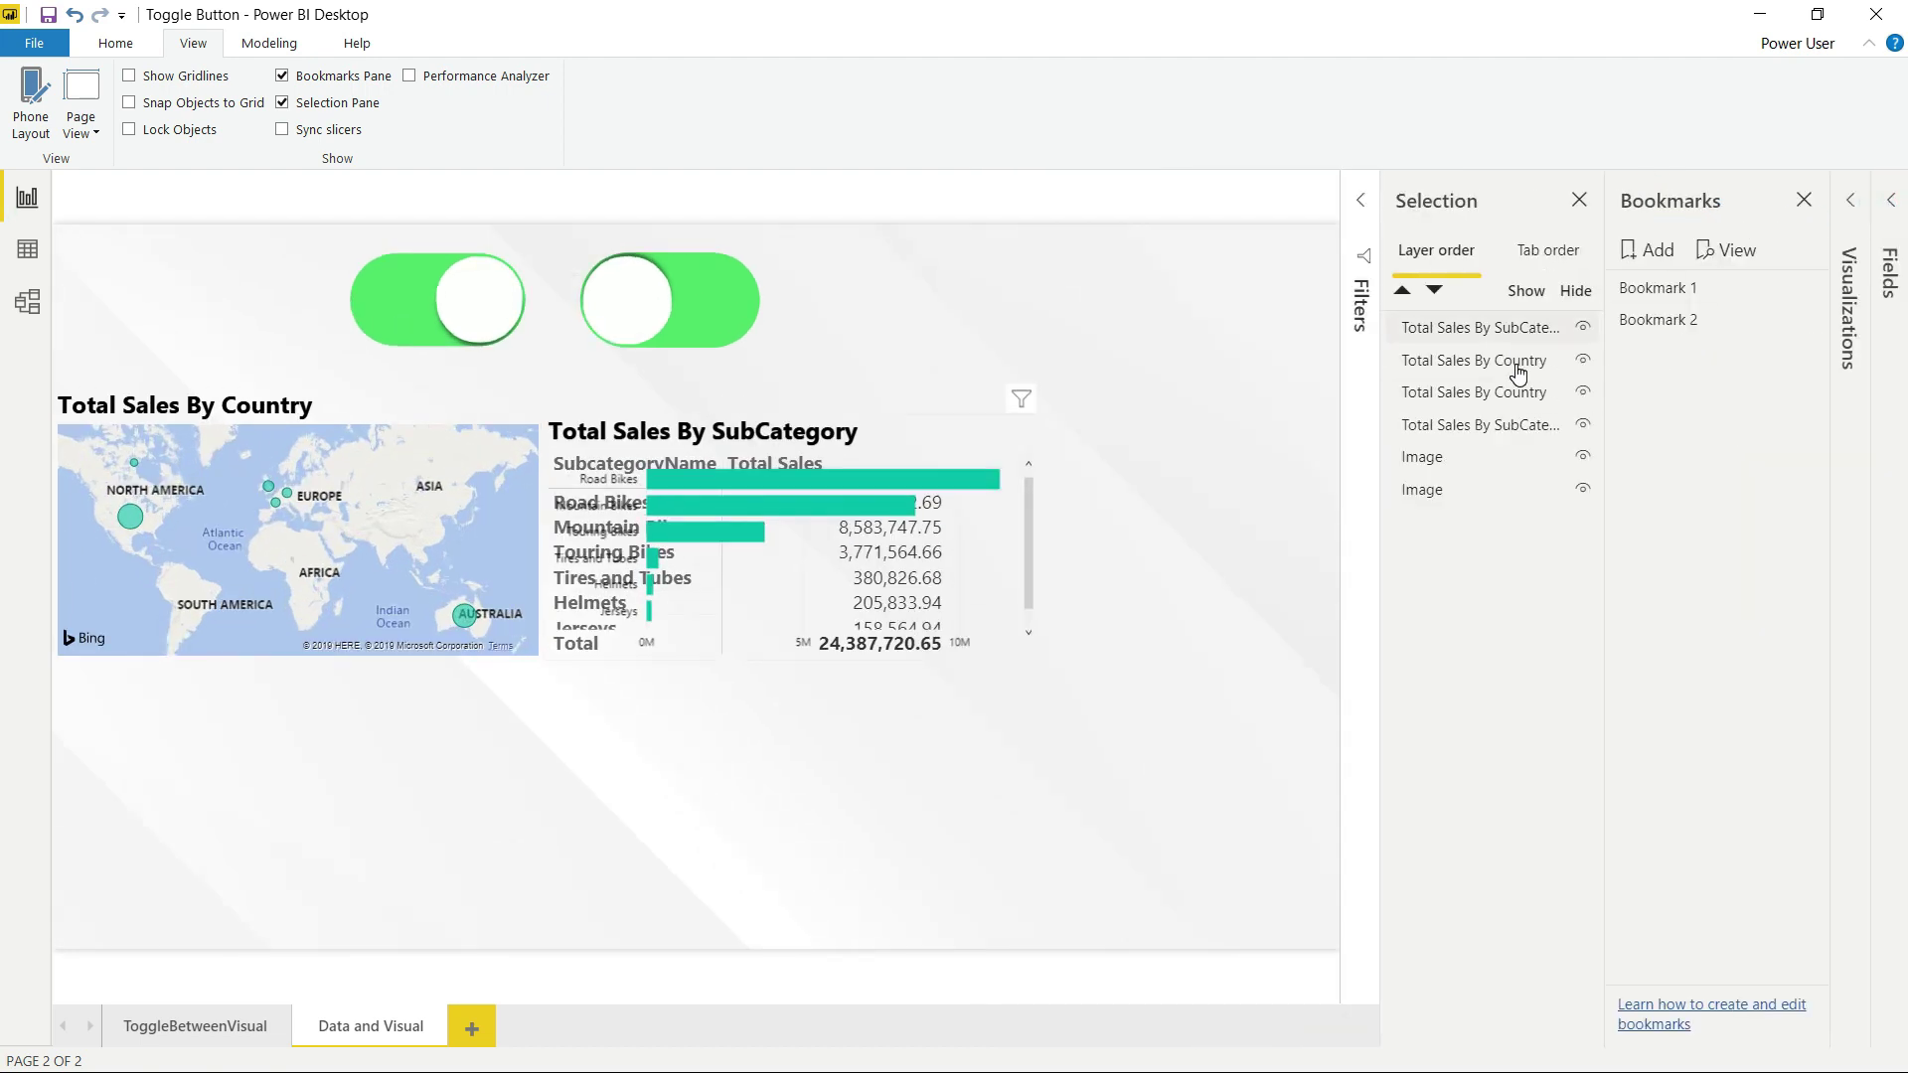
Test the toggle image on the ToggleBetweenVisual page to see how its existing bookmarks switch the visuals
click(177, 1018)
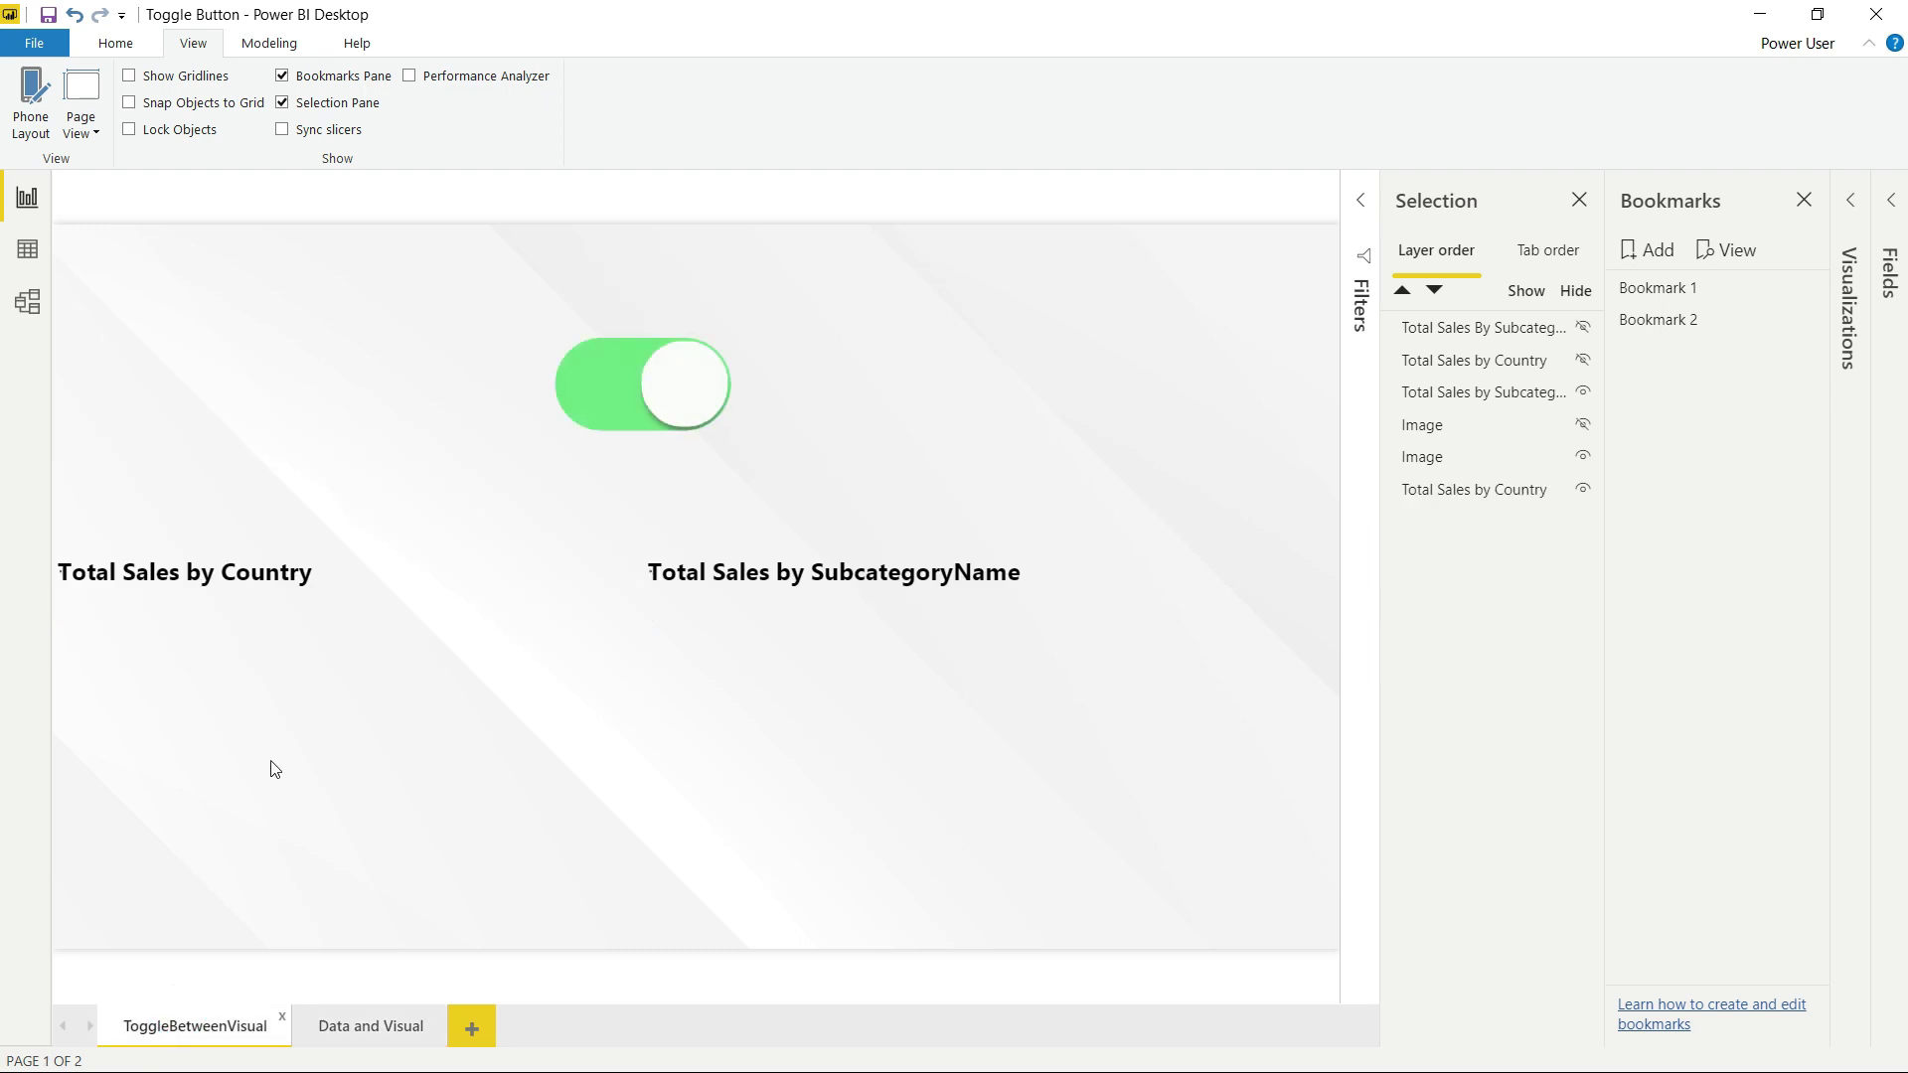
ctrl+click(628, 411)
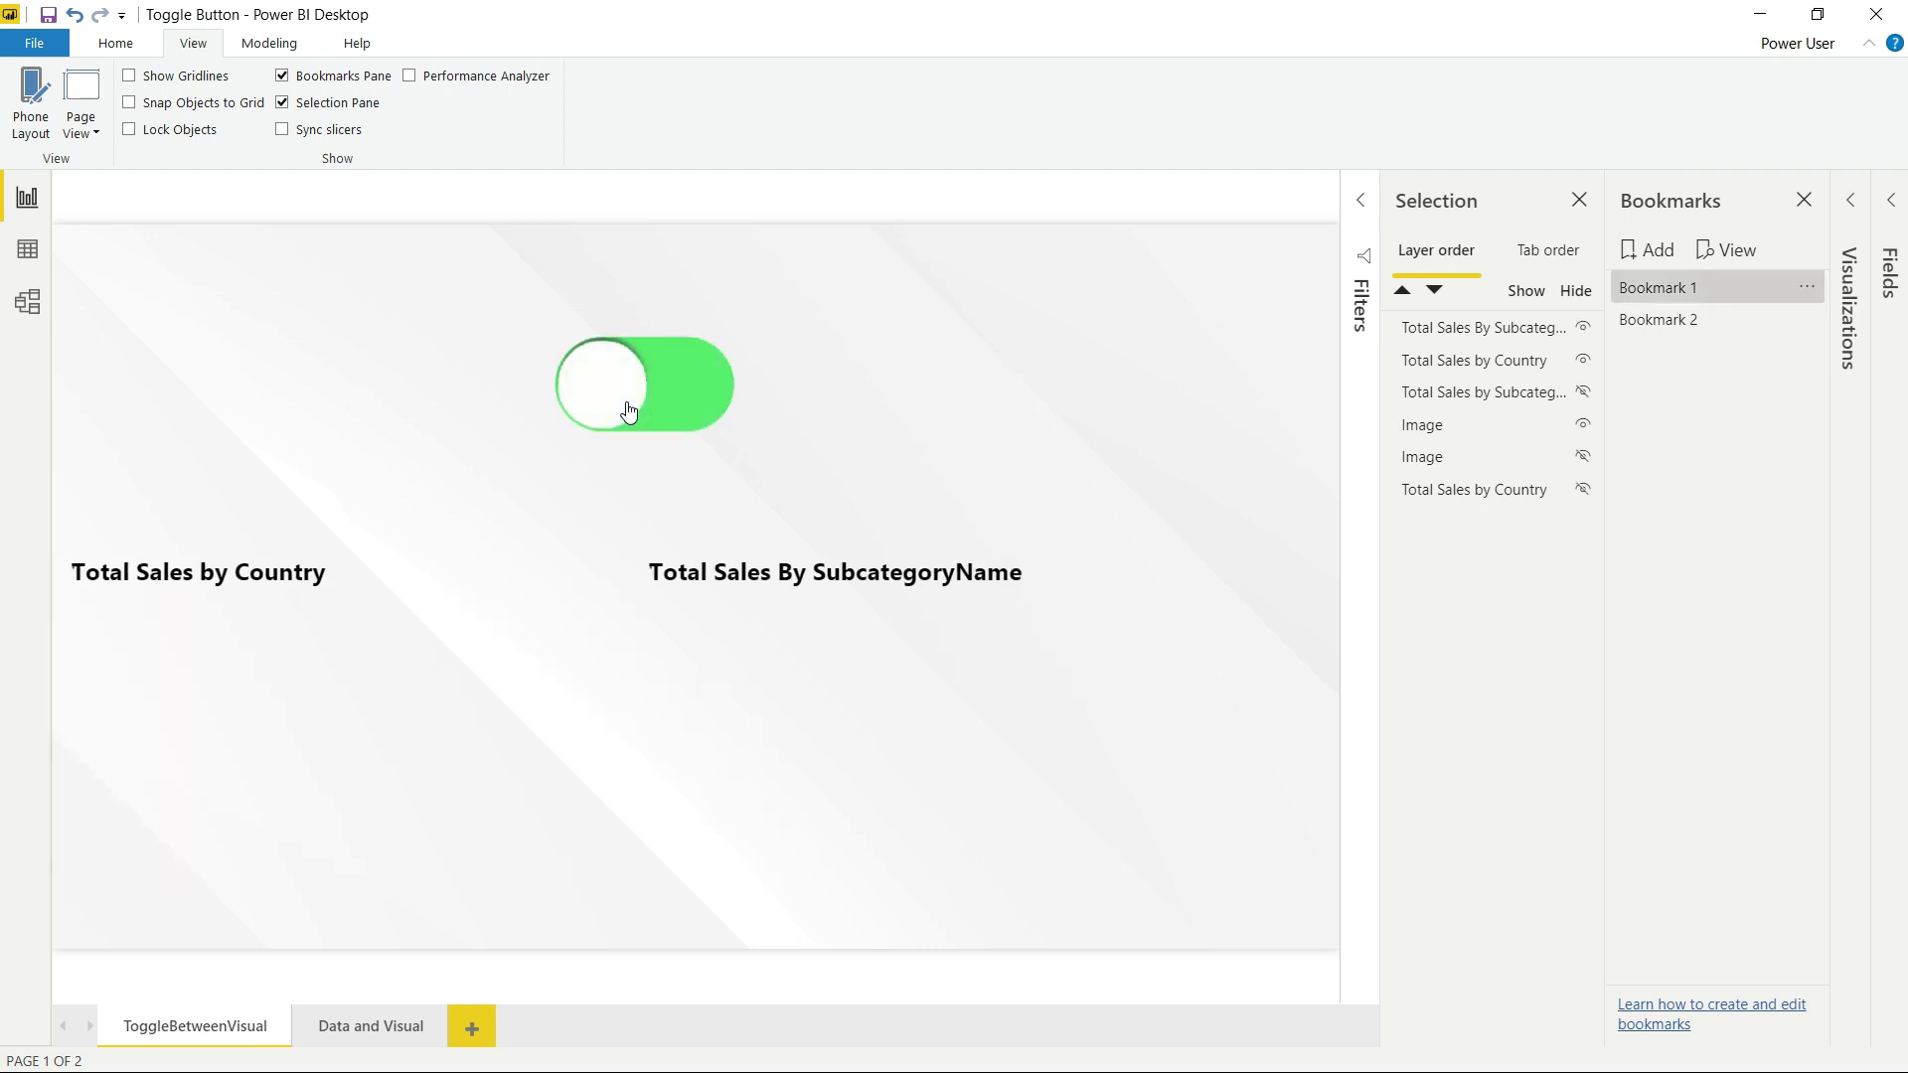
ctrl+click(628, 411)
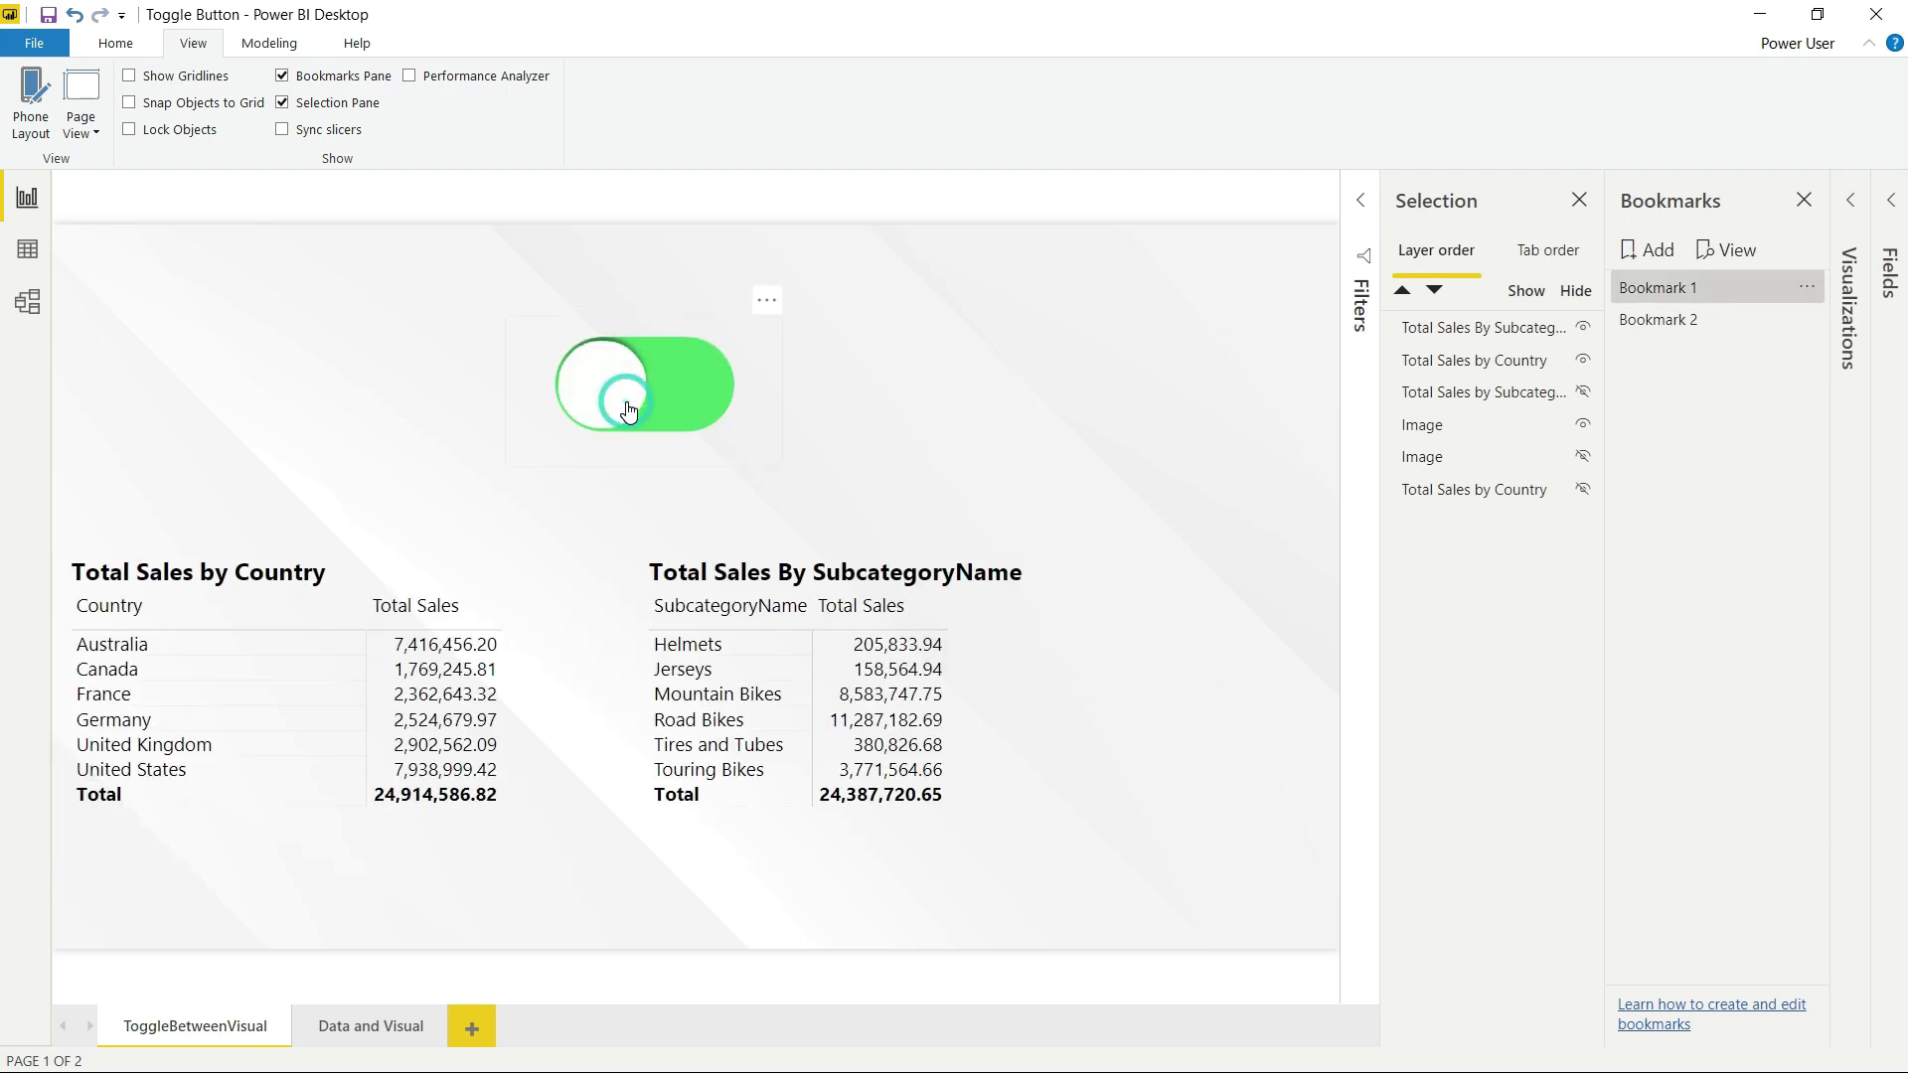
ctrl+click(628, 411)
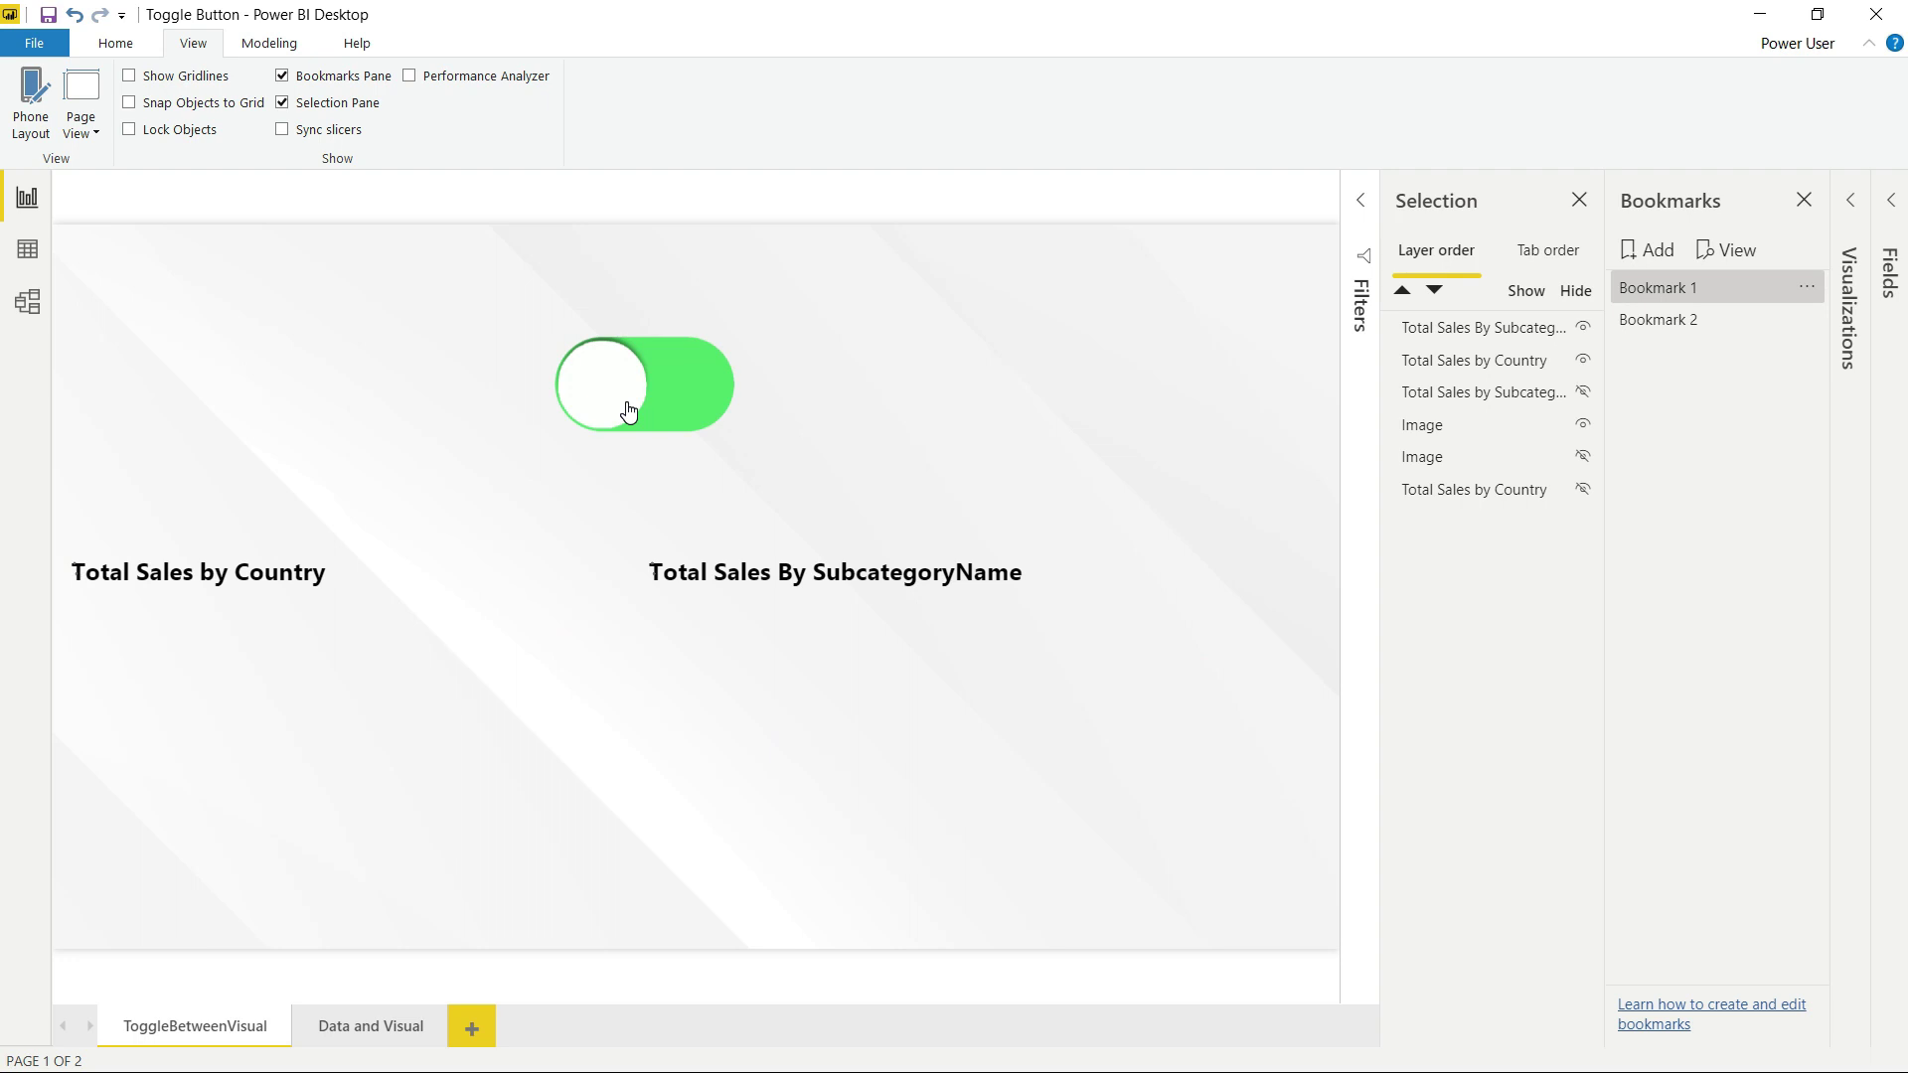
Delete Bookmark 1 and Bookmark 2 from the Data and Visual page
click(359, 1029)
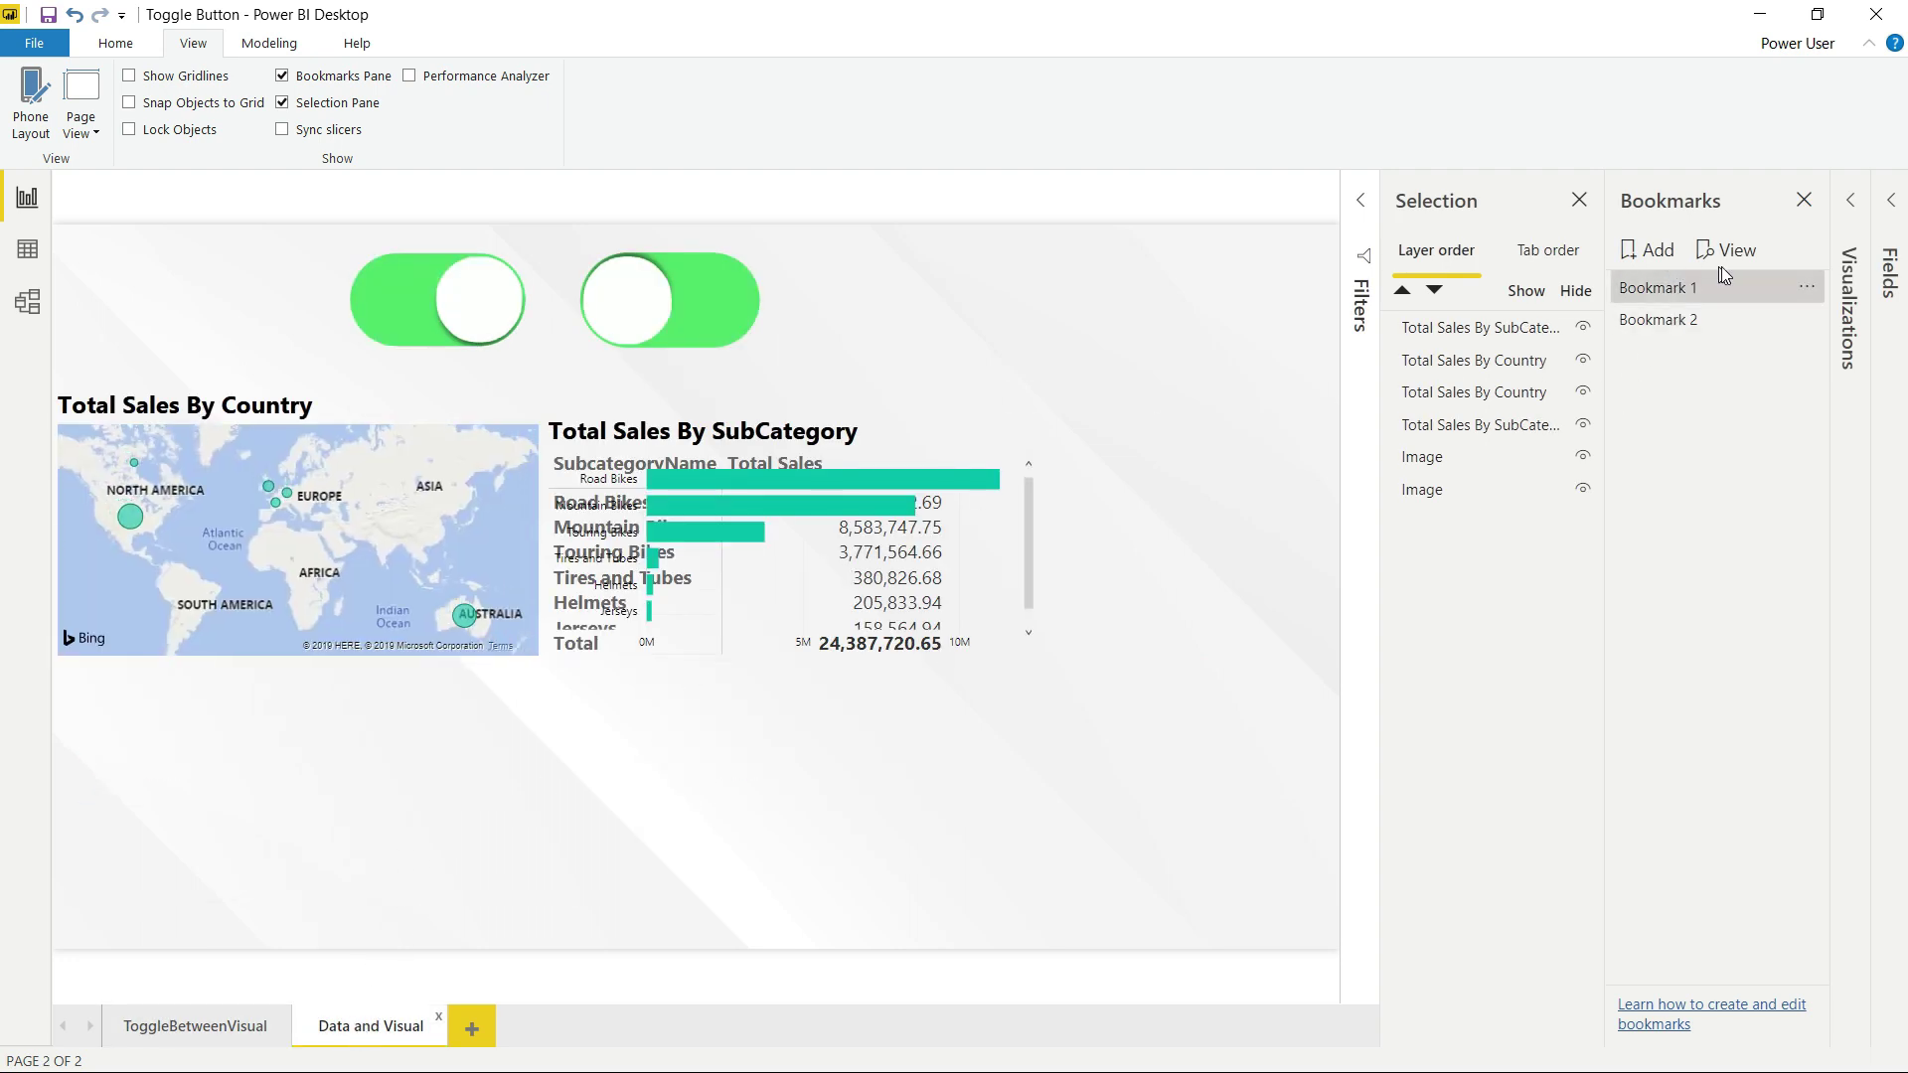
click(1813, 289)
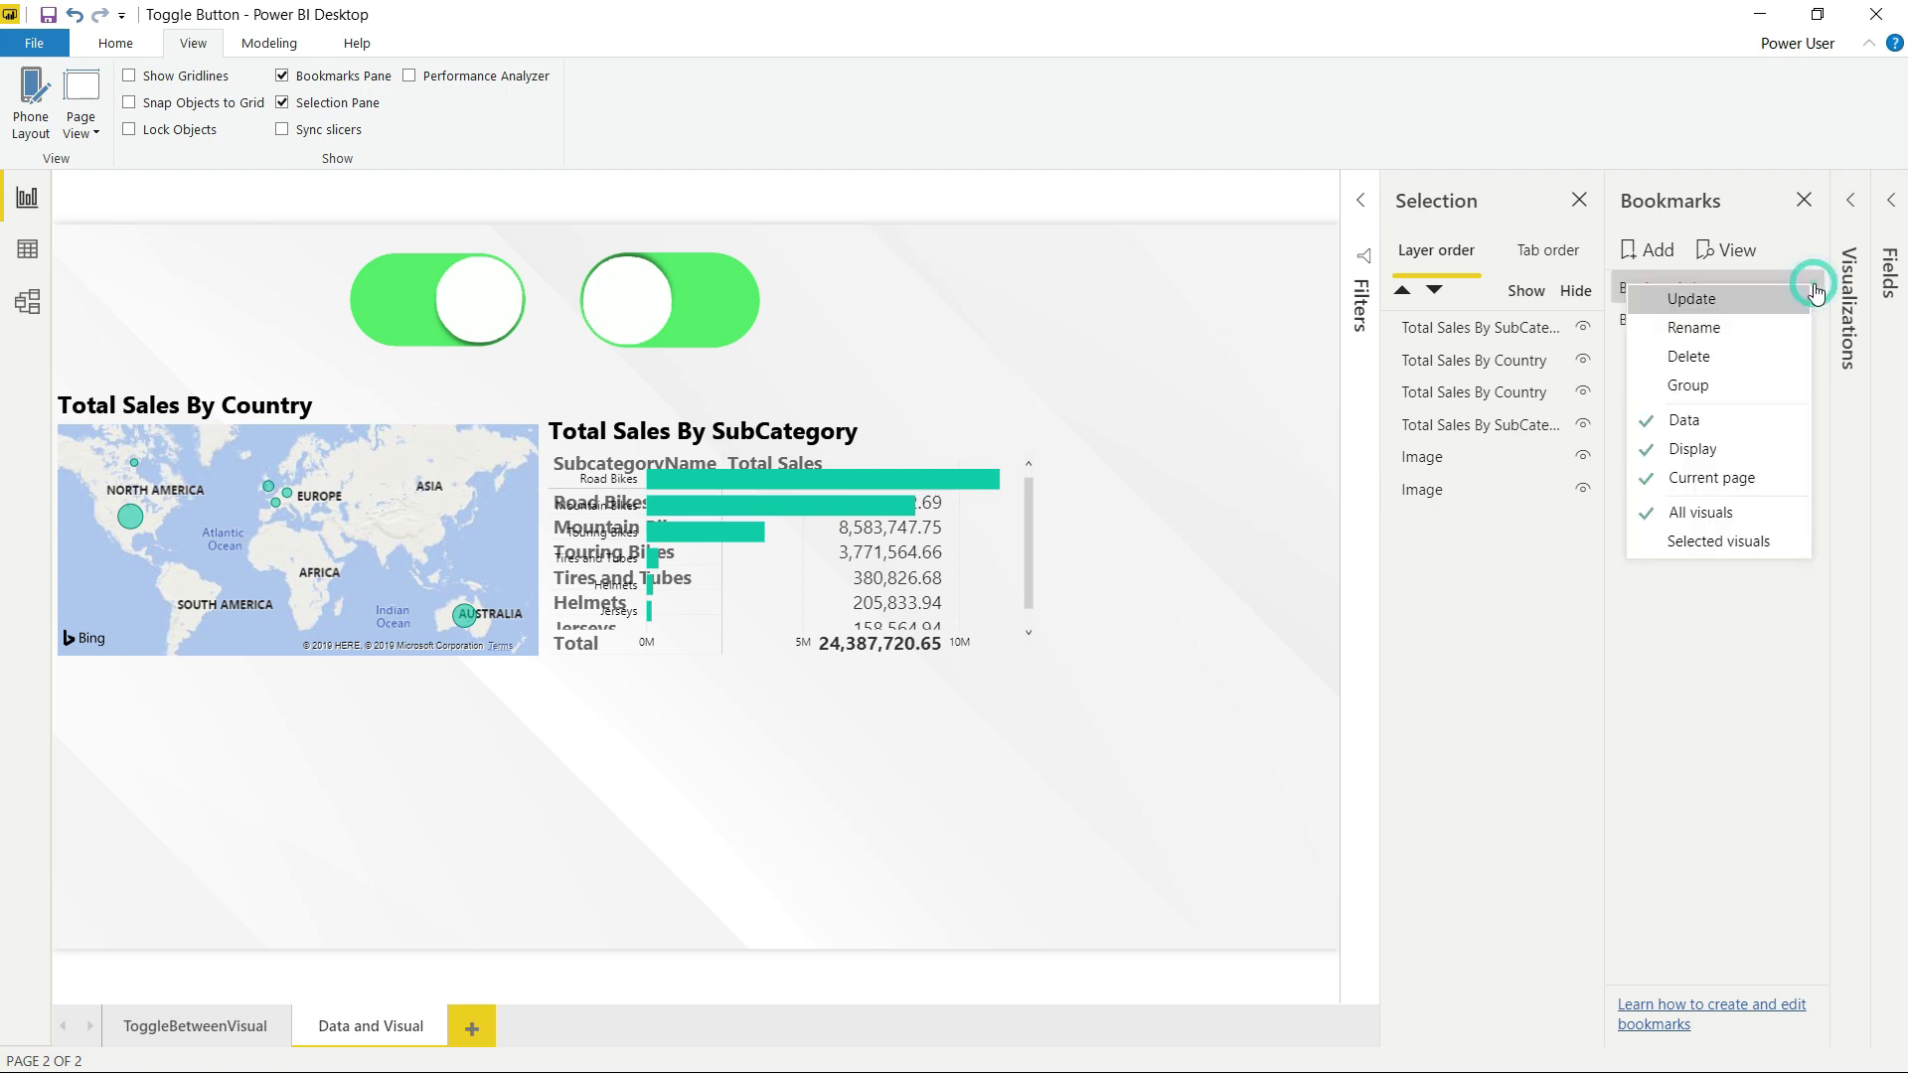
click(1714, 355)
click(1811, 287)
click(1714, 361)
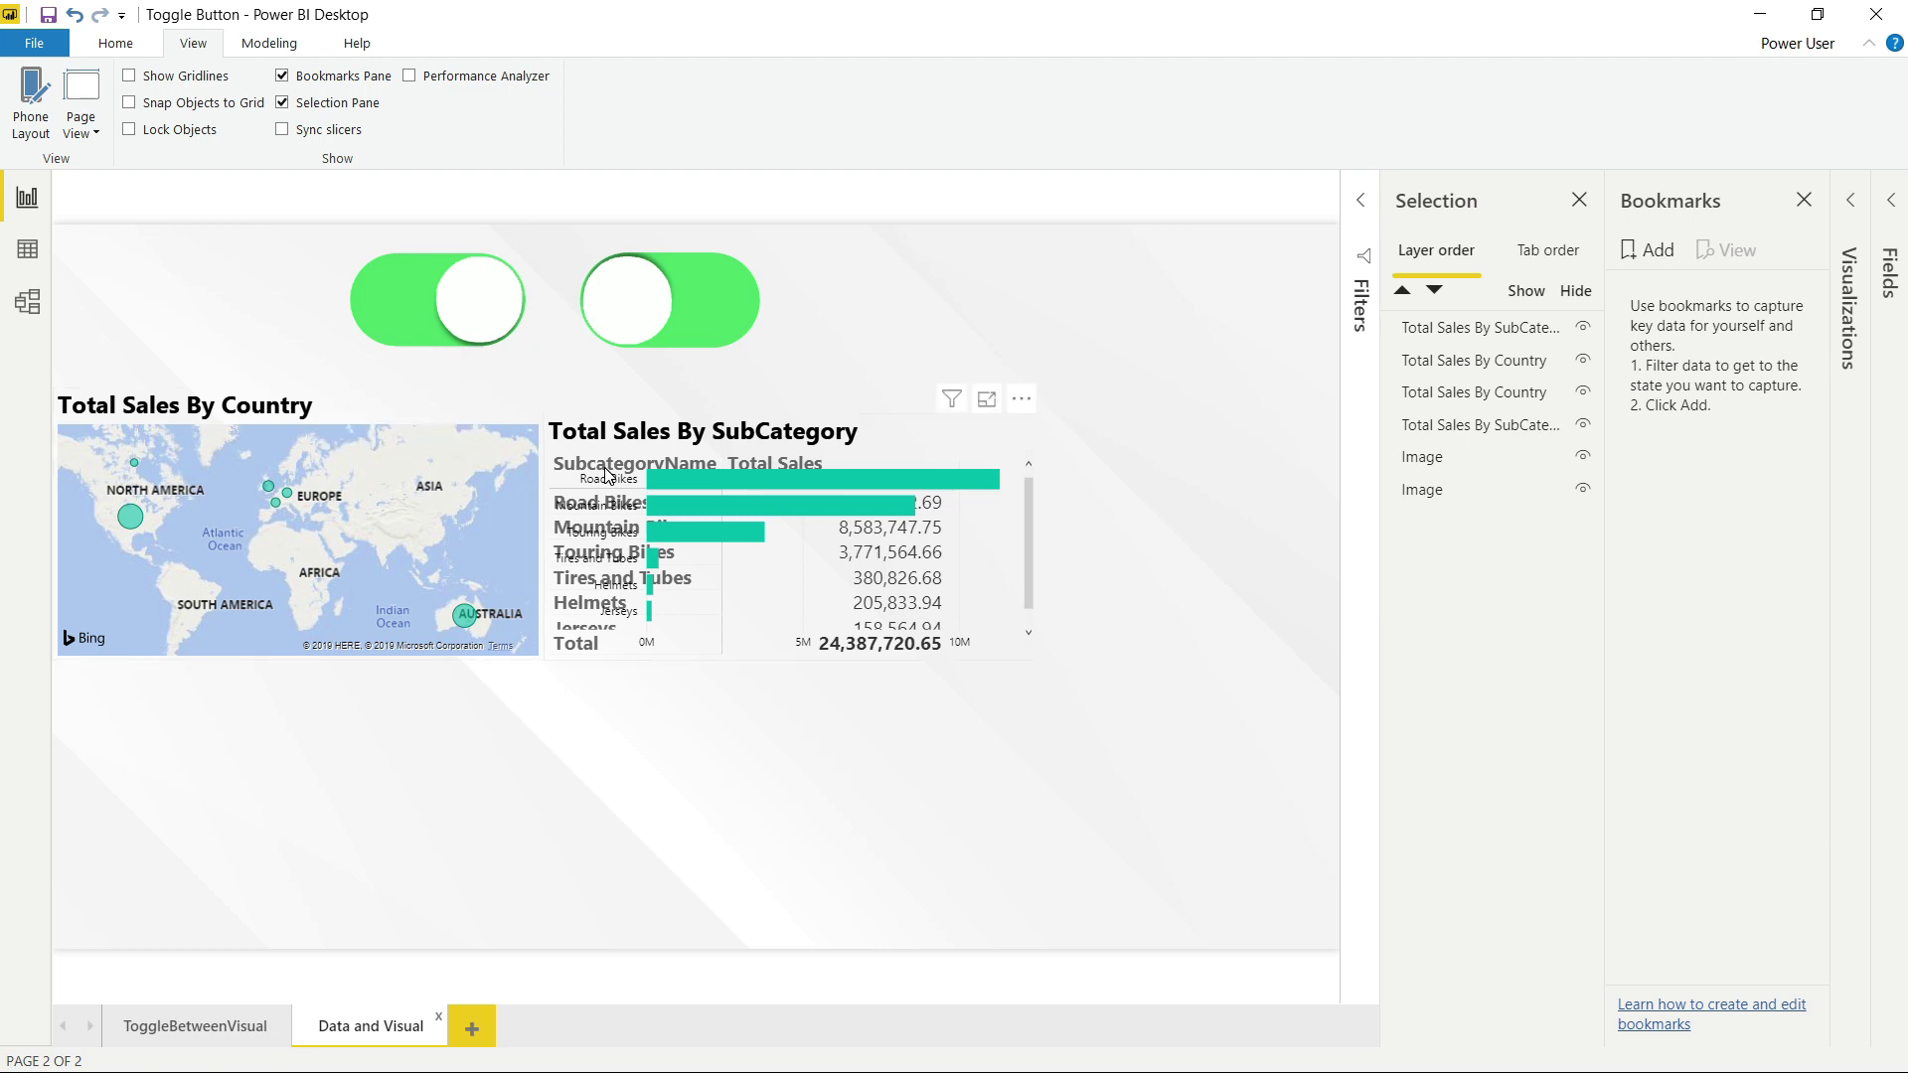
Hide and re-show the uppermost SubCategory and Country layers to identify their visuals, widening the Selection pane to read the full names
mouse_move(814, 479)
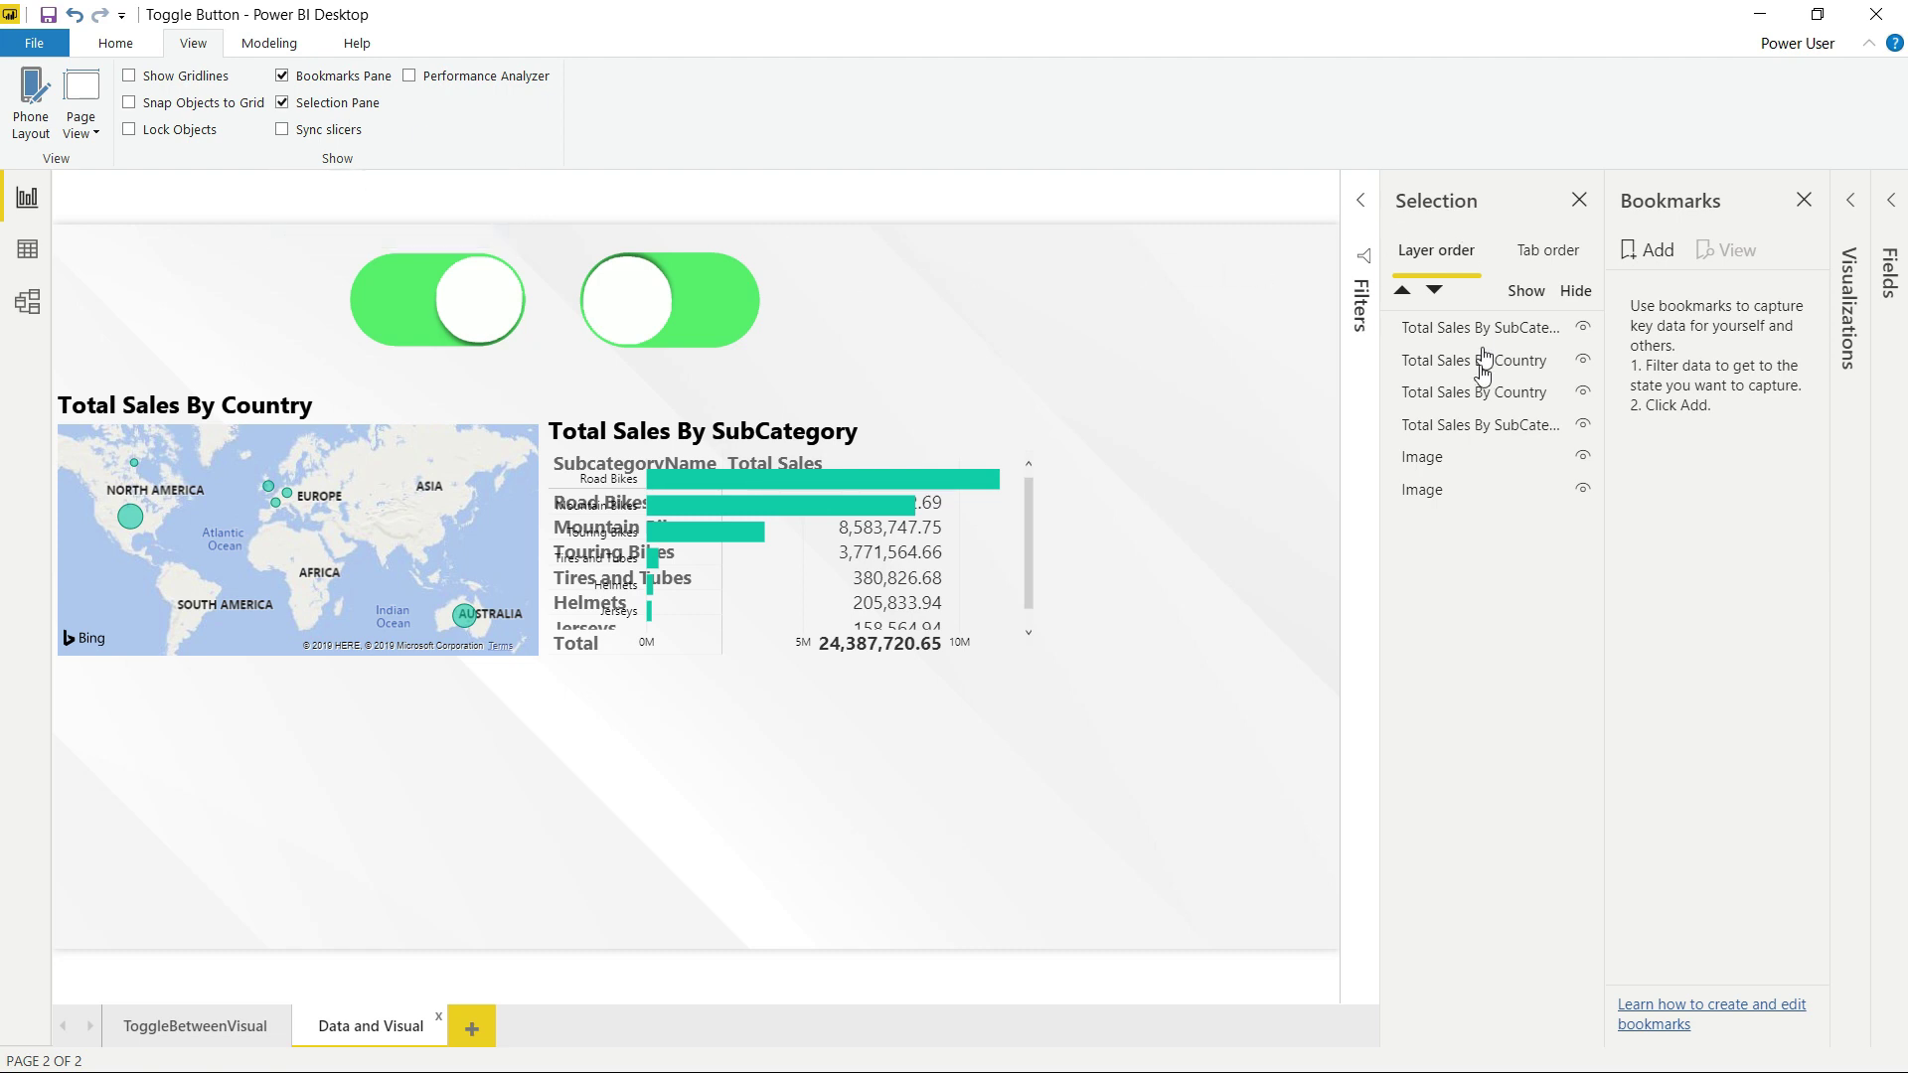
click(1587, 333)
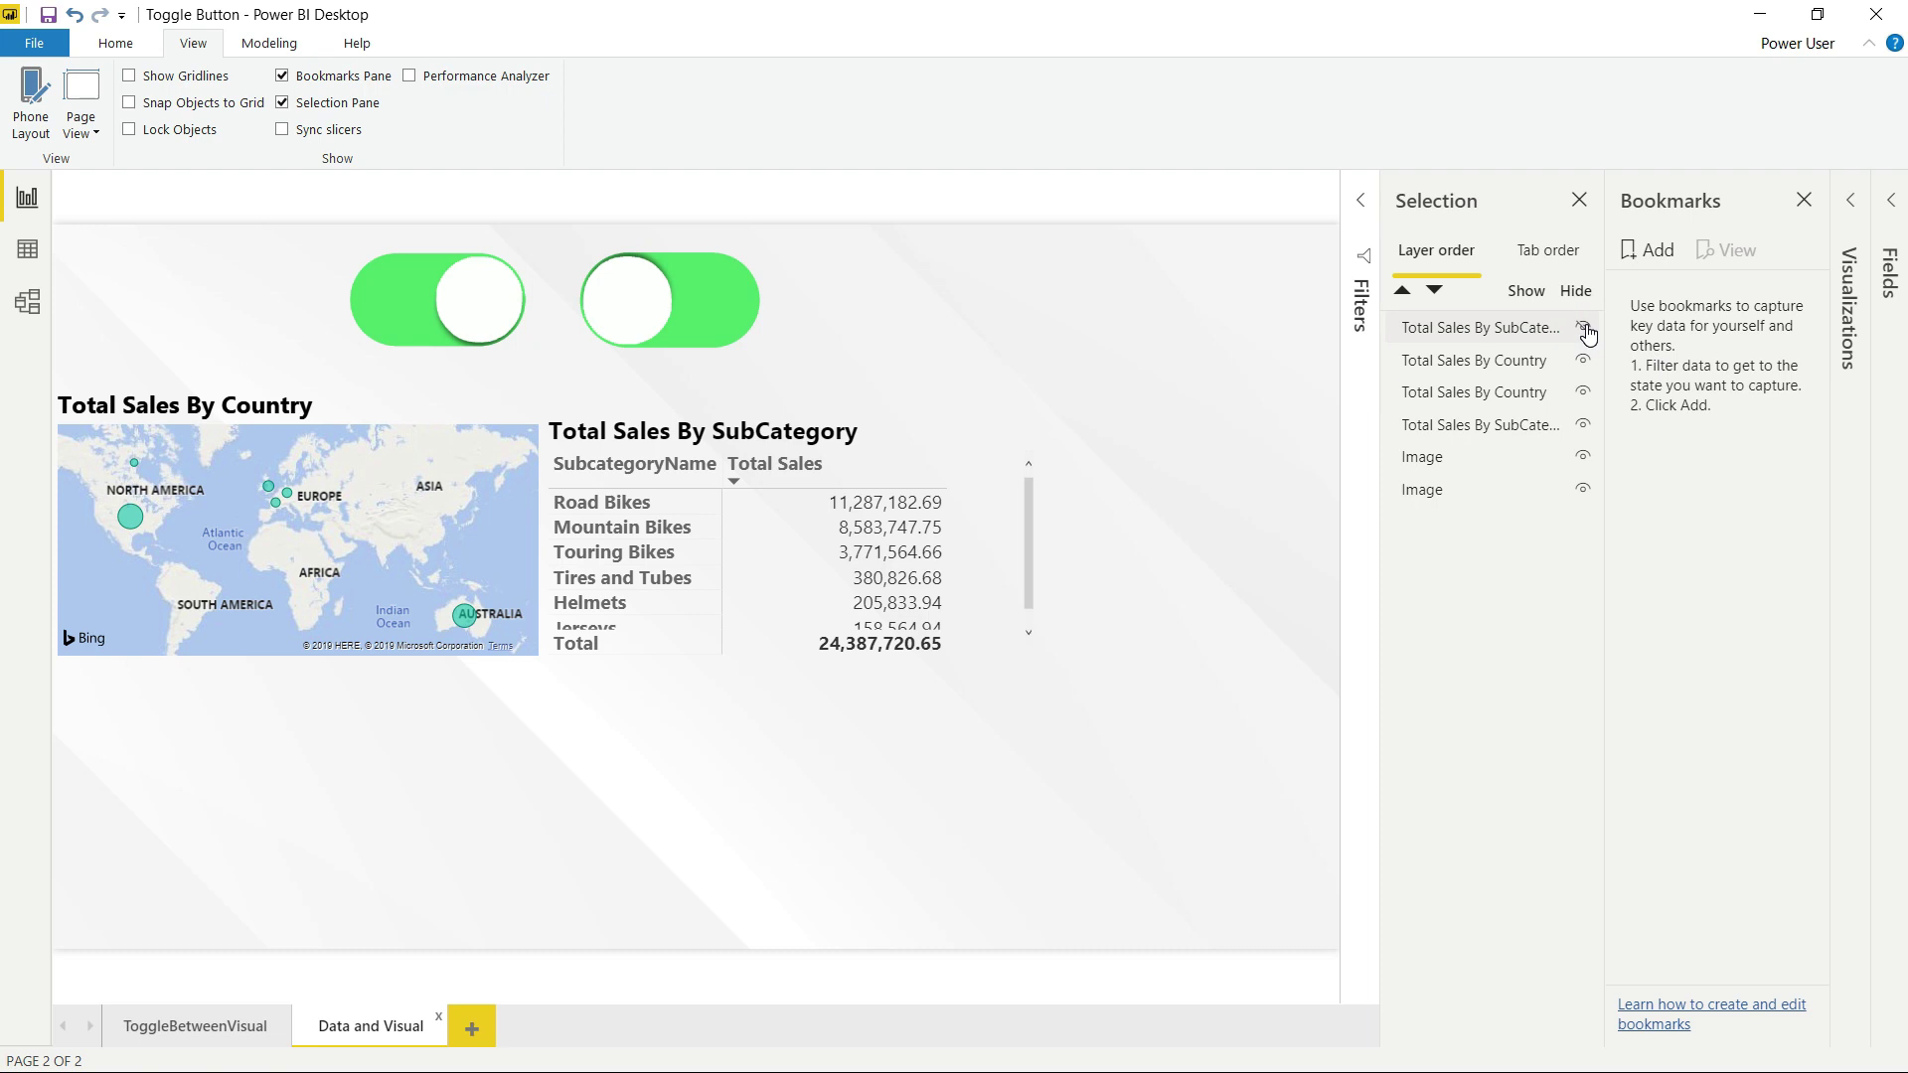
click(1587, 334)
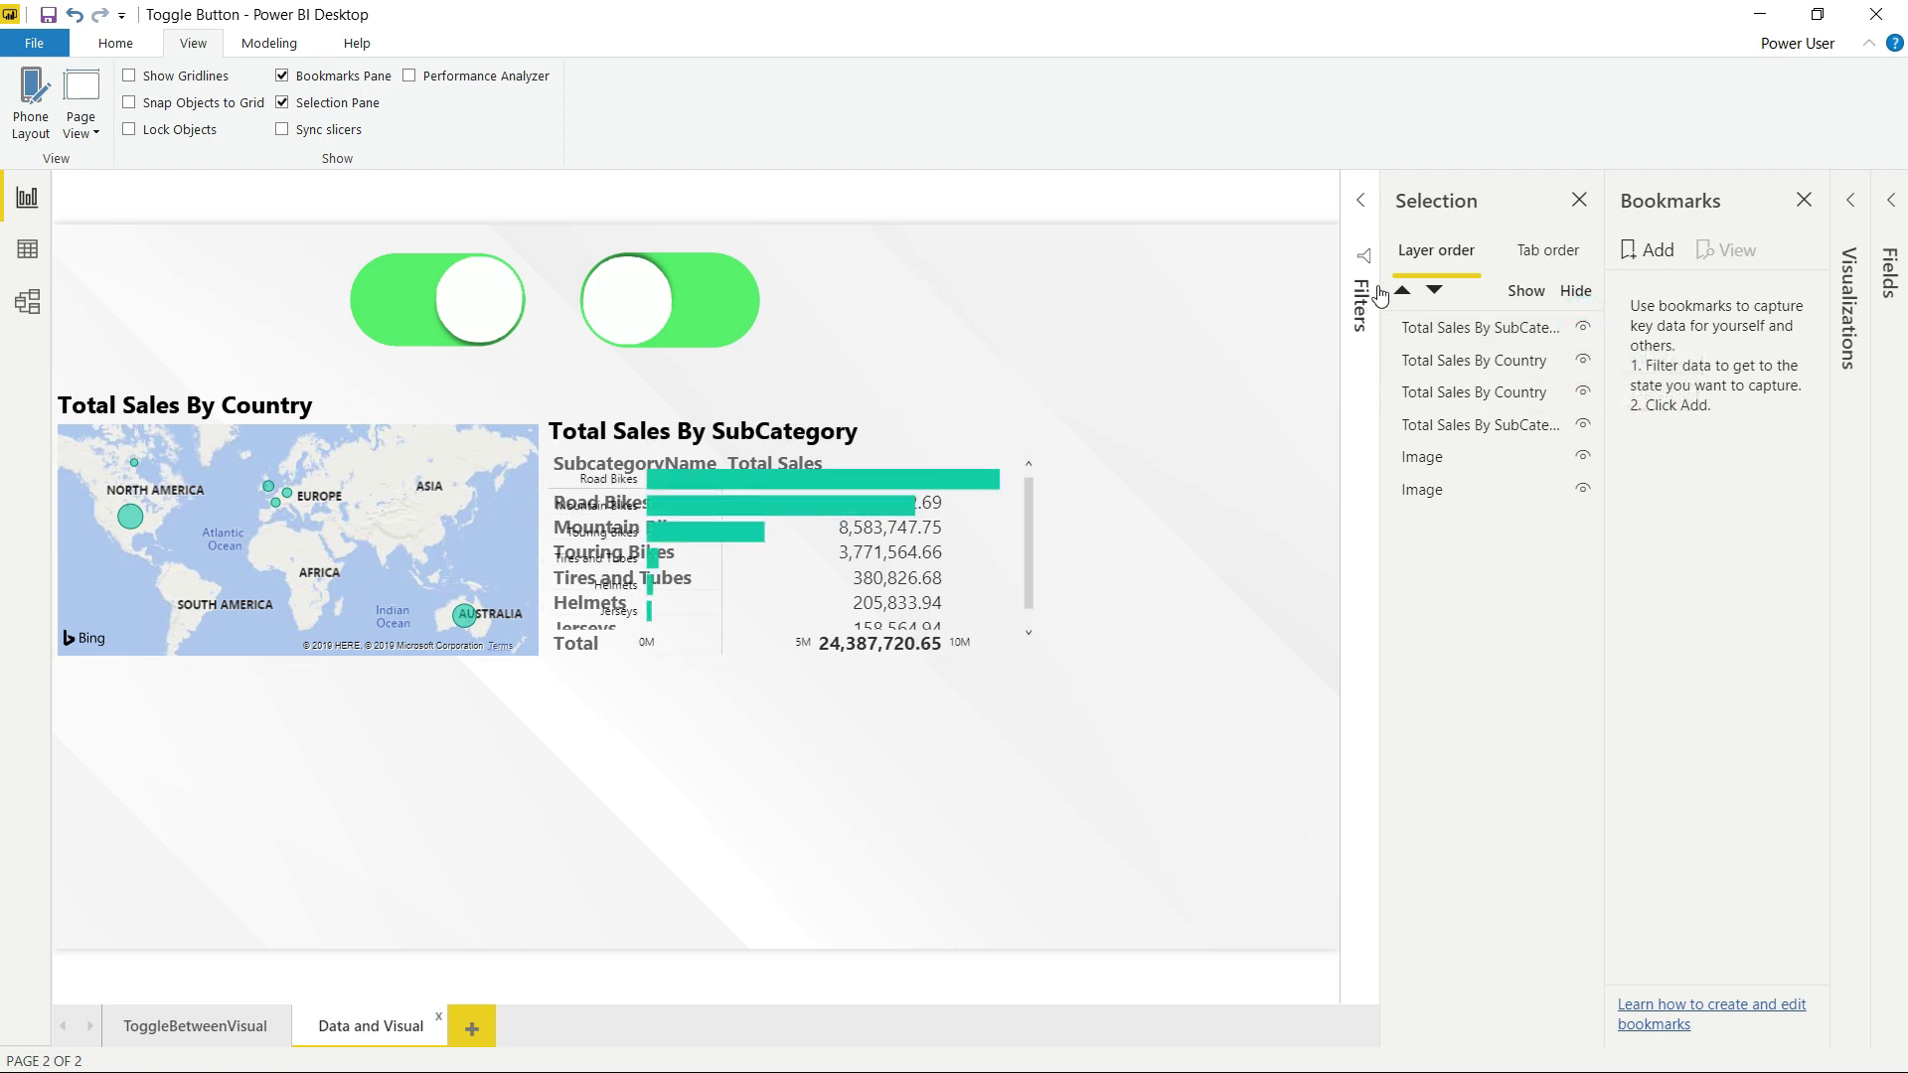
drag(1382, 196, 1303, 197)
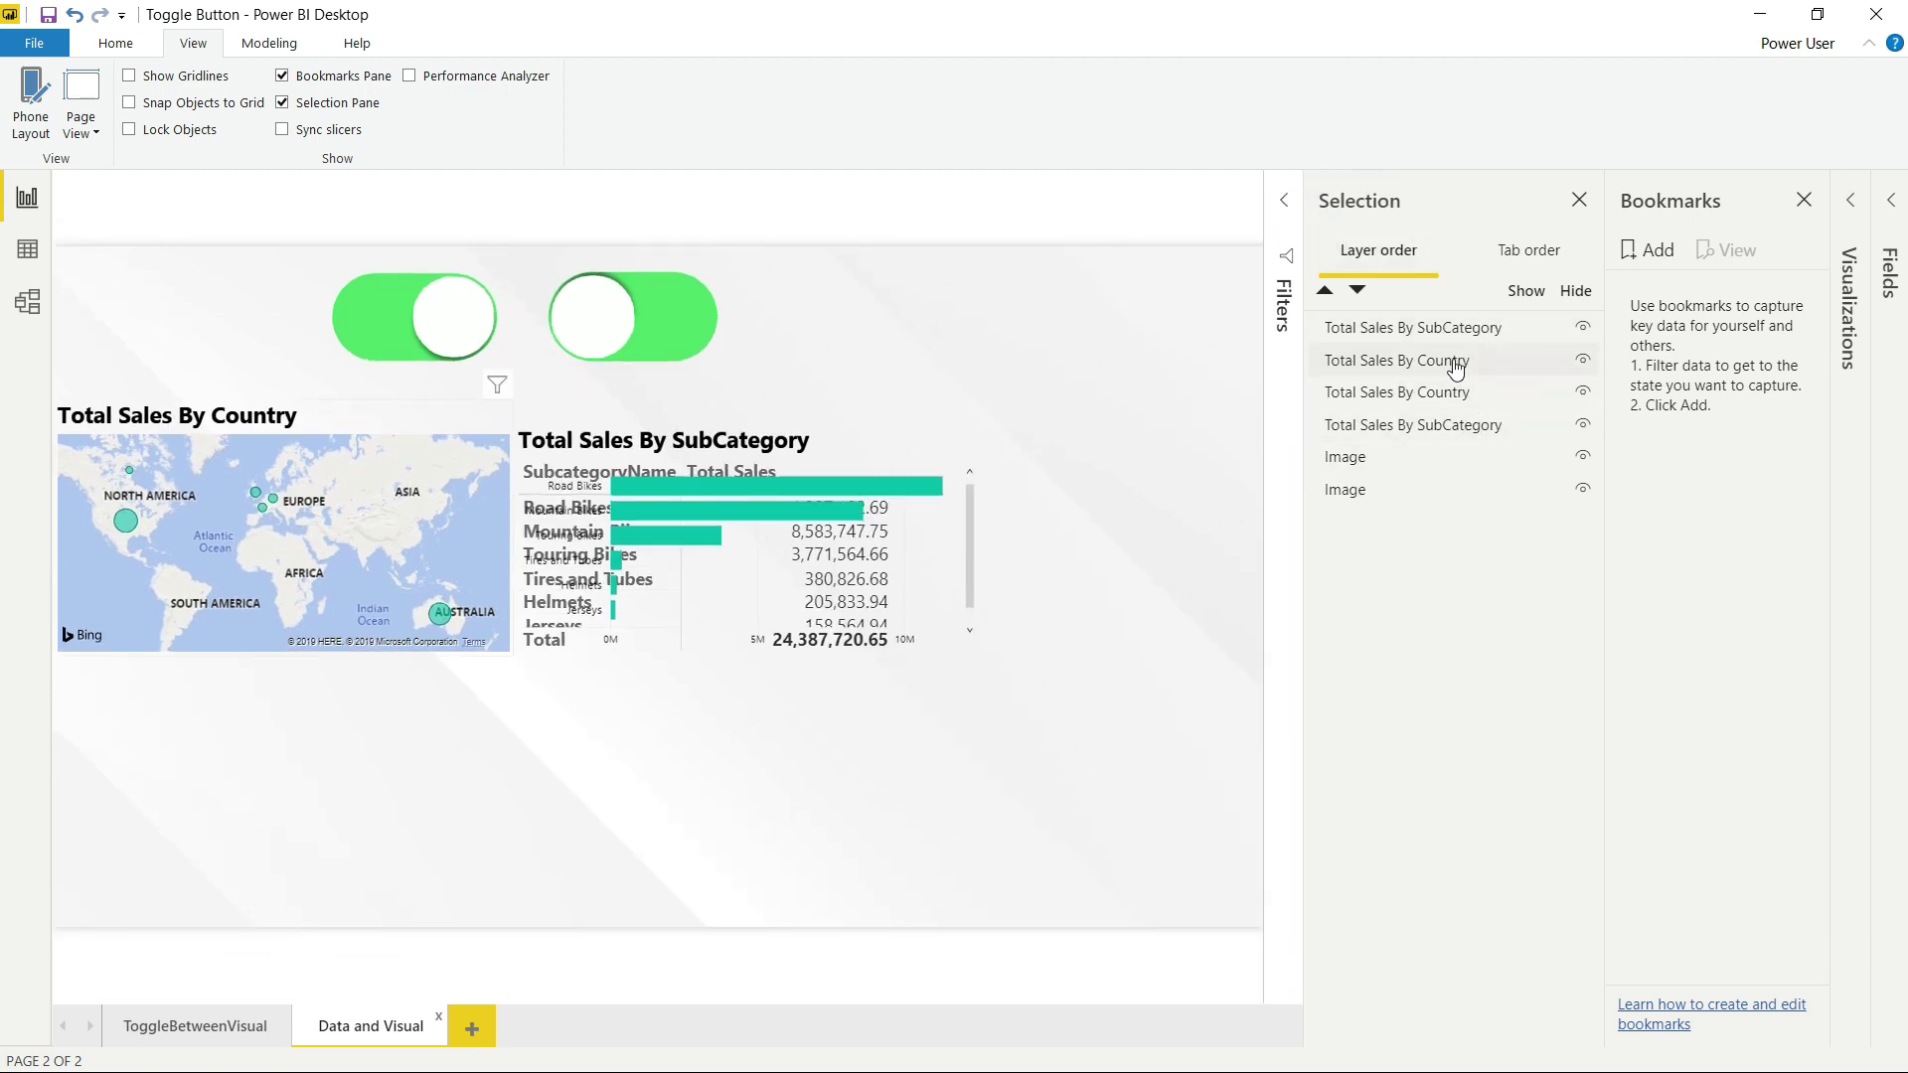
click(1583, 359)
click(1584, 362)
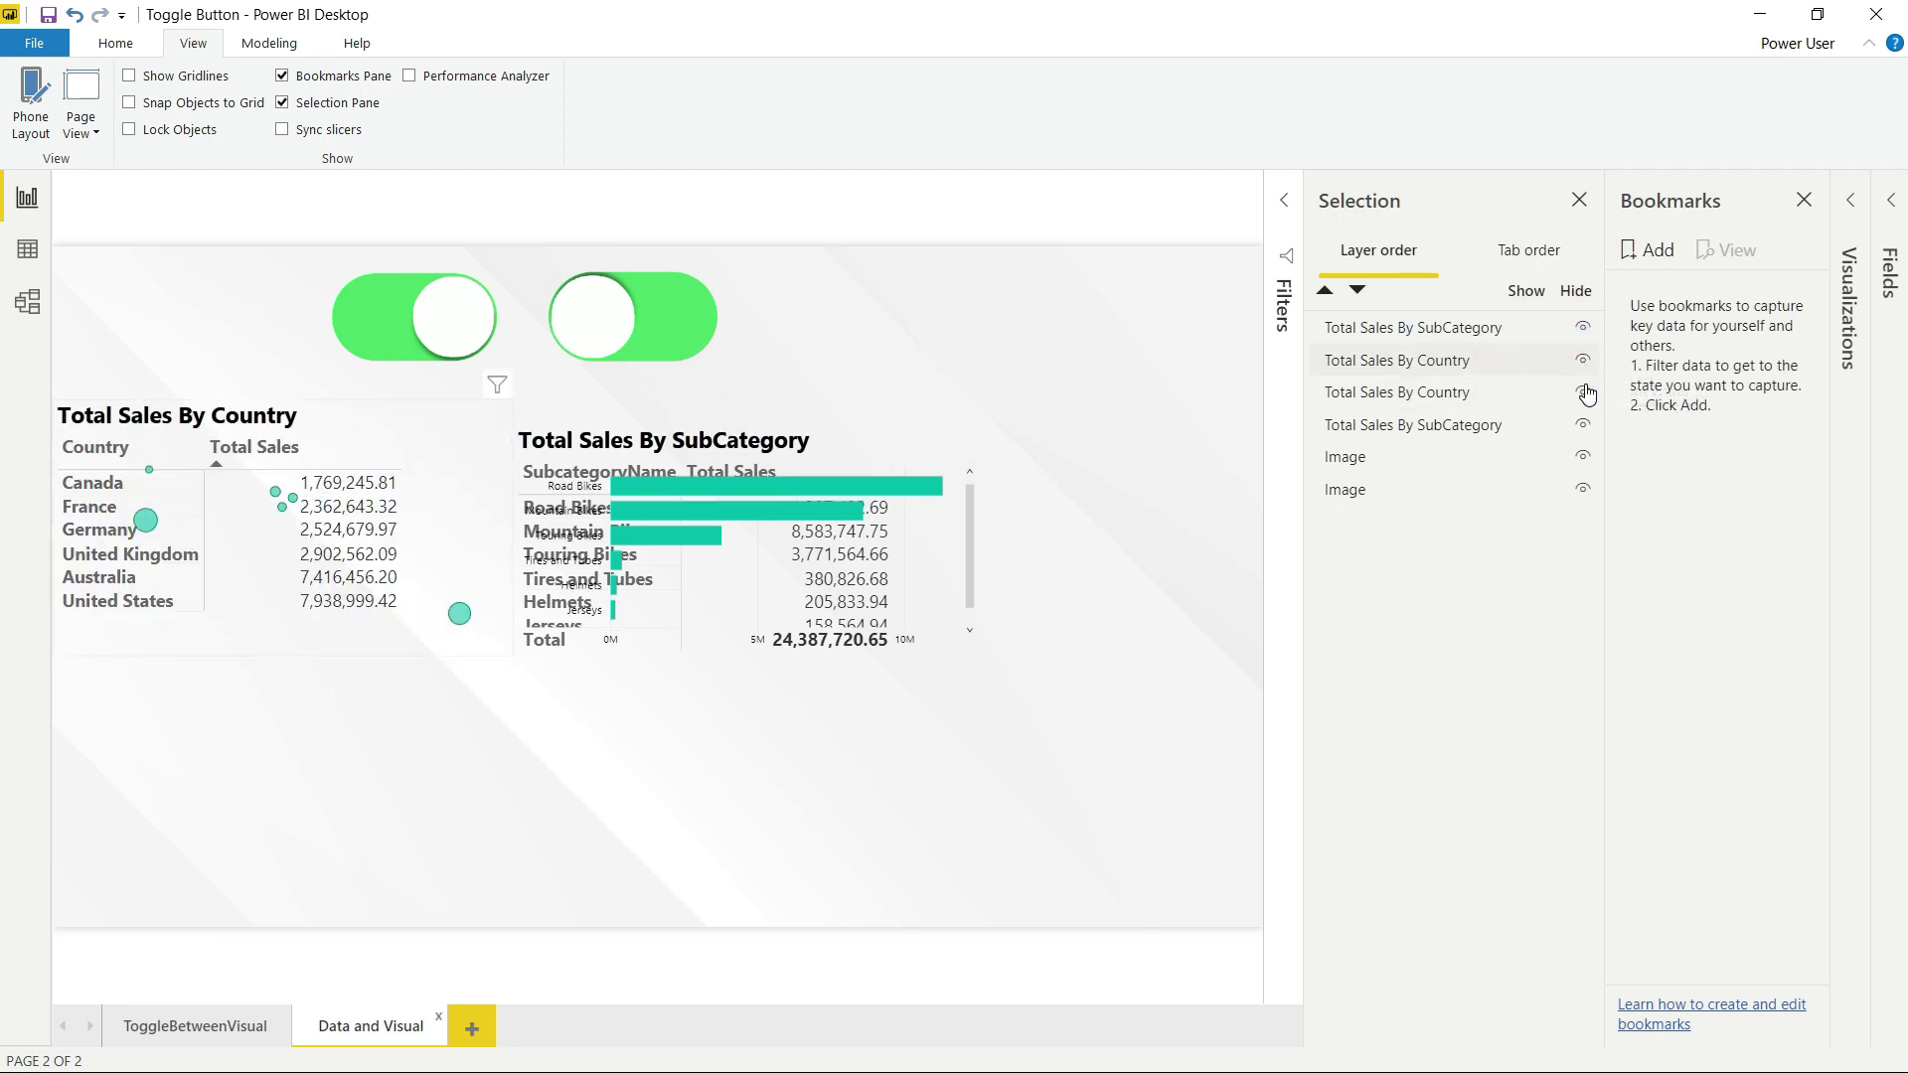
Hide the Total Sales By Country matrix and the Total Sales By SubCategory matrix, keeping the map and bar chart visible
click(1584, 391)
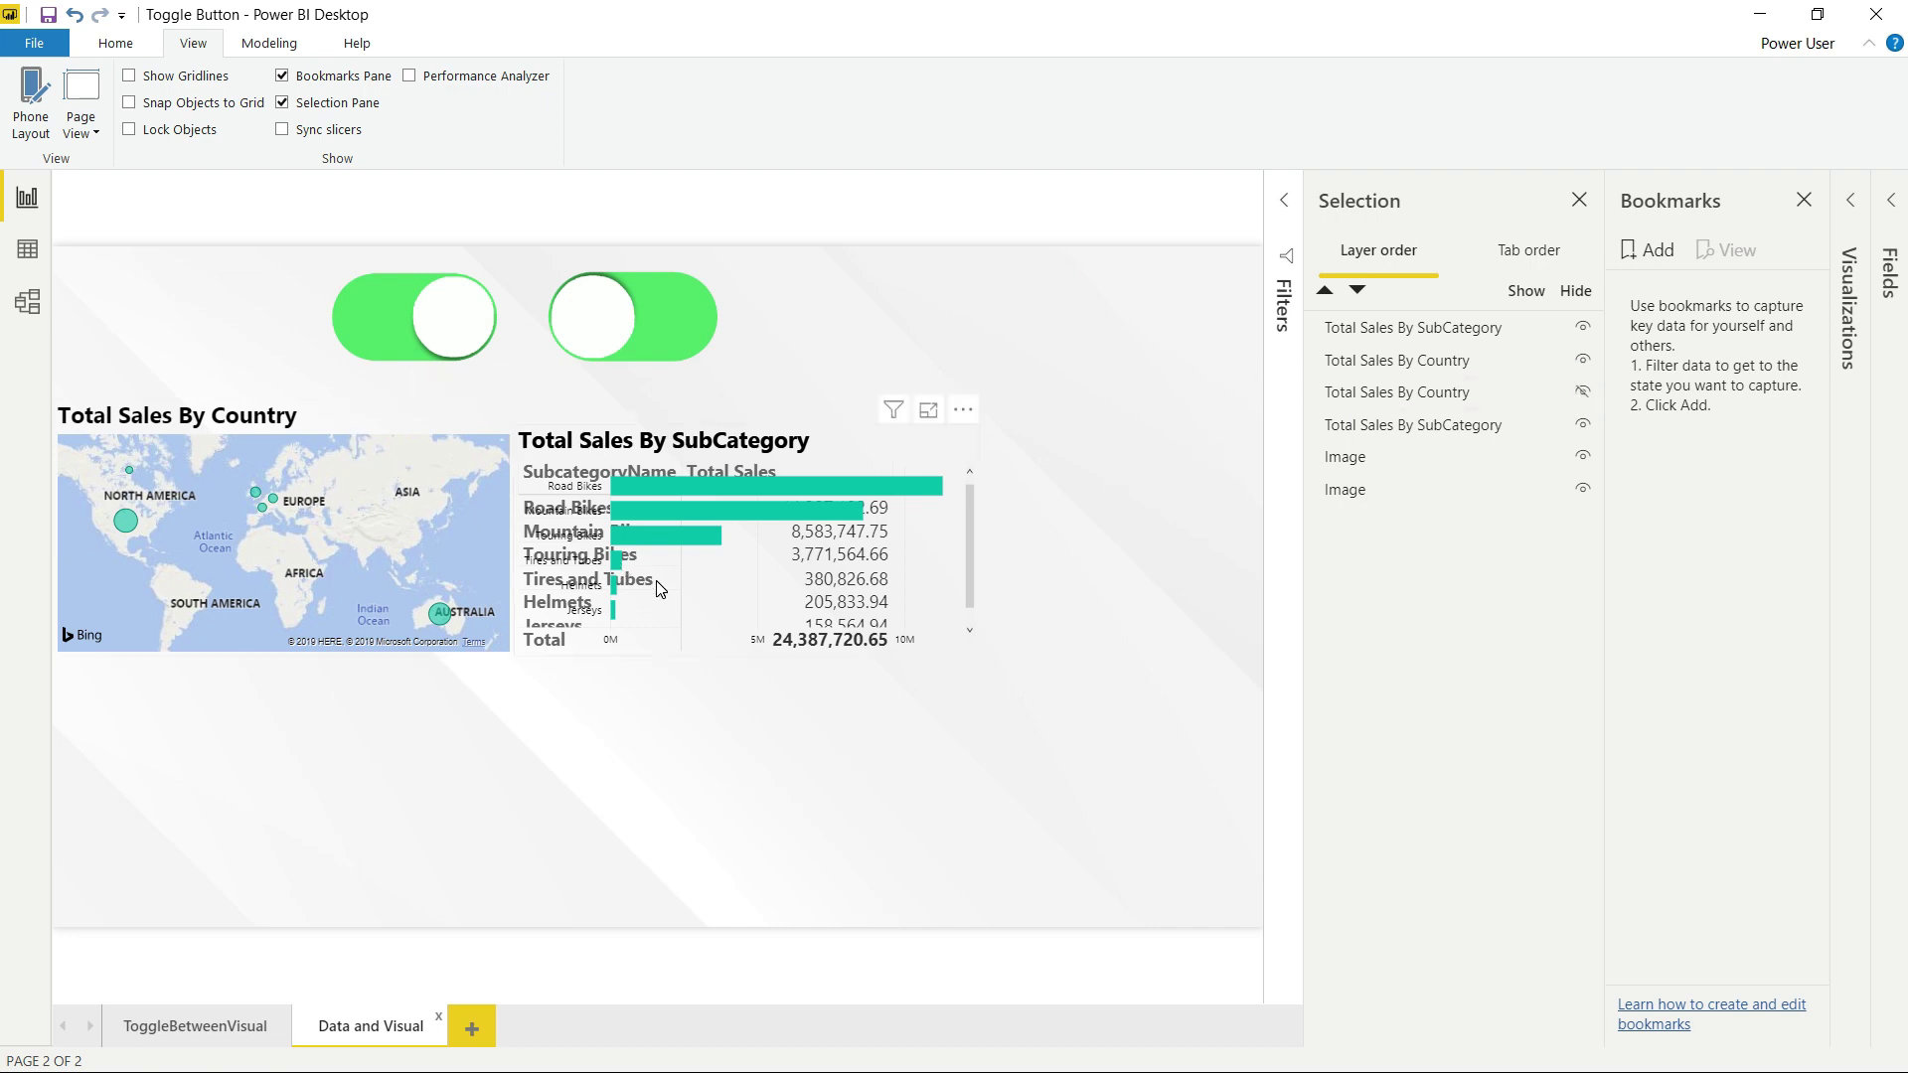
click(1584, 330)
click(1584, 330)
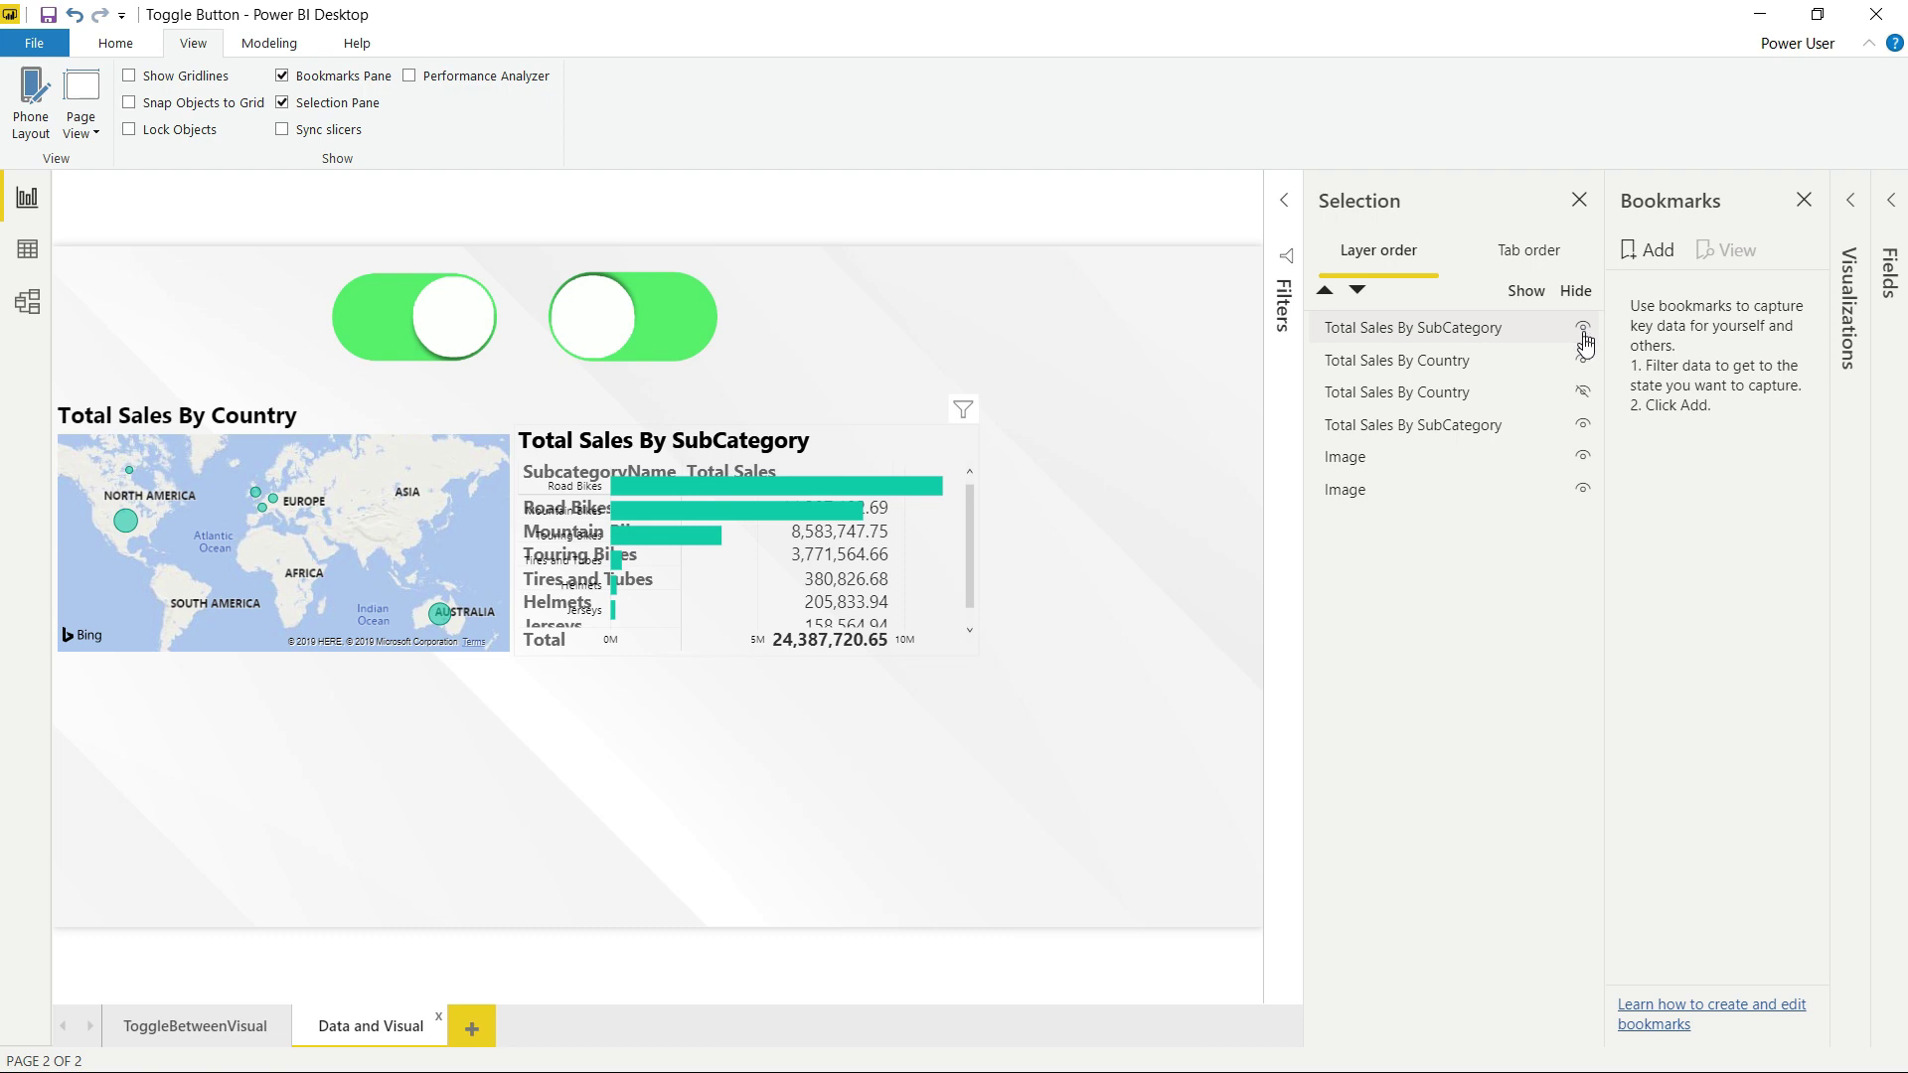
click(1582, 425)
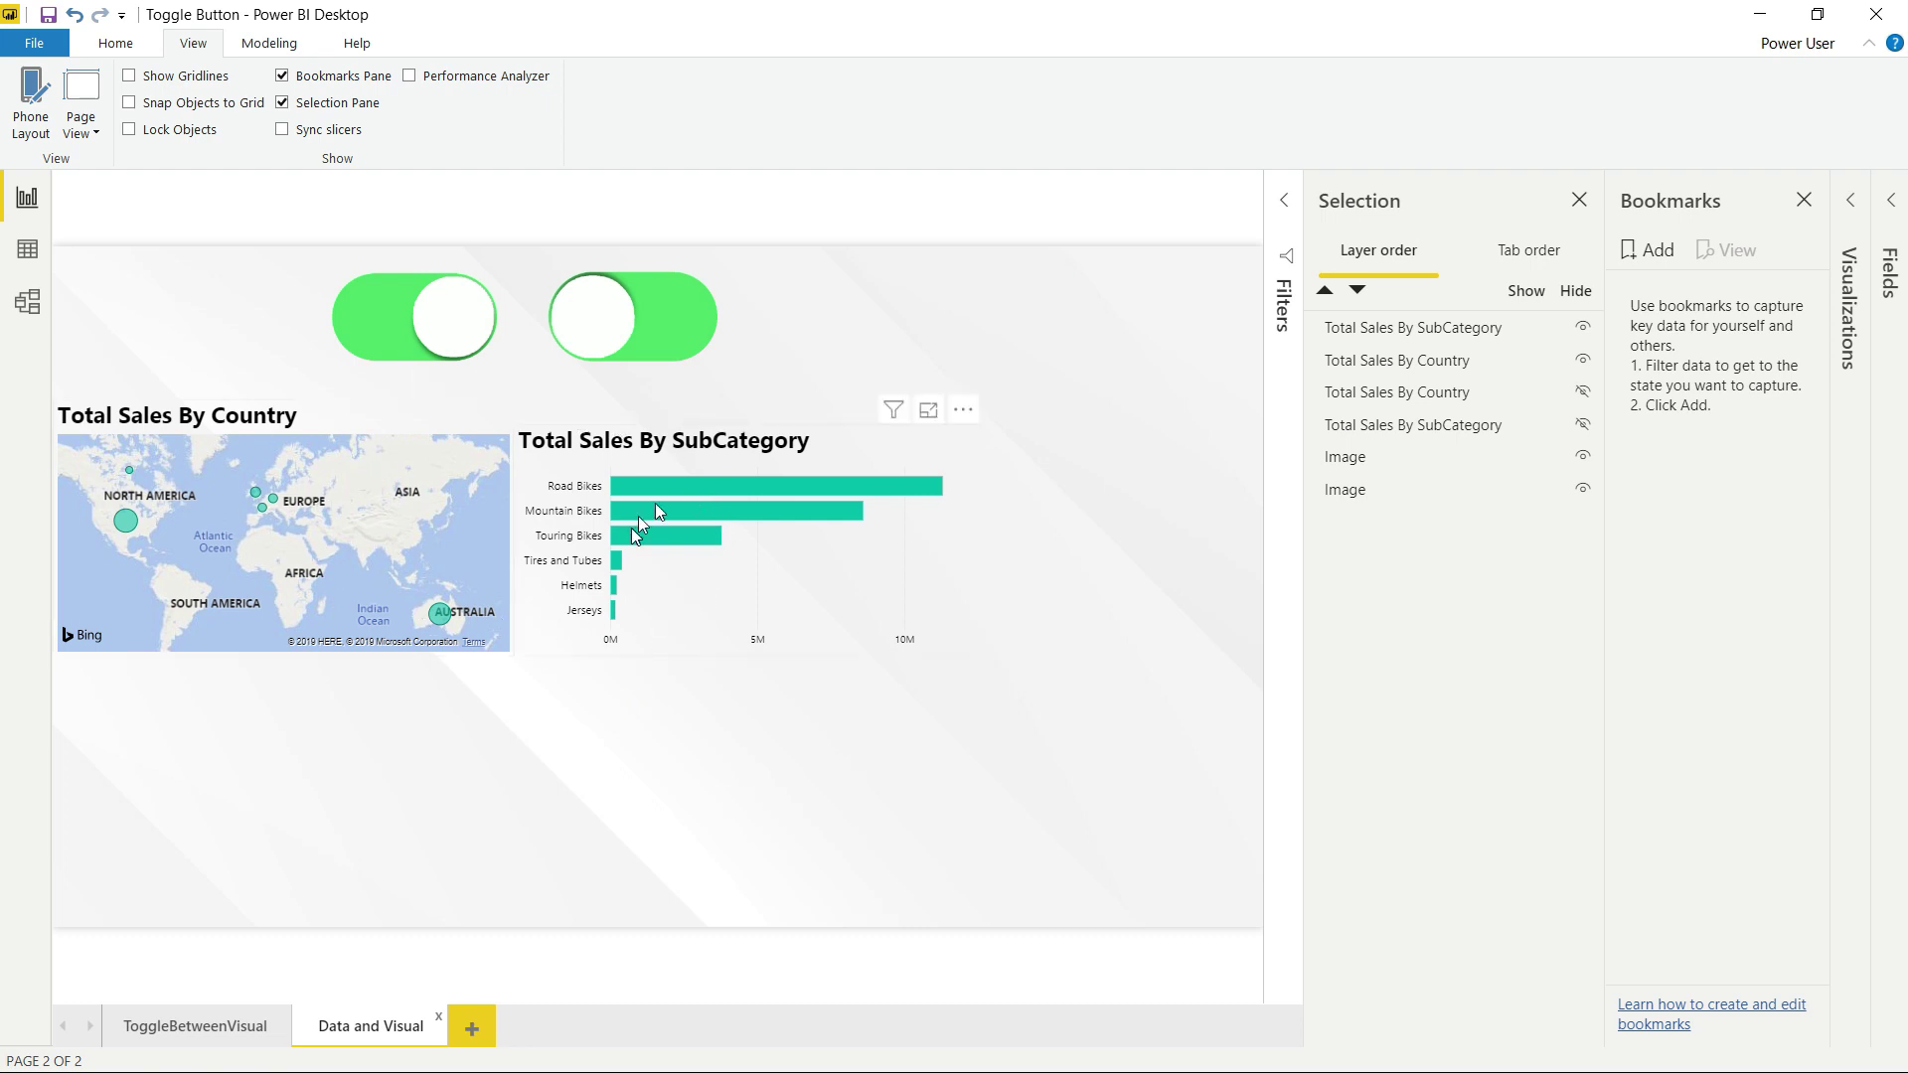
Identify the toggle image with its knob on the left, stack it exactly over the other toggle image, and clear the selection
mouse_move(646, 494)
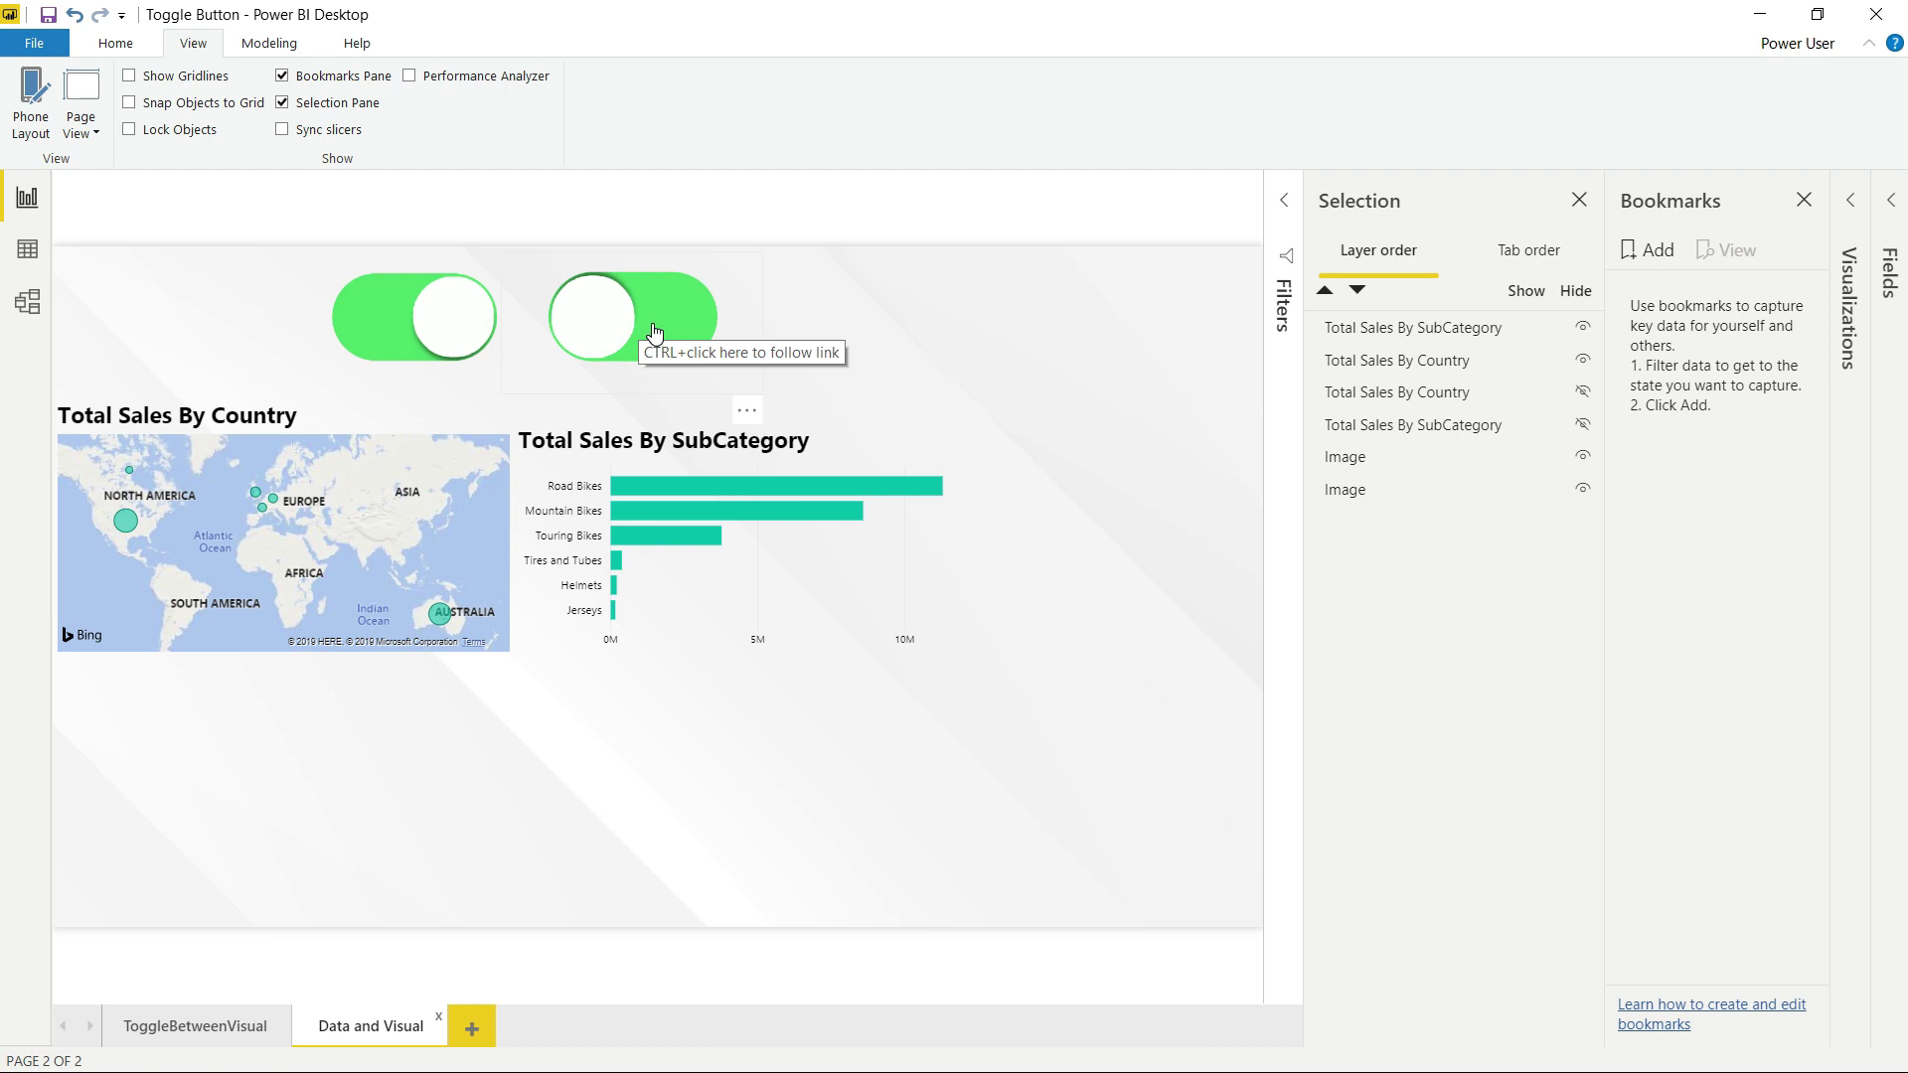
click(1581, 460)
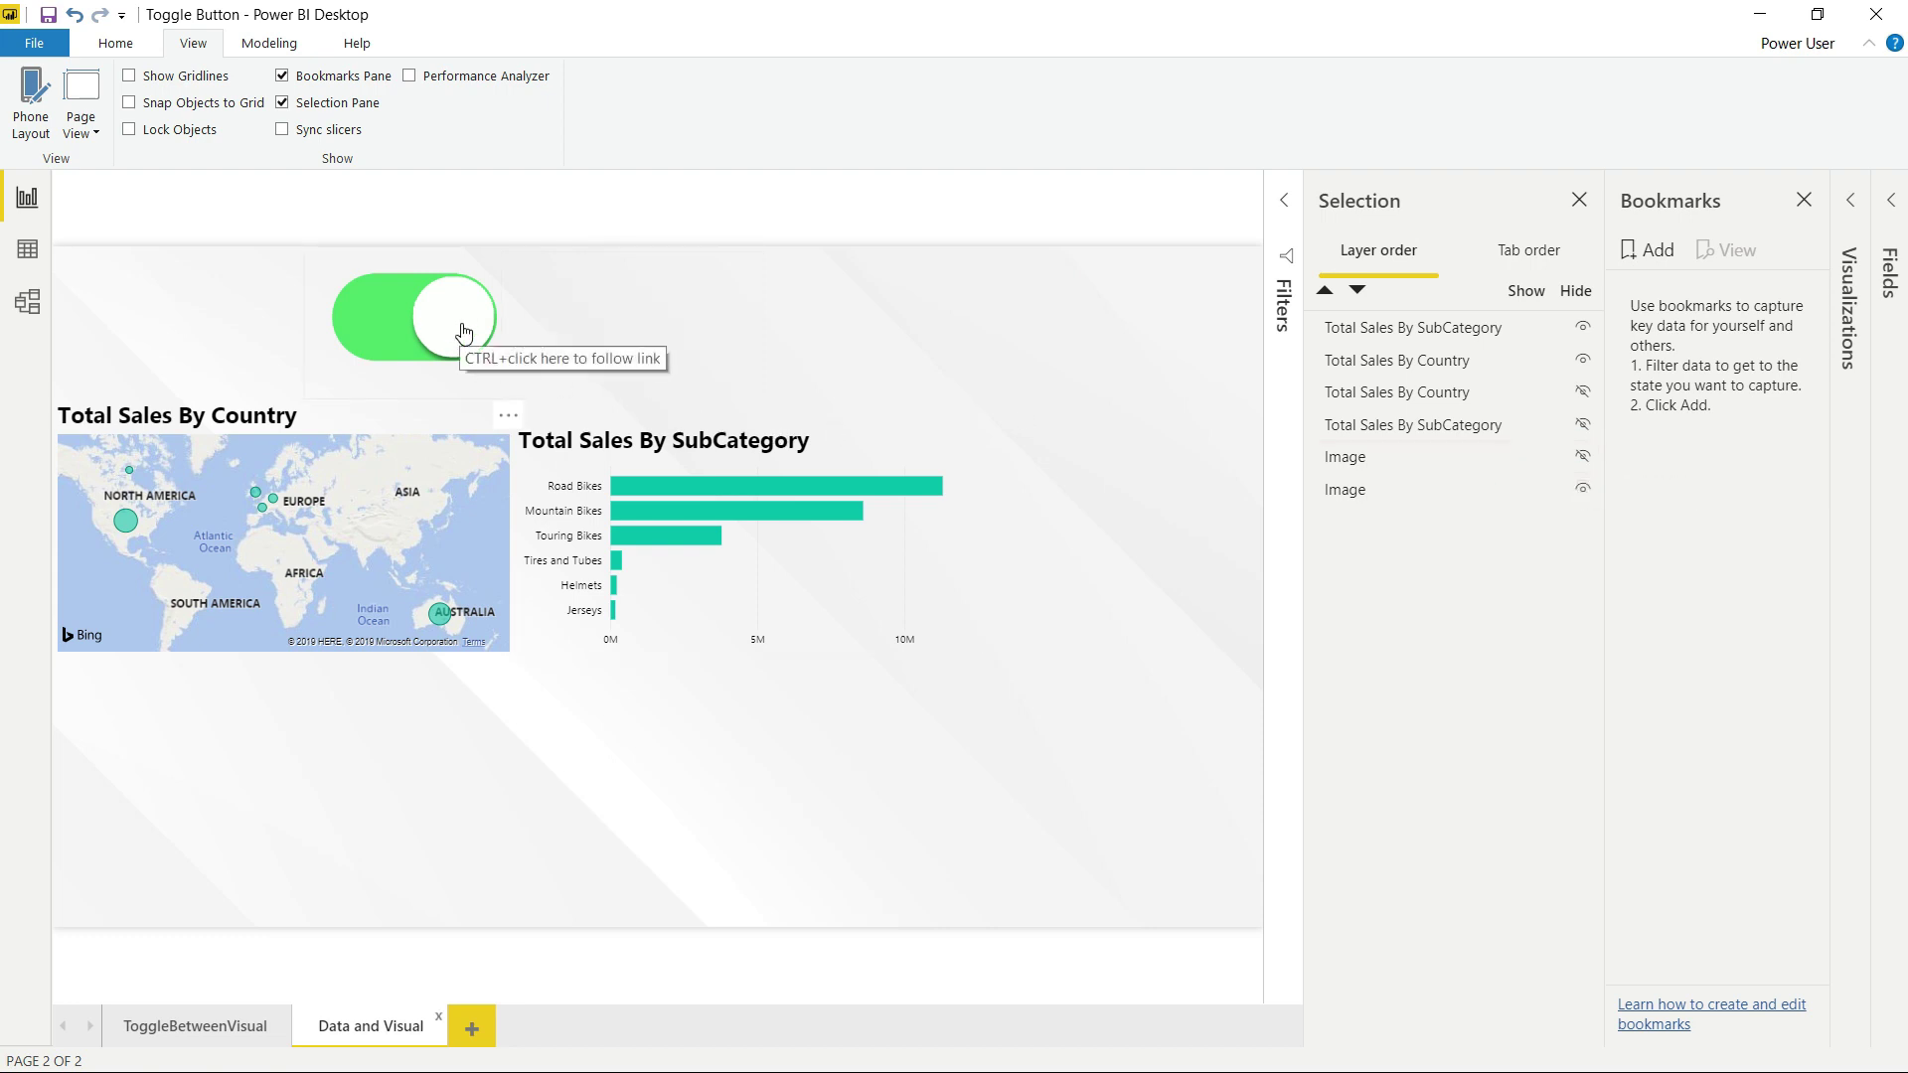
click(1580, 464)
drag(732, 357, 524, 360)
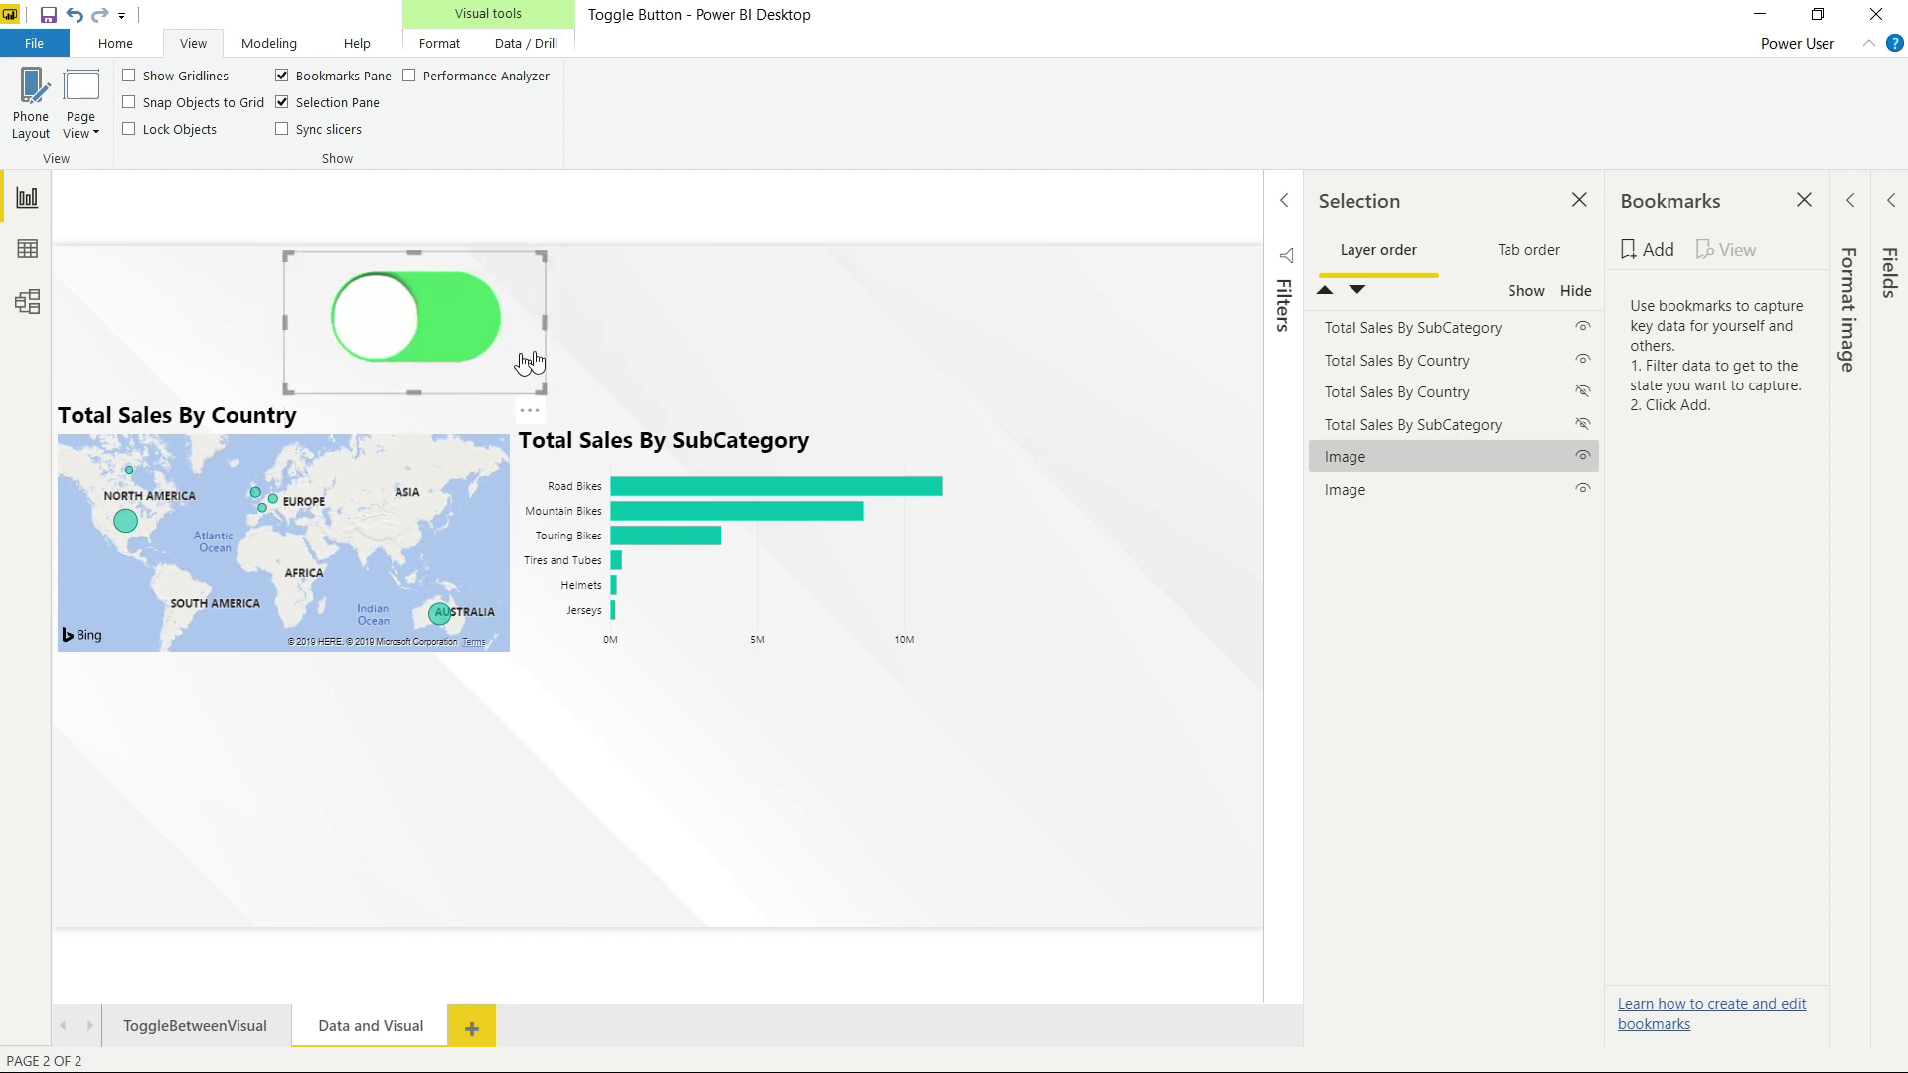
click(746, 308)
click(685, 308)
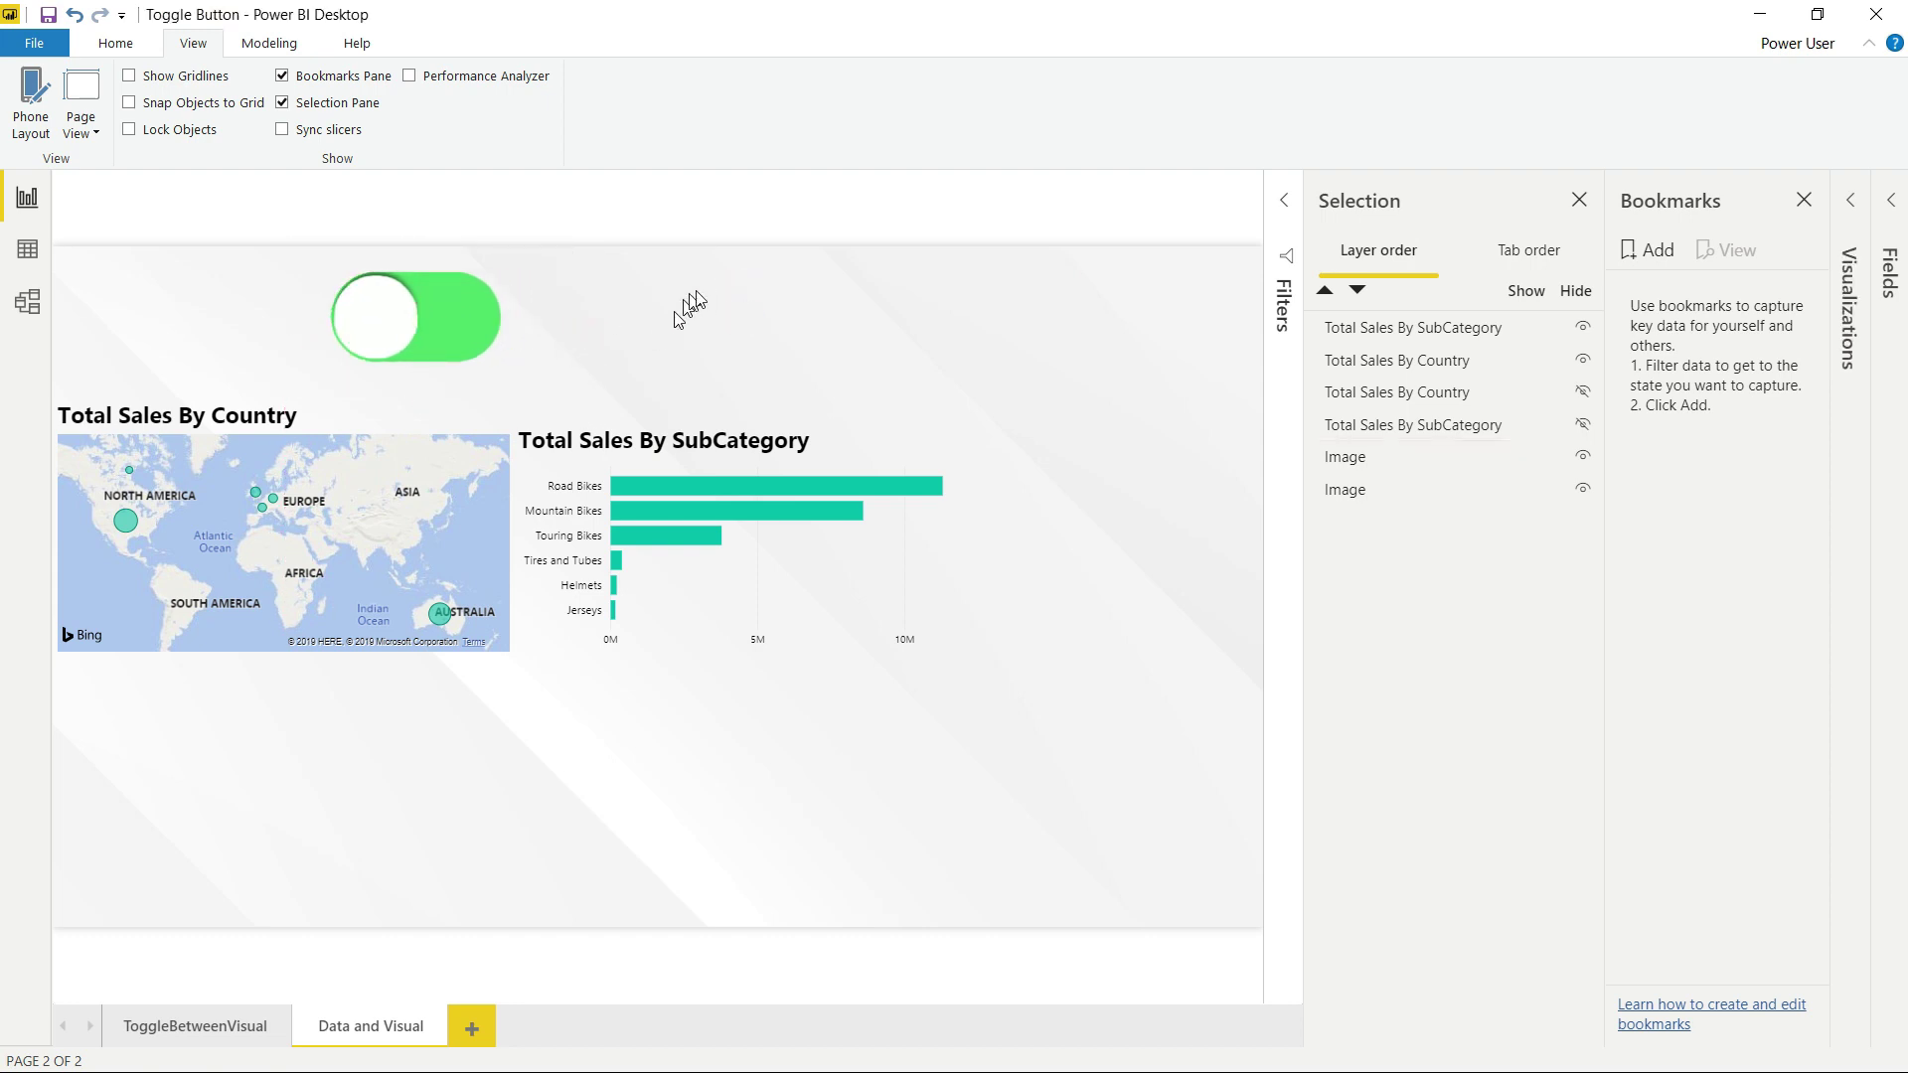
Hide the toggle image with its knob on the right, keeping the left-knob toggle image visible
click(1582, 457)
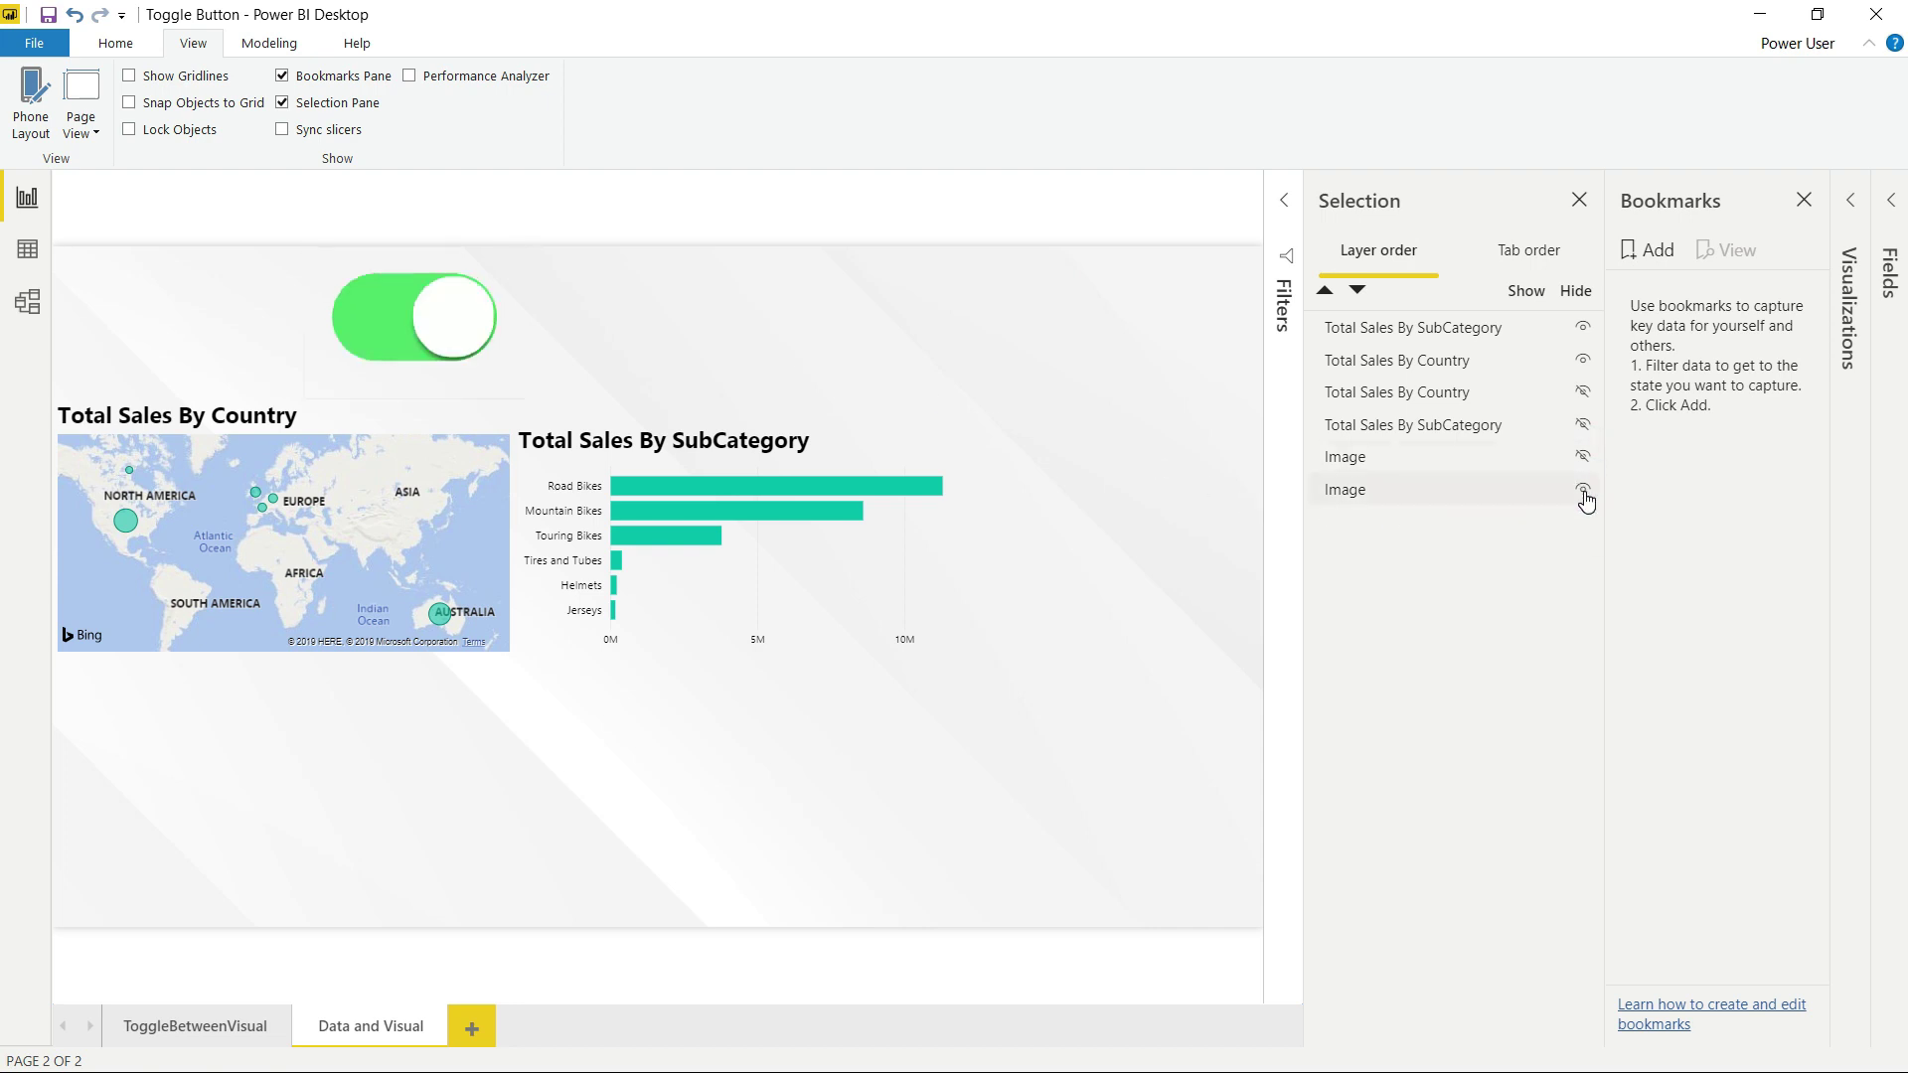
click(1582, 456)
click(1582, 489)
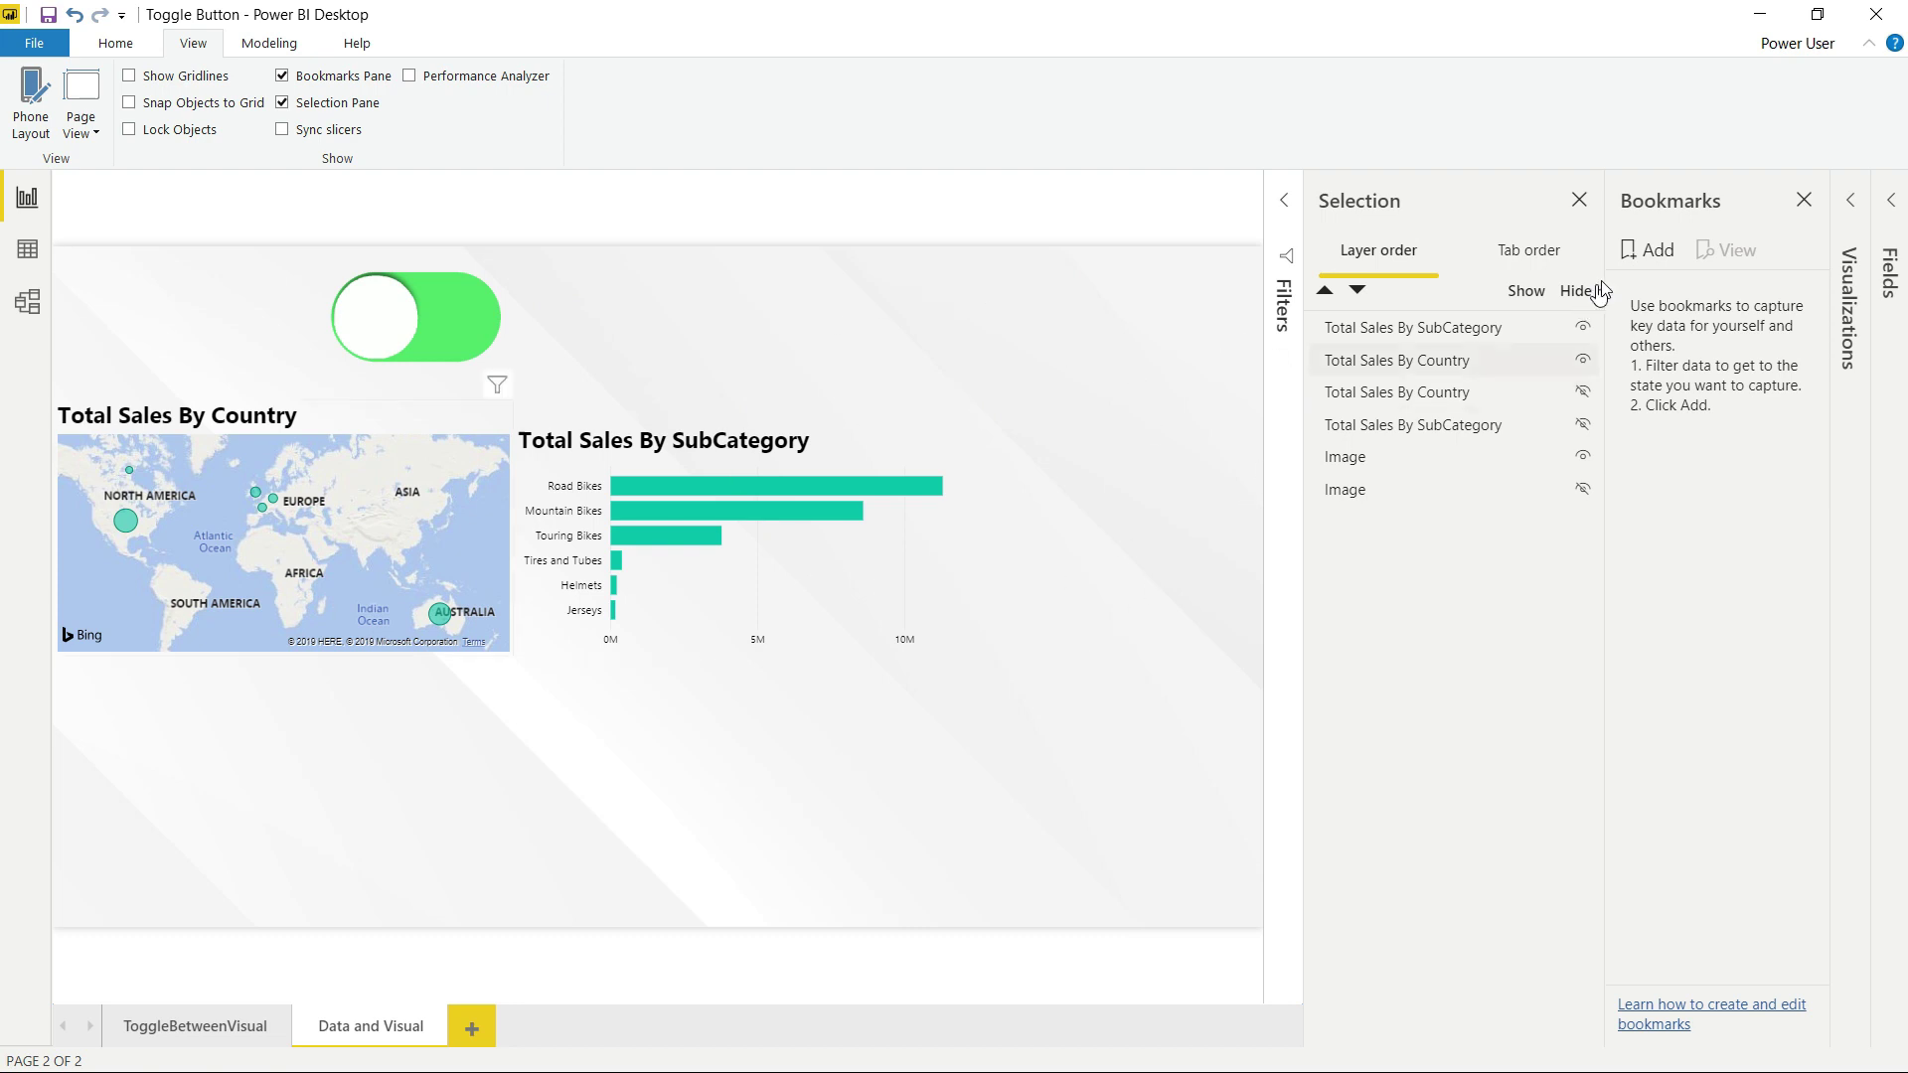
Add a bookmark of the current map and bar chart state and name it Visual View
click(1640, 254)
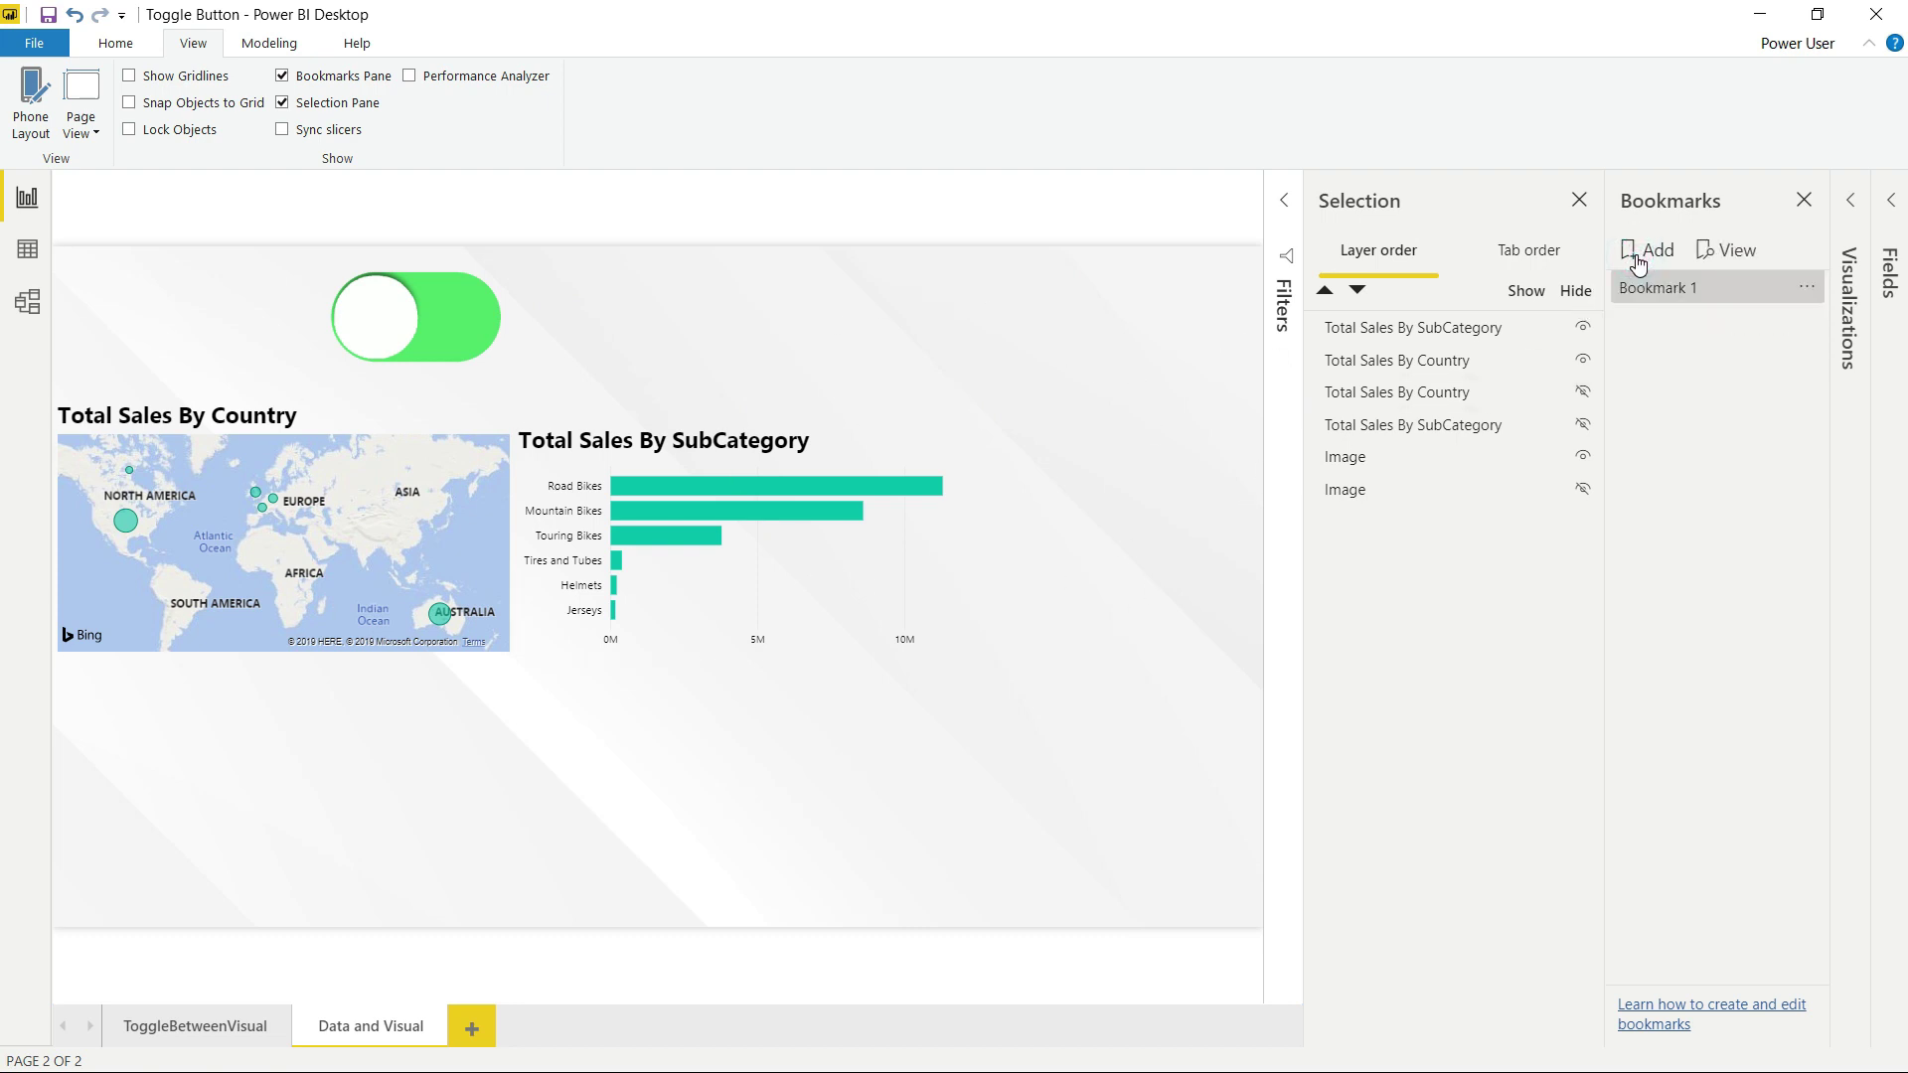
click(1804, 290)
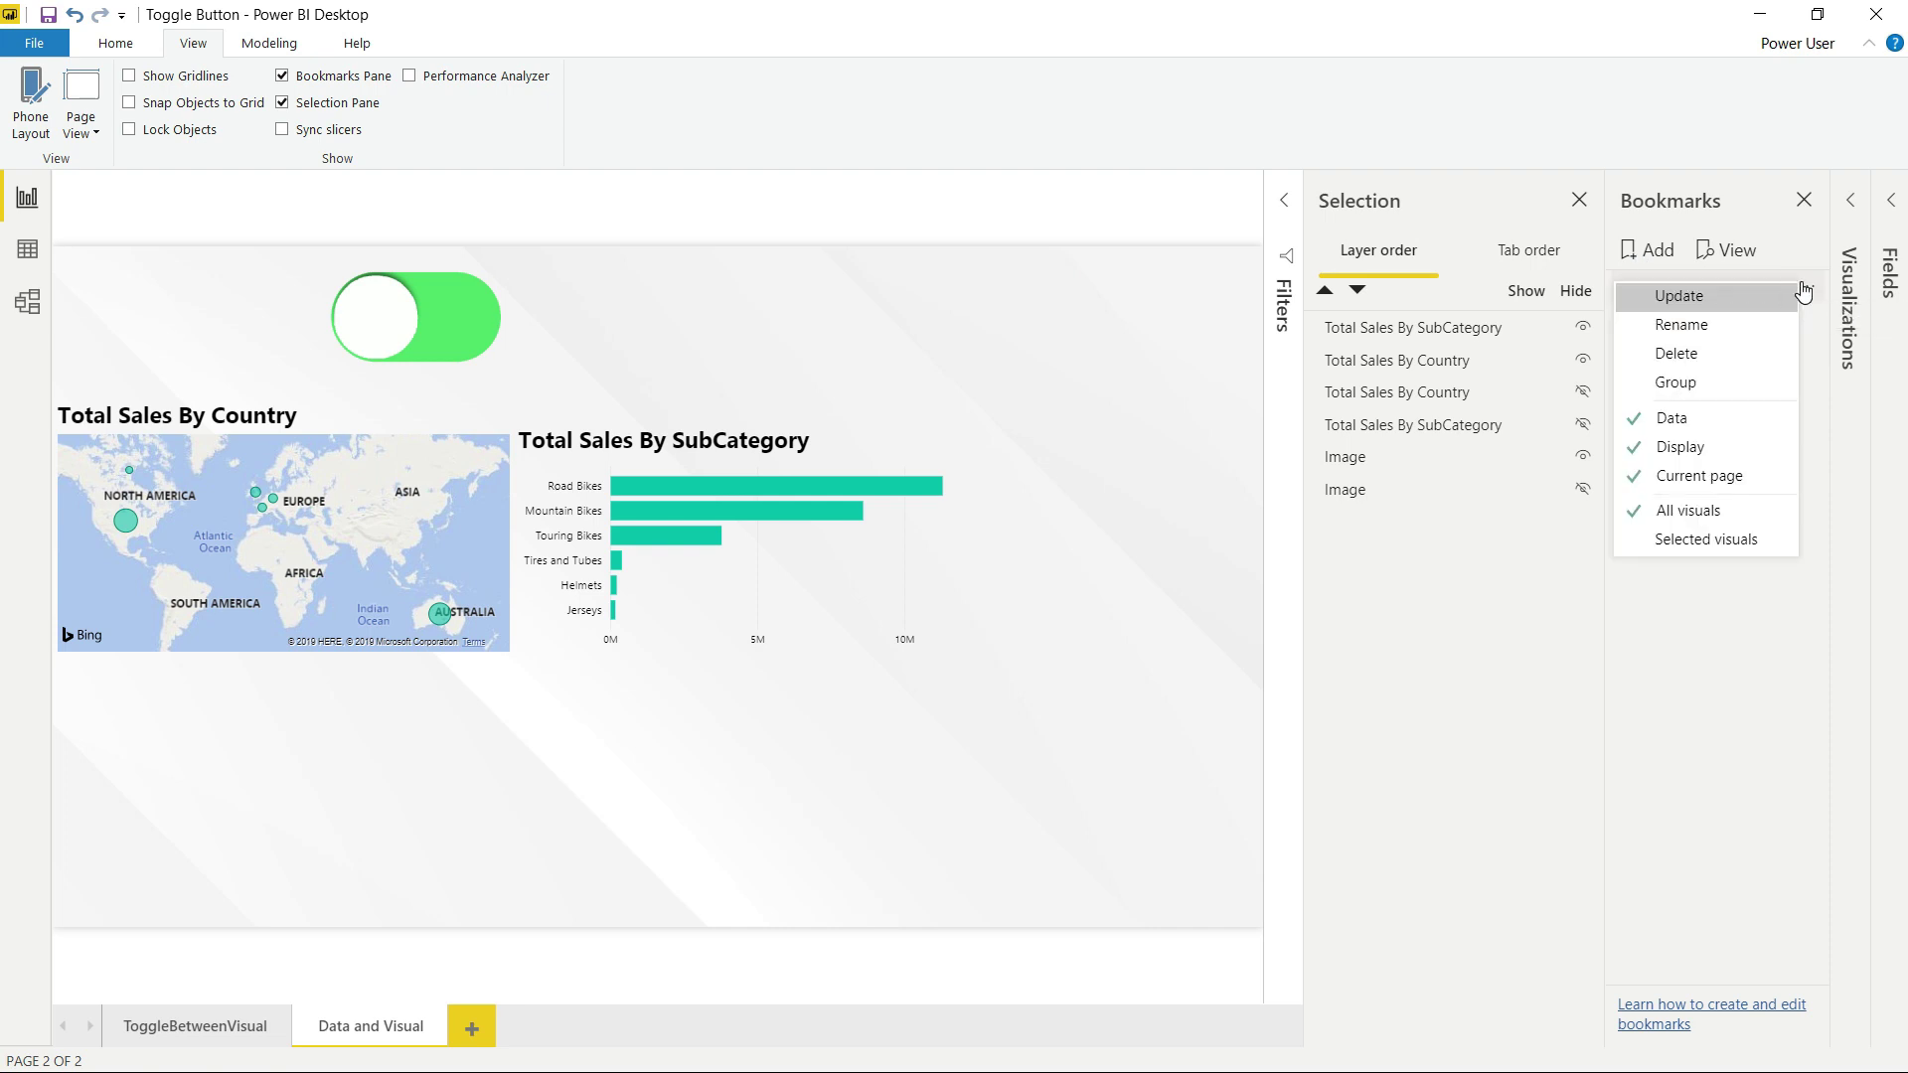
click(1739, 322)
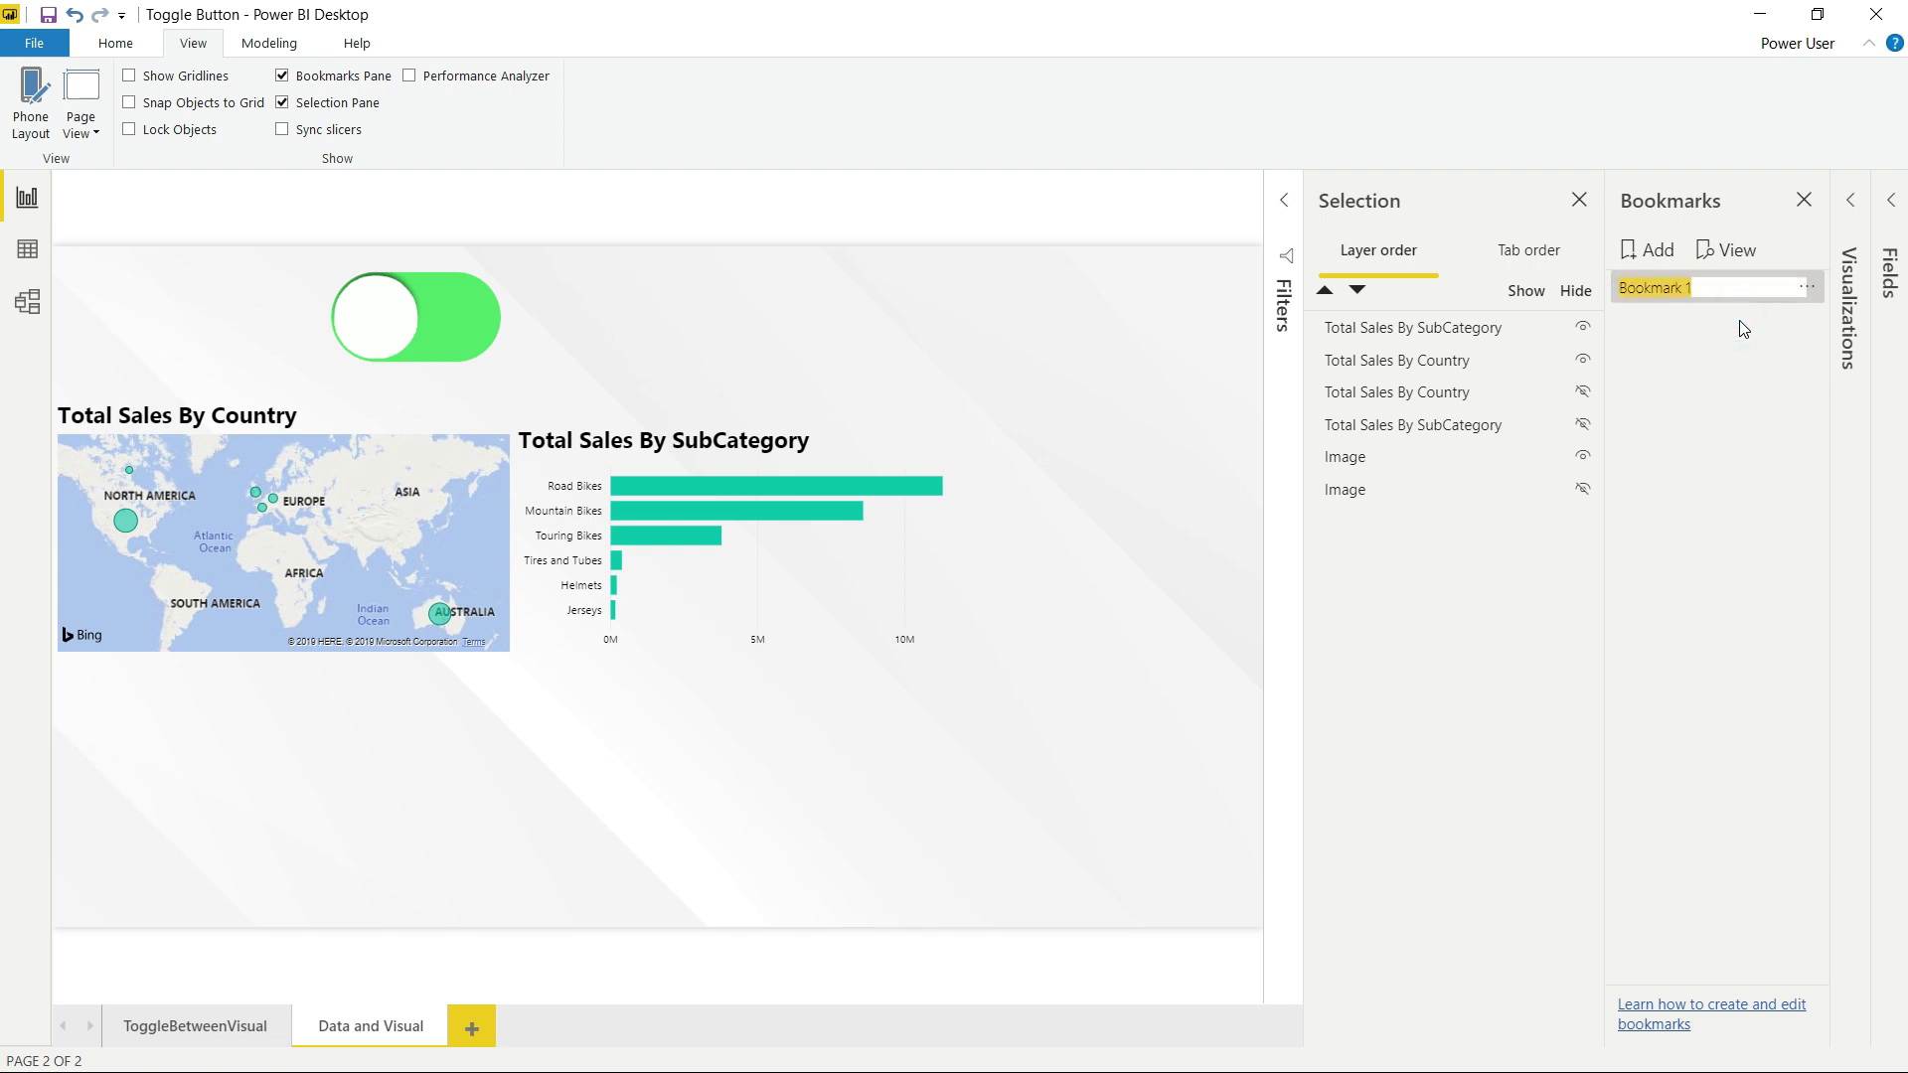
text(Visual View)
click(1144, 779)
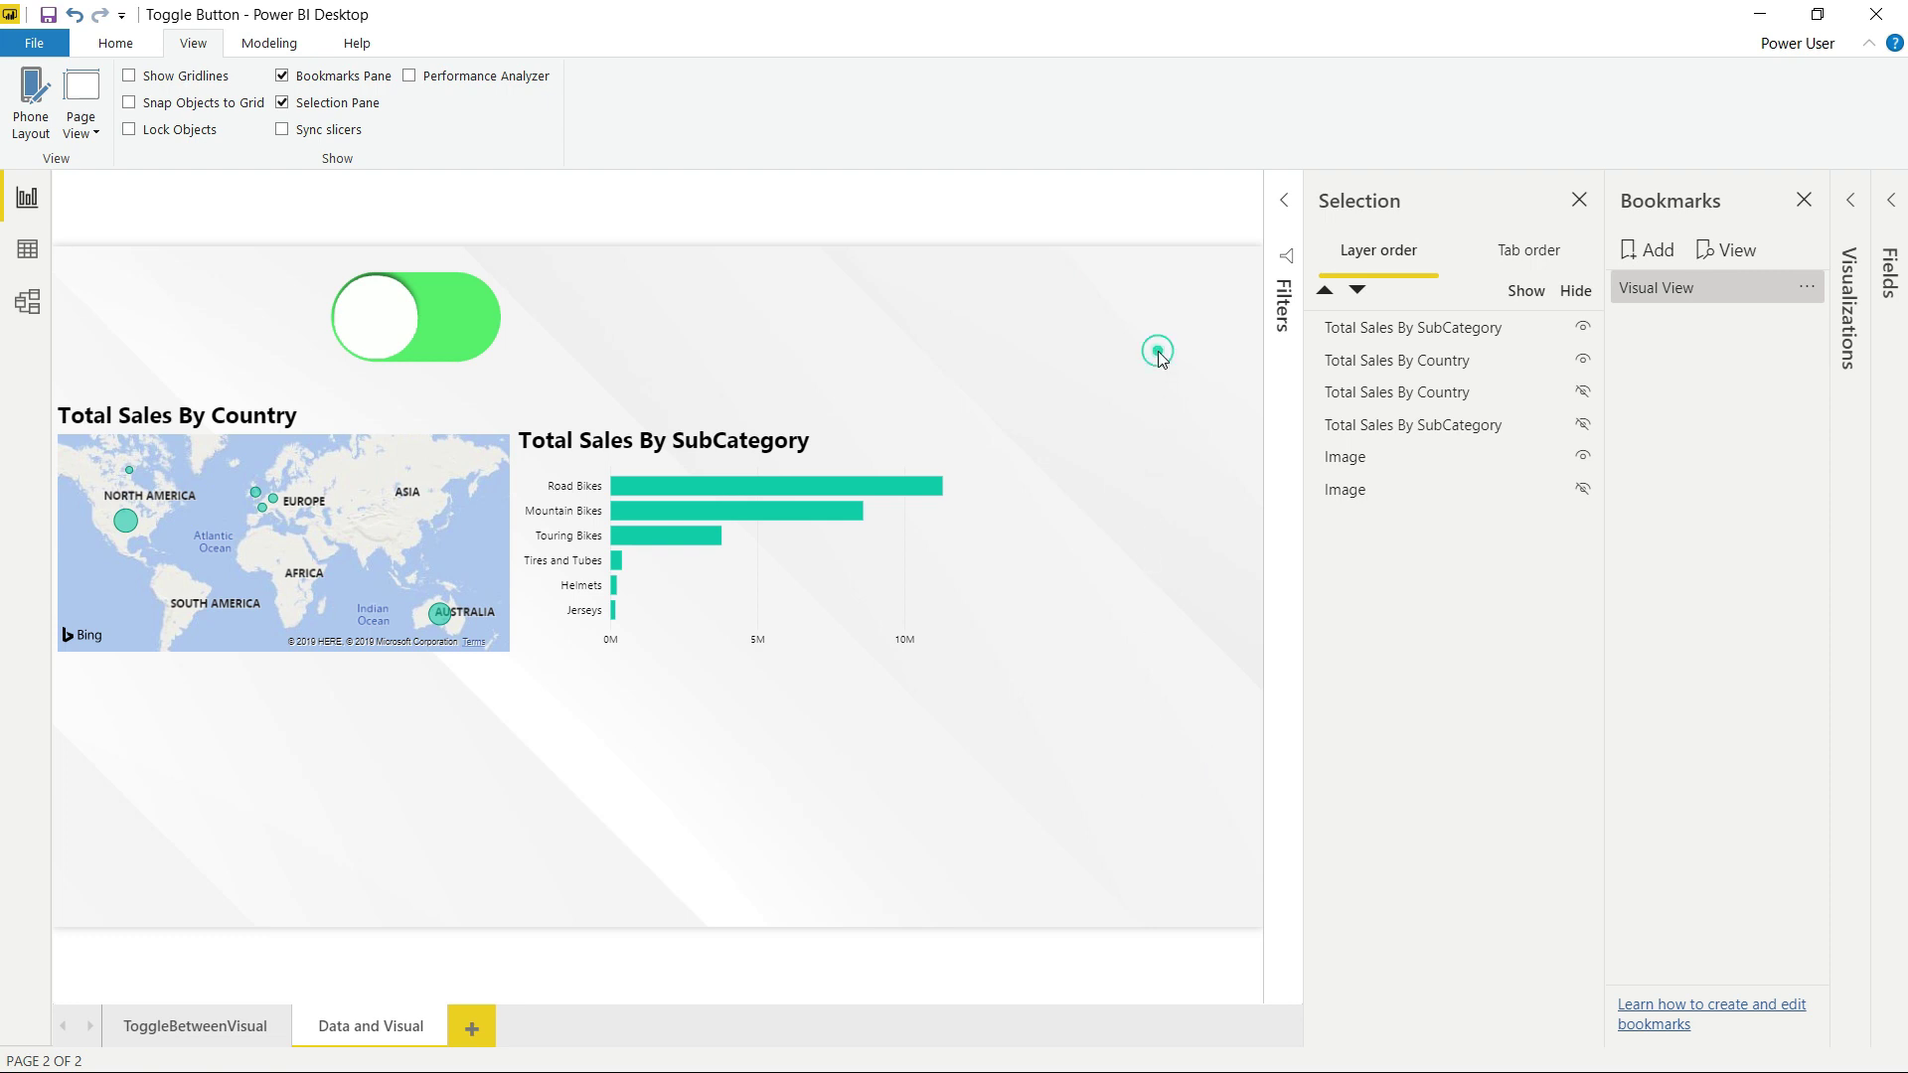
Add a second bookmark and name it Matrix View
click(1662, 255)
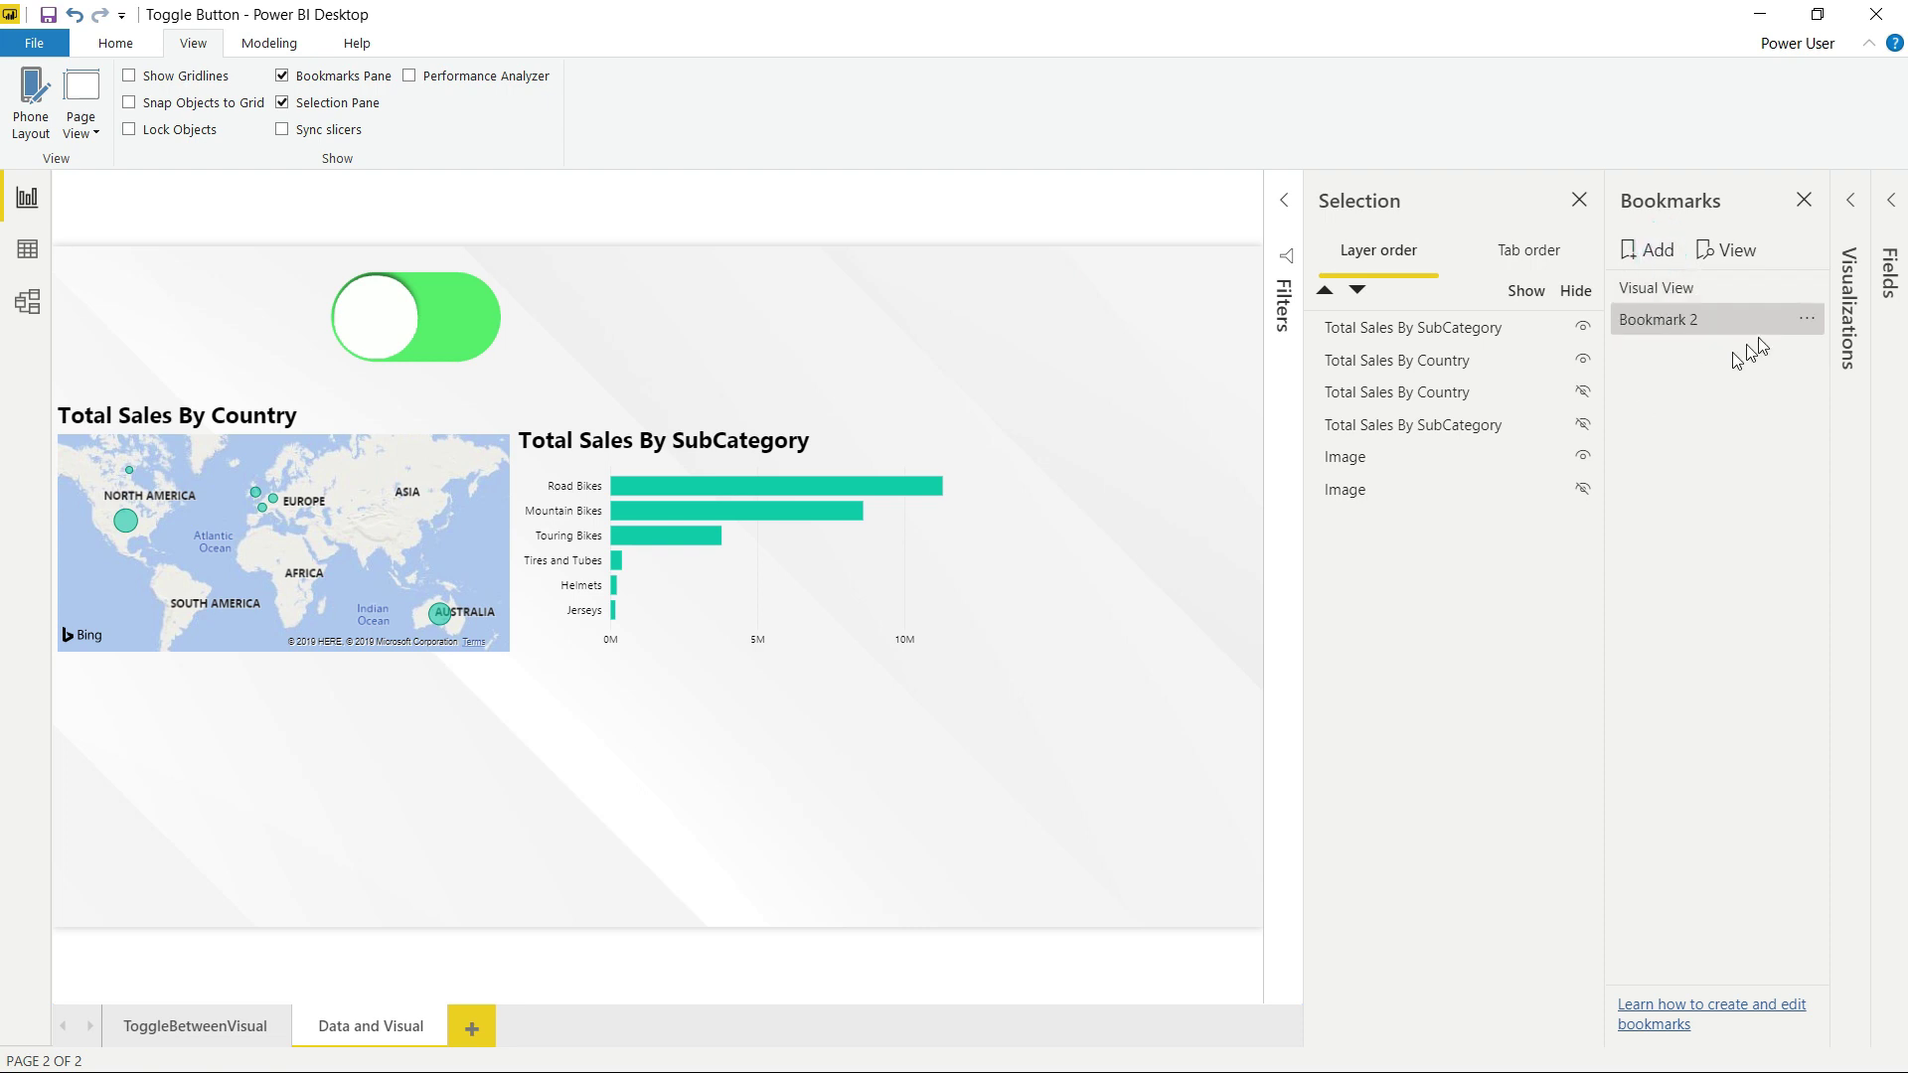
click(1807, 319)
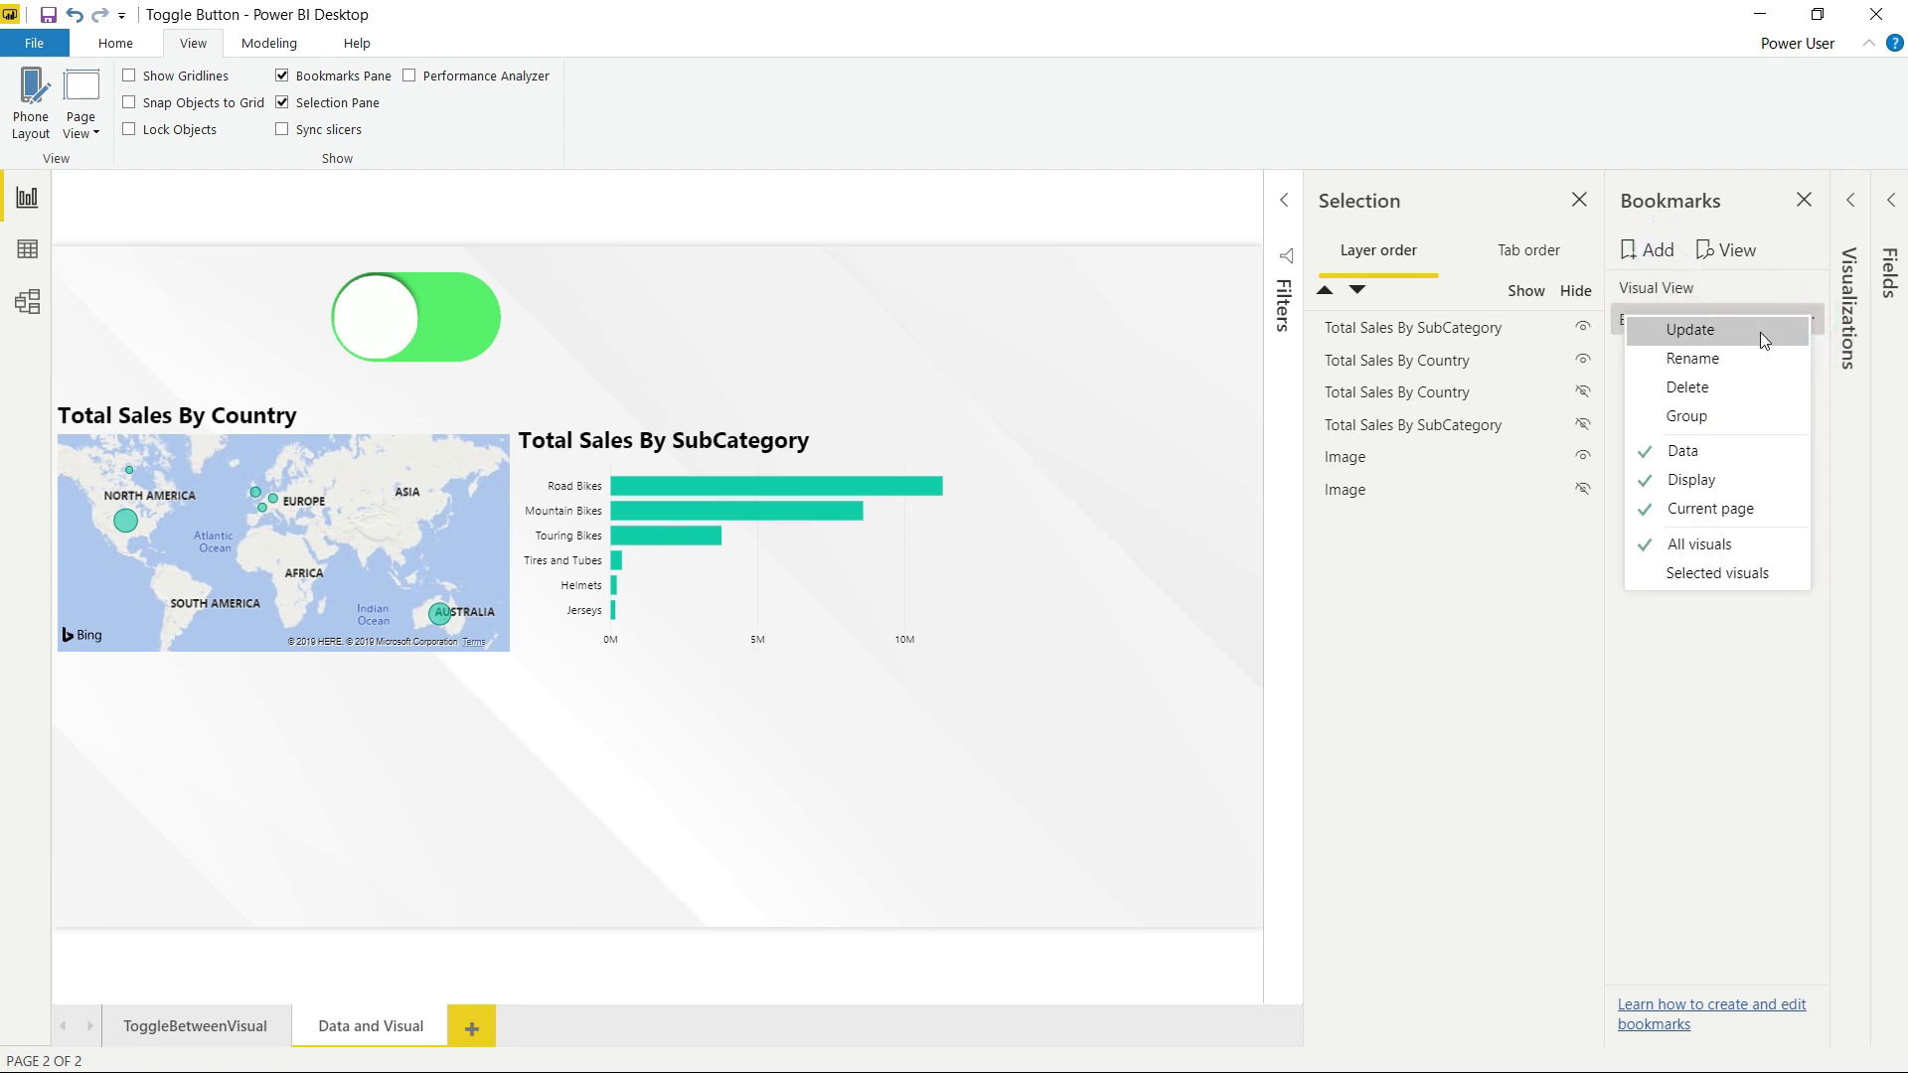
click(1740, 358)
text(Matrix View)
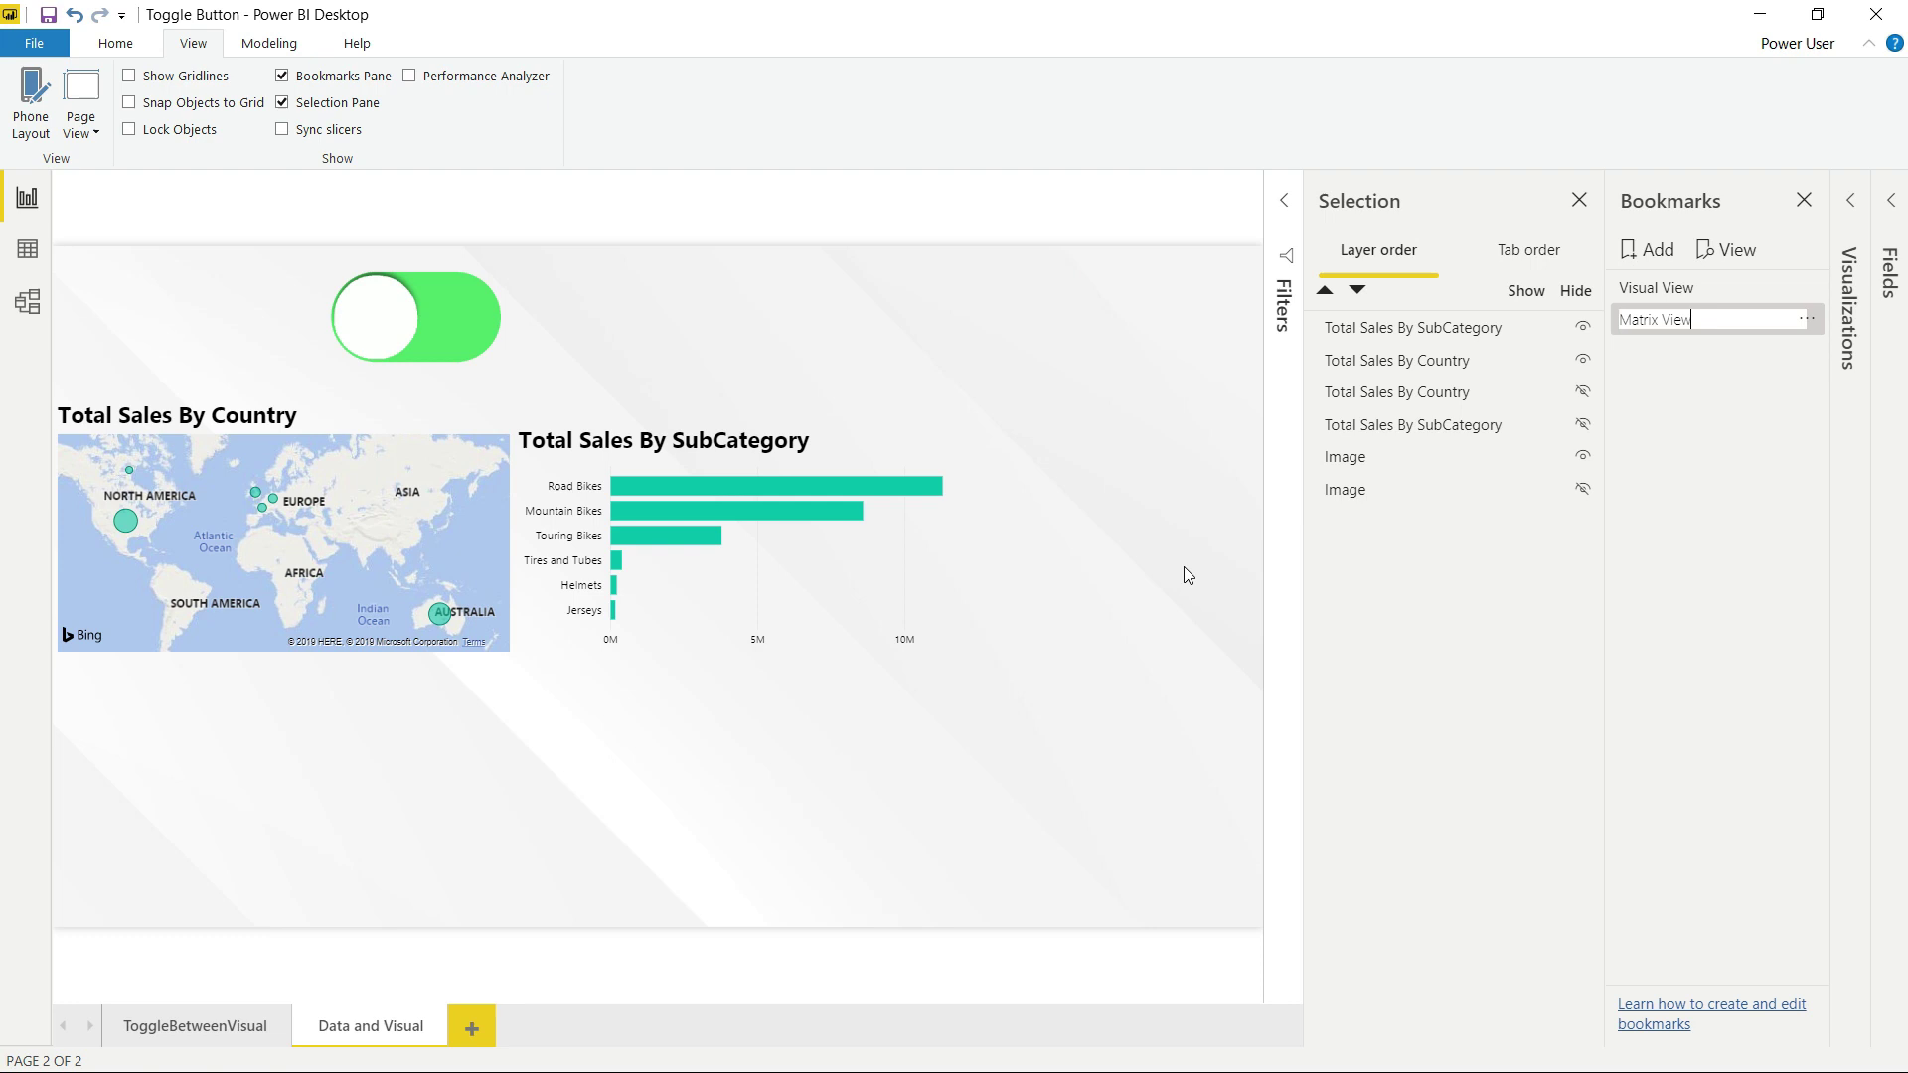
click(1184, 567)
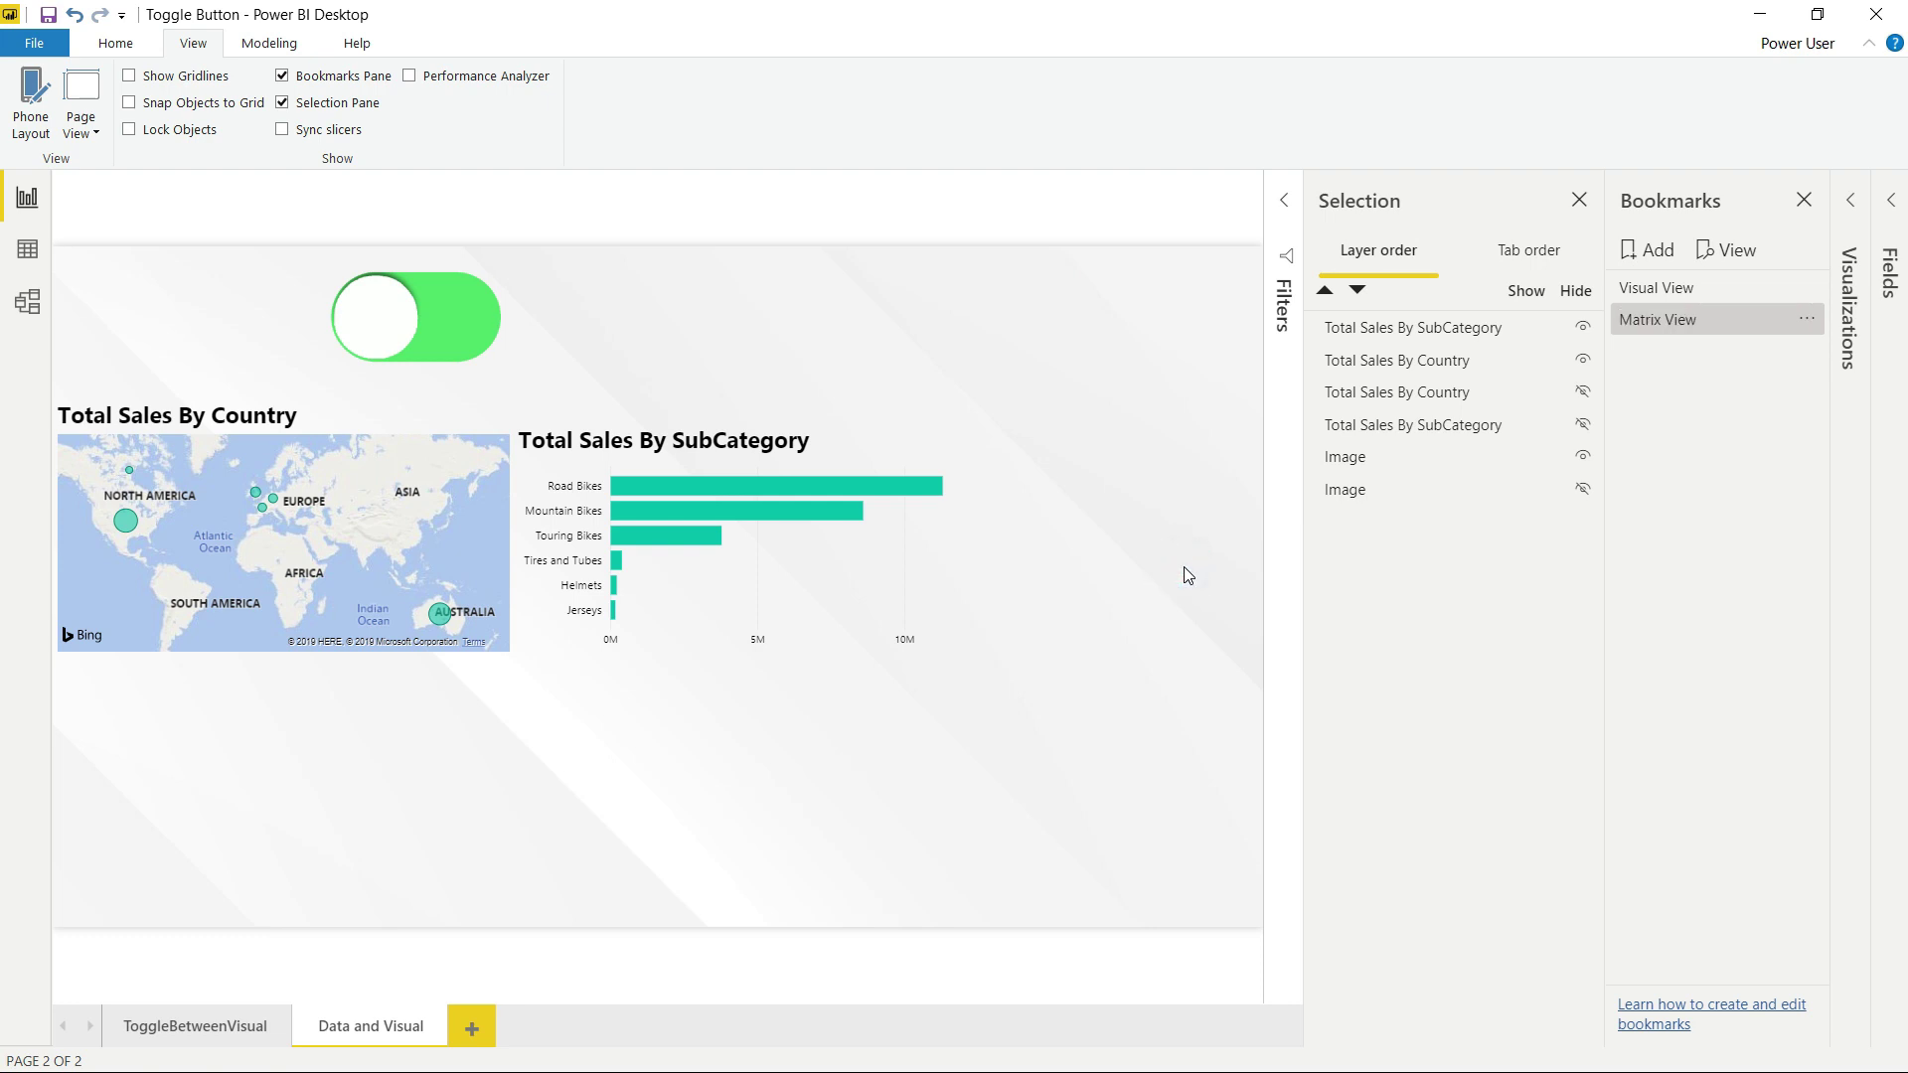
Show both matrices and the right-knob toggle image, and hide the map, the bar chart and the left-knob toggle image
click(1586, 394)
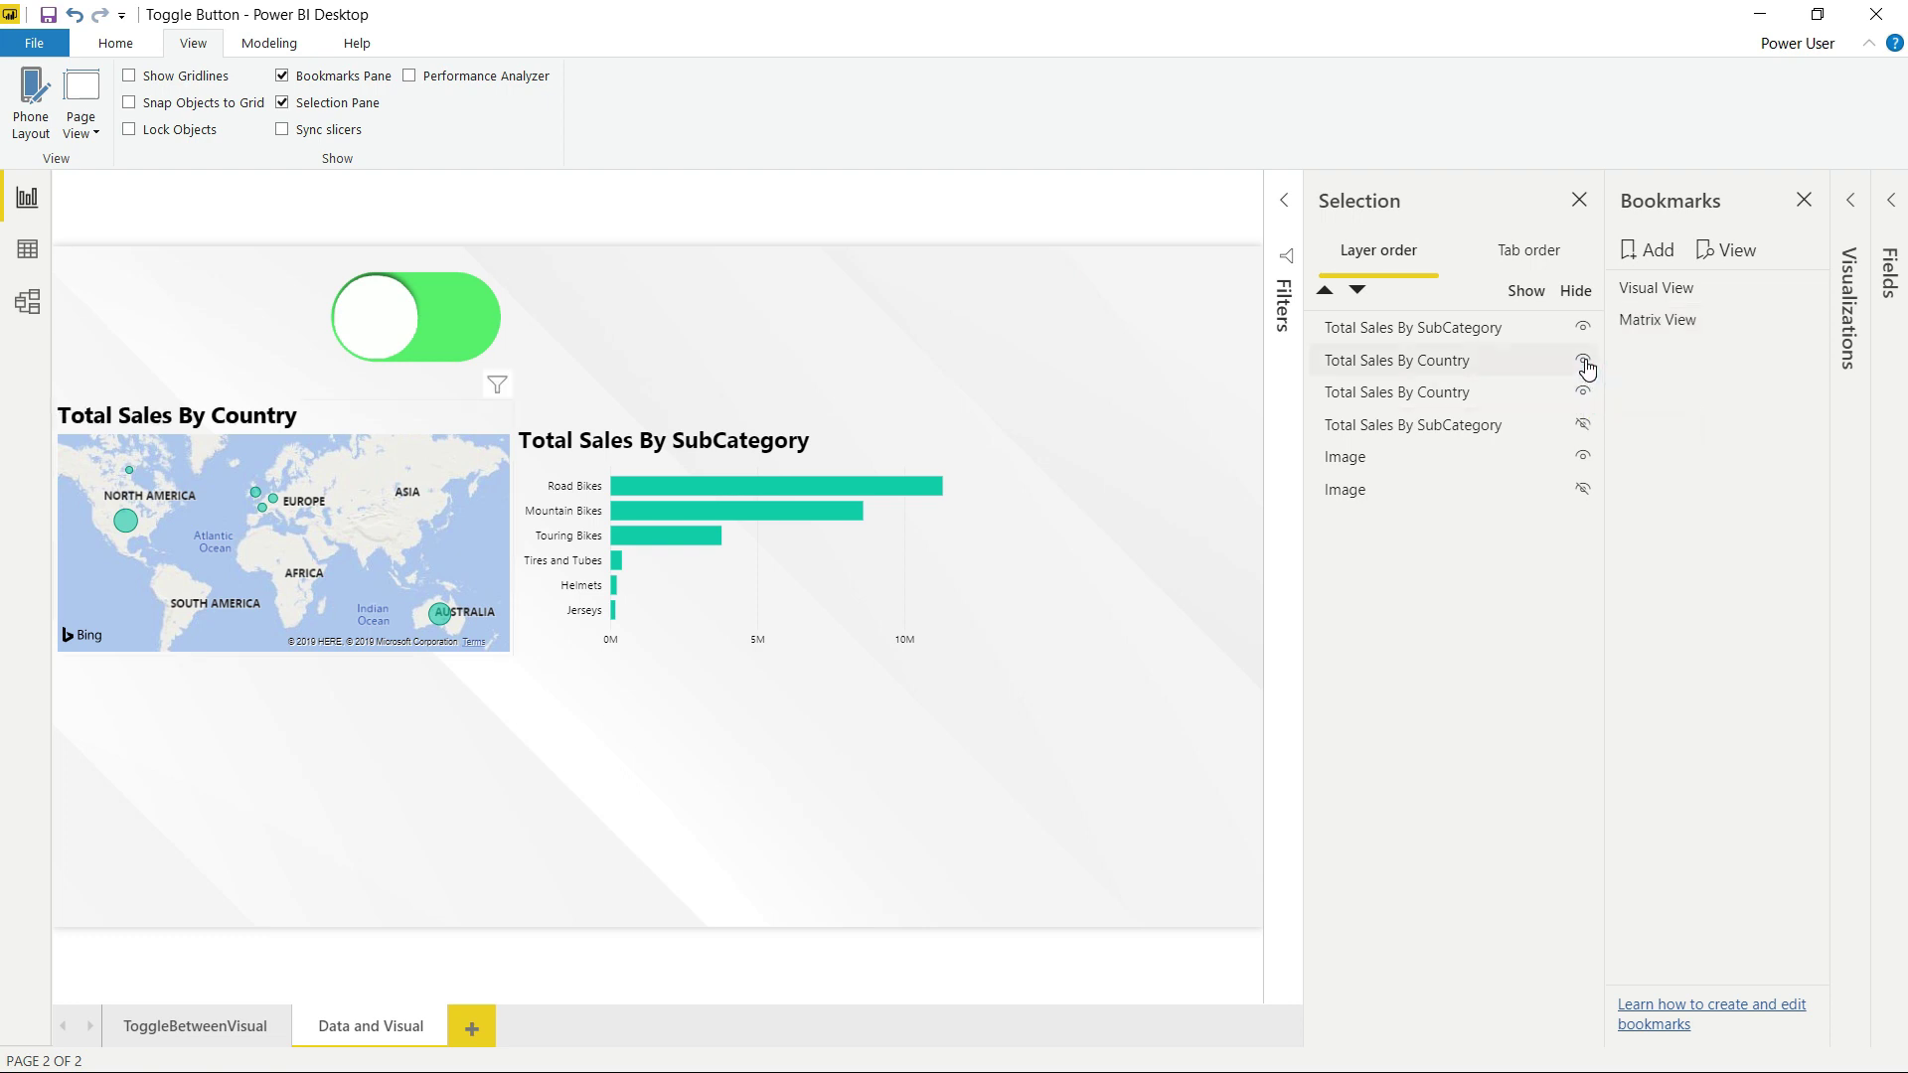
click(1586, 363)
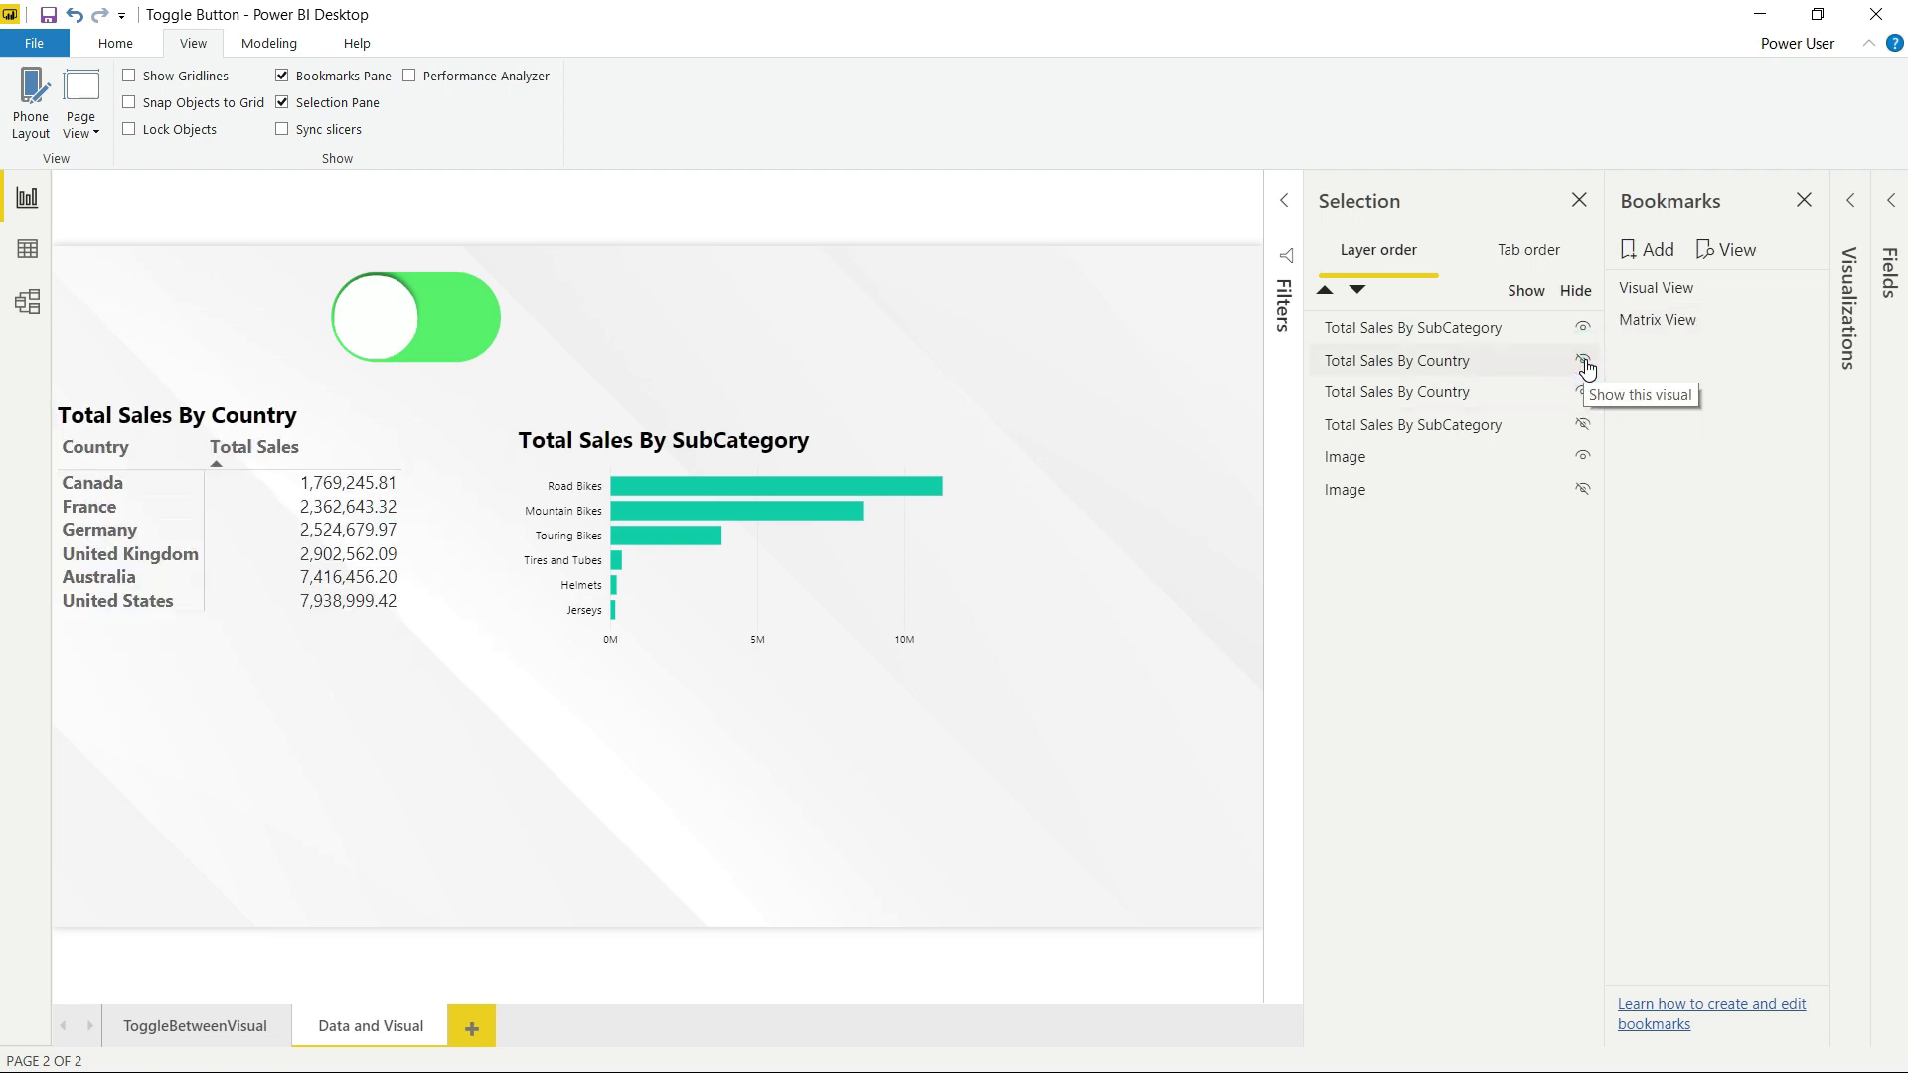
click(1586, 427)
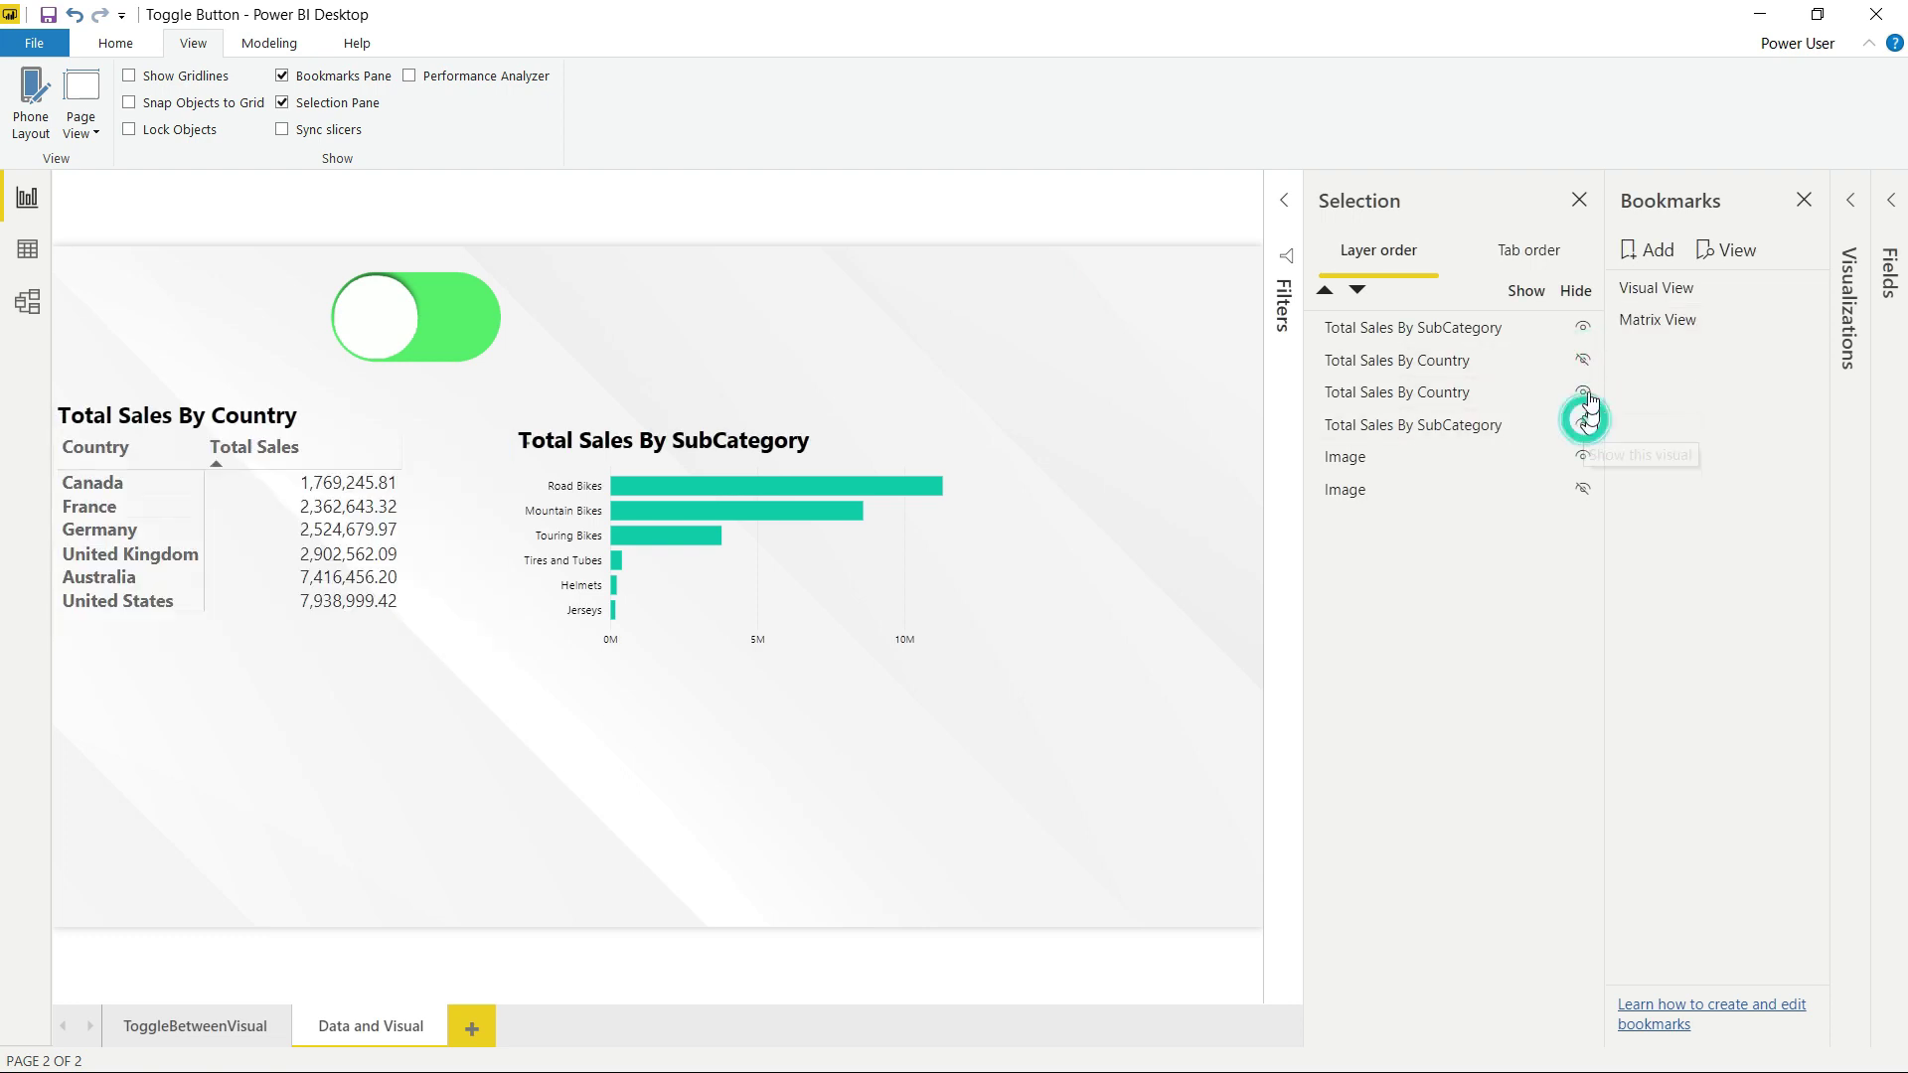
click(1586, 330)
click(1582, 488)
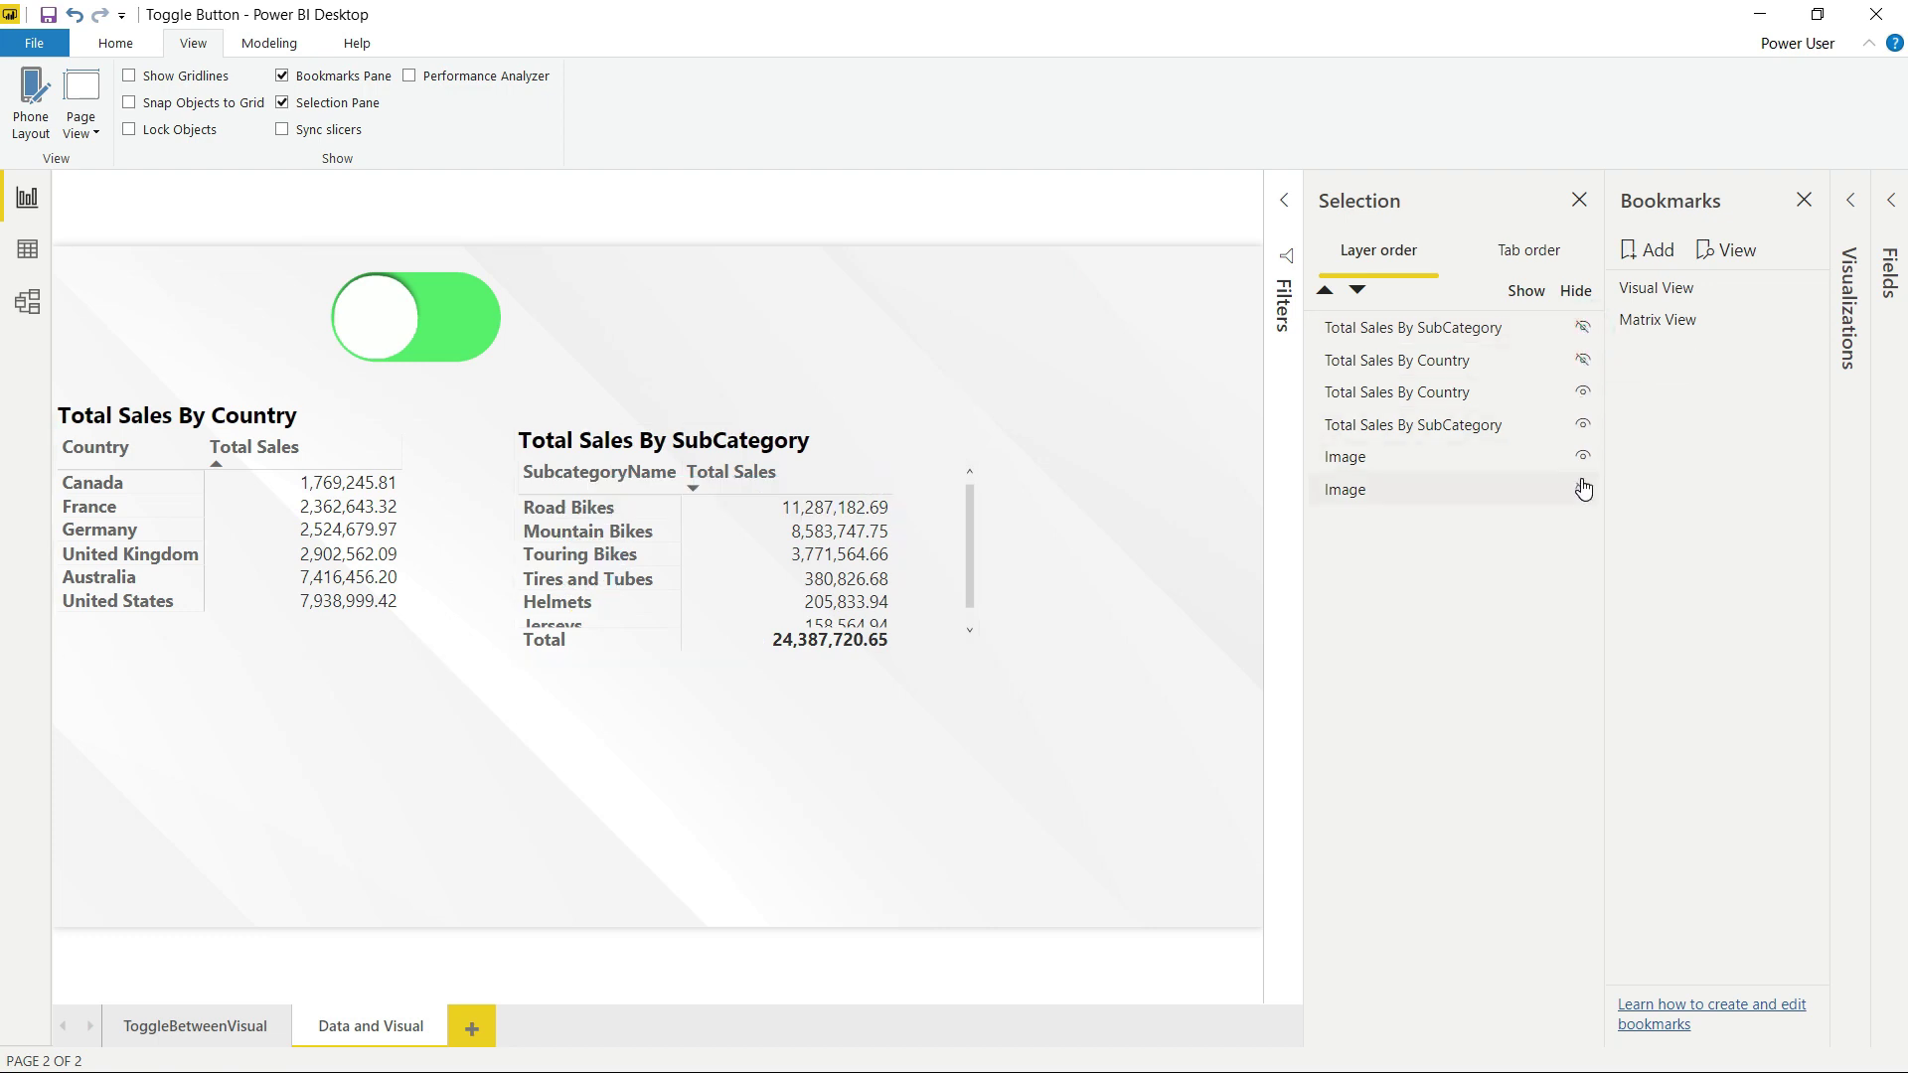
click(1586, 459)
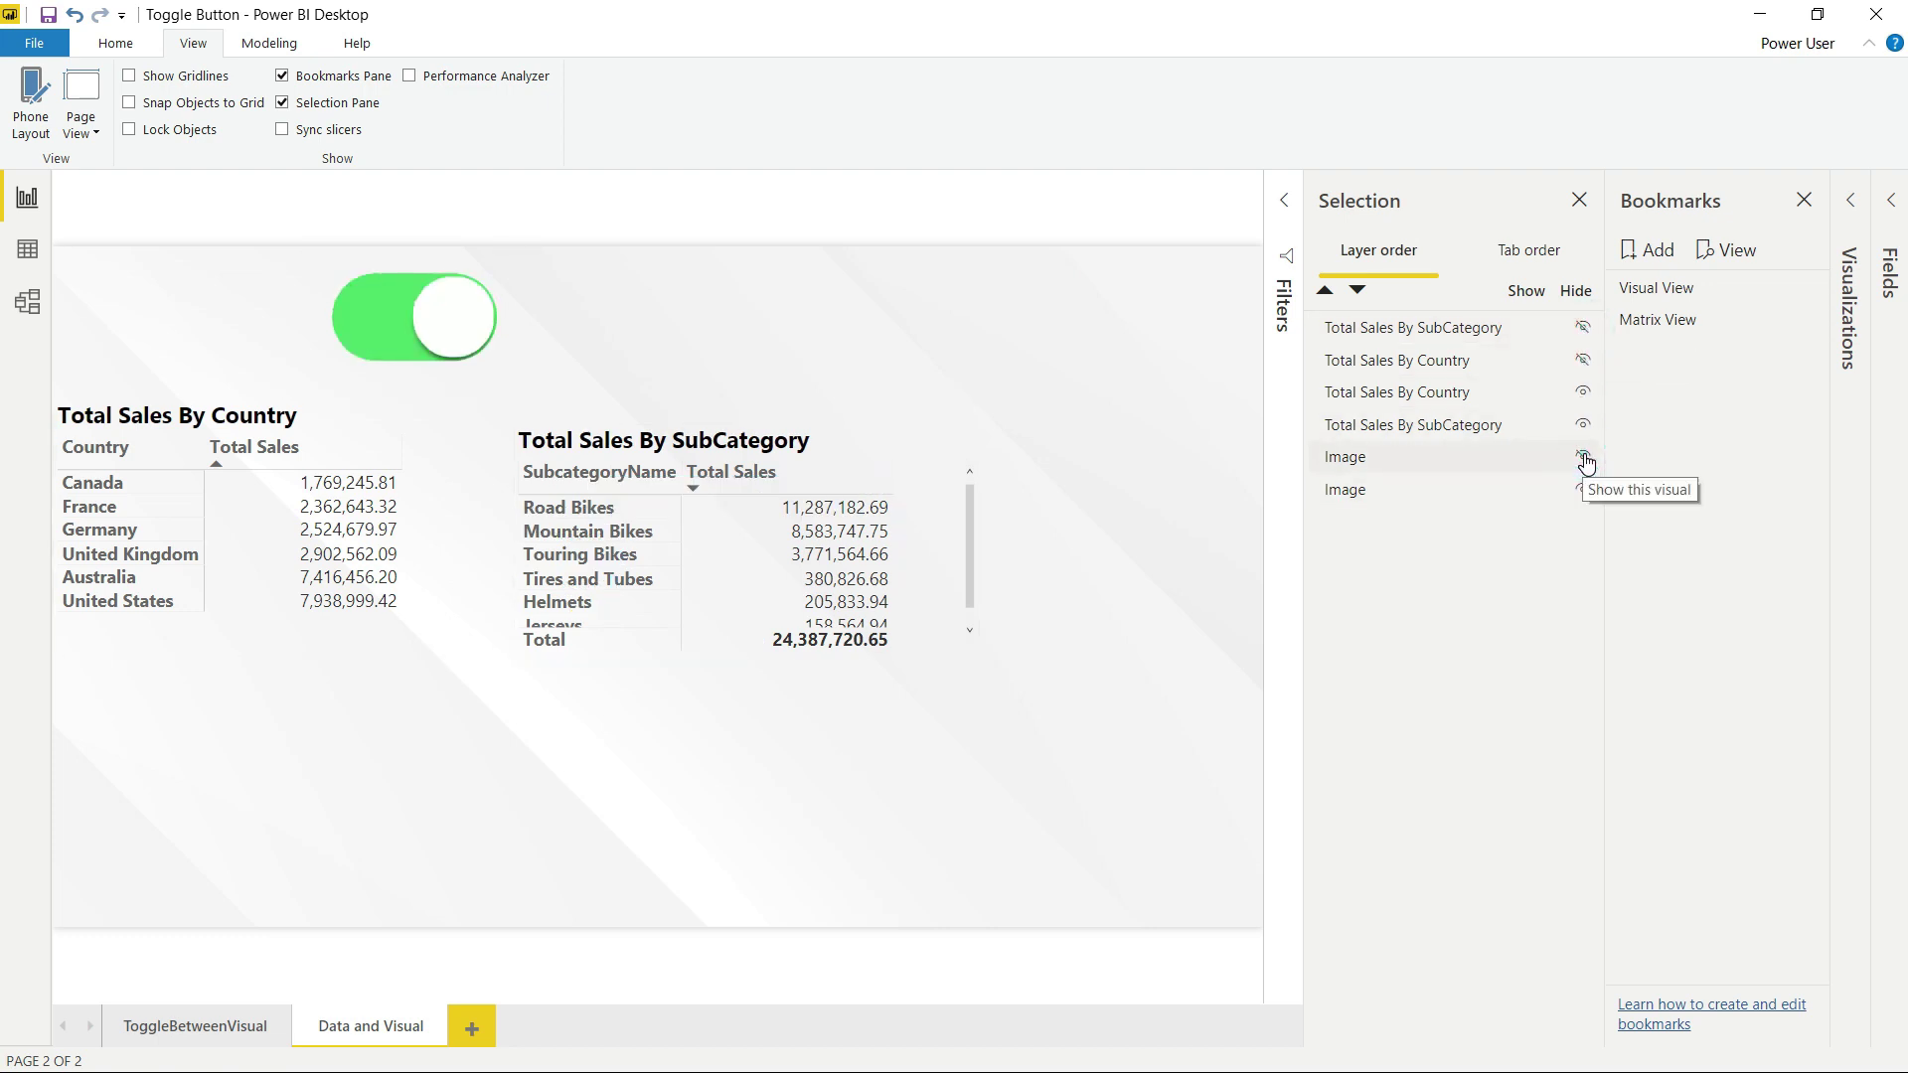
Move the Total Sales By SubCategory matrix up to align its title with the Total Sales By Country matrix
drag(907, 454, 911, 430)
click(1092, 437)
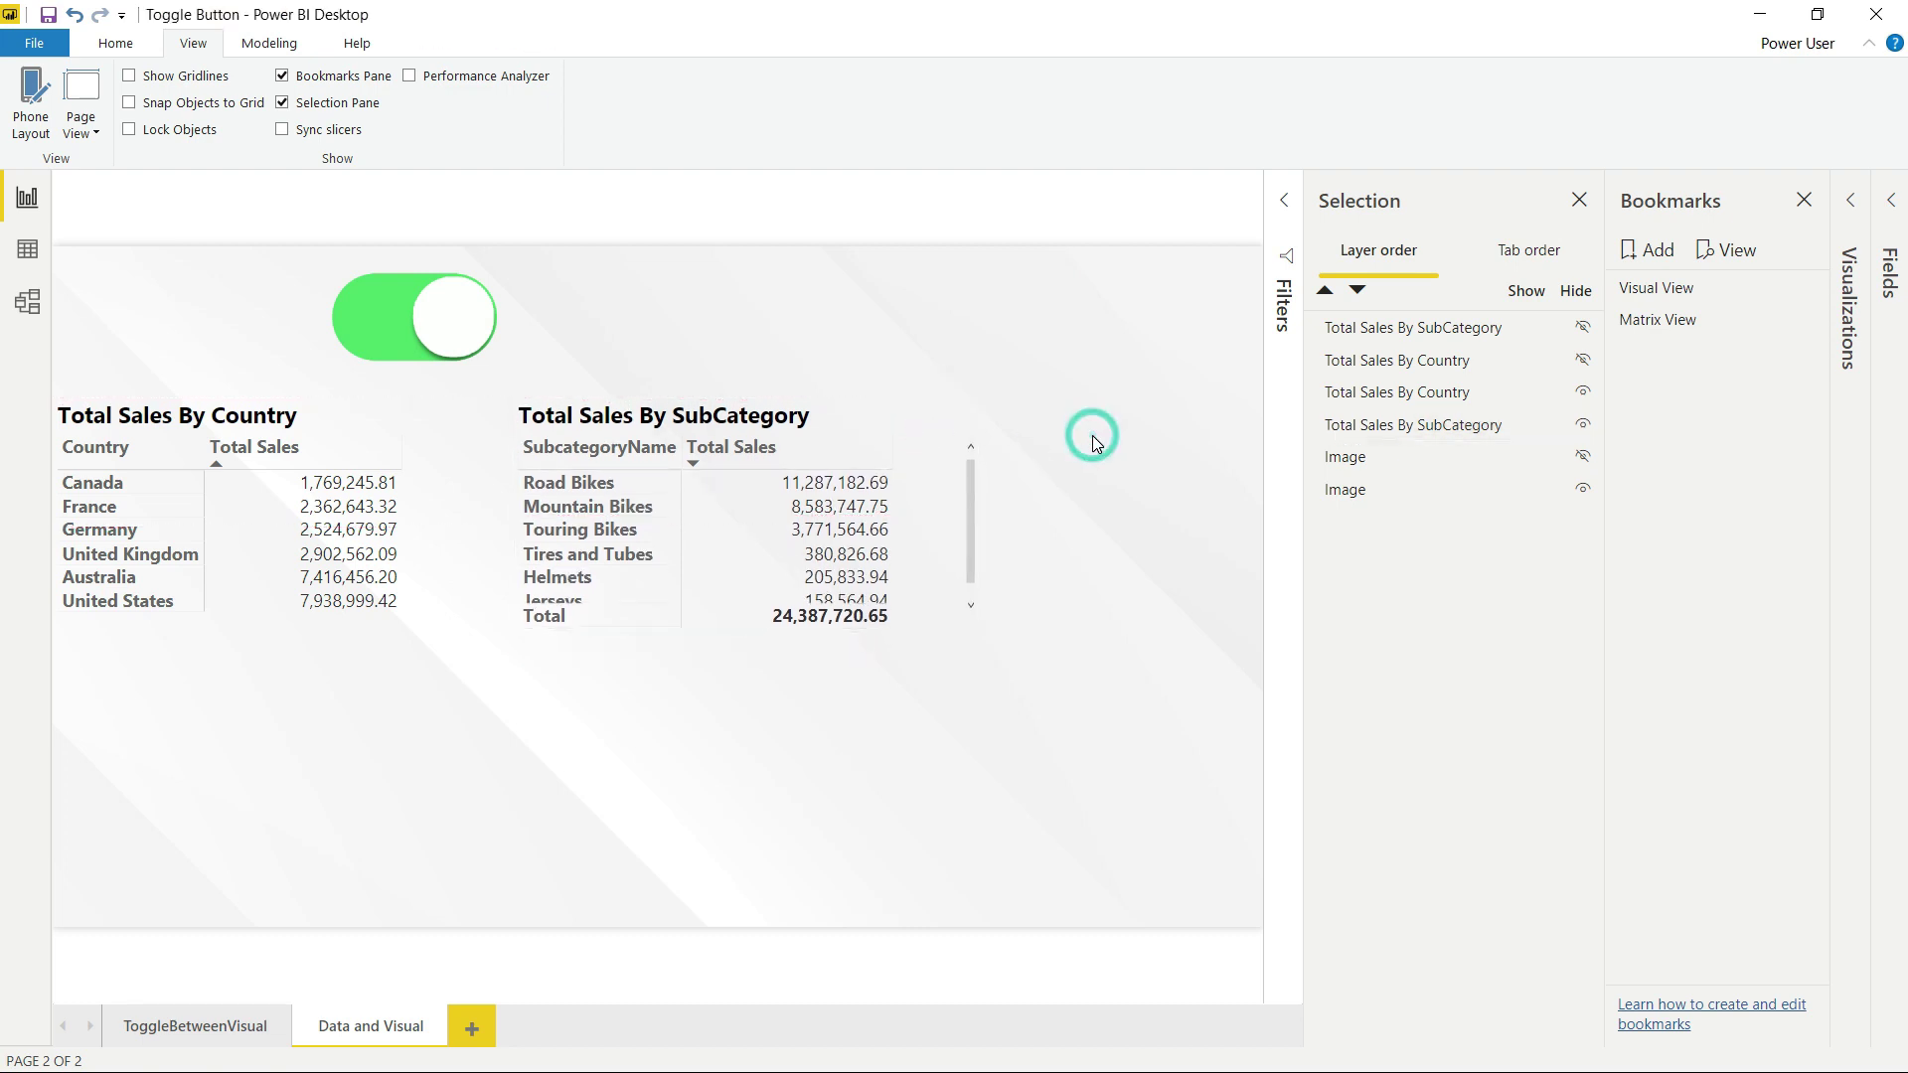
Apply the Visual View and Matrix View bookmarks to check which visuals each one displays
click(1651, 330)
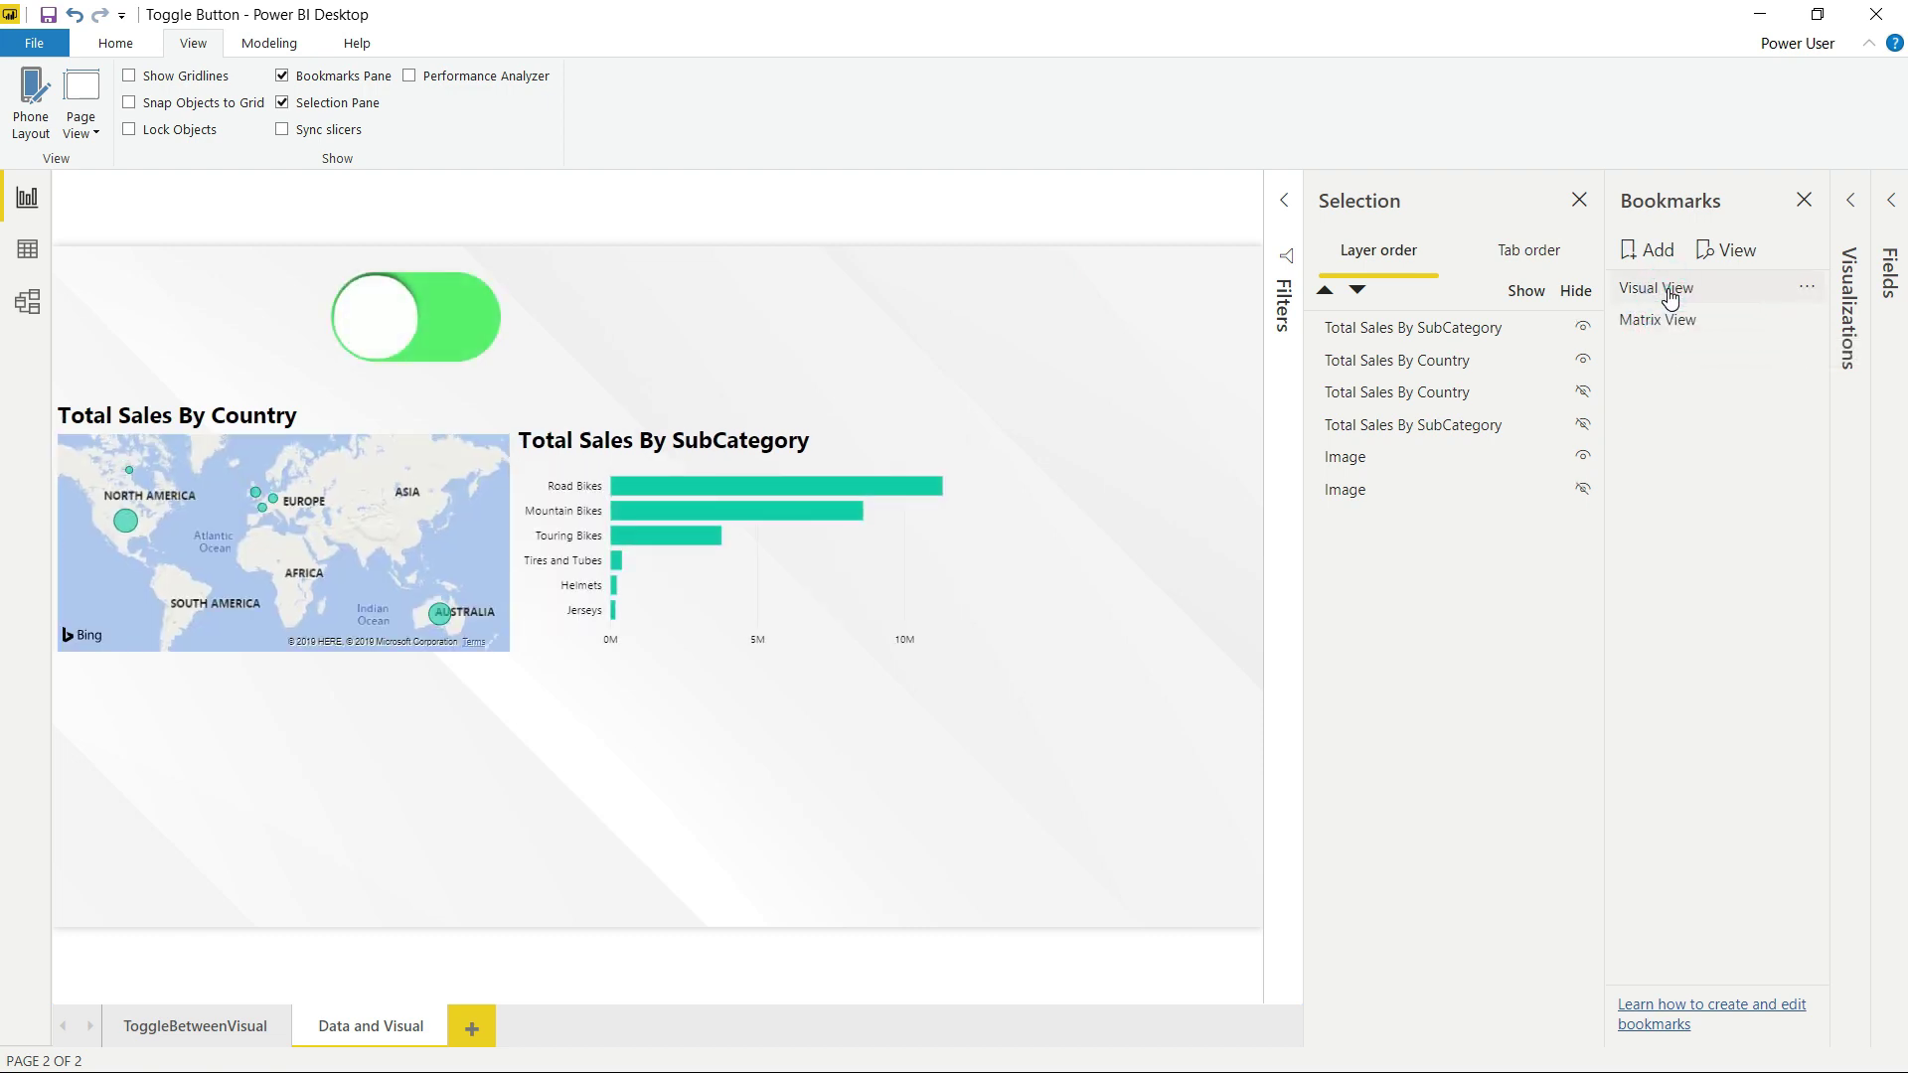
click(1674, 328)
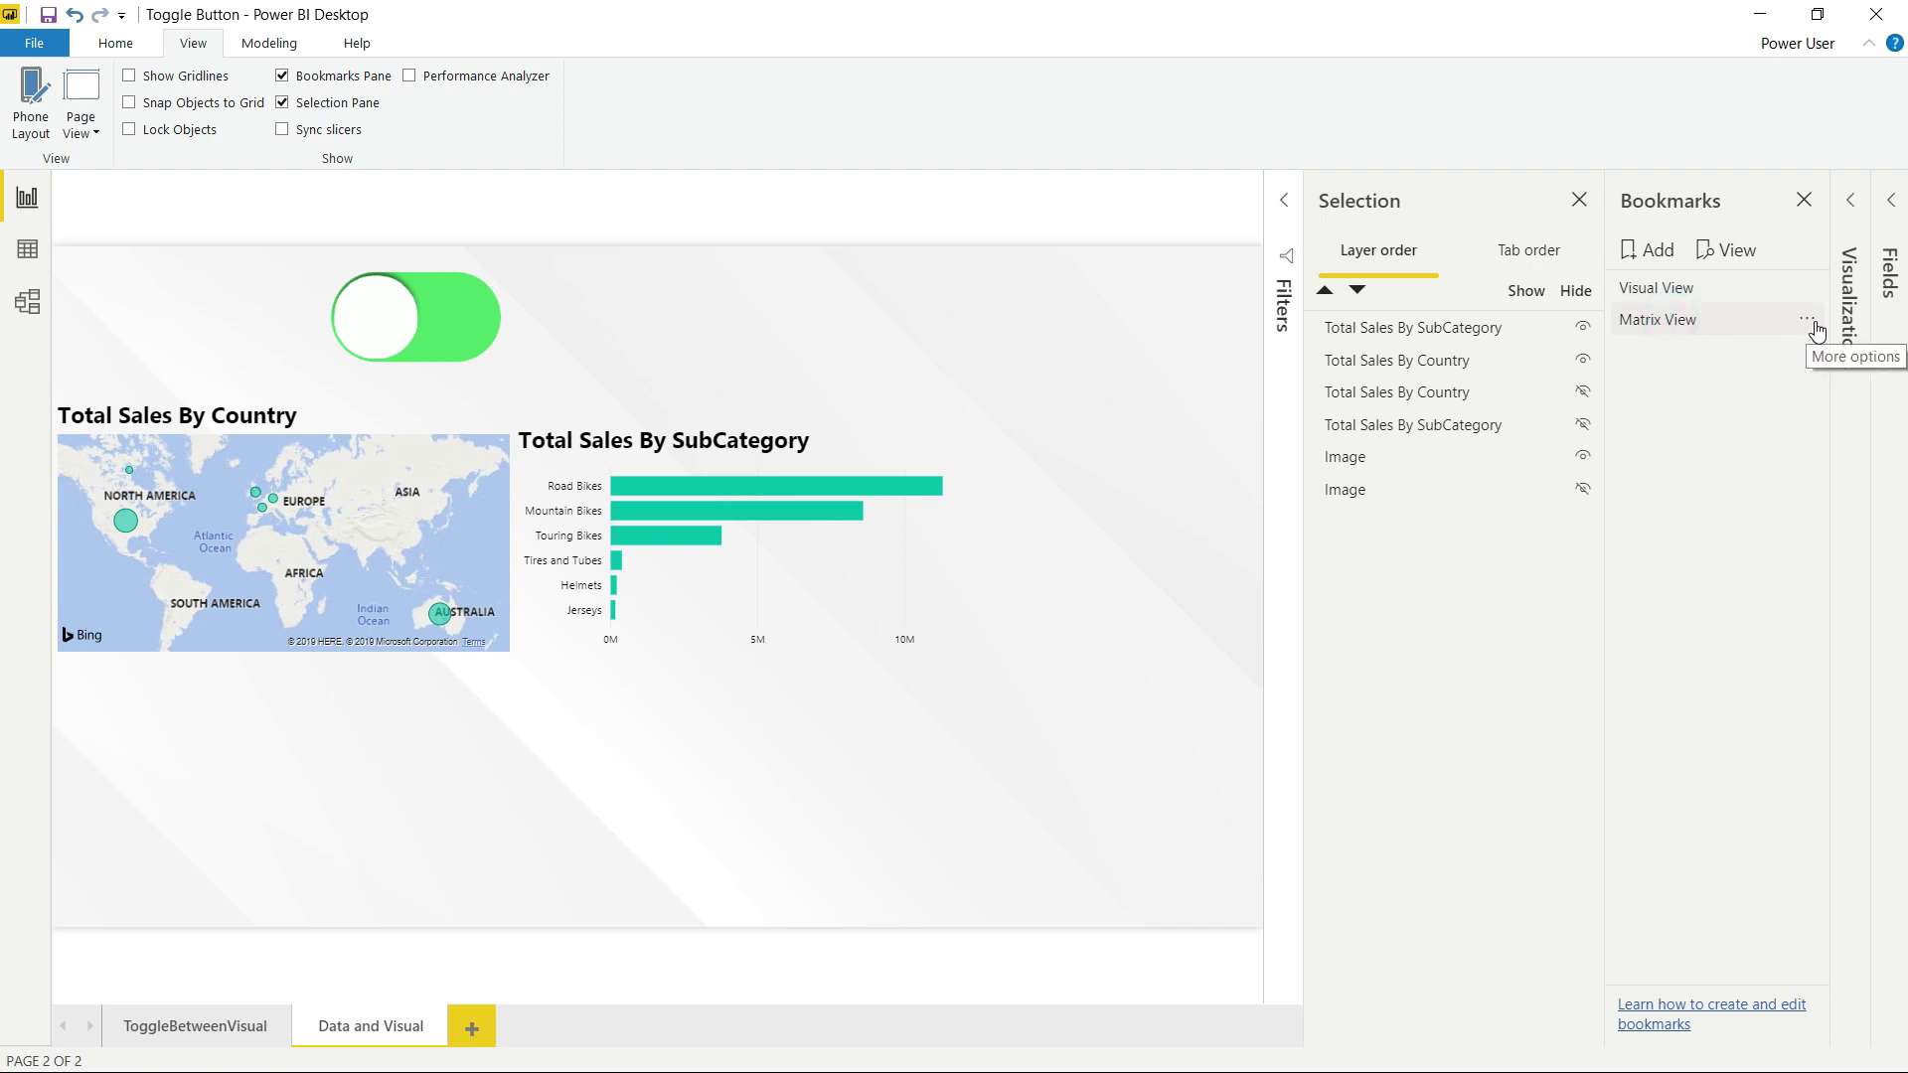
click(1689, 318)
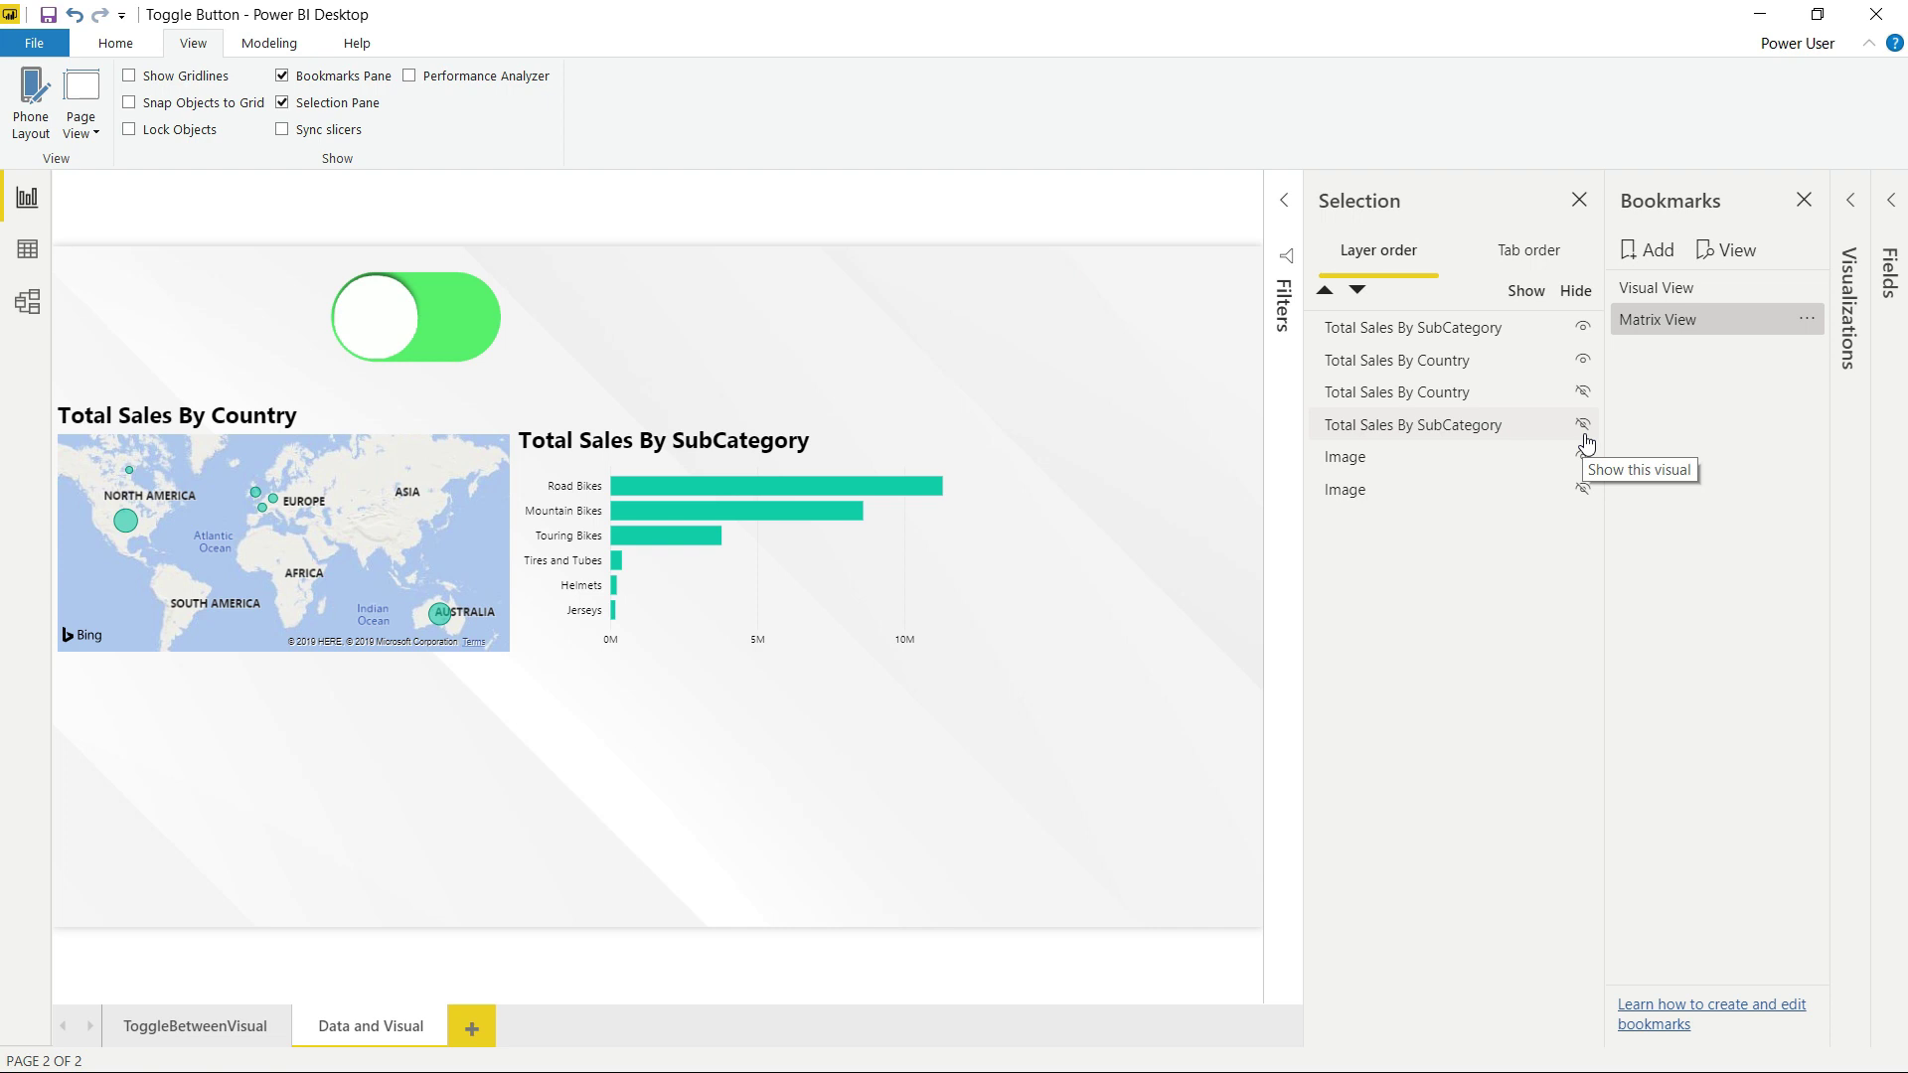
Show both matrices and the right-knob toggle image, hide the other visuals and toggle image, and update the Matrix View bookmark
click(1583, 424)
click(1583, 327)
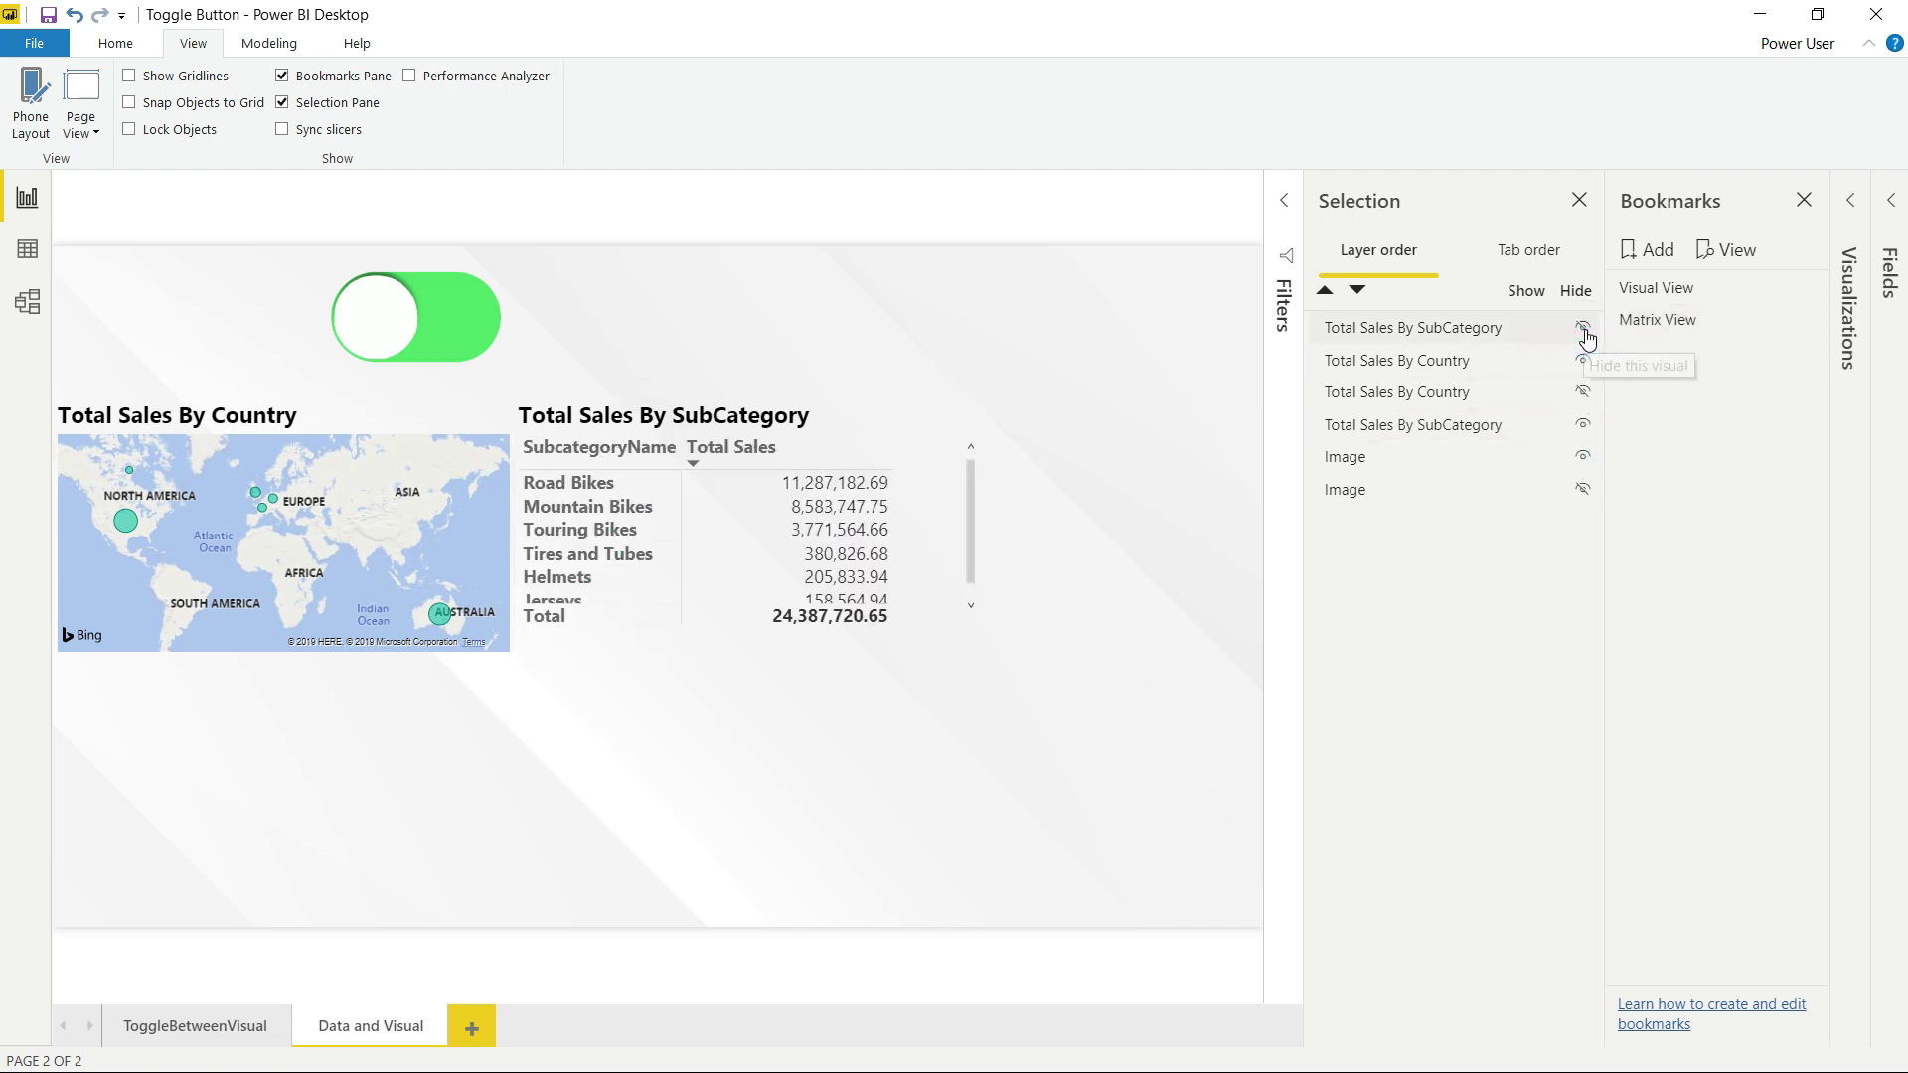
click(1583, 361)
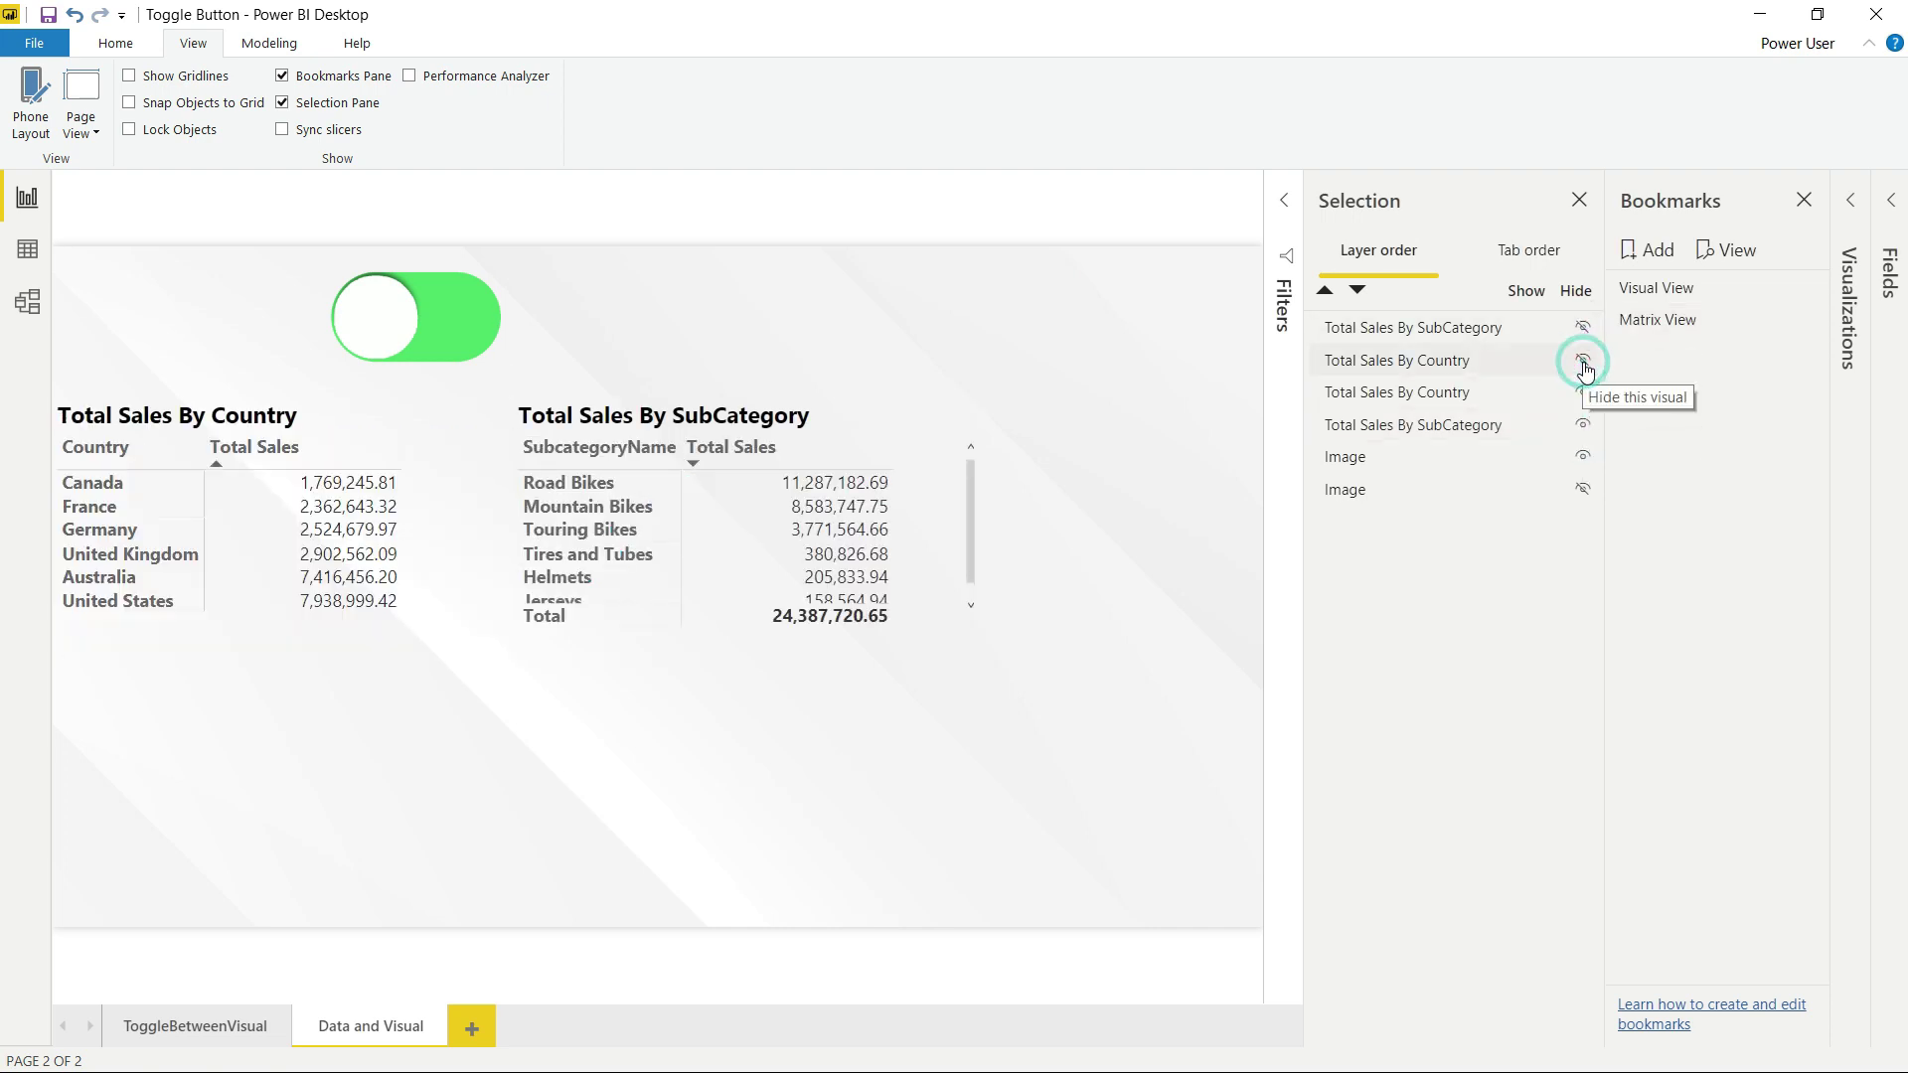
click(1583, 488)
click(1583, 457)
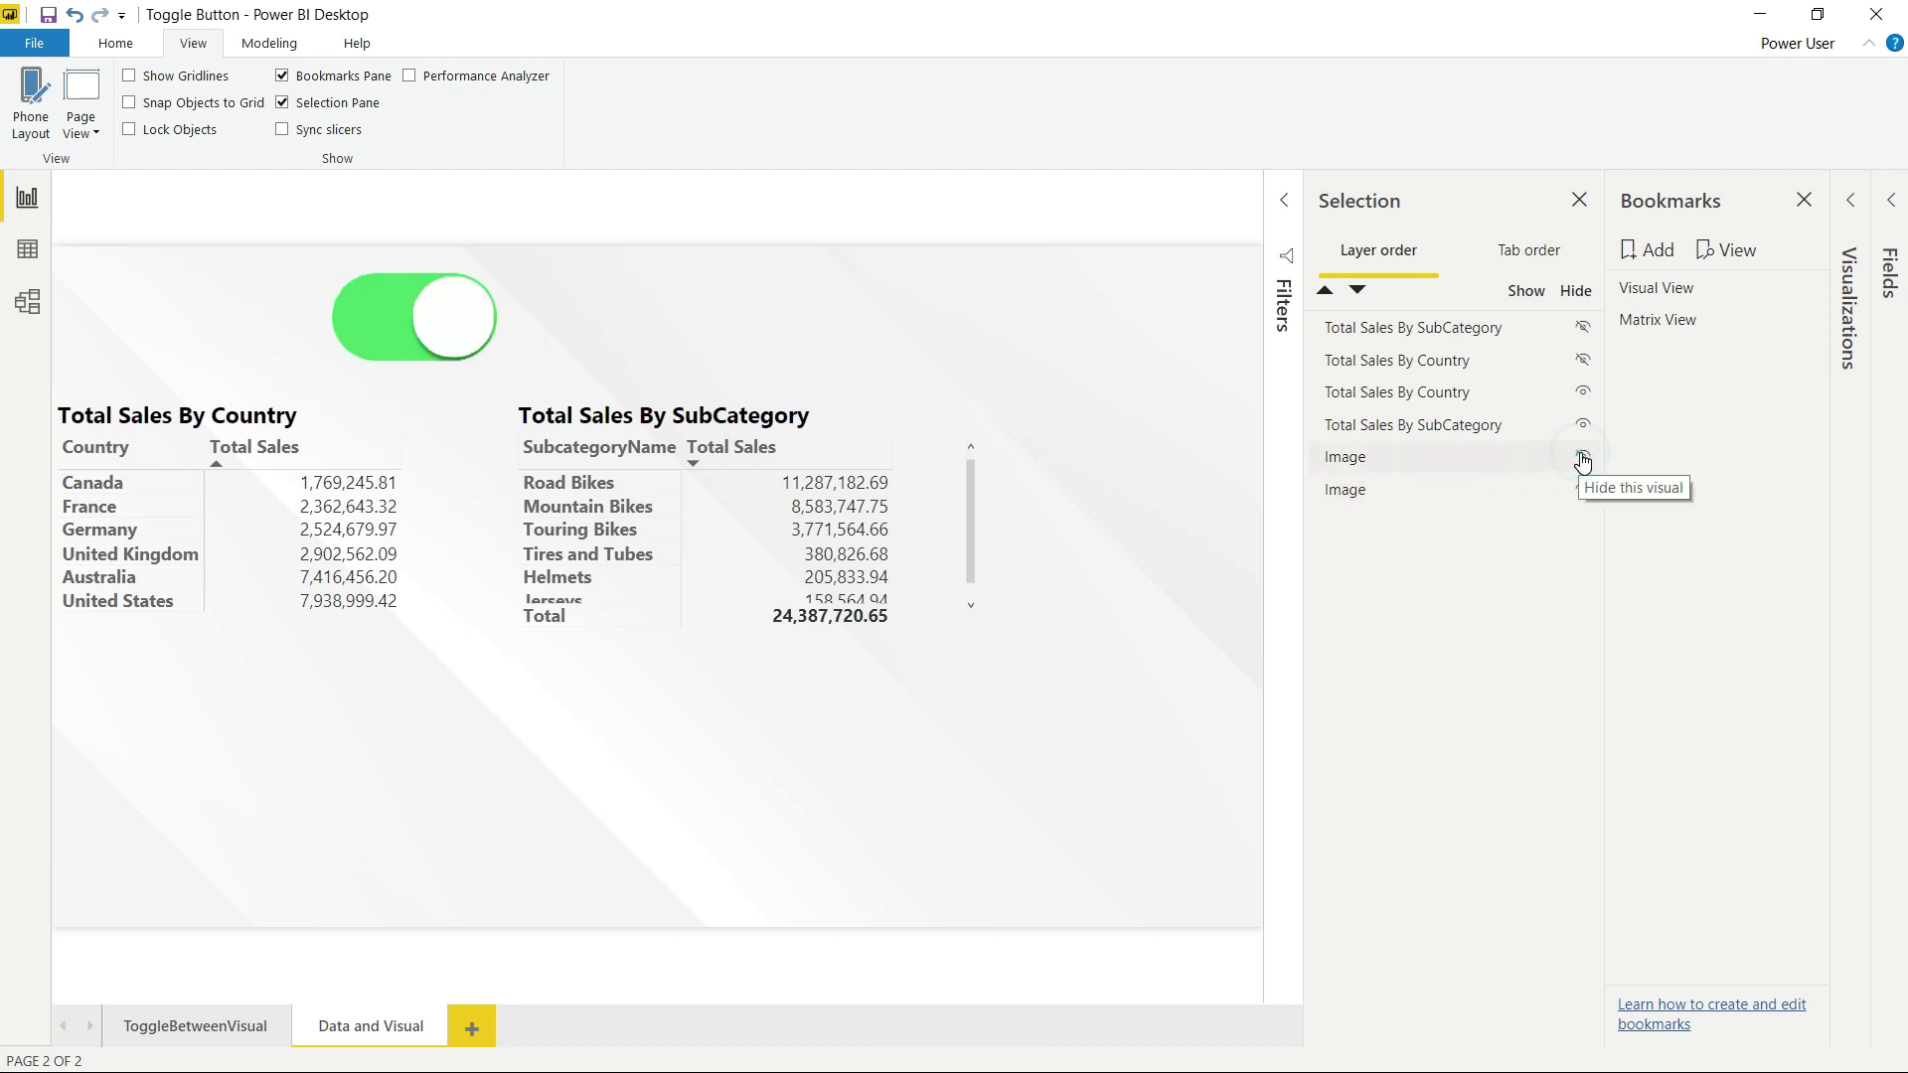
click(1810, 322)
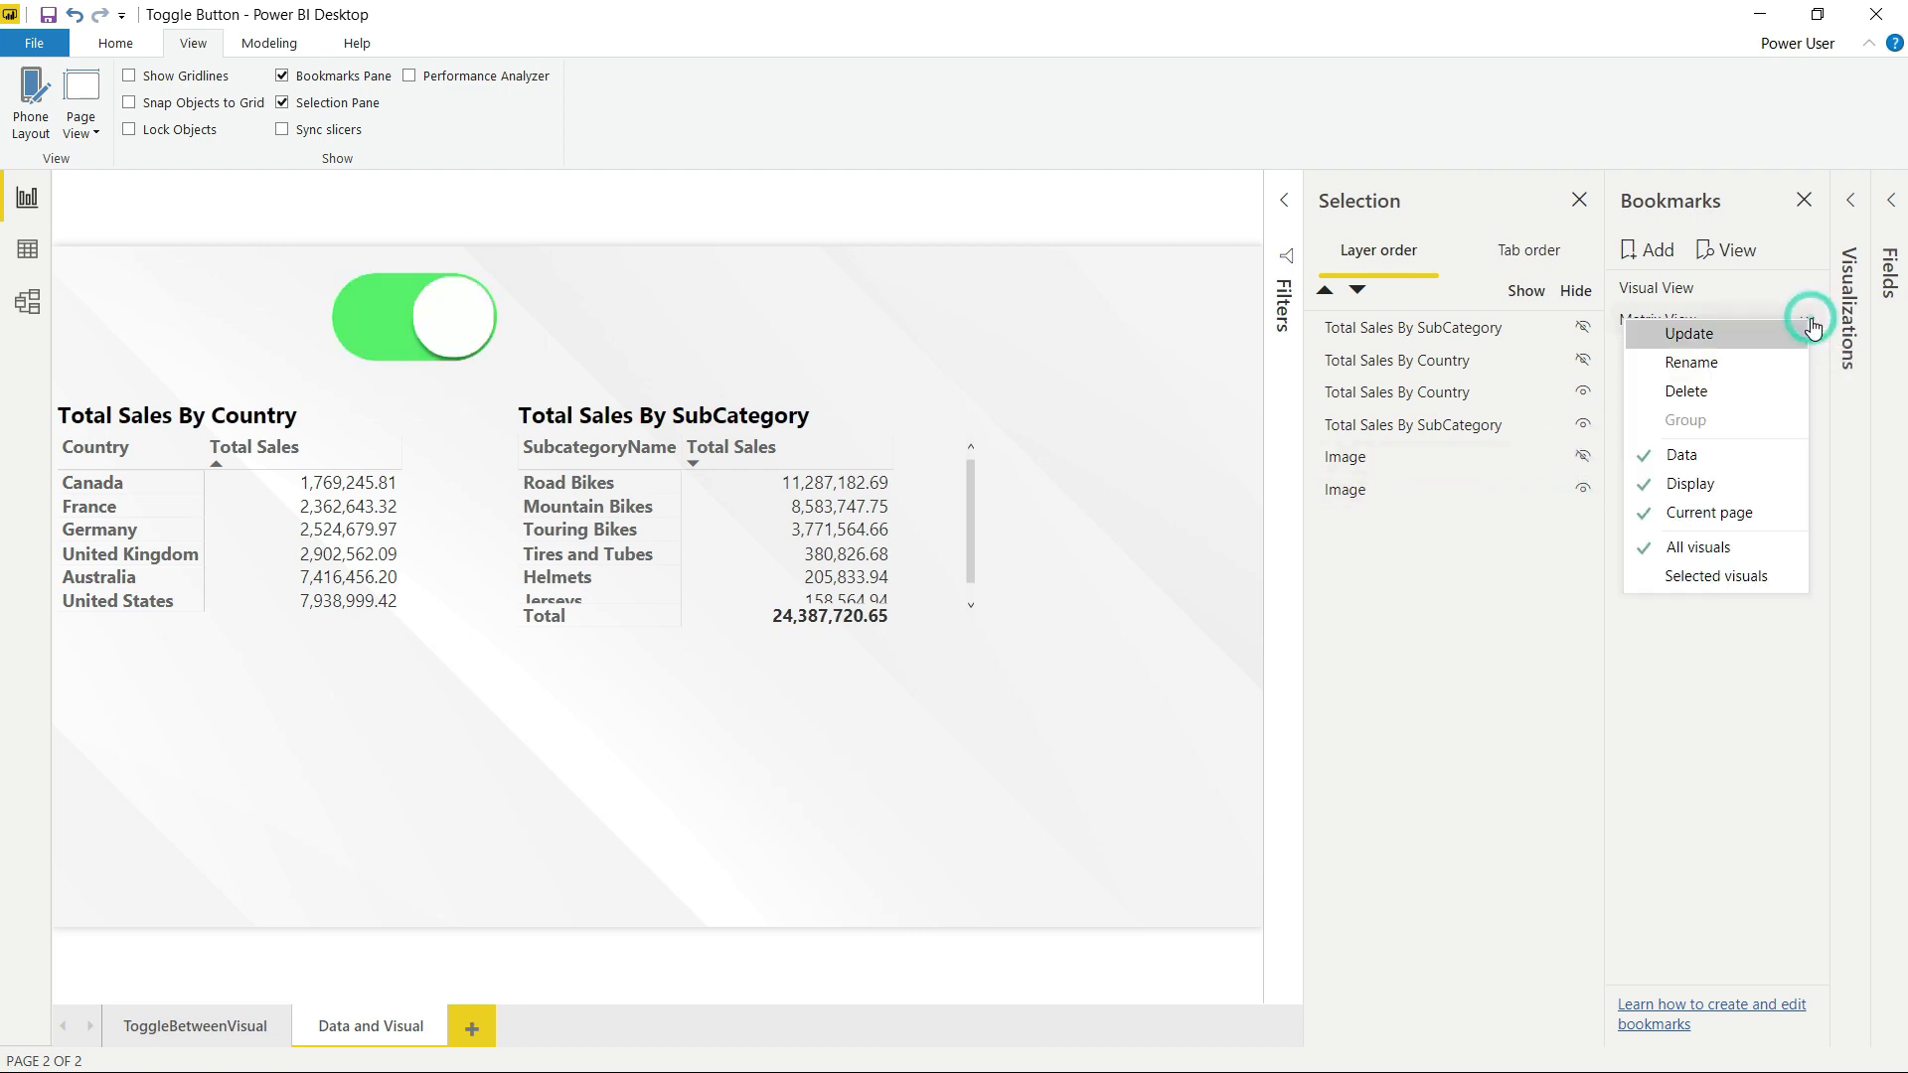
click(1727, 338)
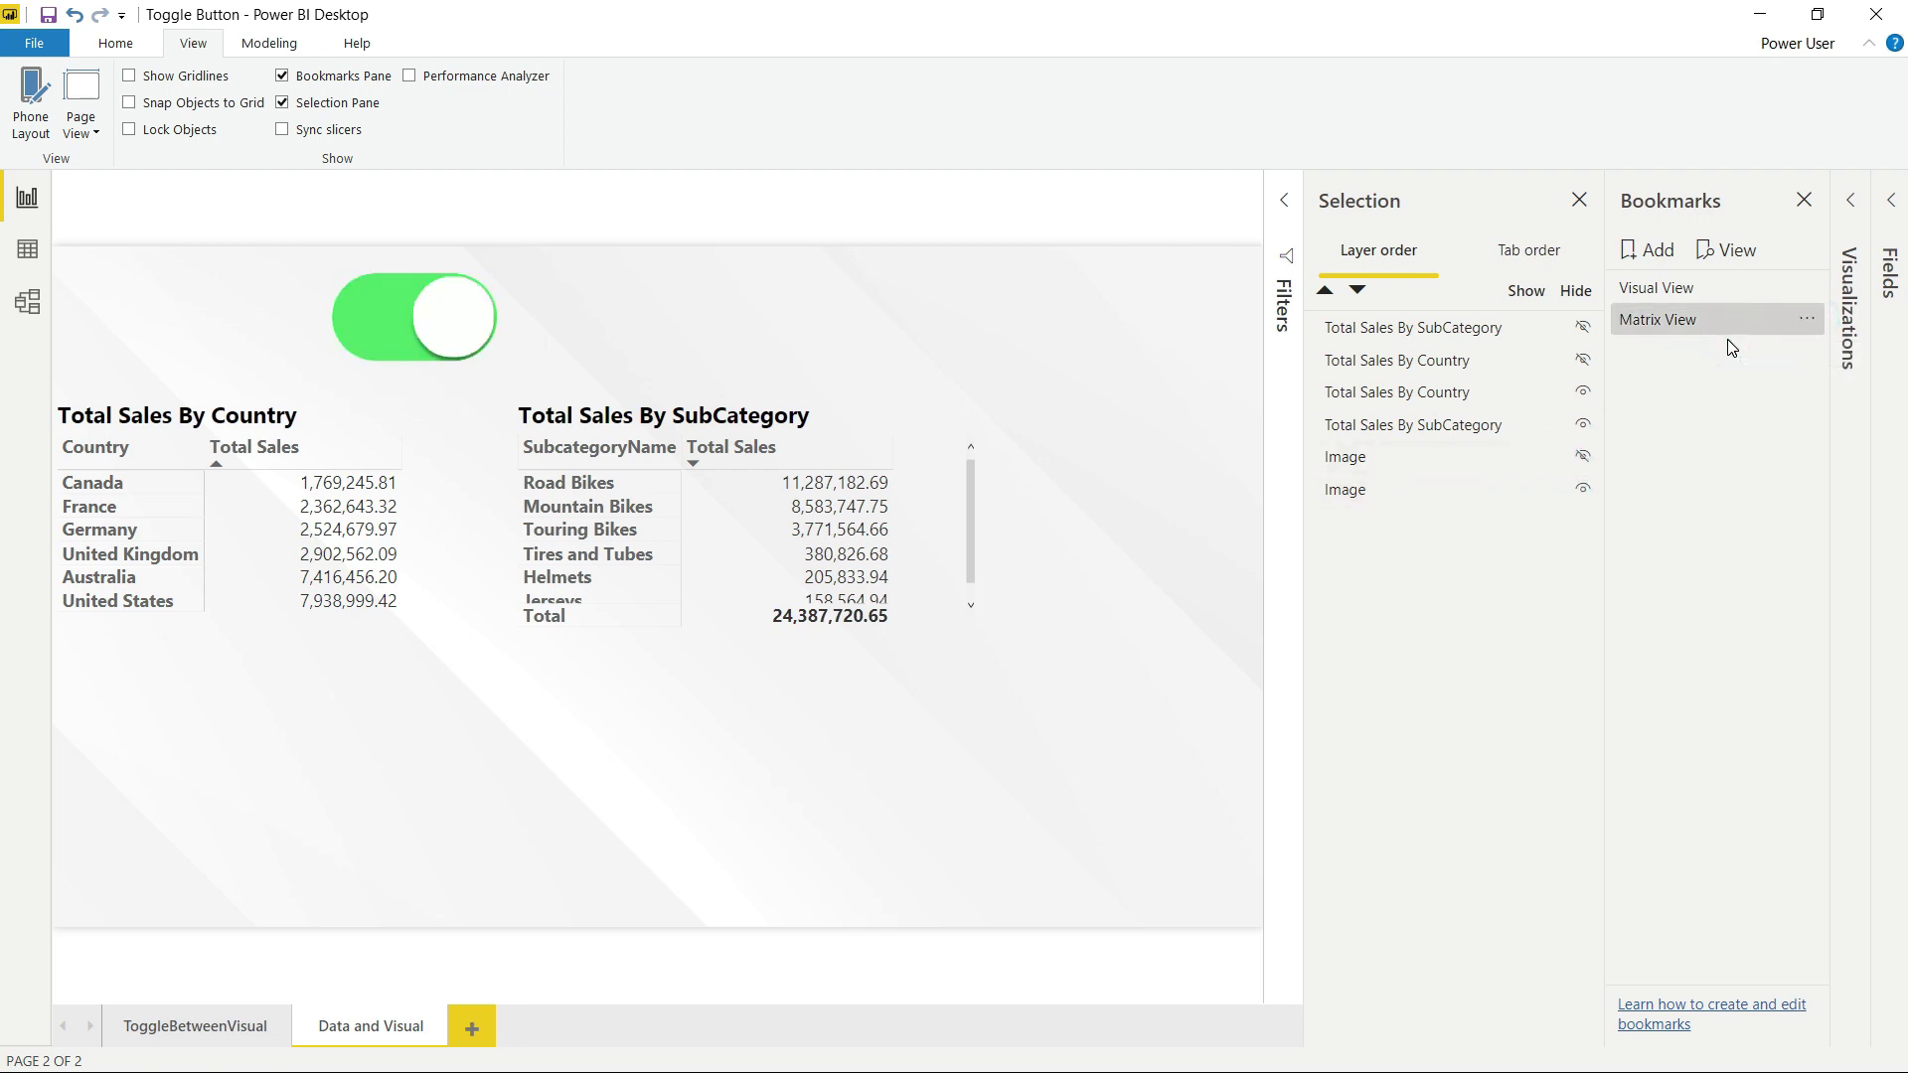
Alternate between the Visual View and Matrix View bookmarks to check that each one displays its own visuals and toggle image
click(1669, 288)
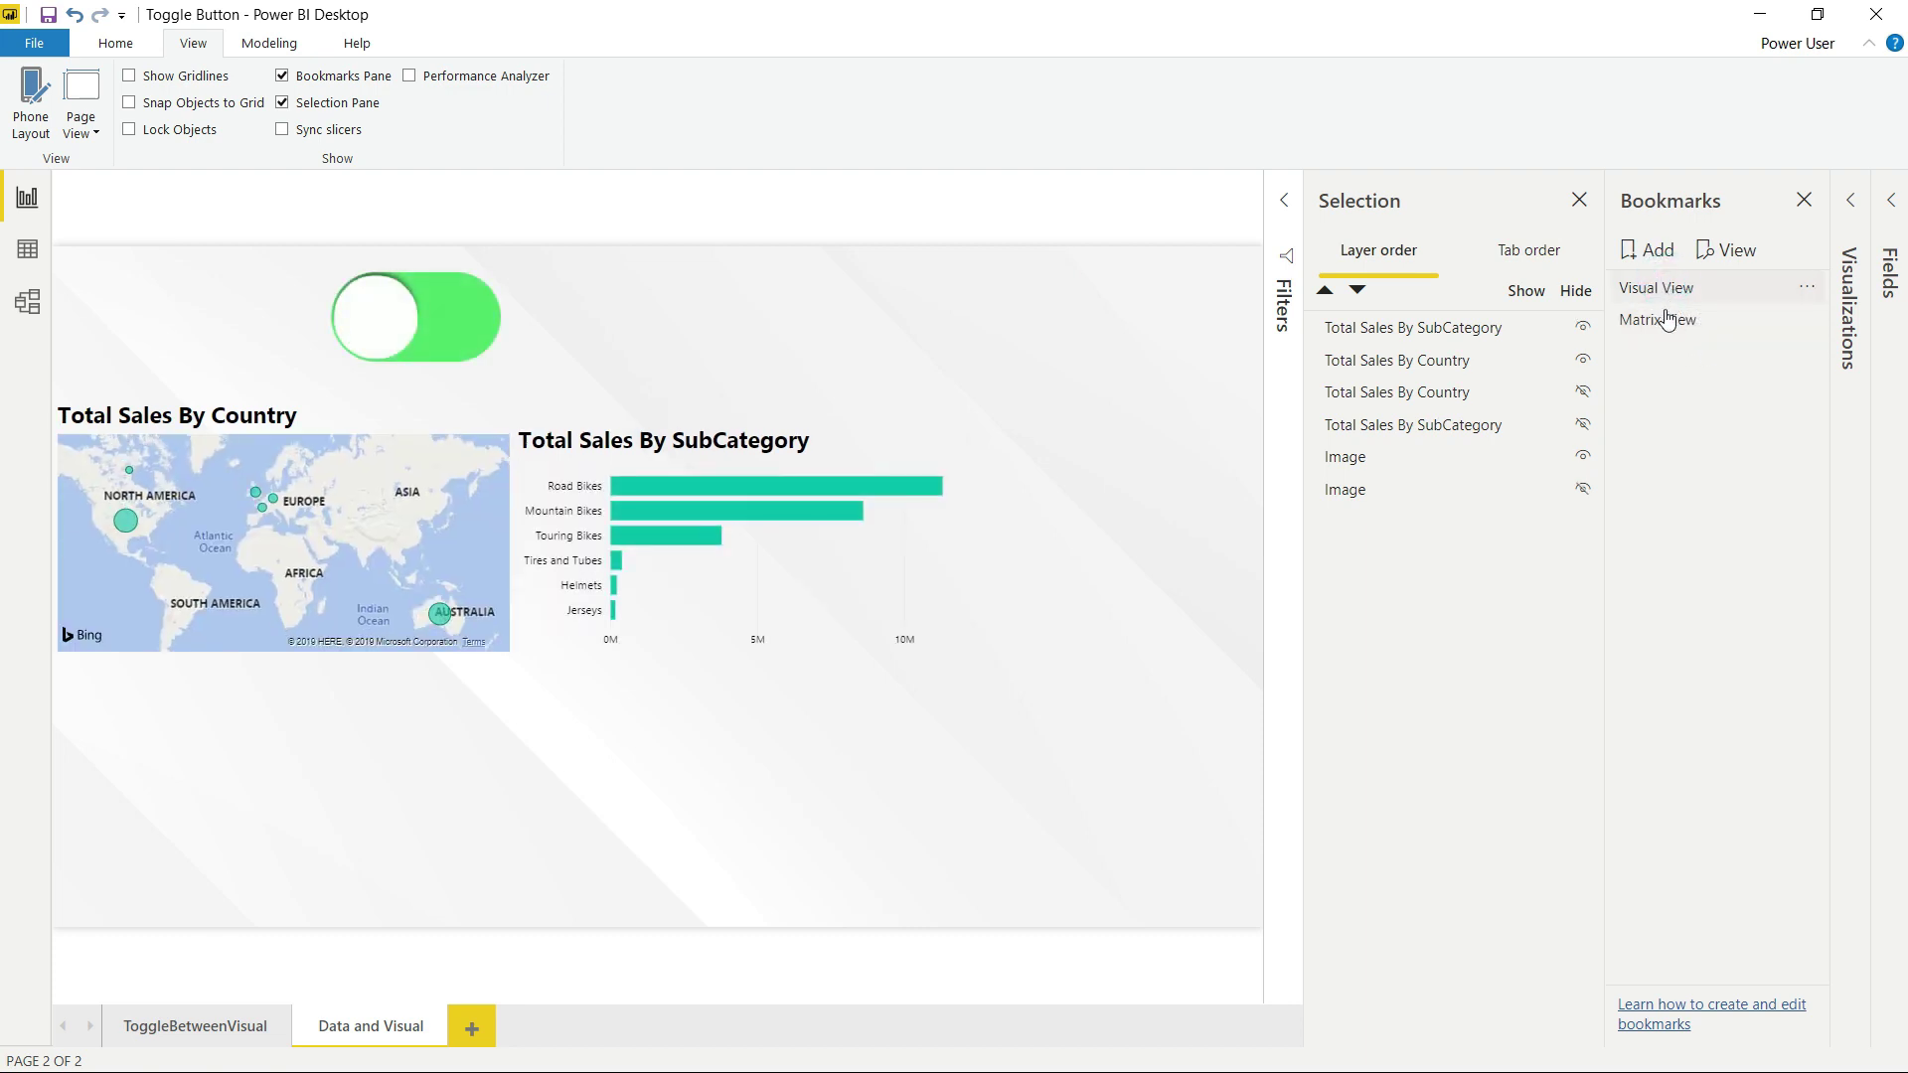
click(1664, 322)
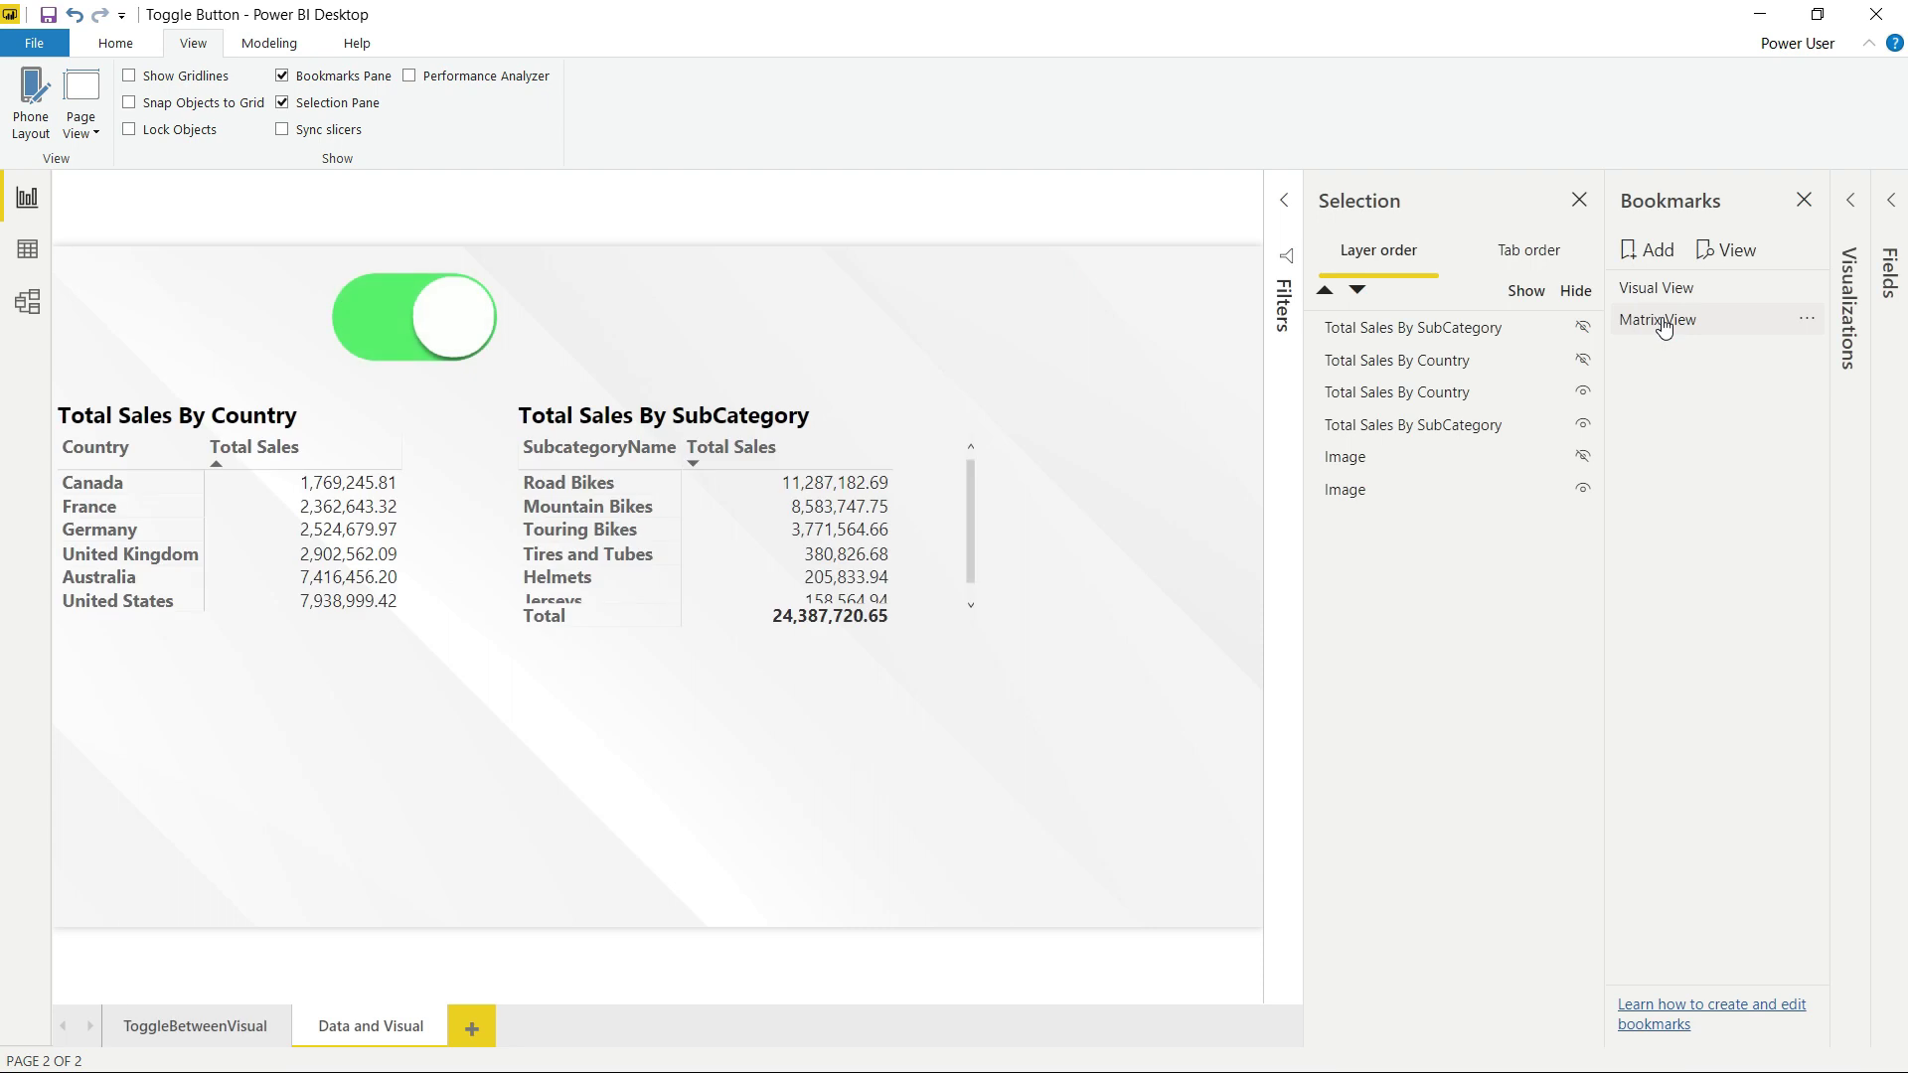
click(1662, 289)
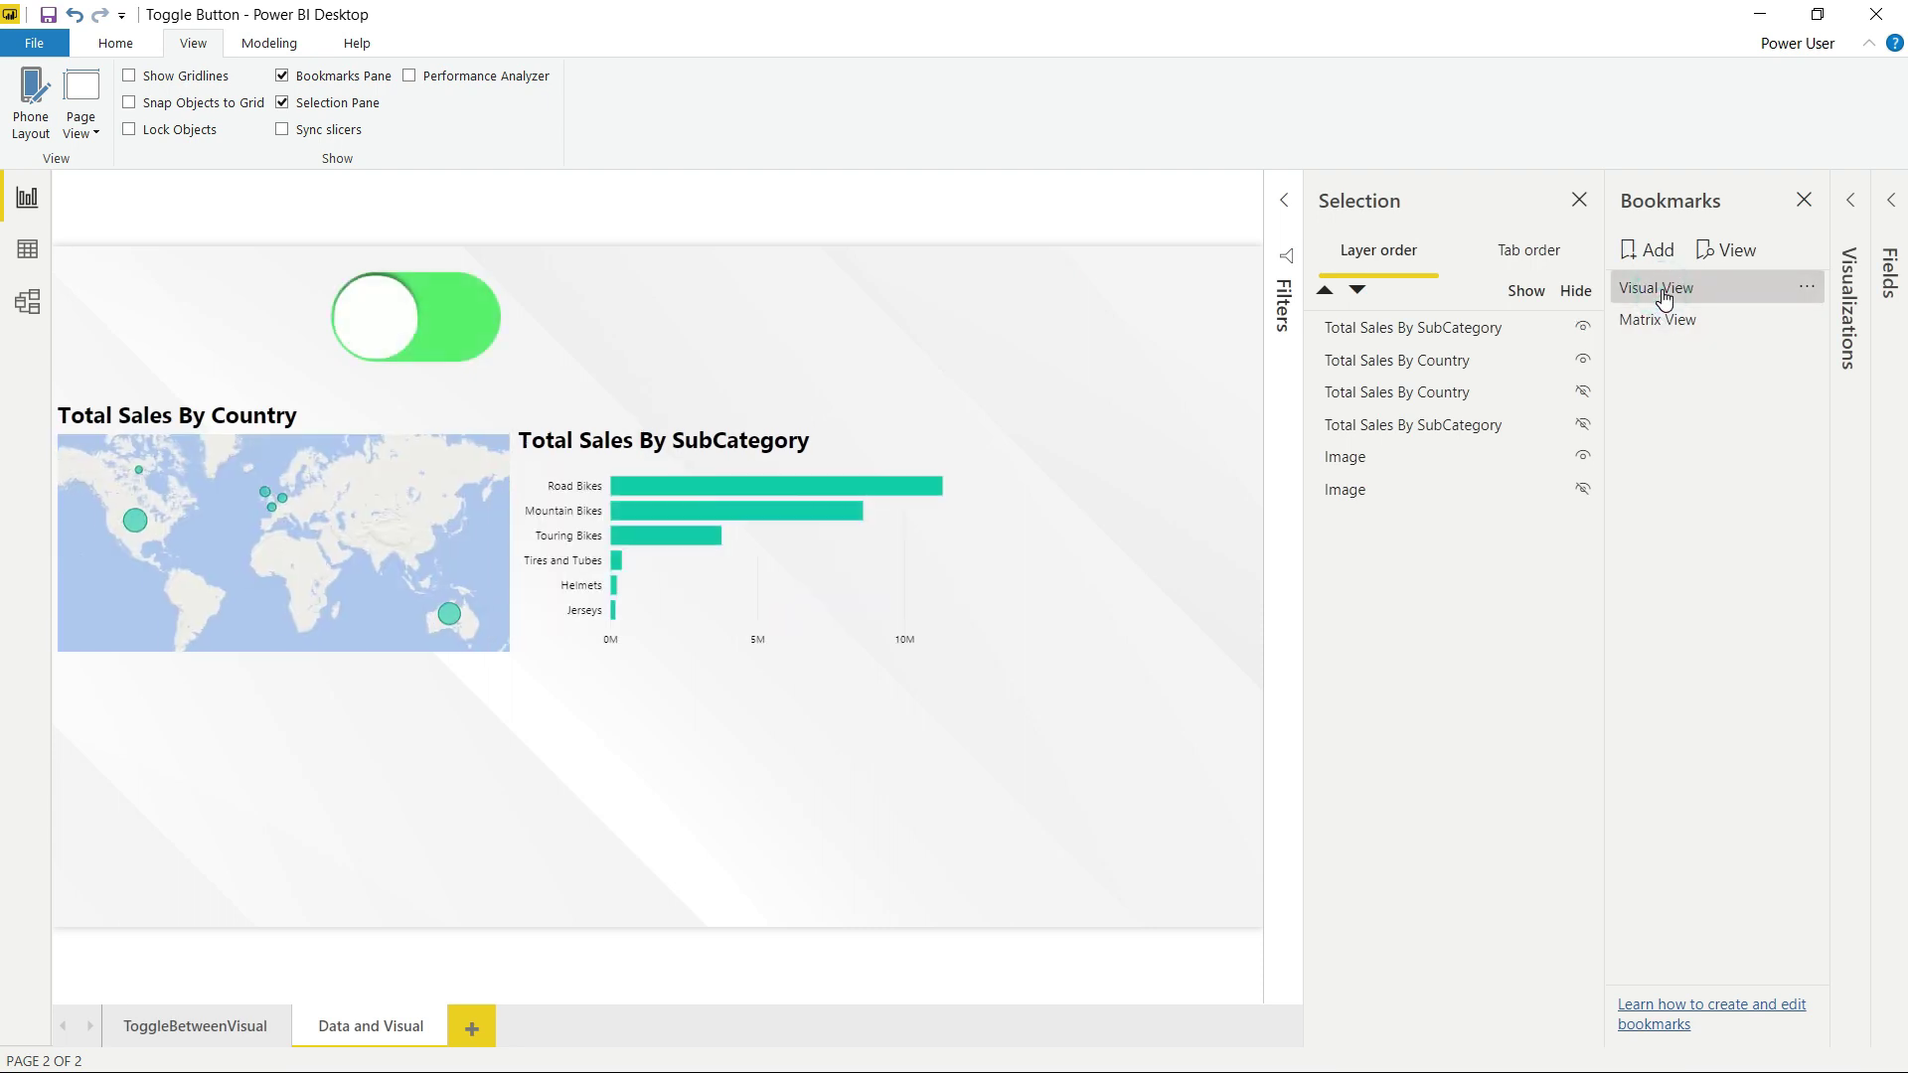
click(1664, 322)
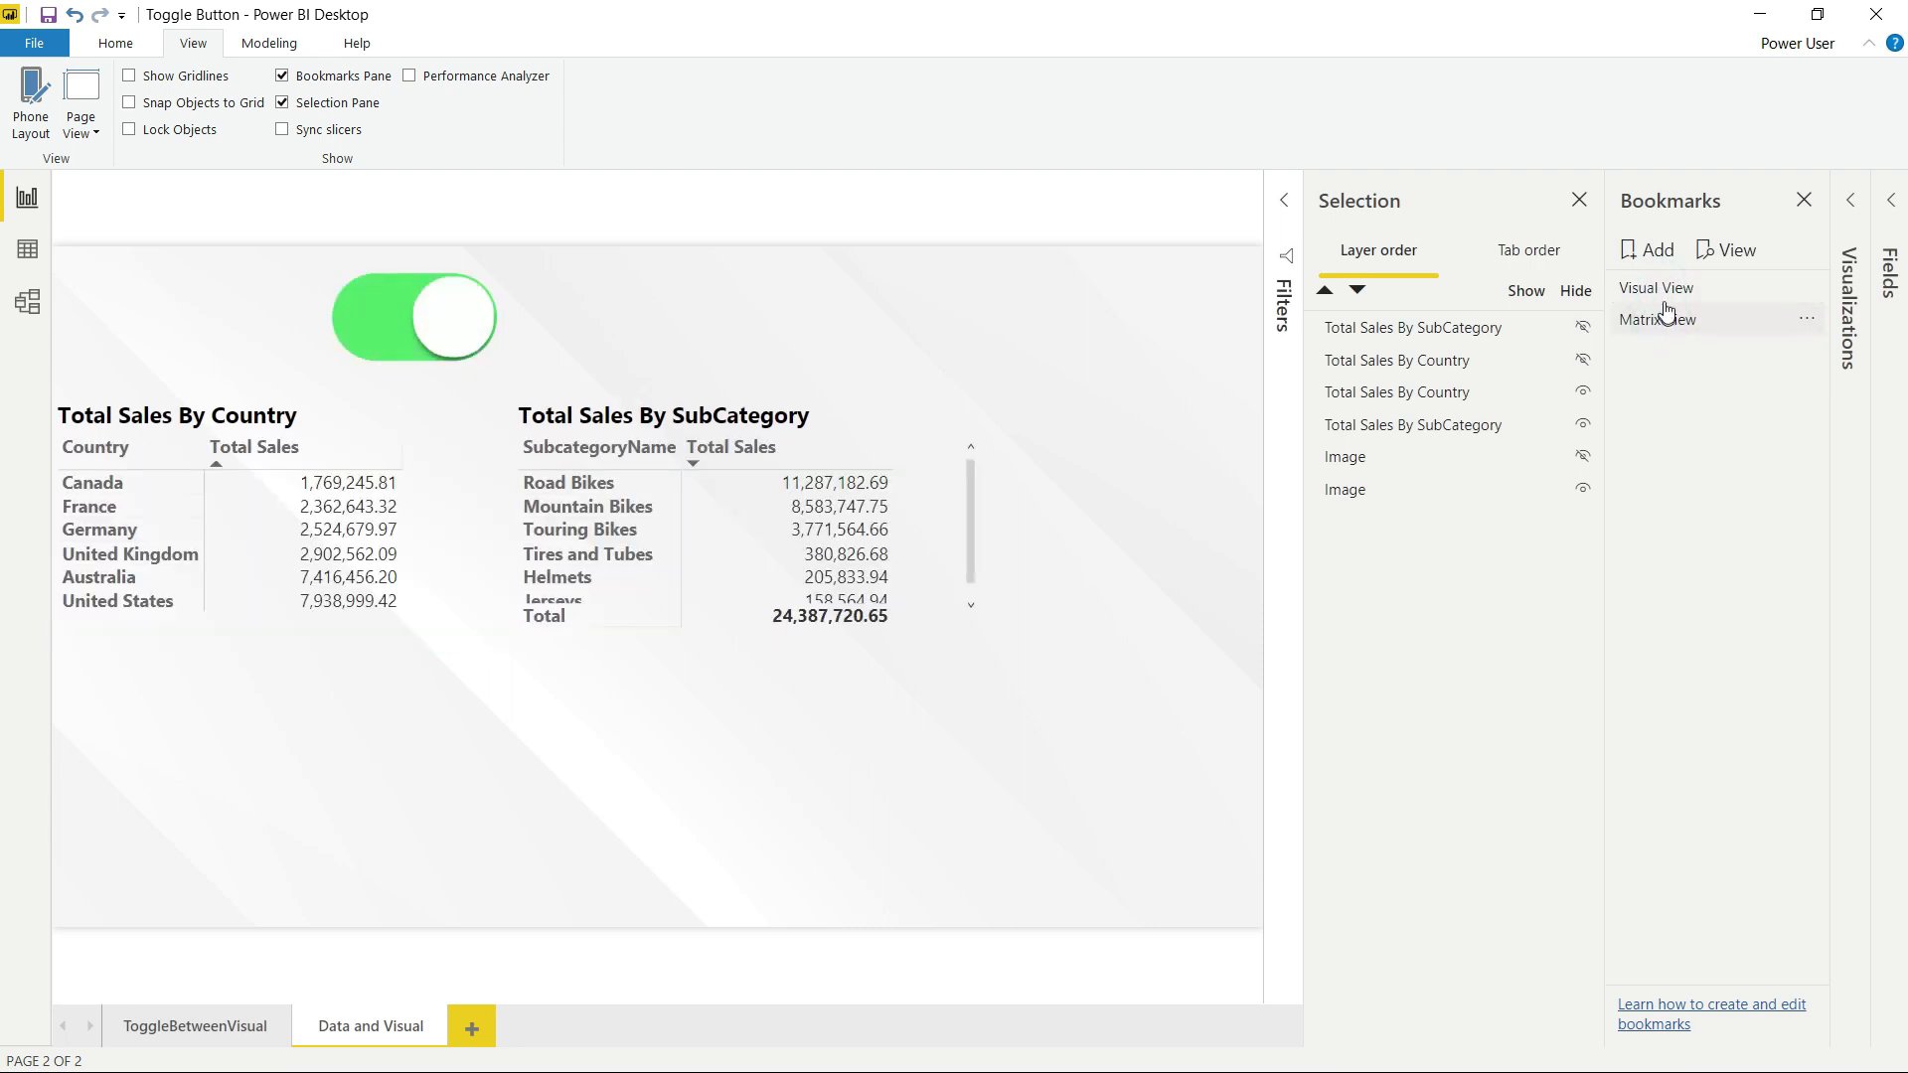
click(1665, 292)
click(1667, 328)
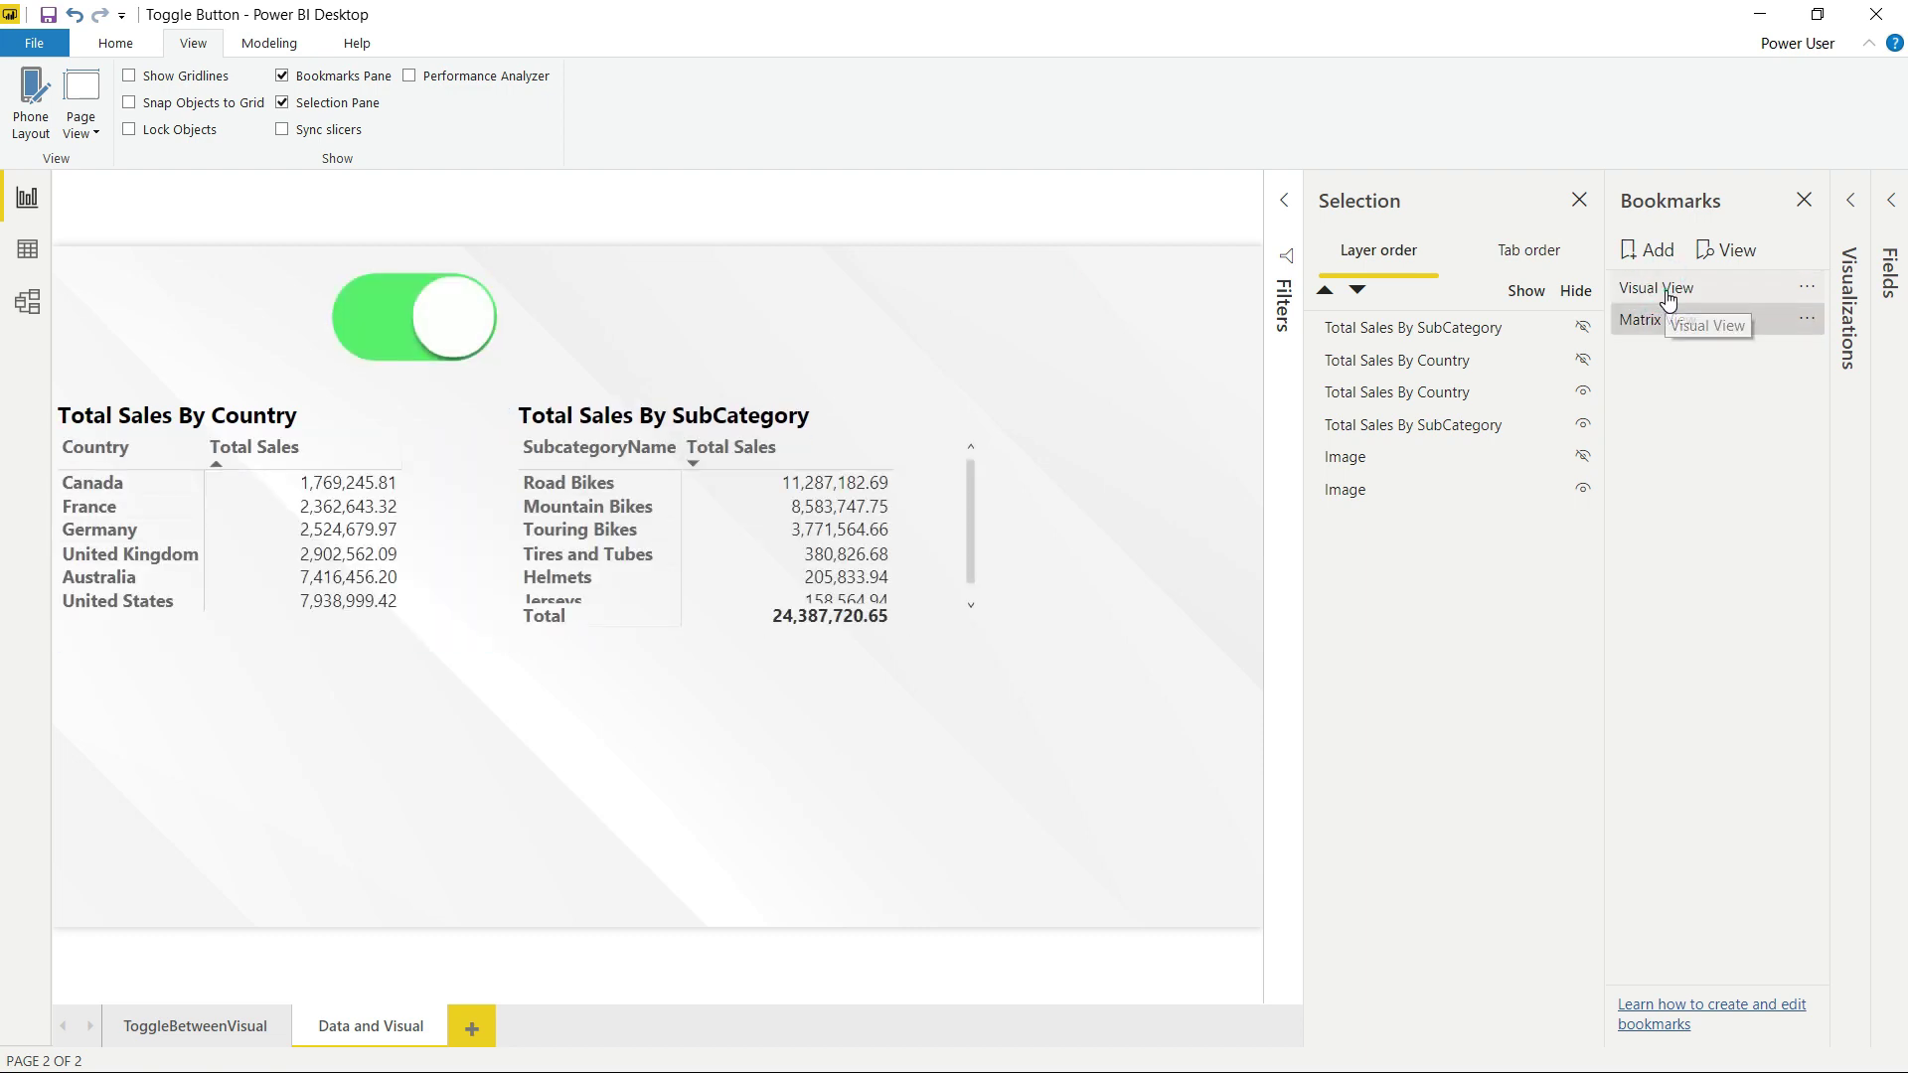
click(1667, 295)
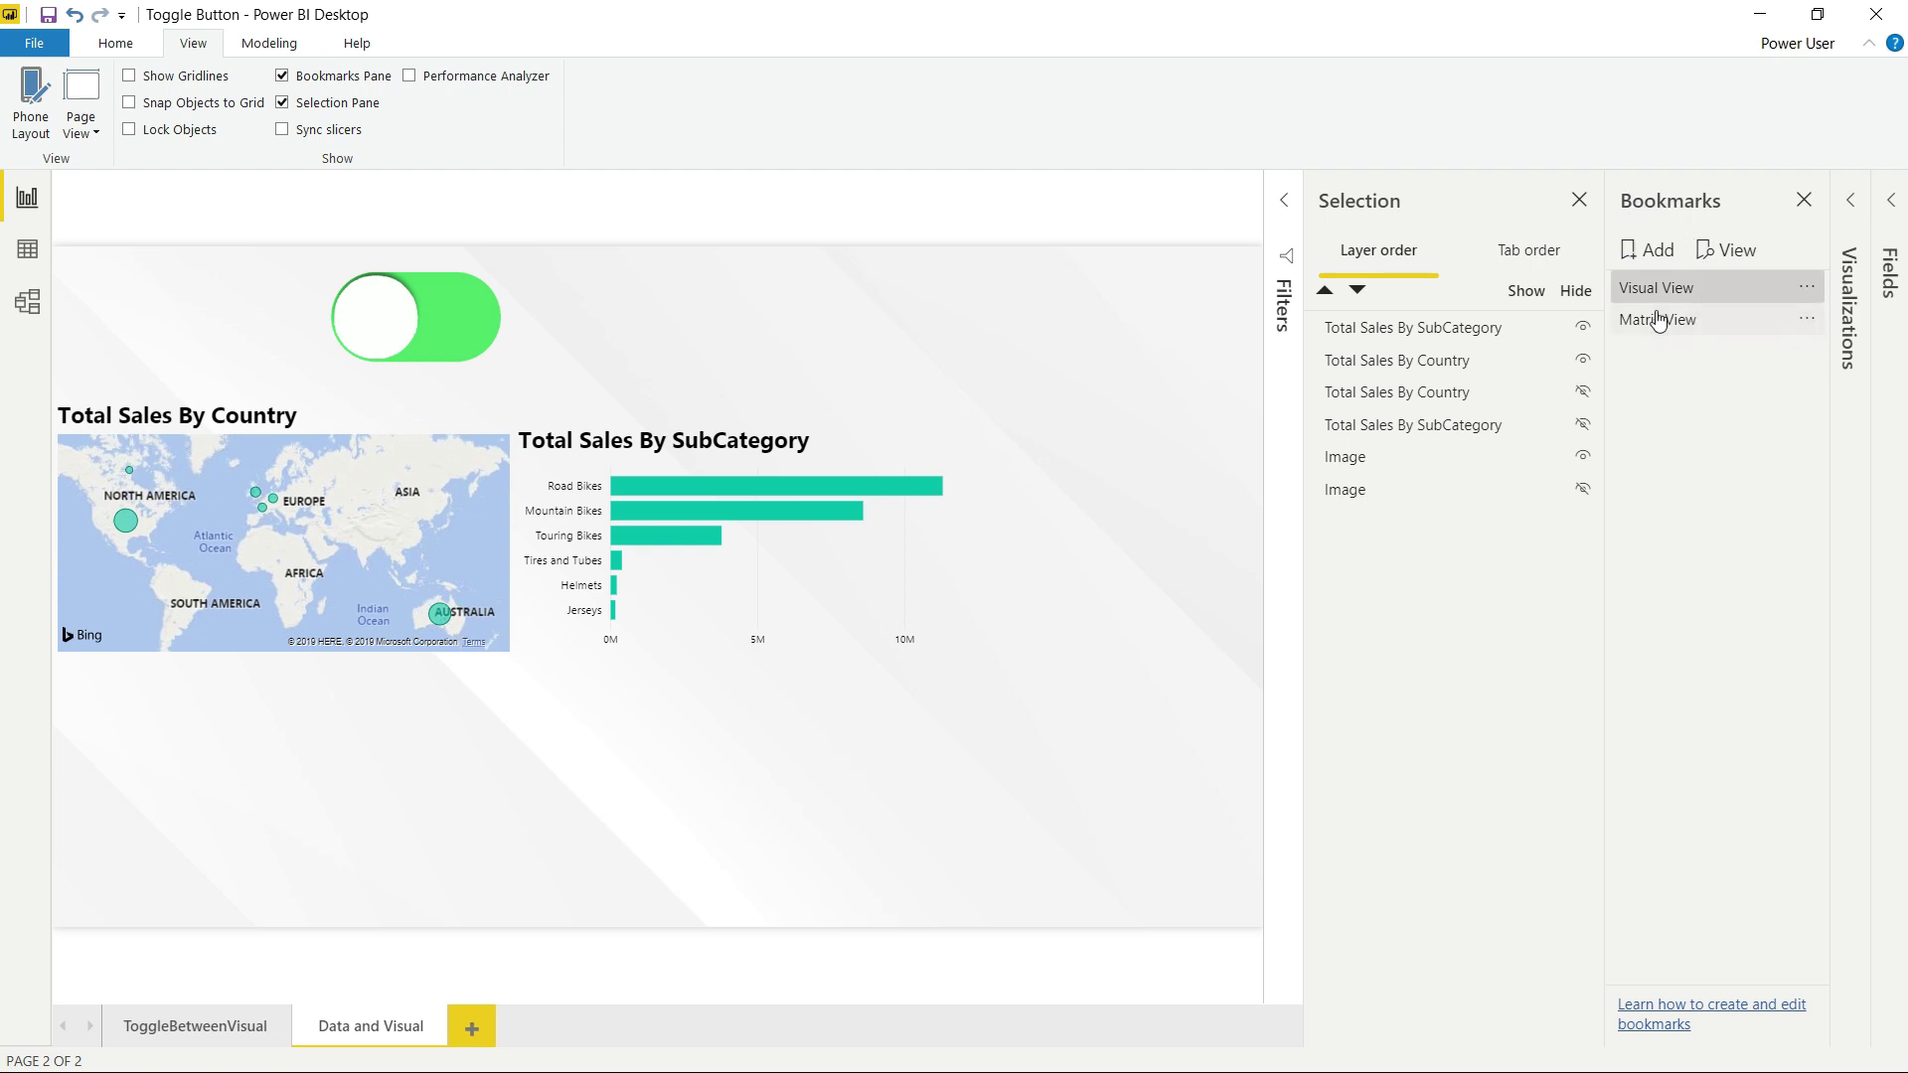
drag(1653, 290, 1654, 327)
click(1655, 327)
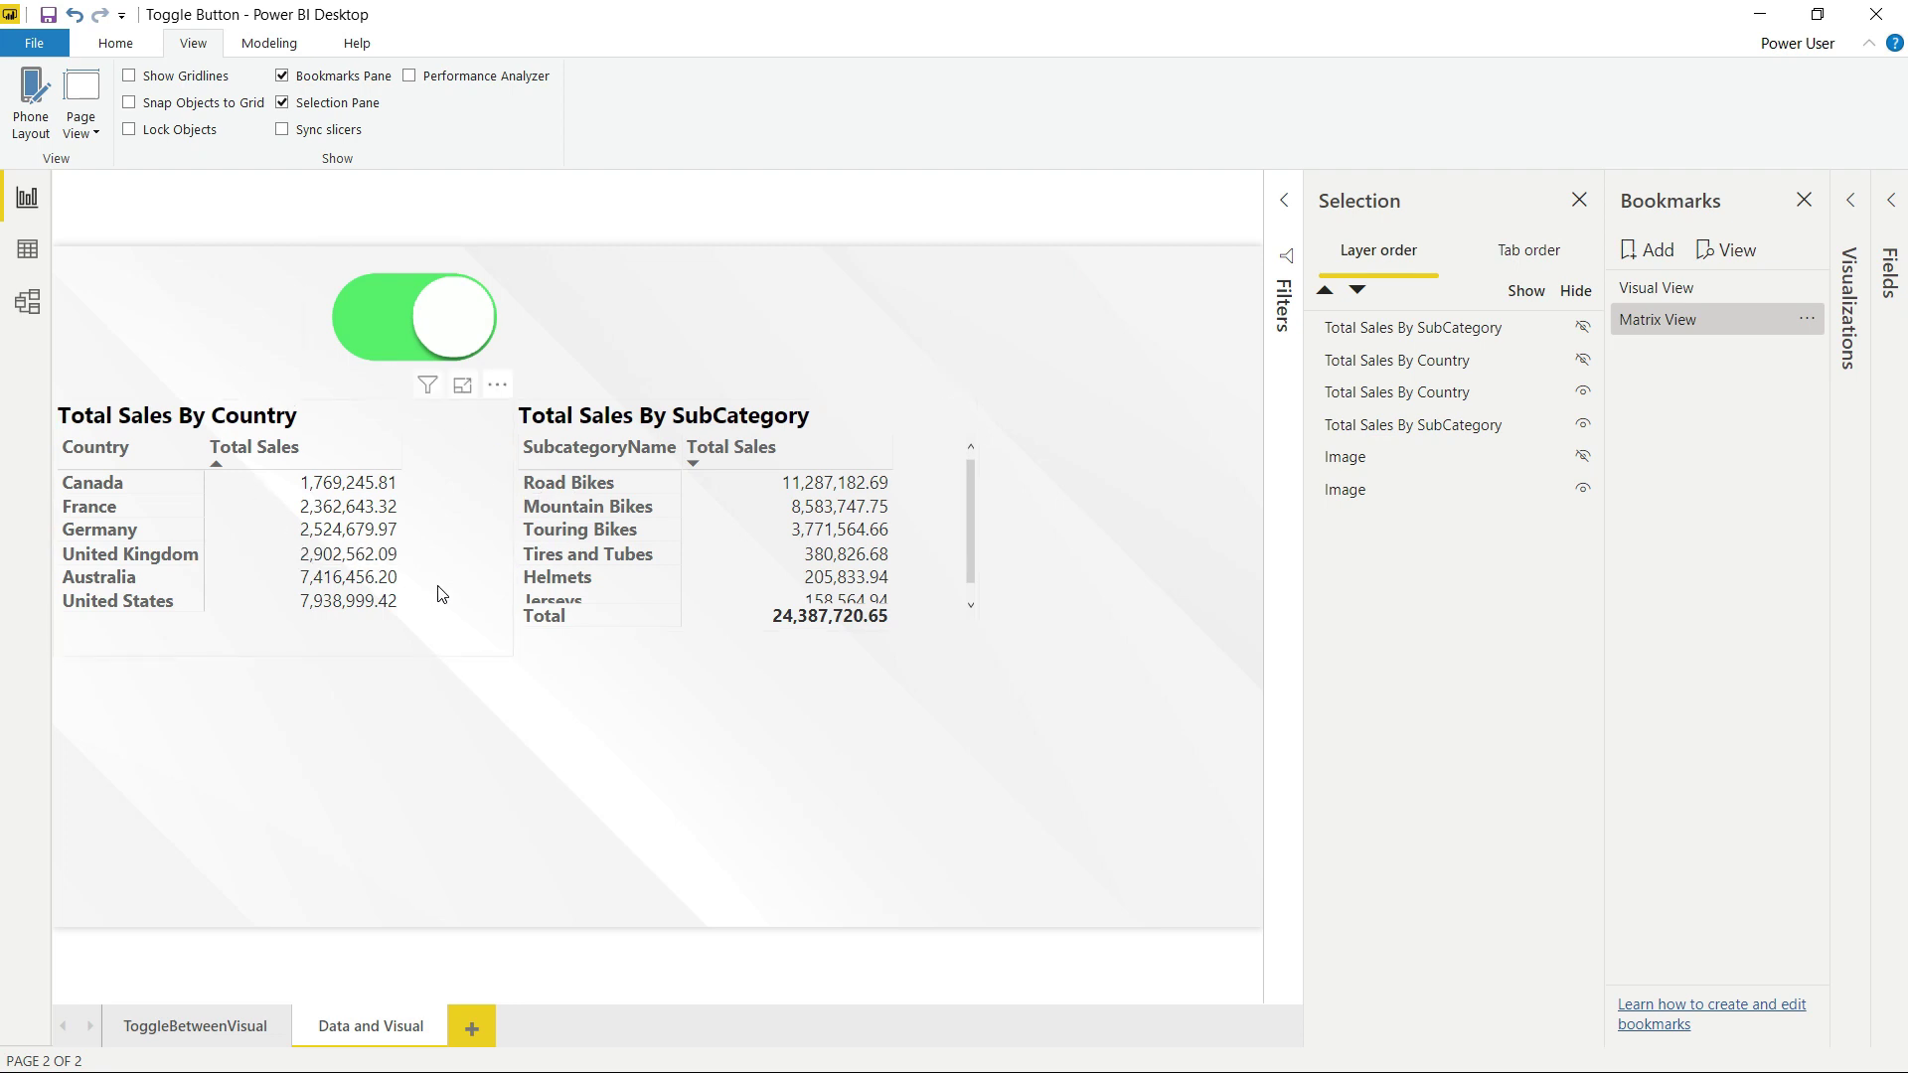
Set the right-knob toggle image's bookmark action to Visual View, deselect the image and try its action on the page
click(457, 307)
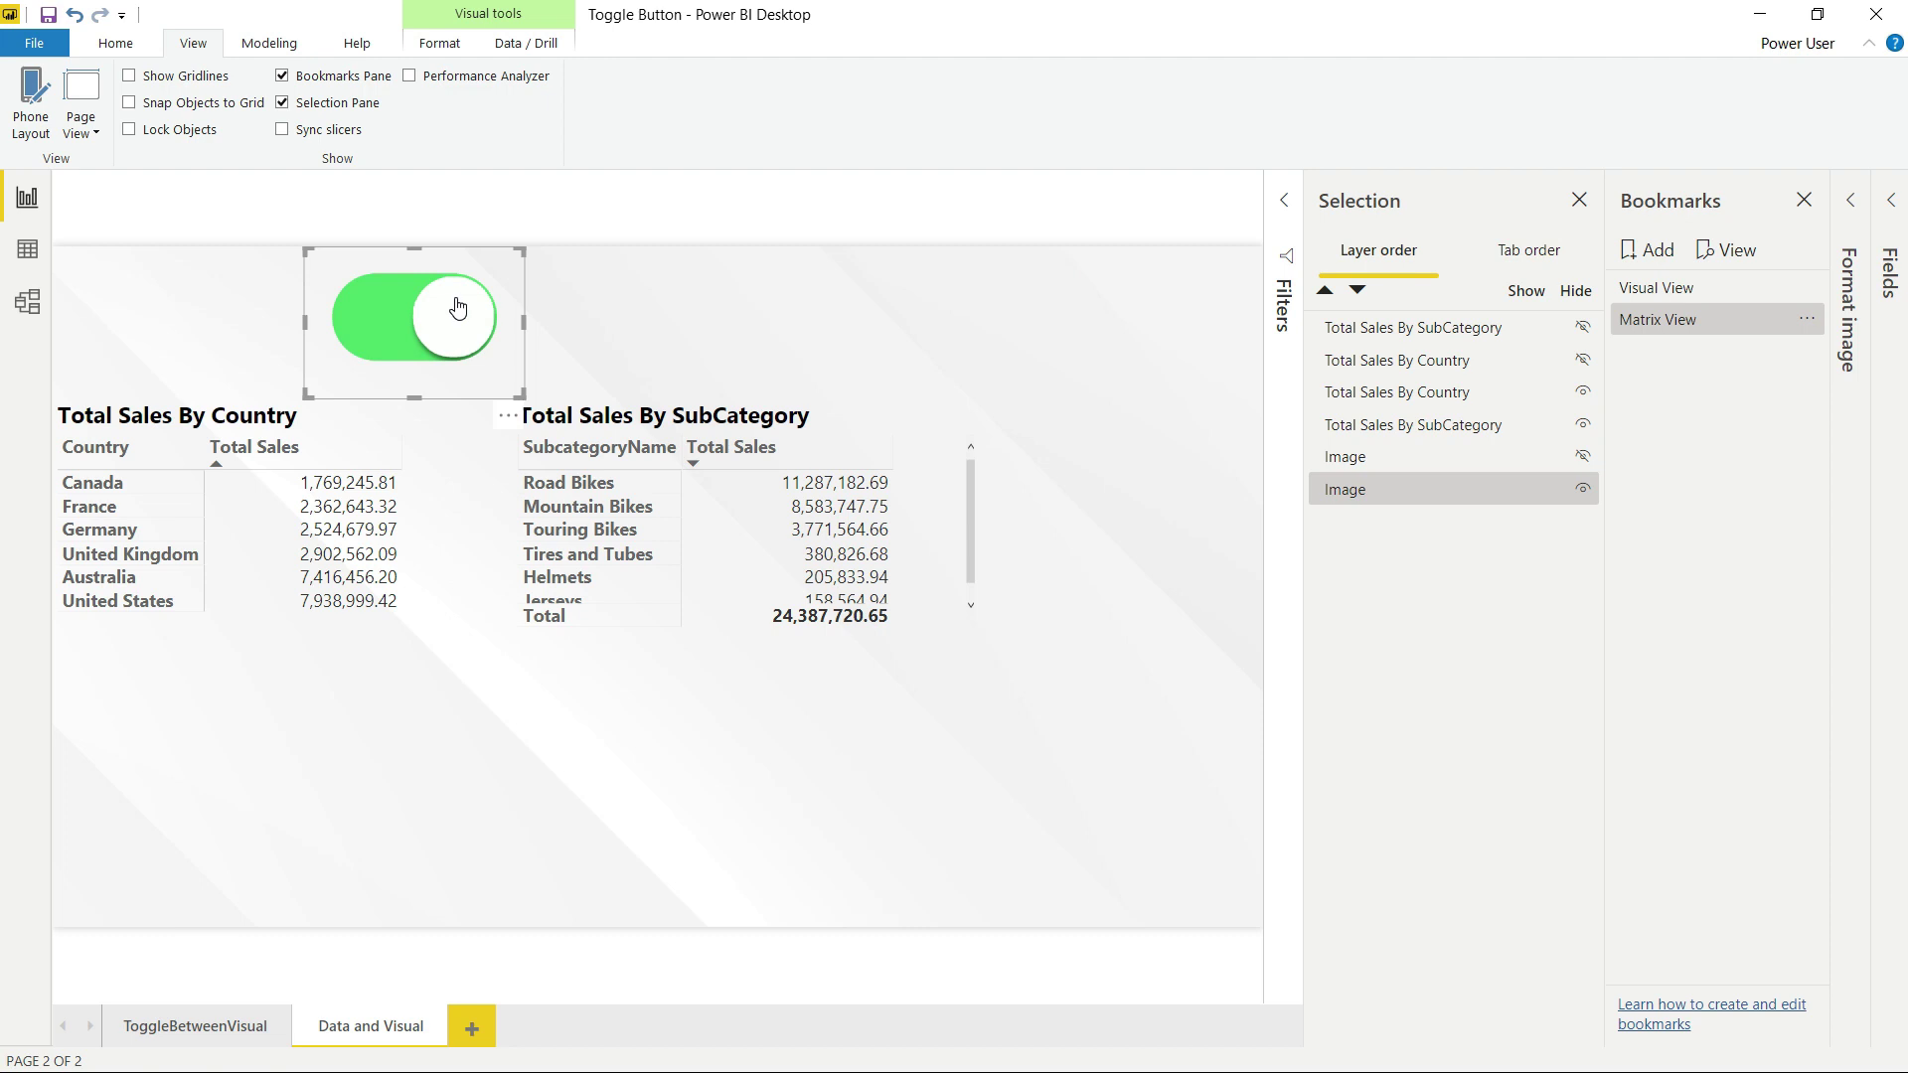
click(1850, 199)
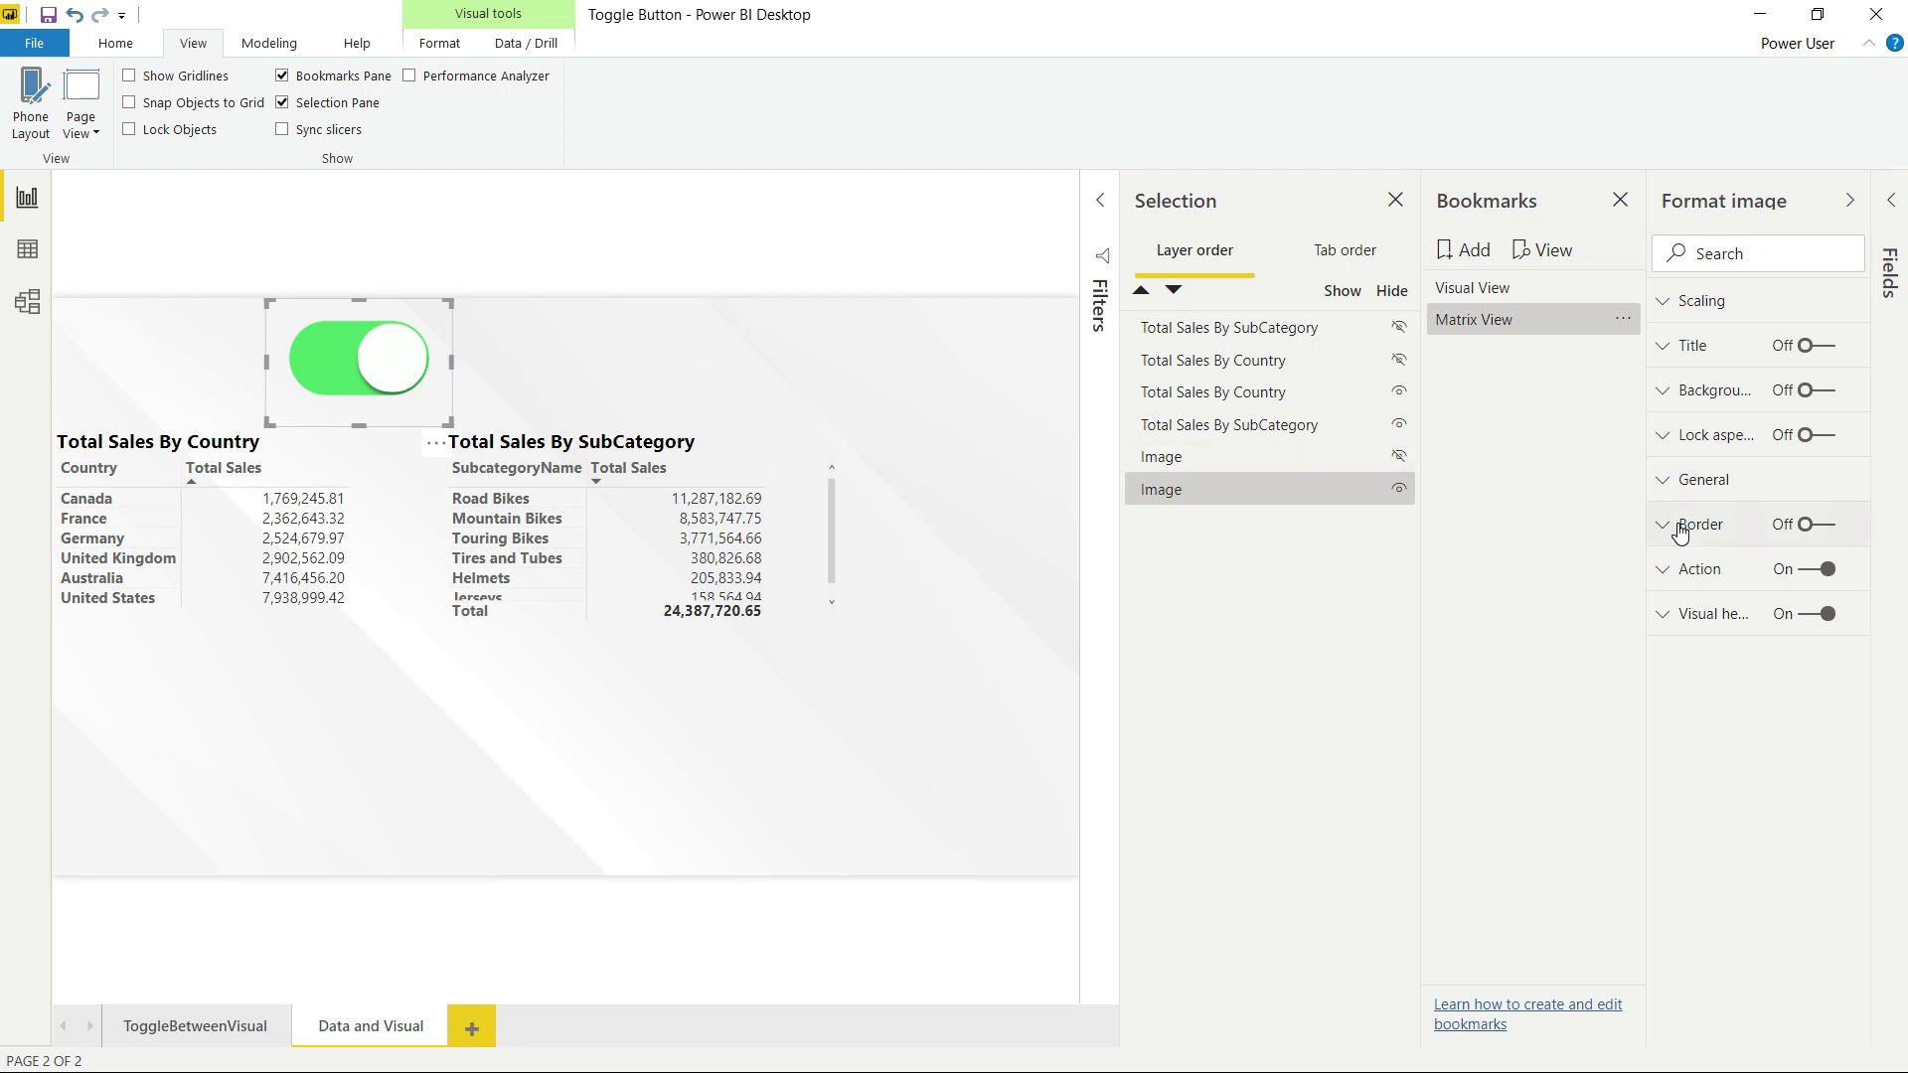
click(1662, 569)
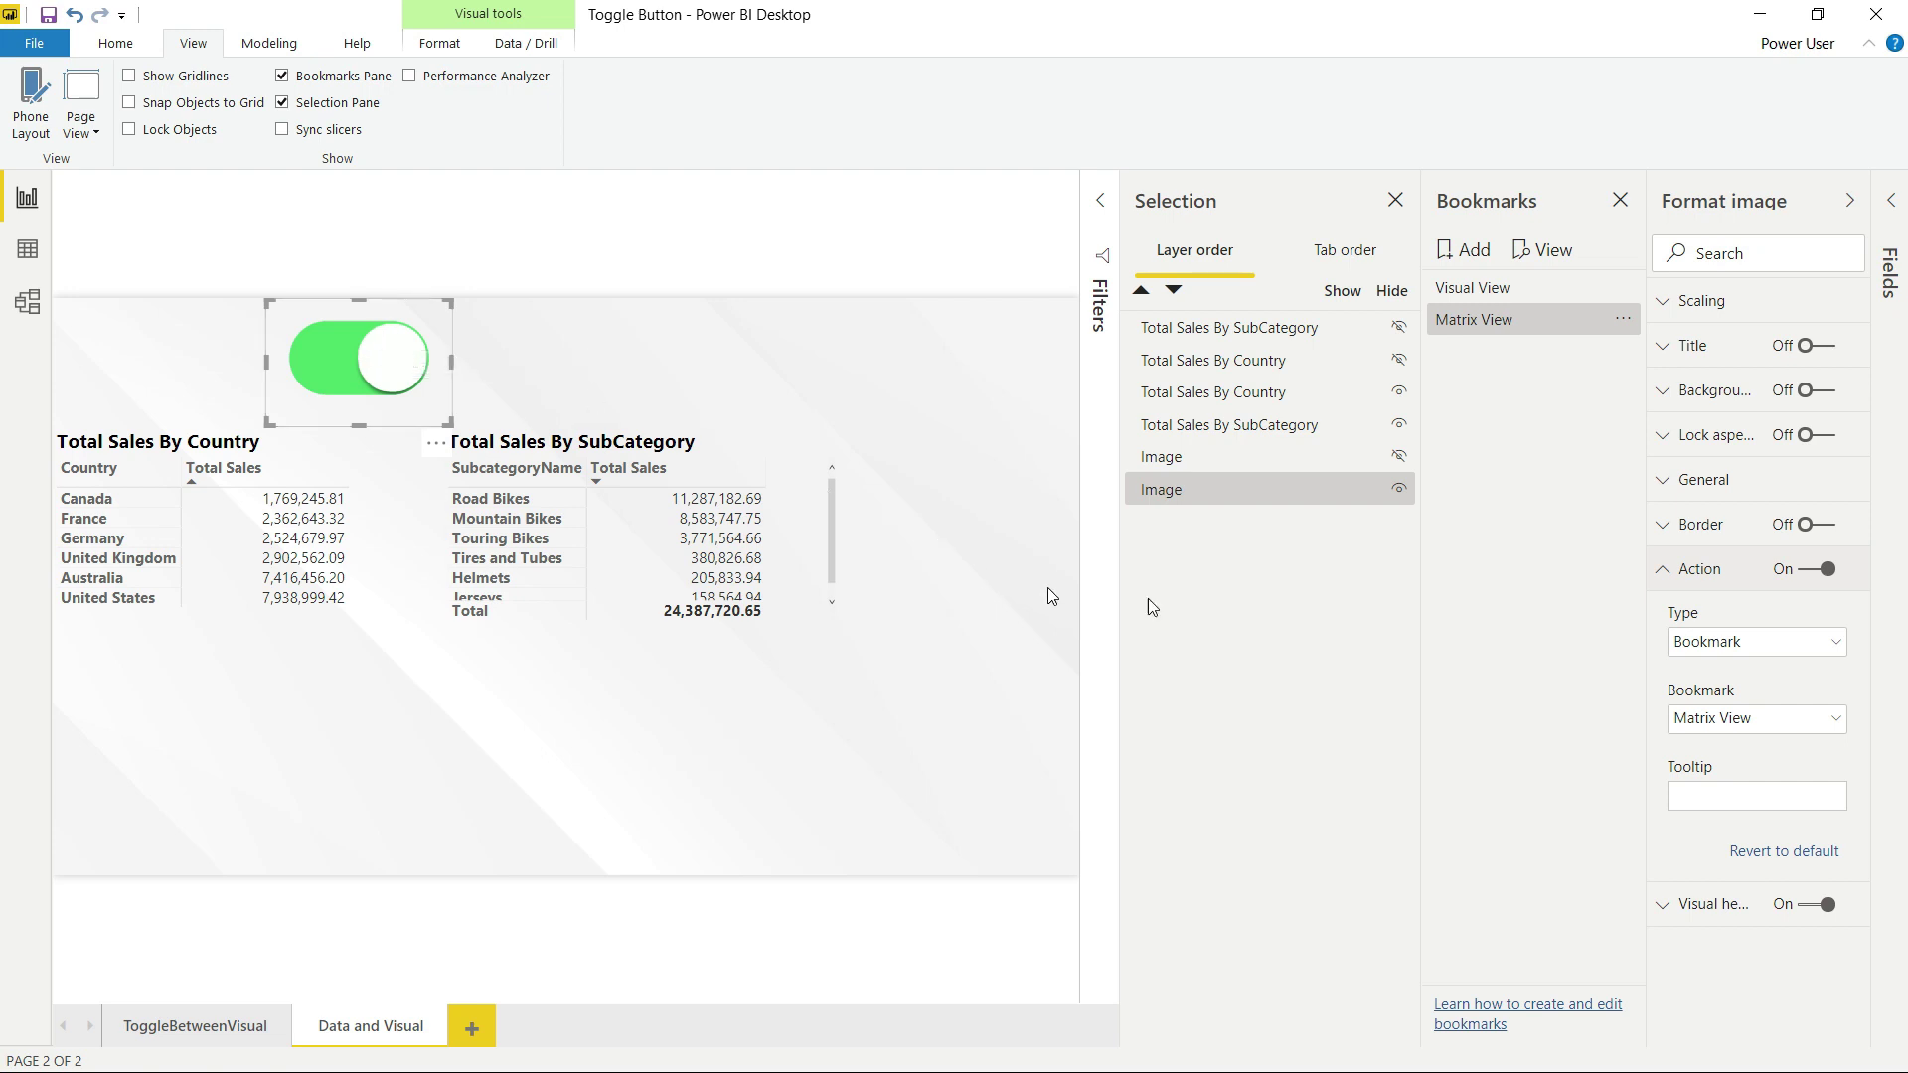
click(1727, 719)
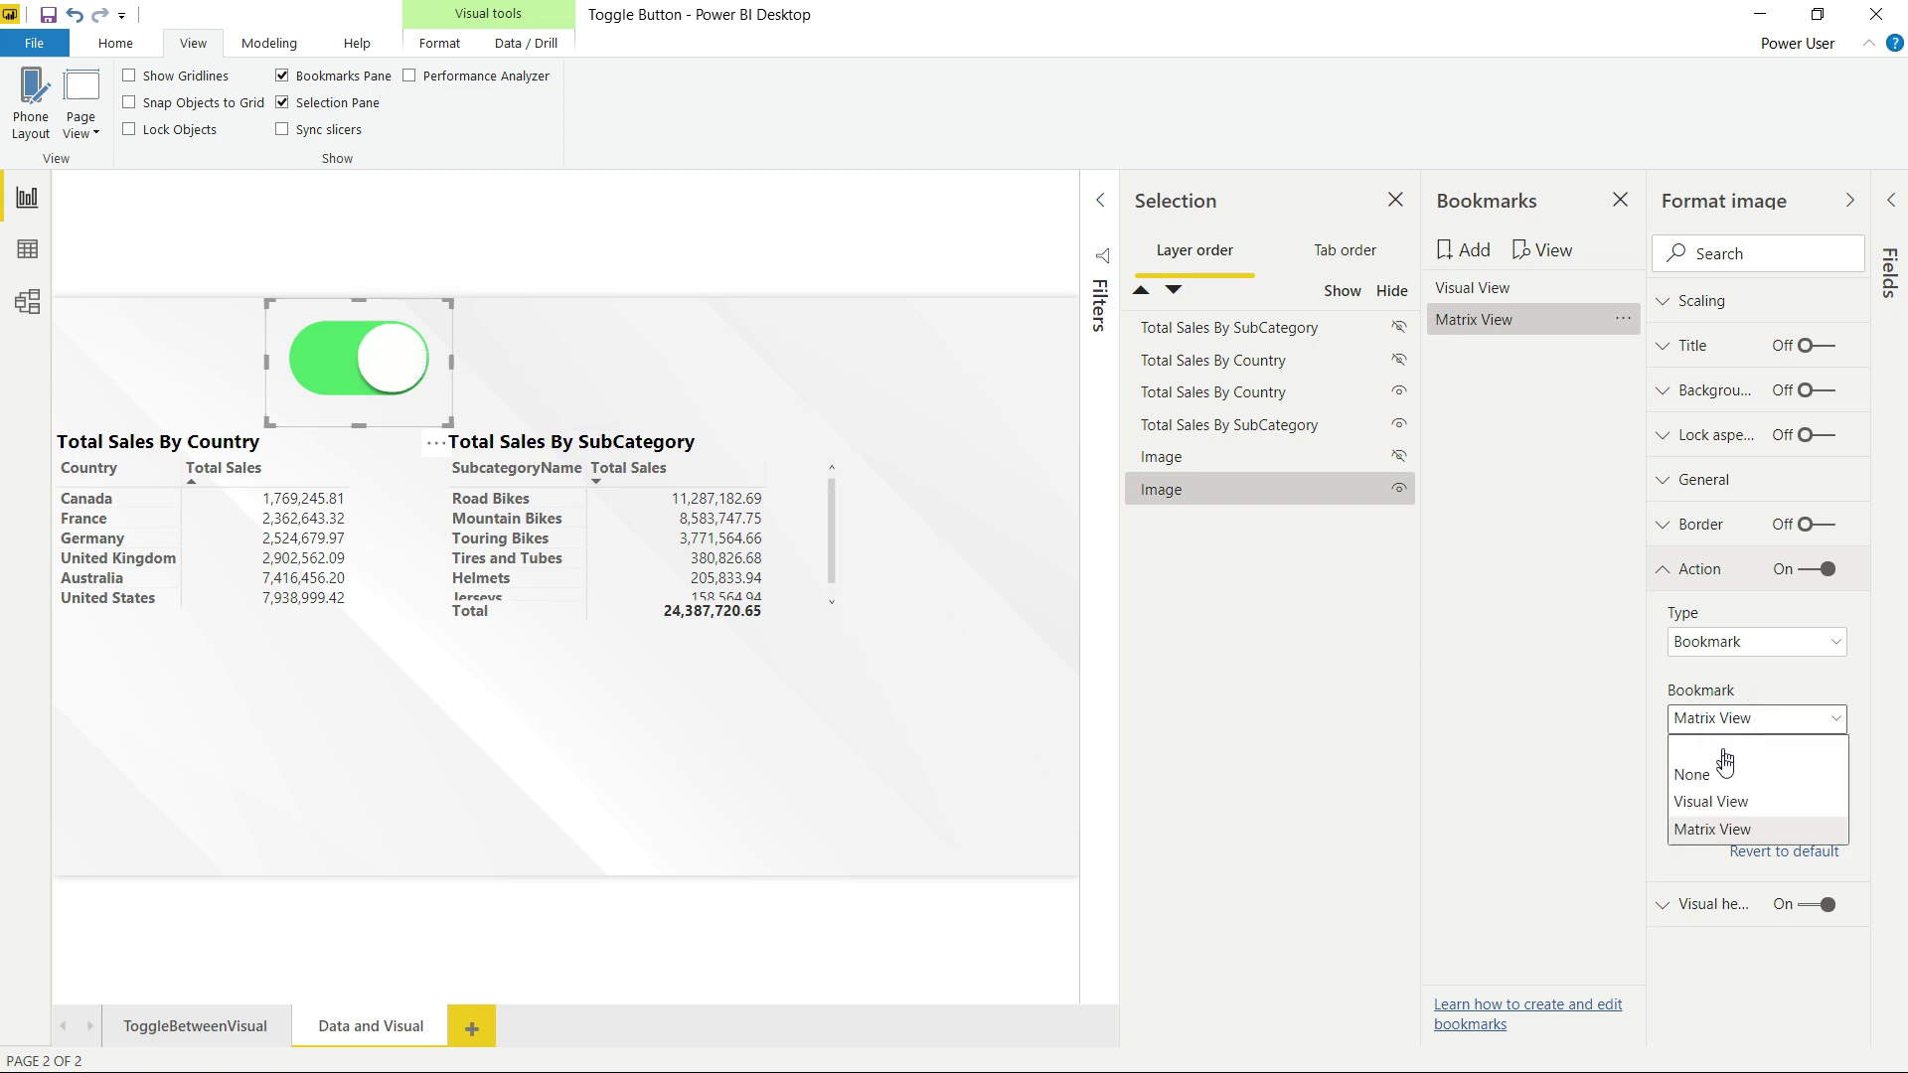
click(1724, 801)
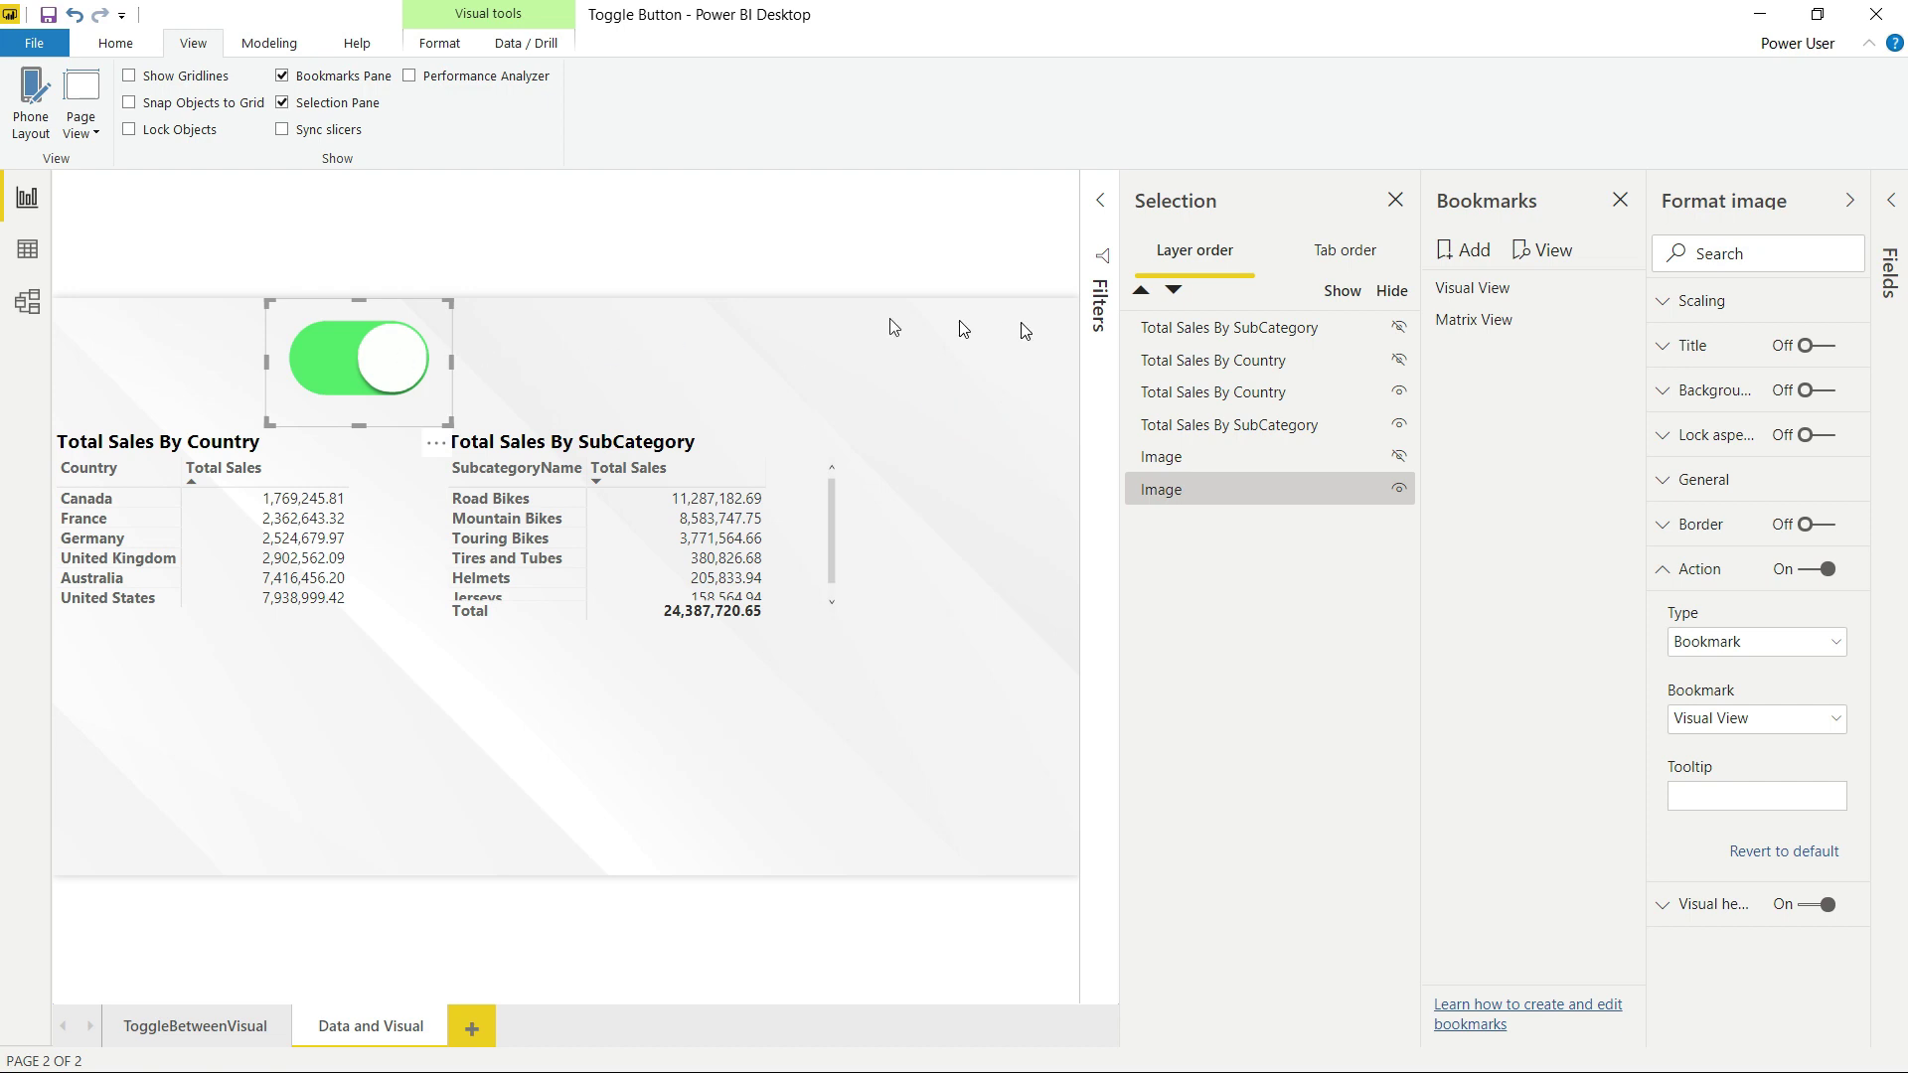
key(Escape)
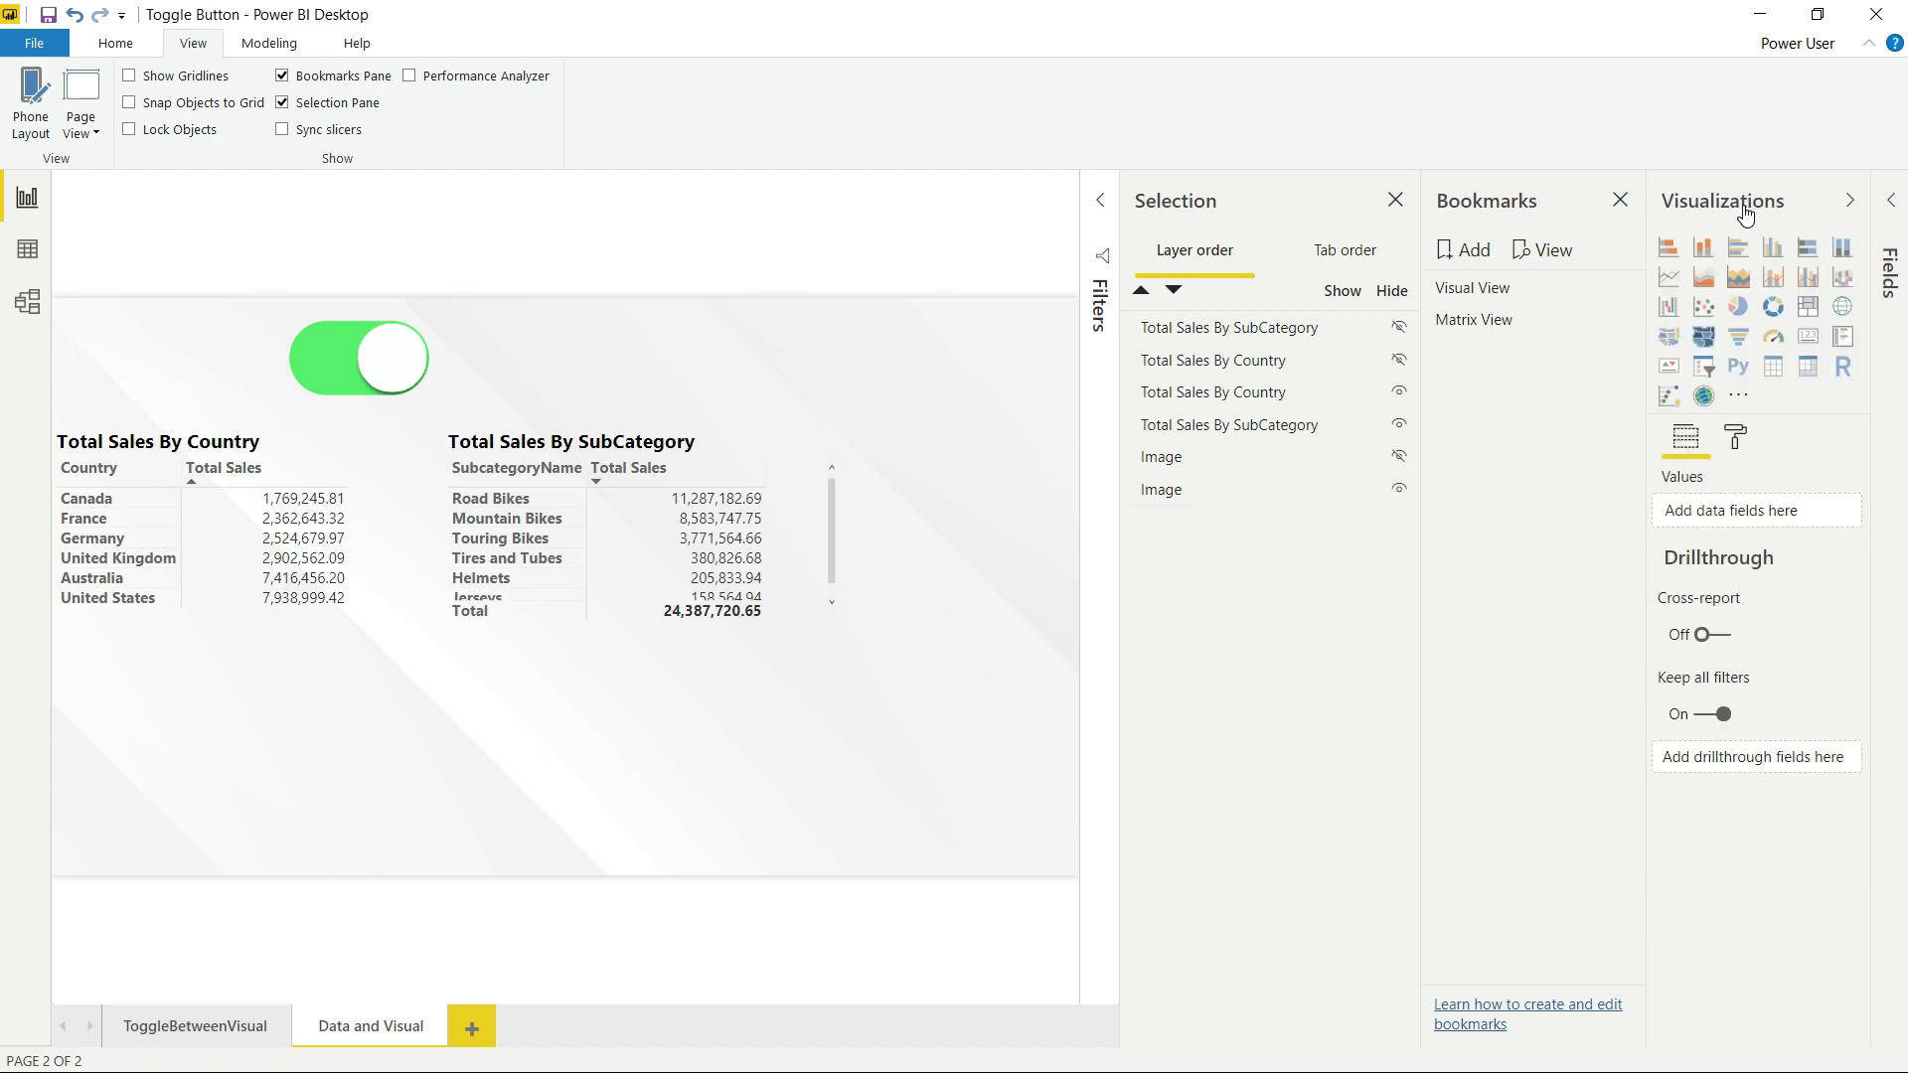
ctrl+click(394, 370)
ctrl+click(394, 370)
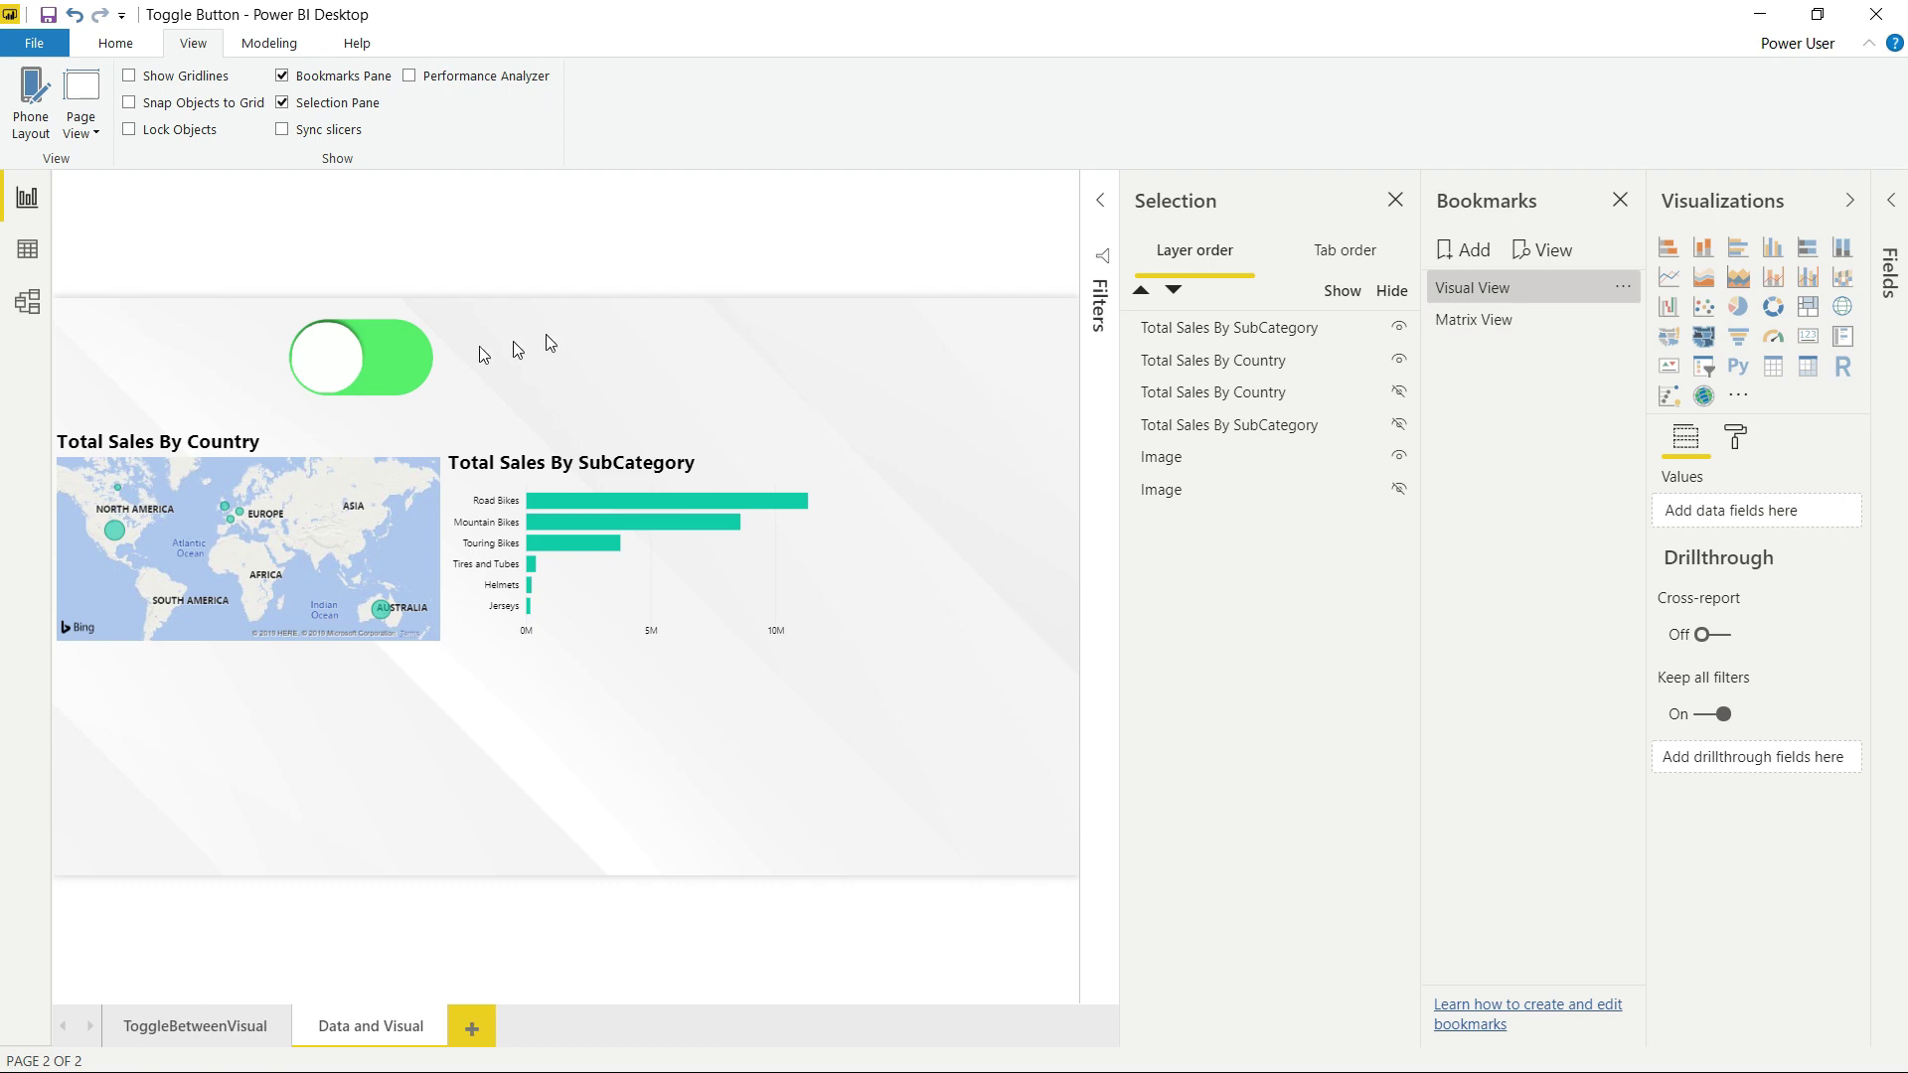
Set the left-knob toggle image's bookmark action to Matrix View and deselect the image
click(416, 360)
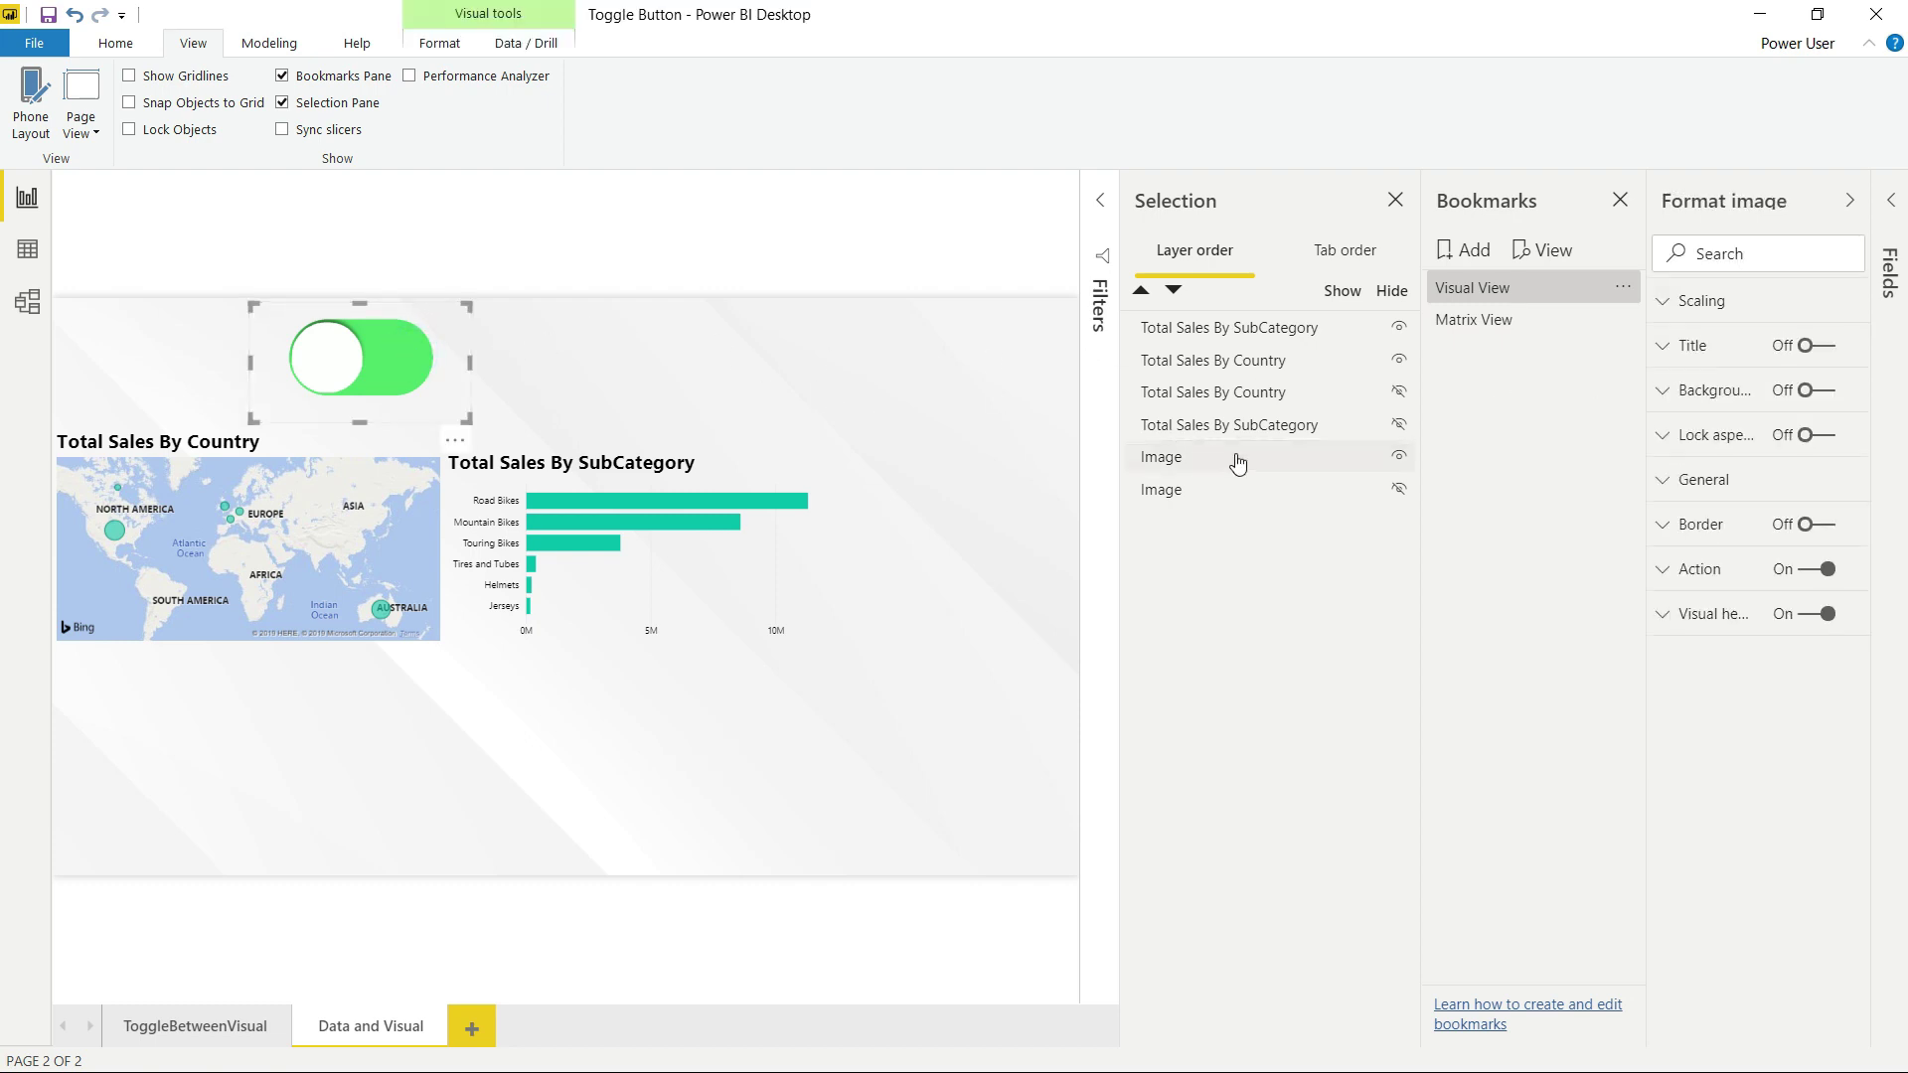
click(1661, 572)
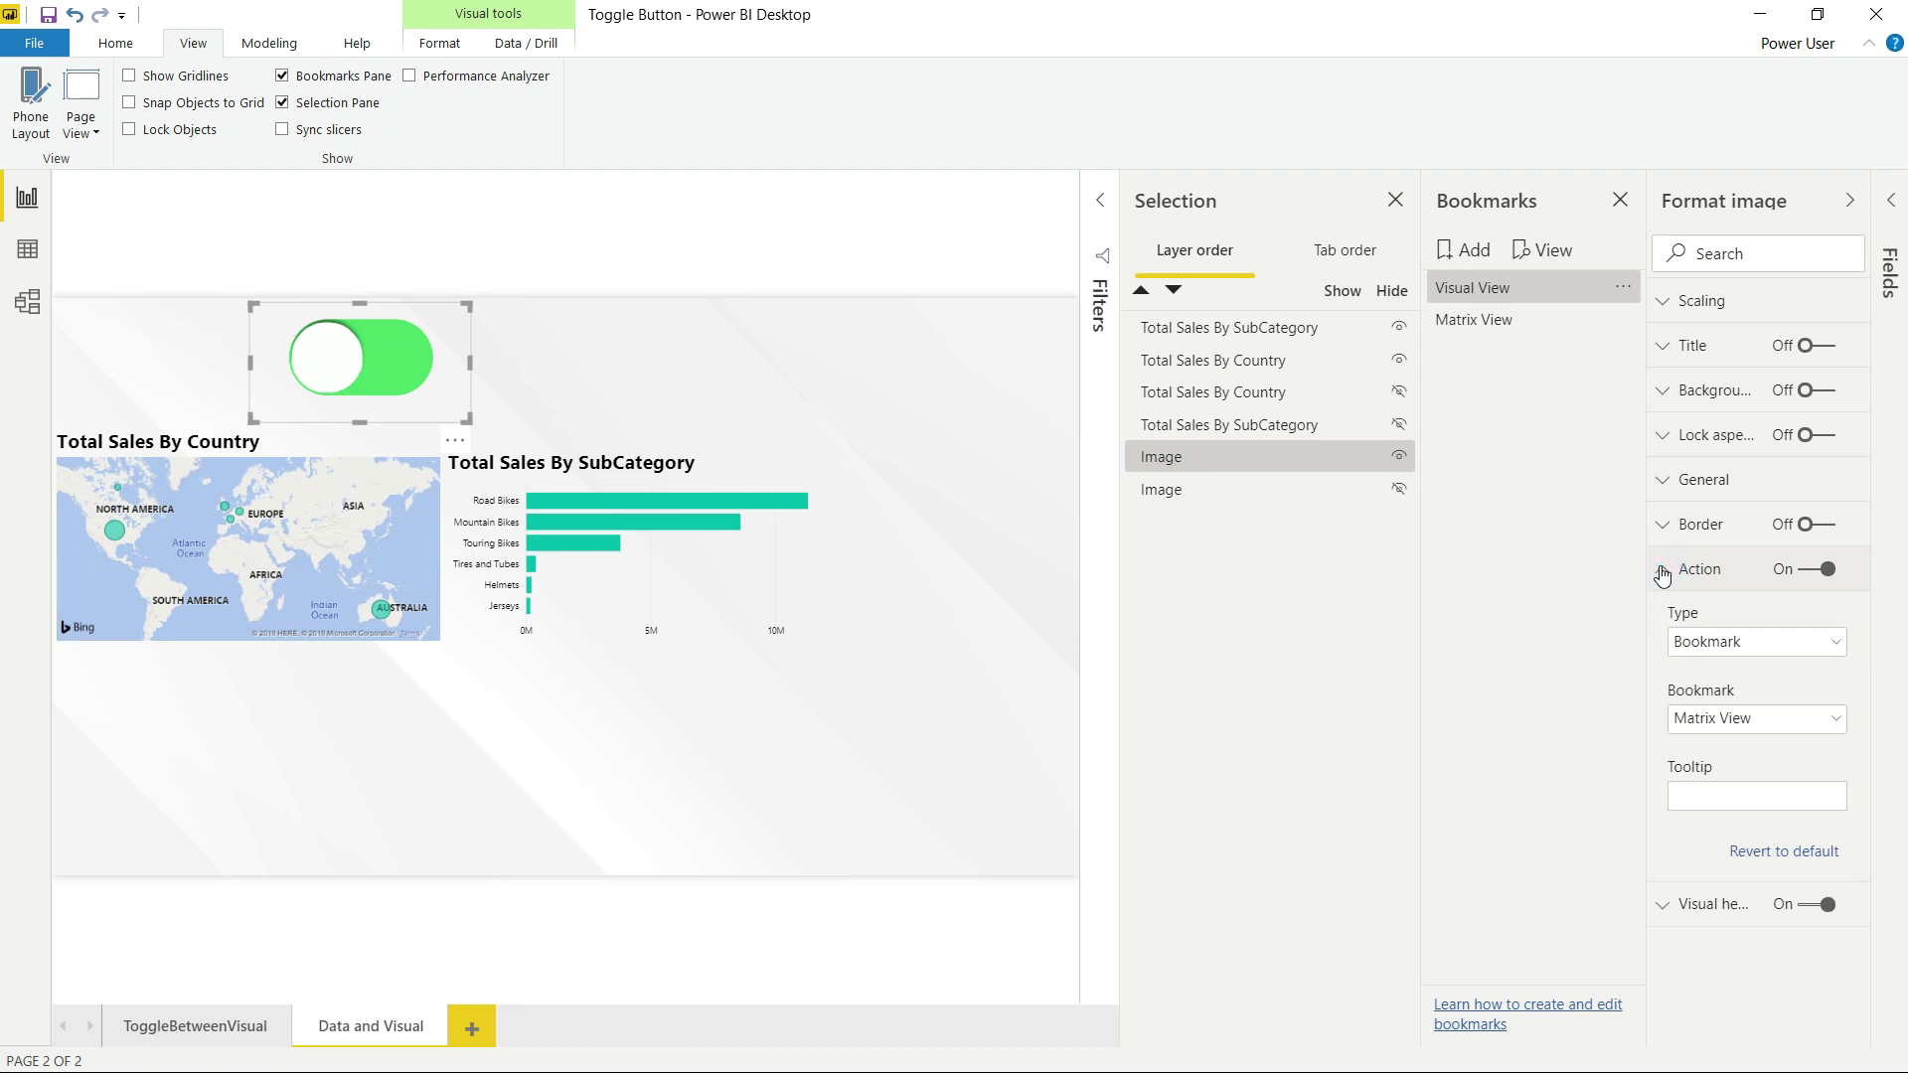
click(1696, 725)
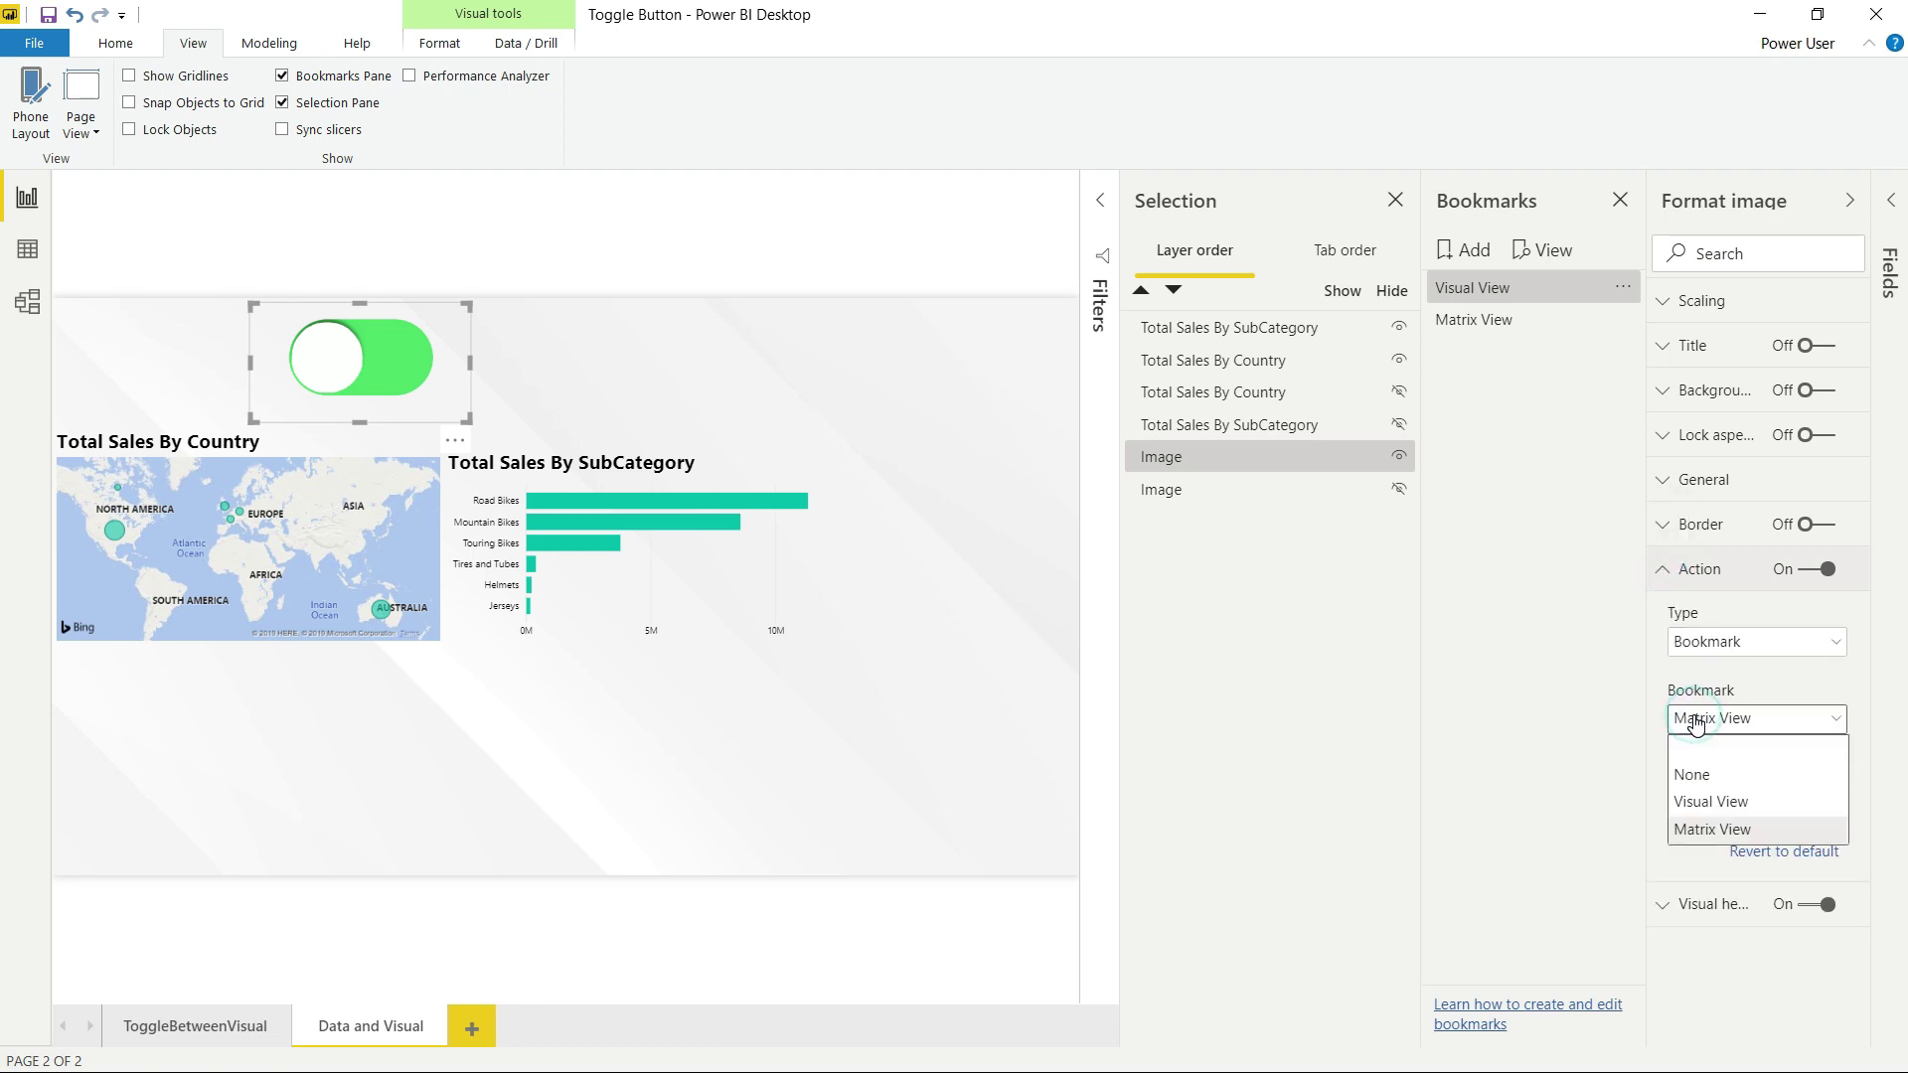
click(1710, 829)
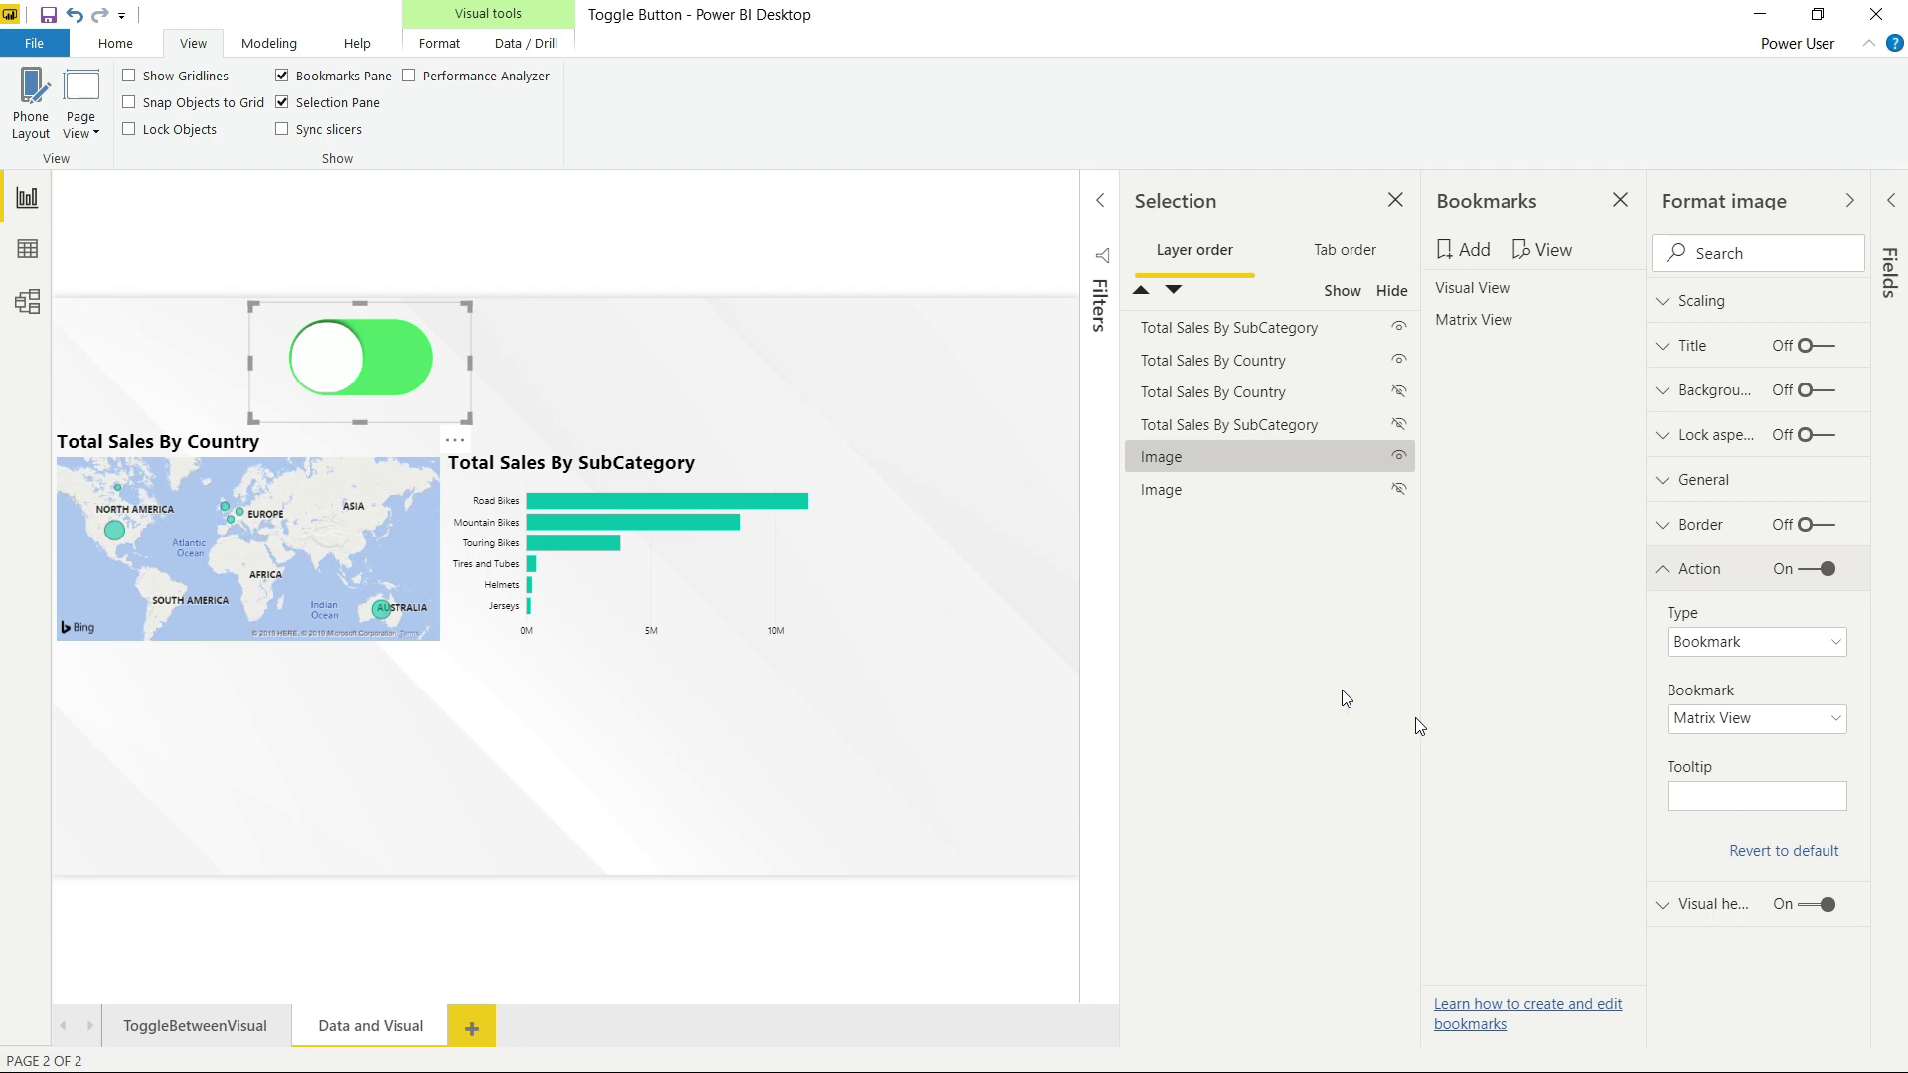
click(809, 384)
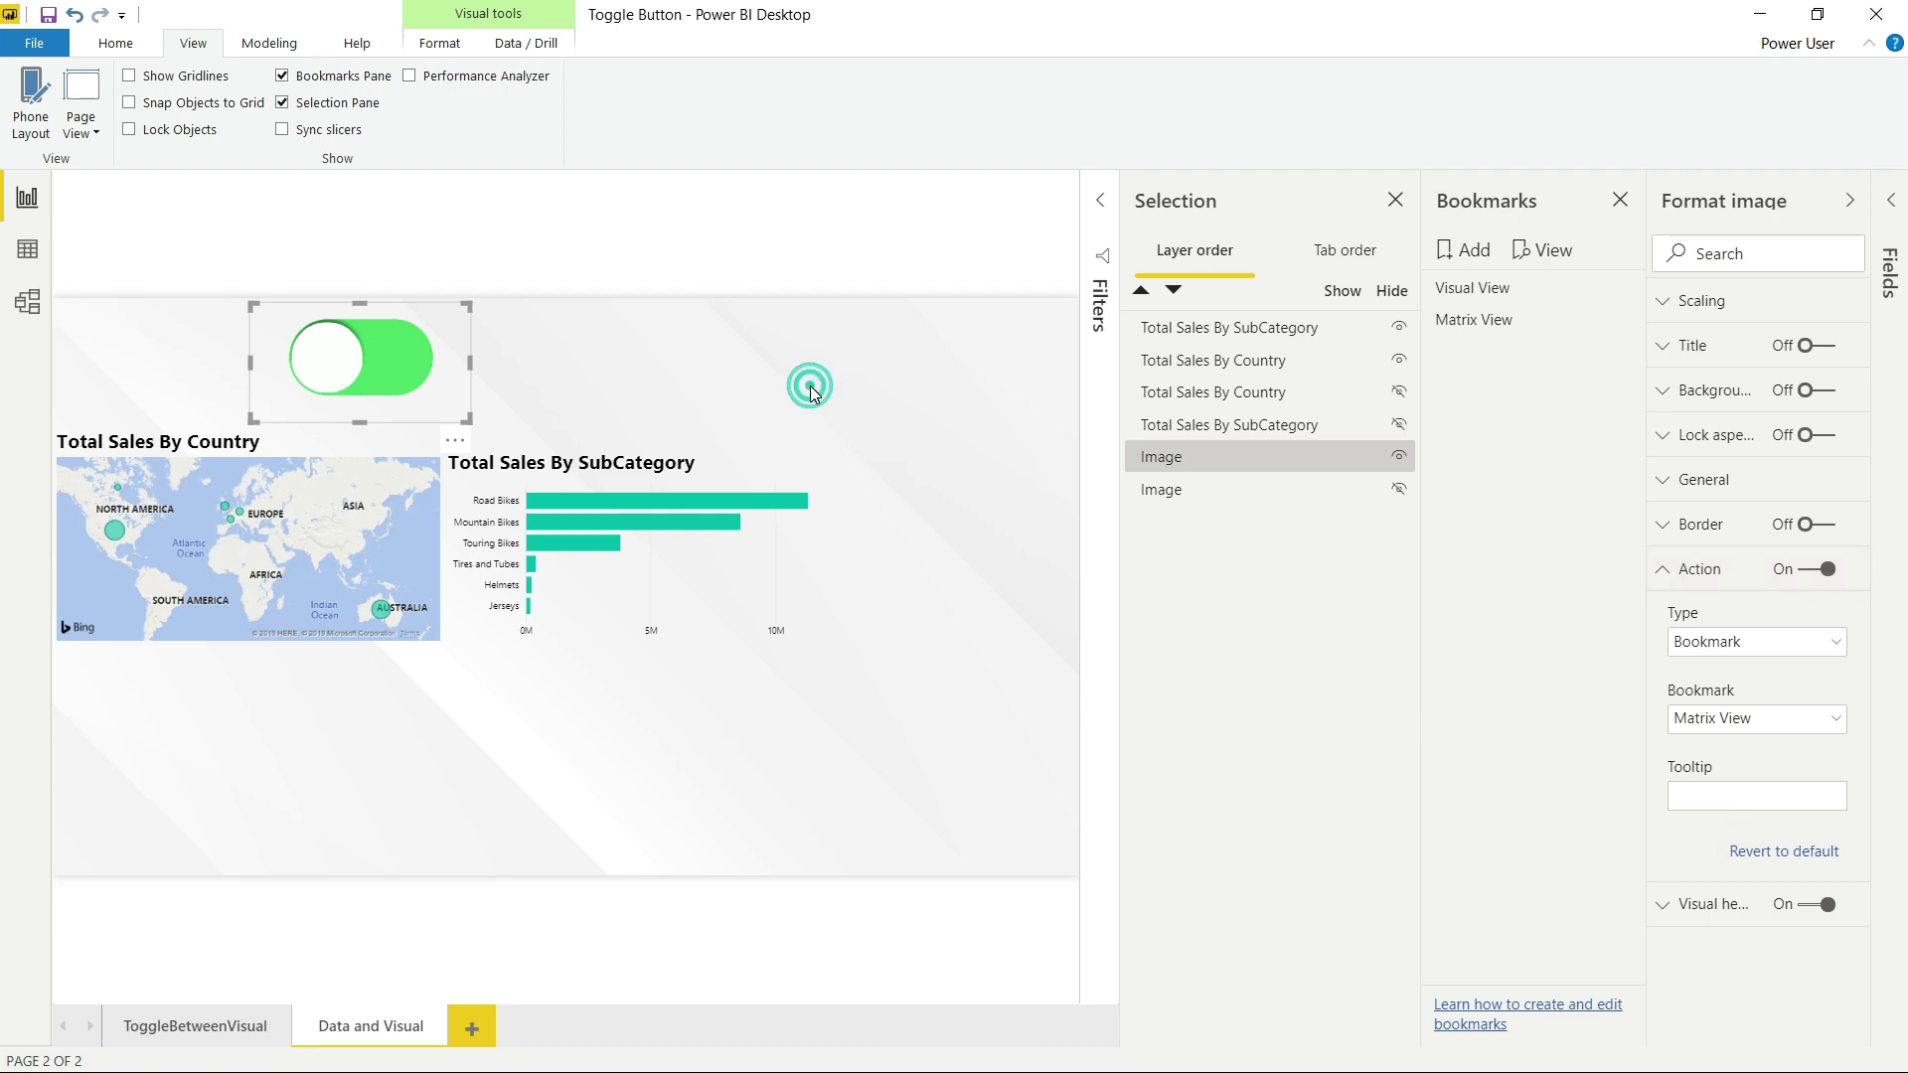
Trigger the toggle images repeatedly to test switching between the matrices and the map and bar chart
ctrl+click(418, 355)
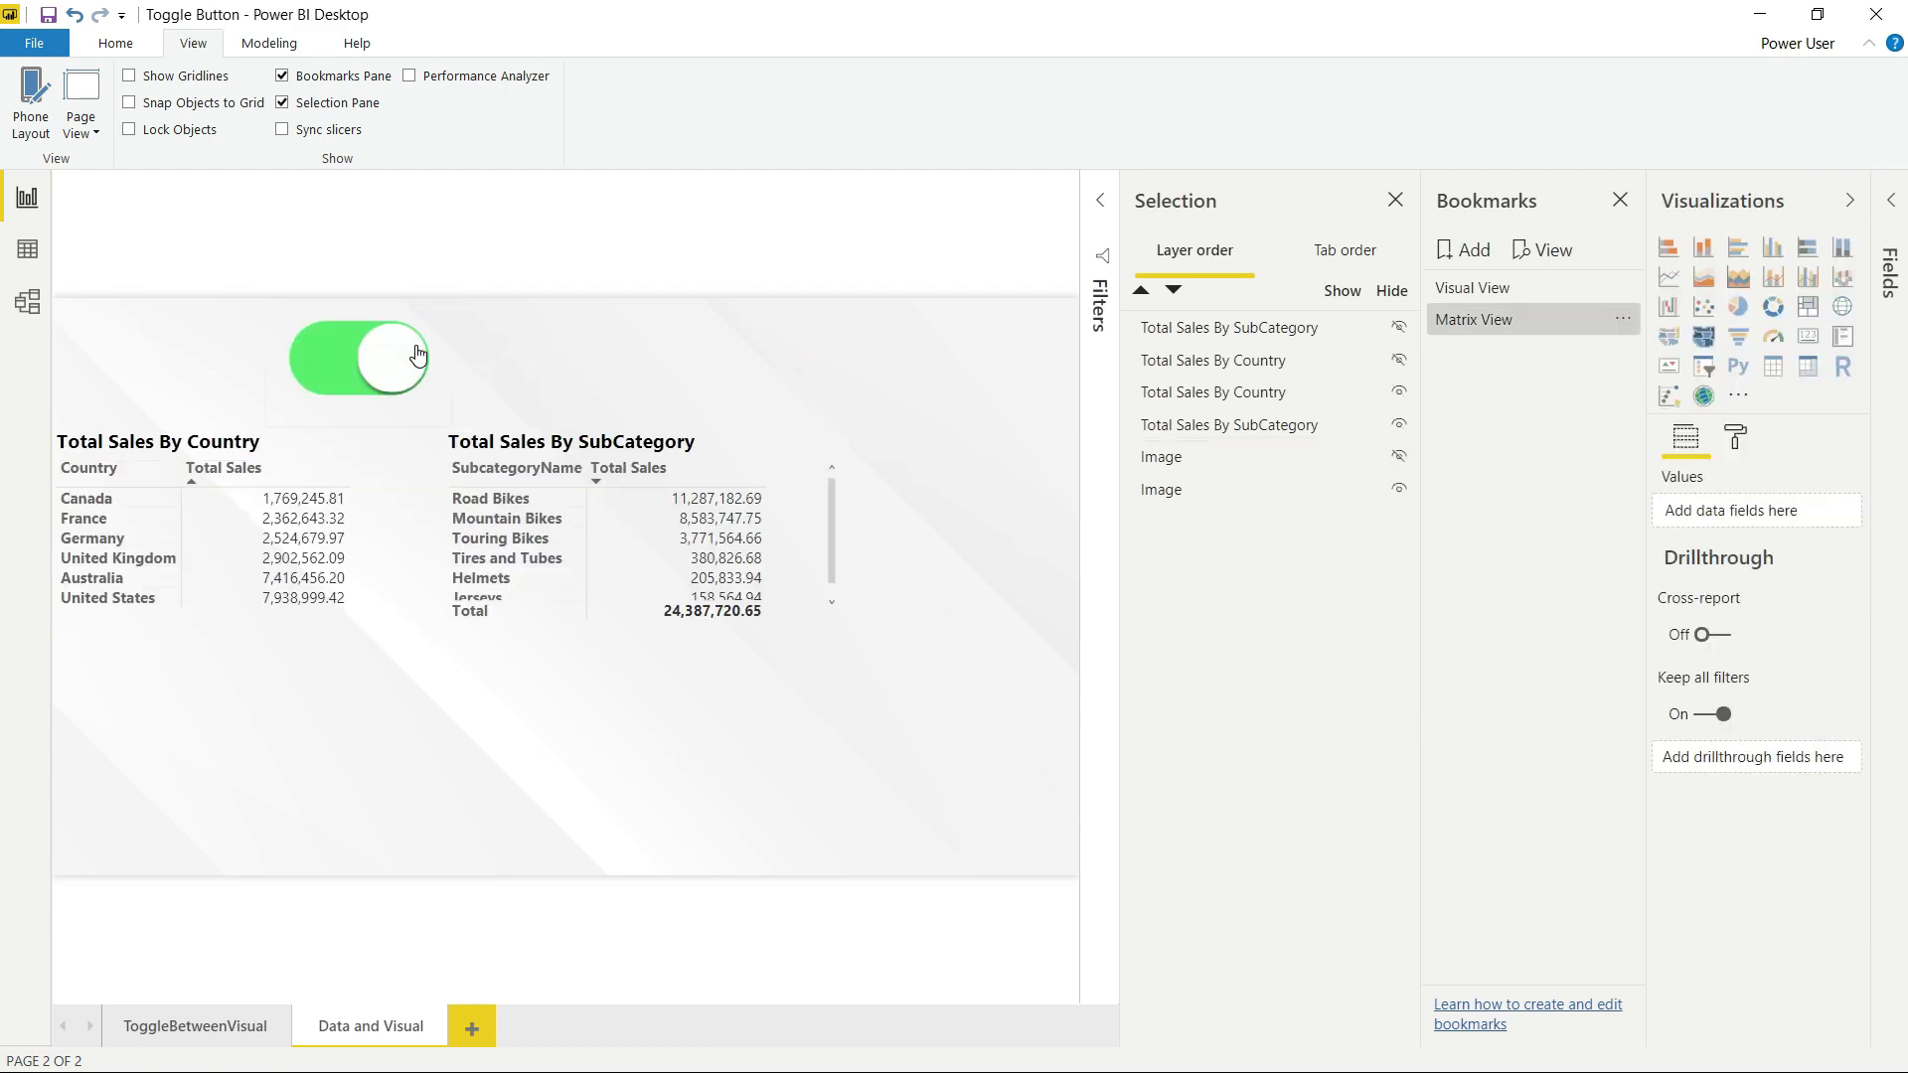
ctrl+click(417, 356)
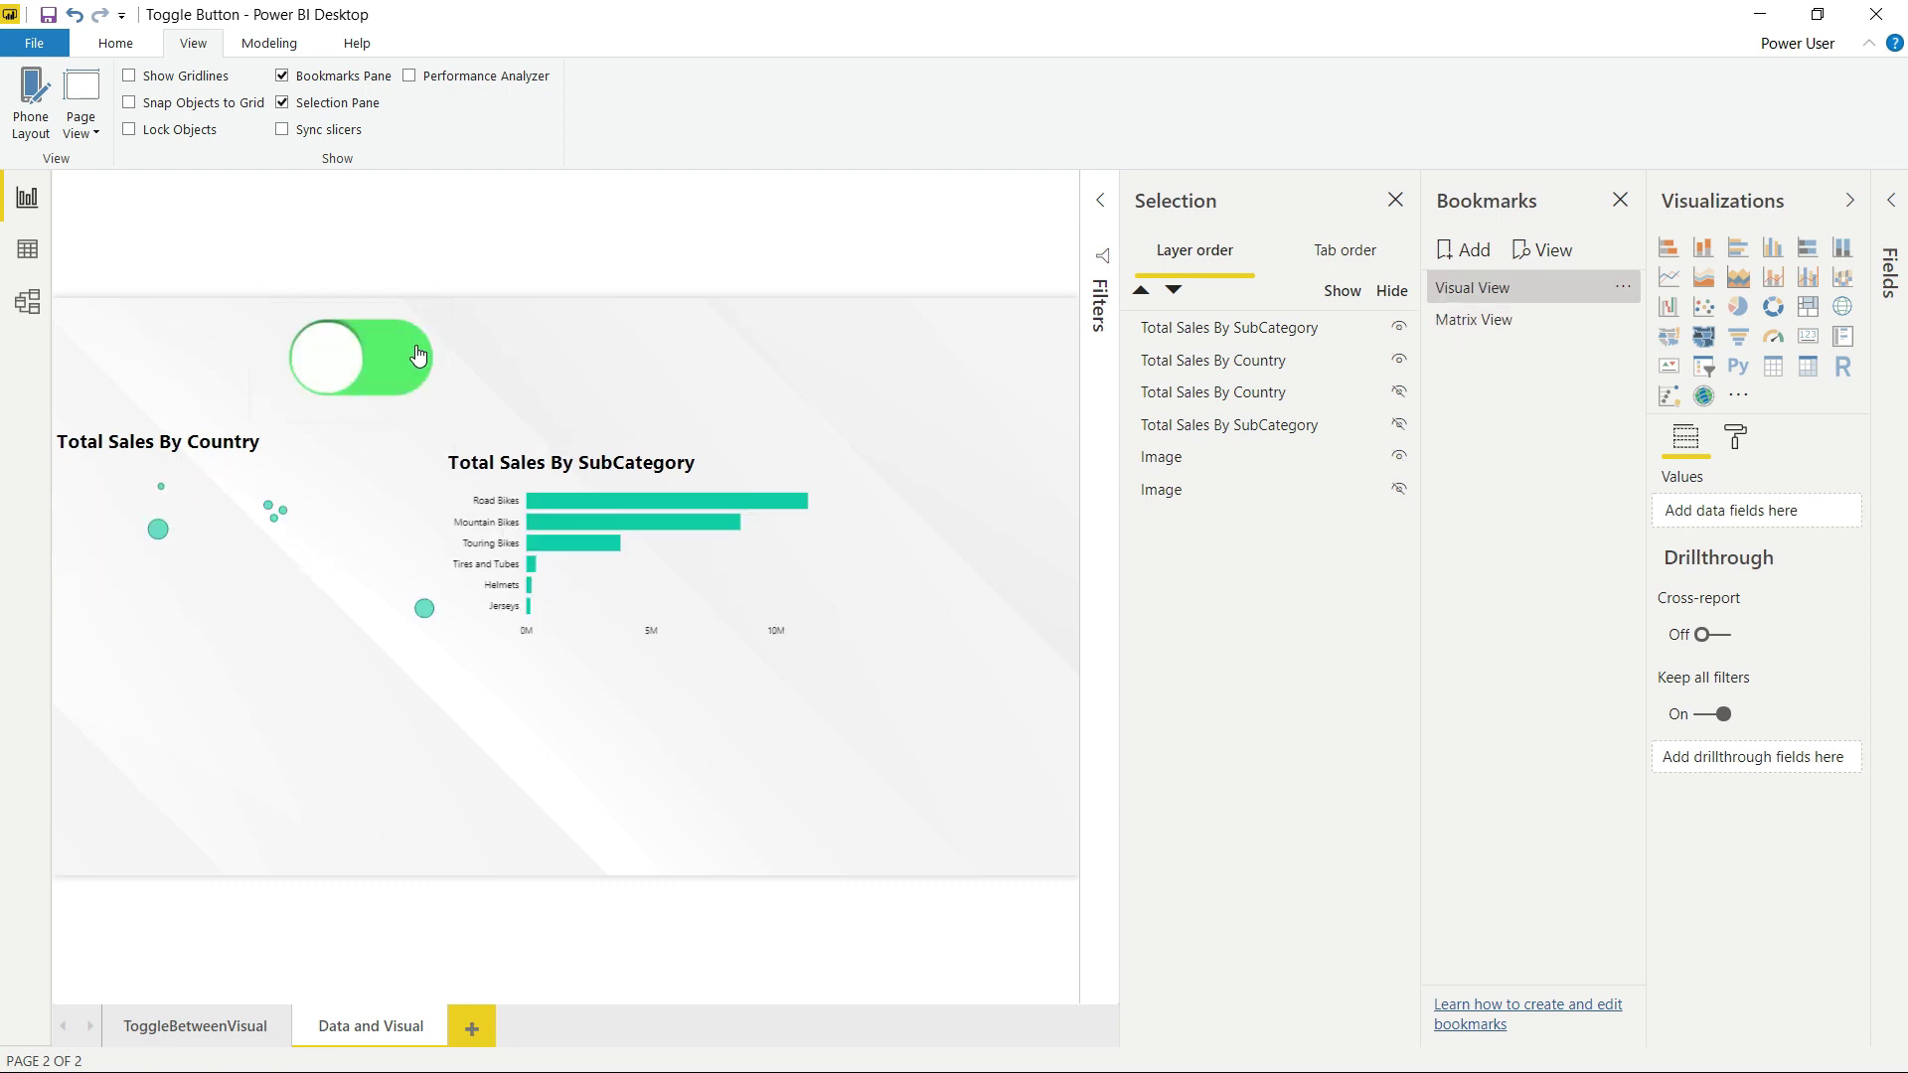
ctrl+click(417, 355)
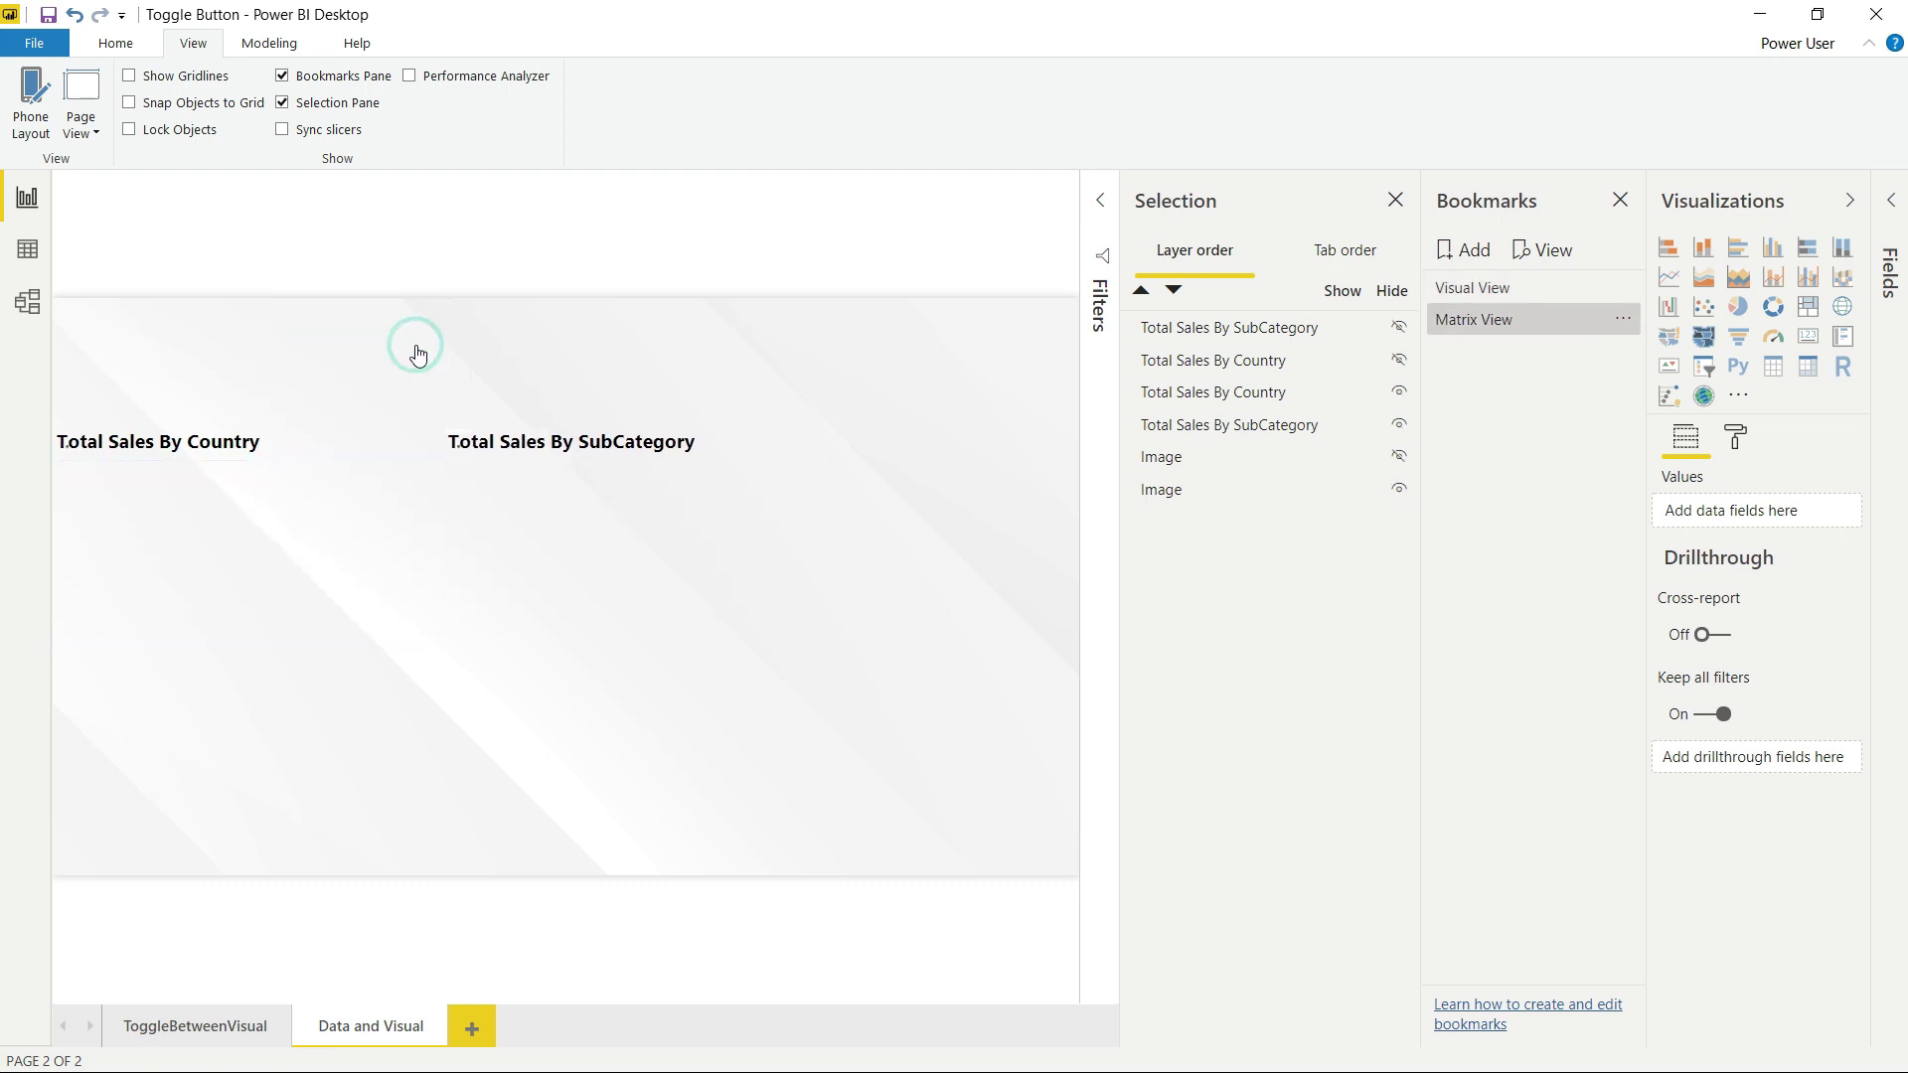
ctrl+click(417, 356)
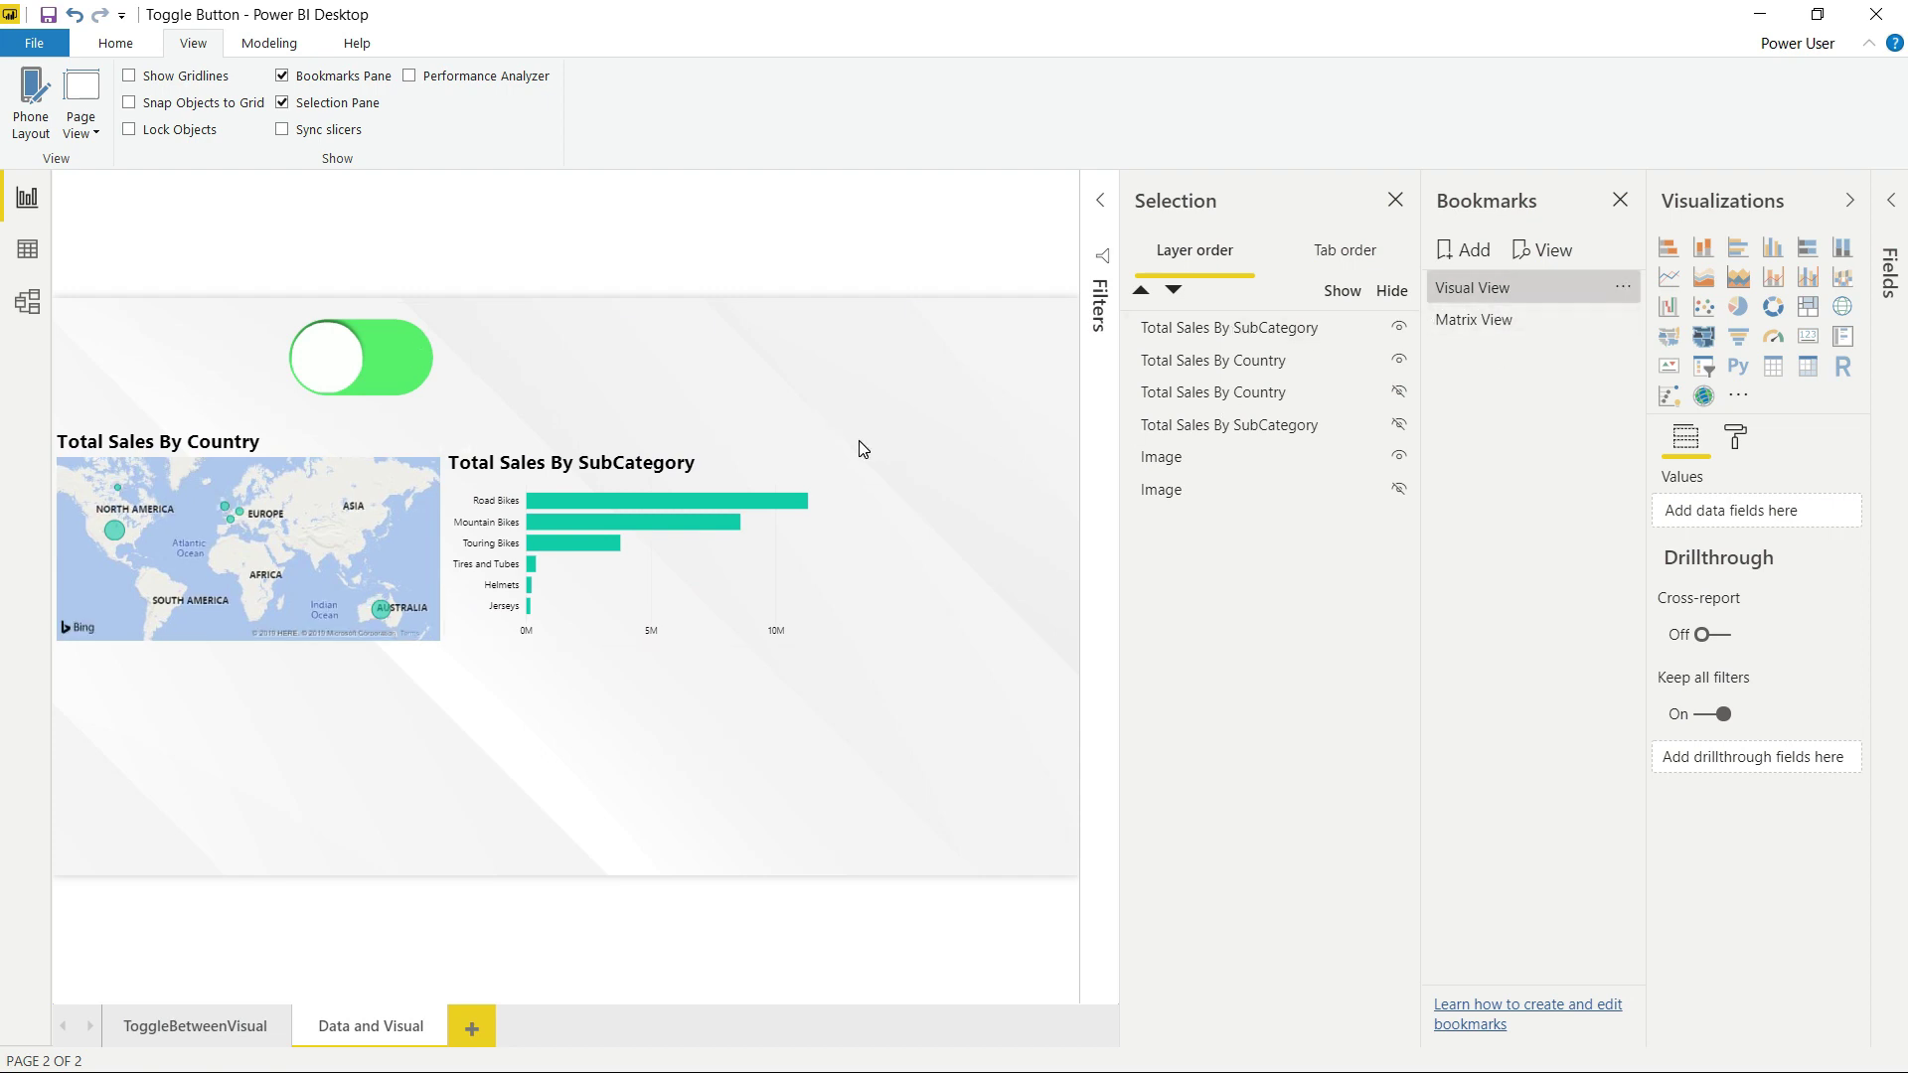
ctrl+click(404, 367)
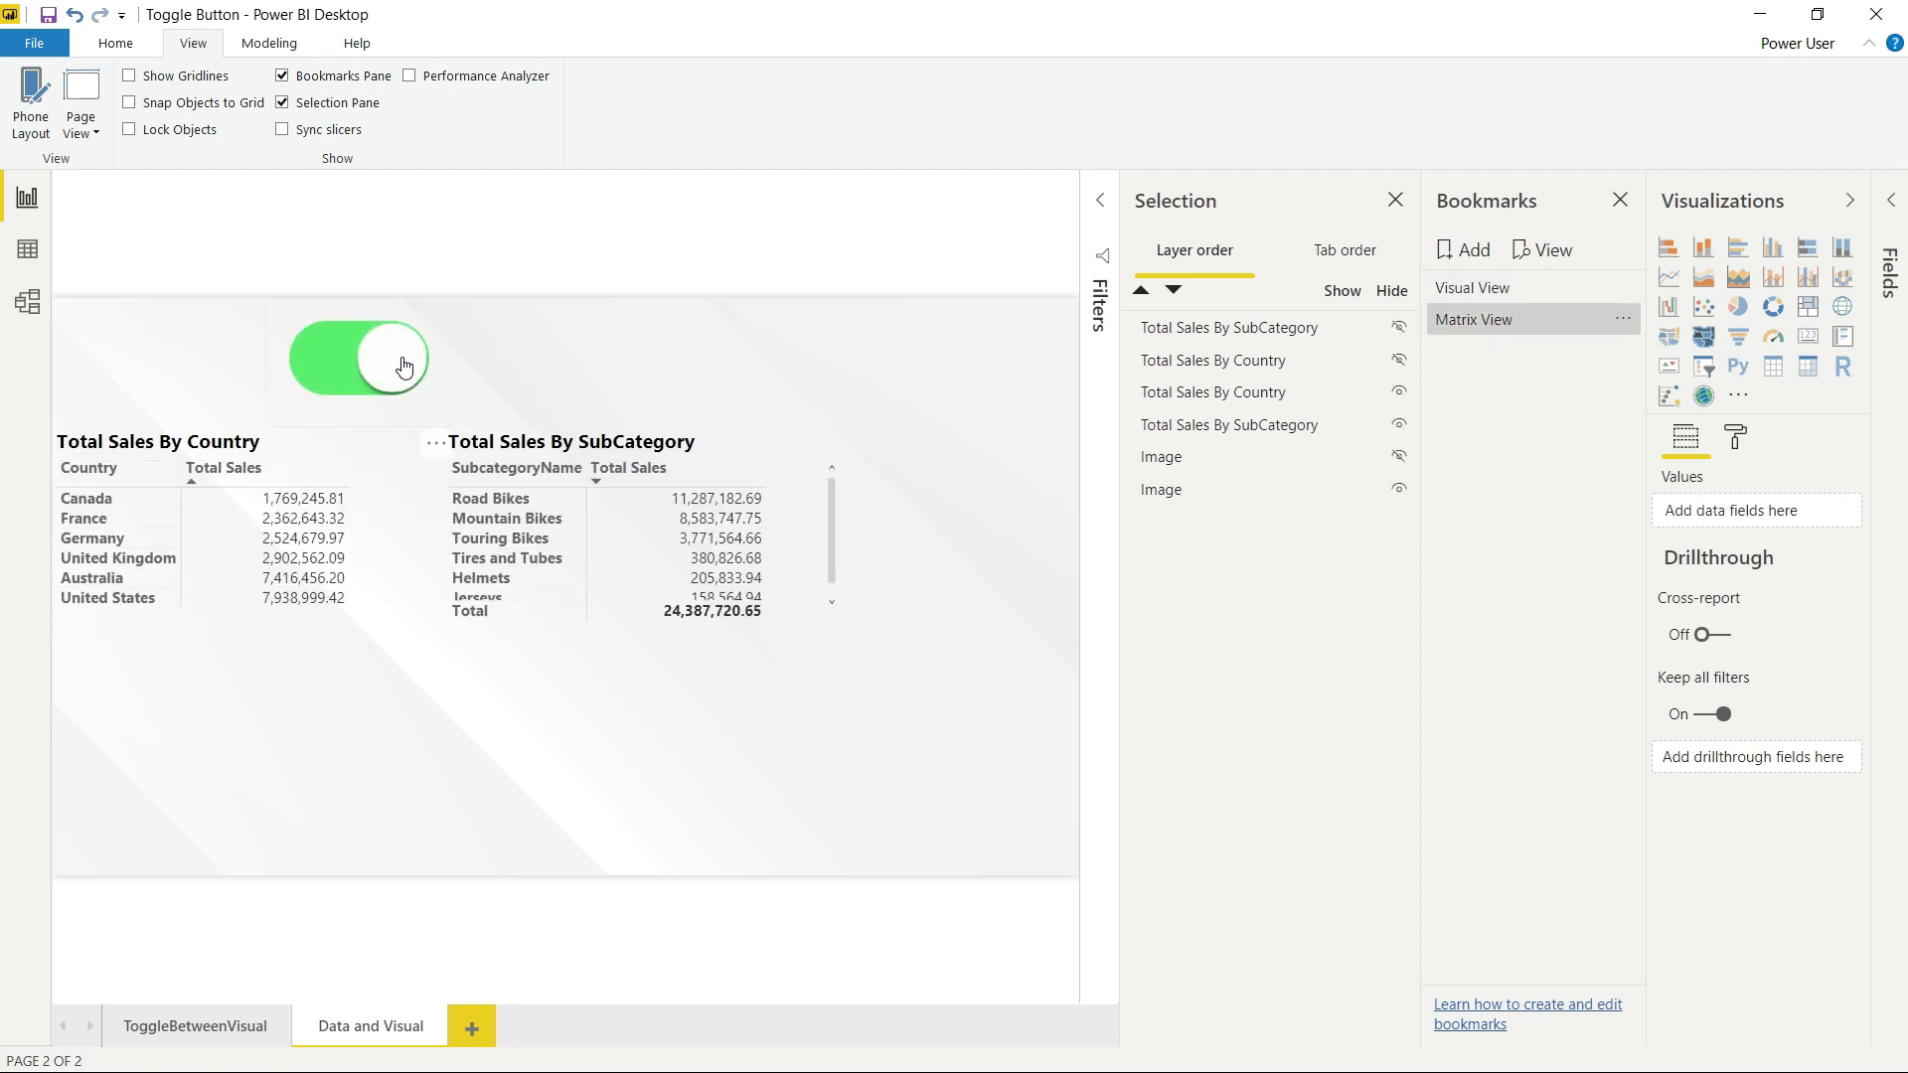
ctrl+click(403, 367)
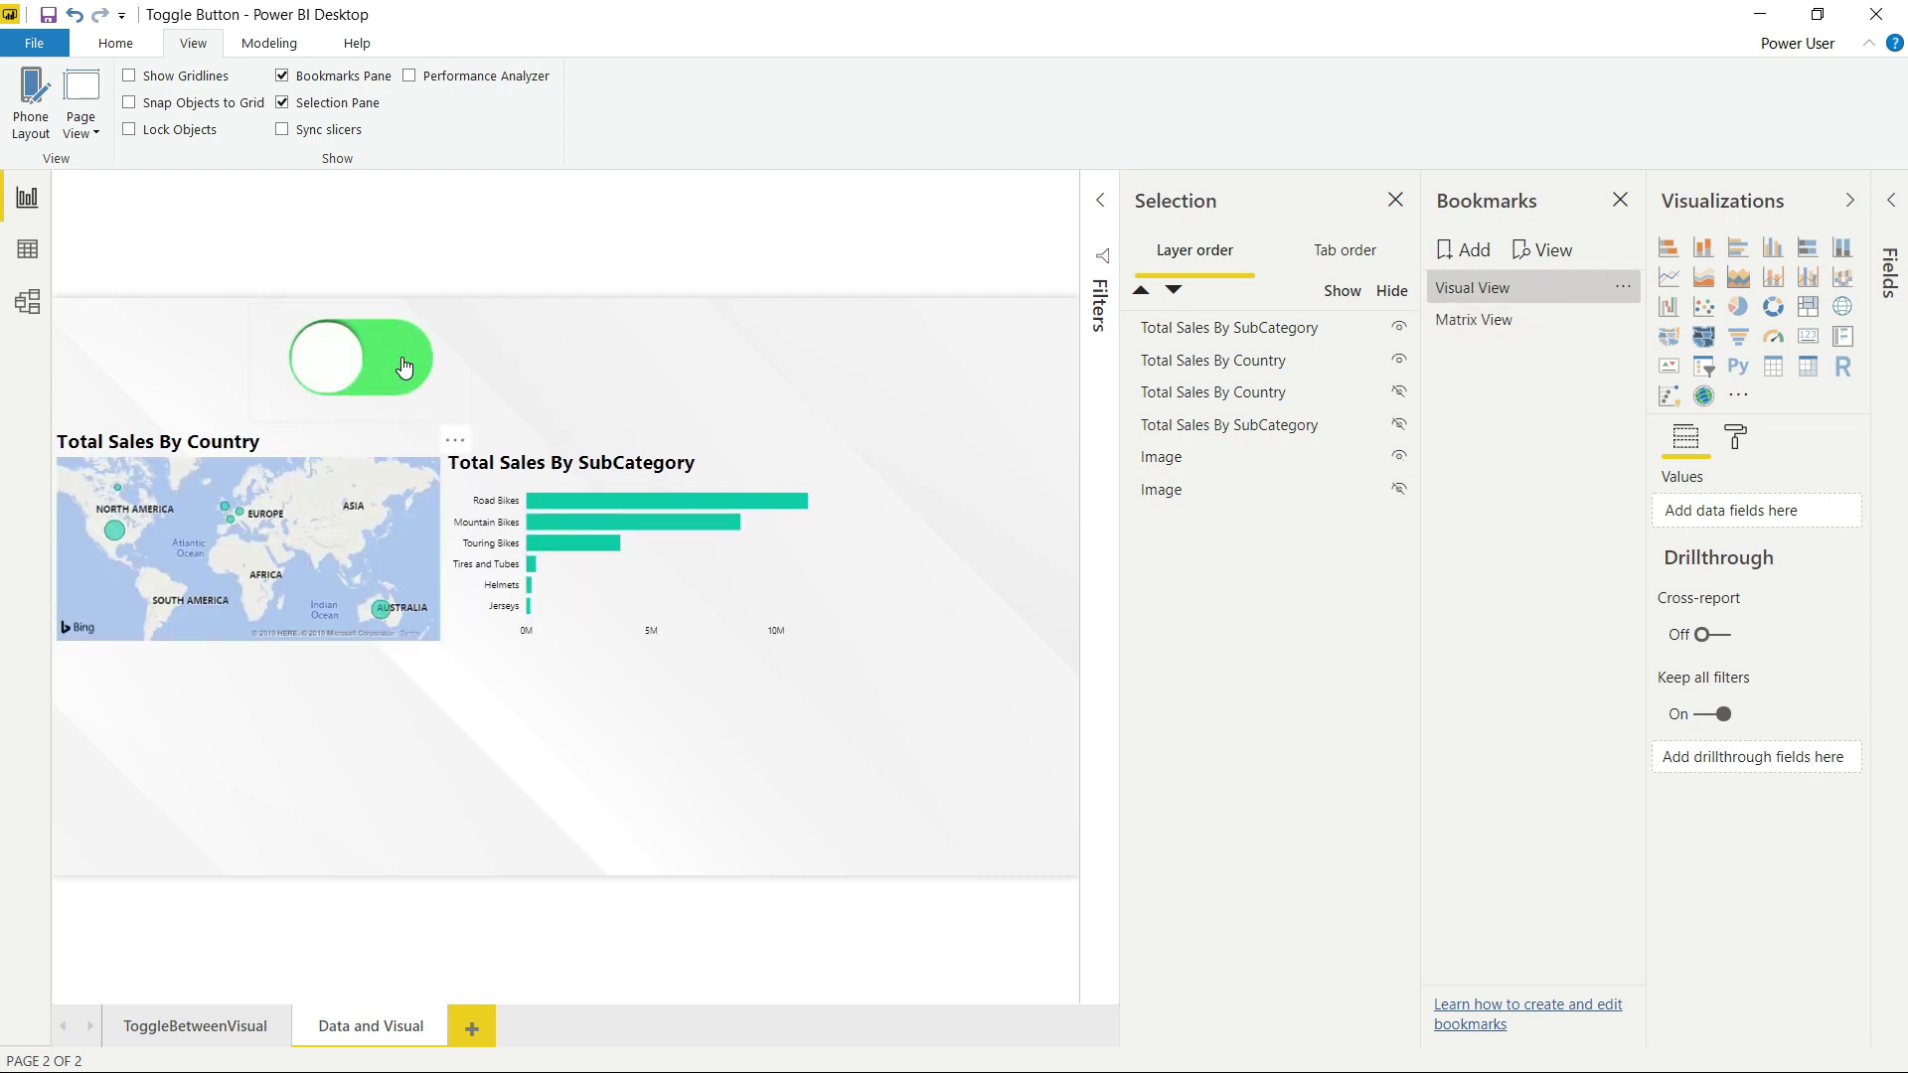
Close the Selection and Bookmarks panes to enlarge the report page
click(1396, 200)
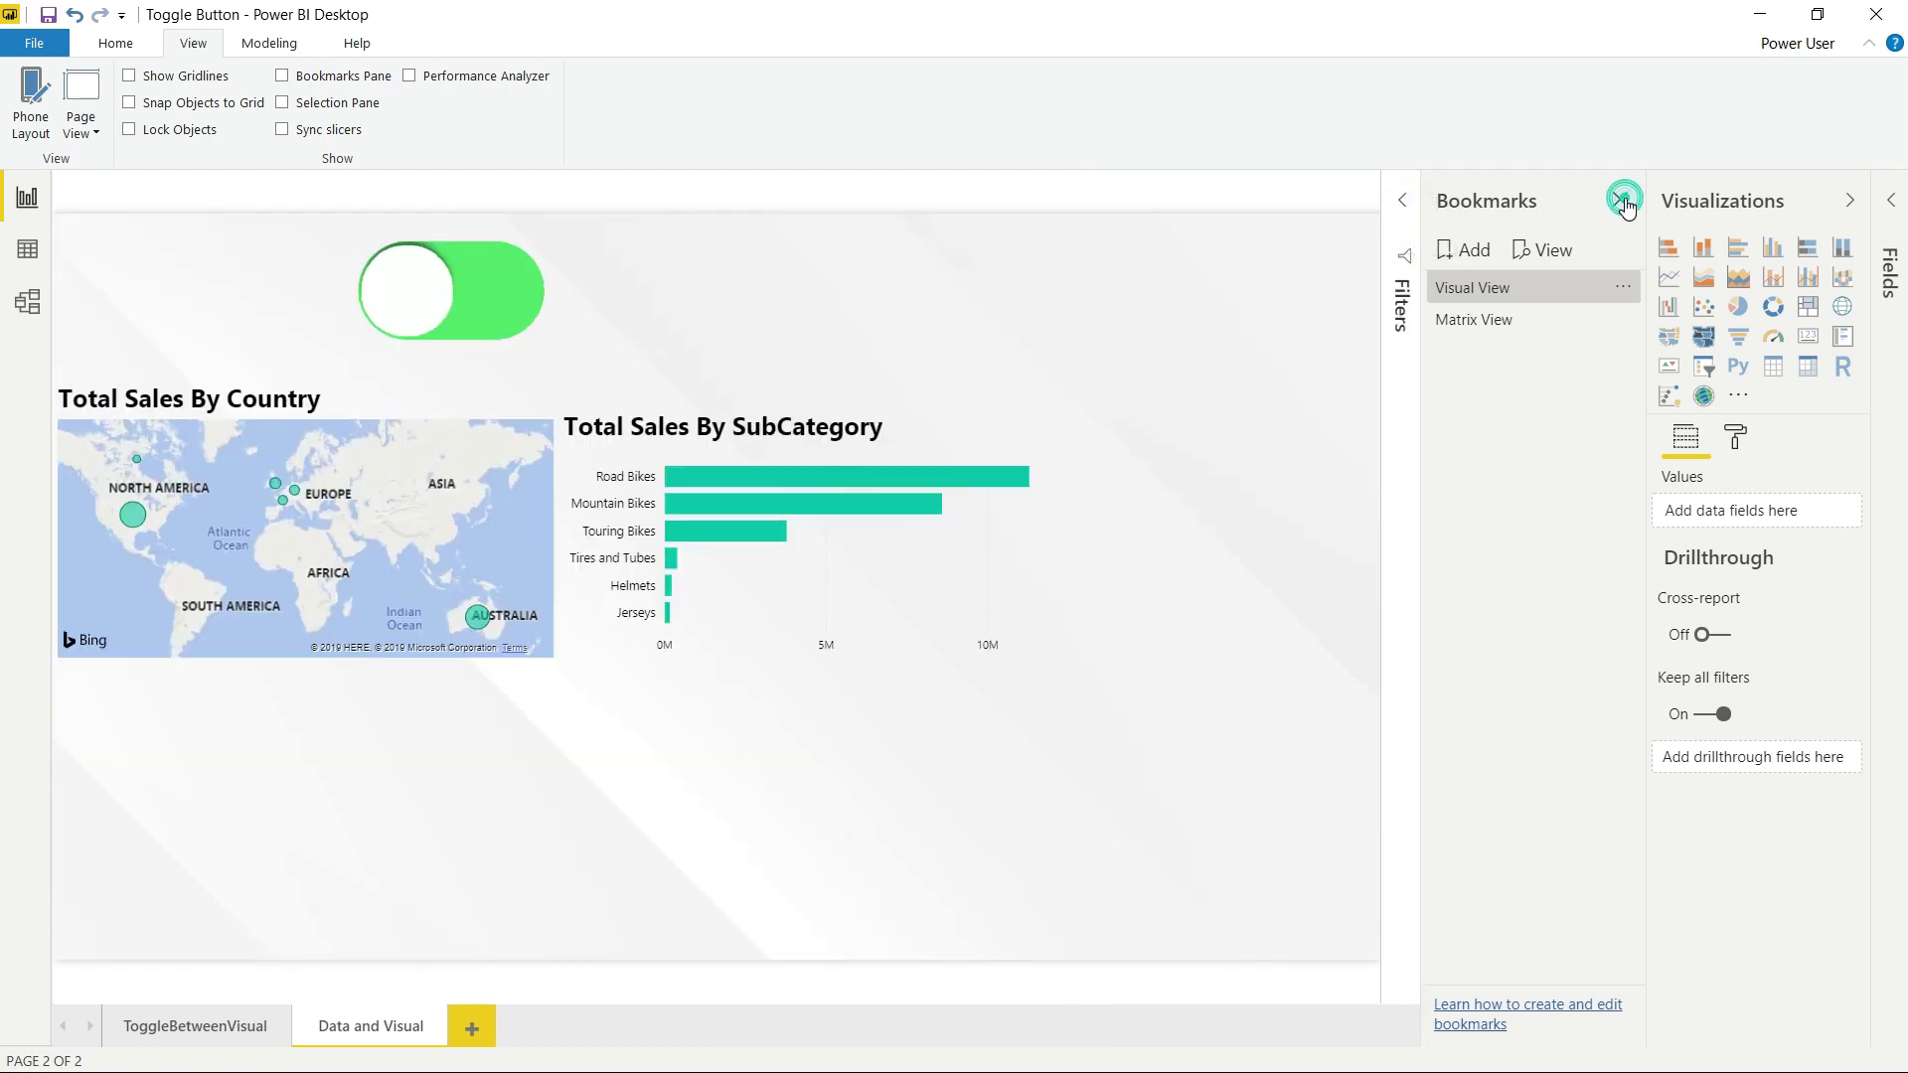
click(1617, 202)
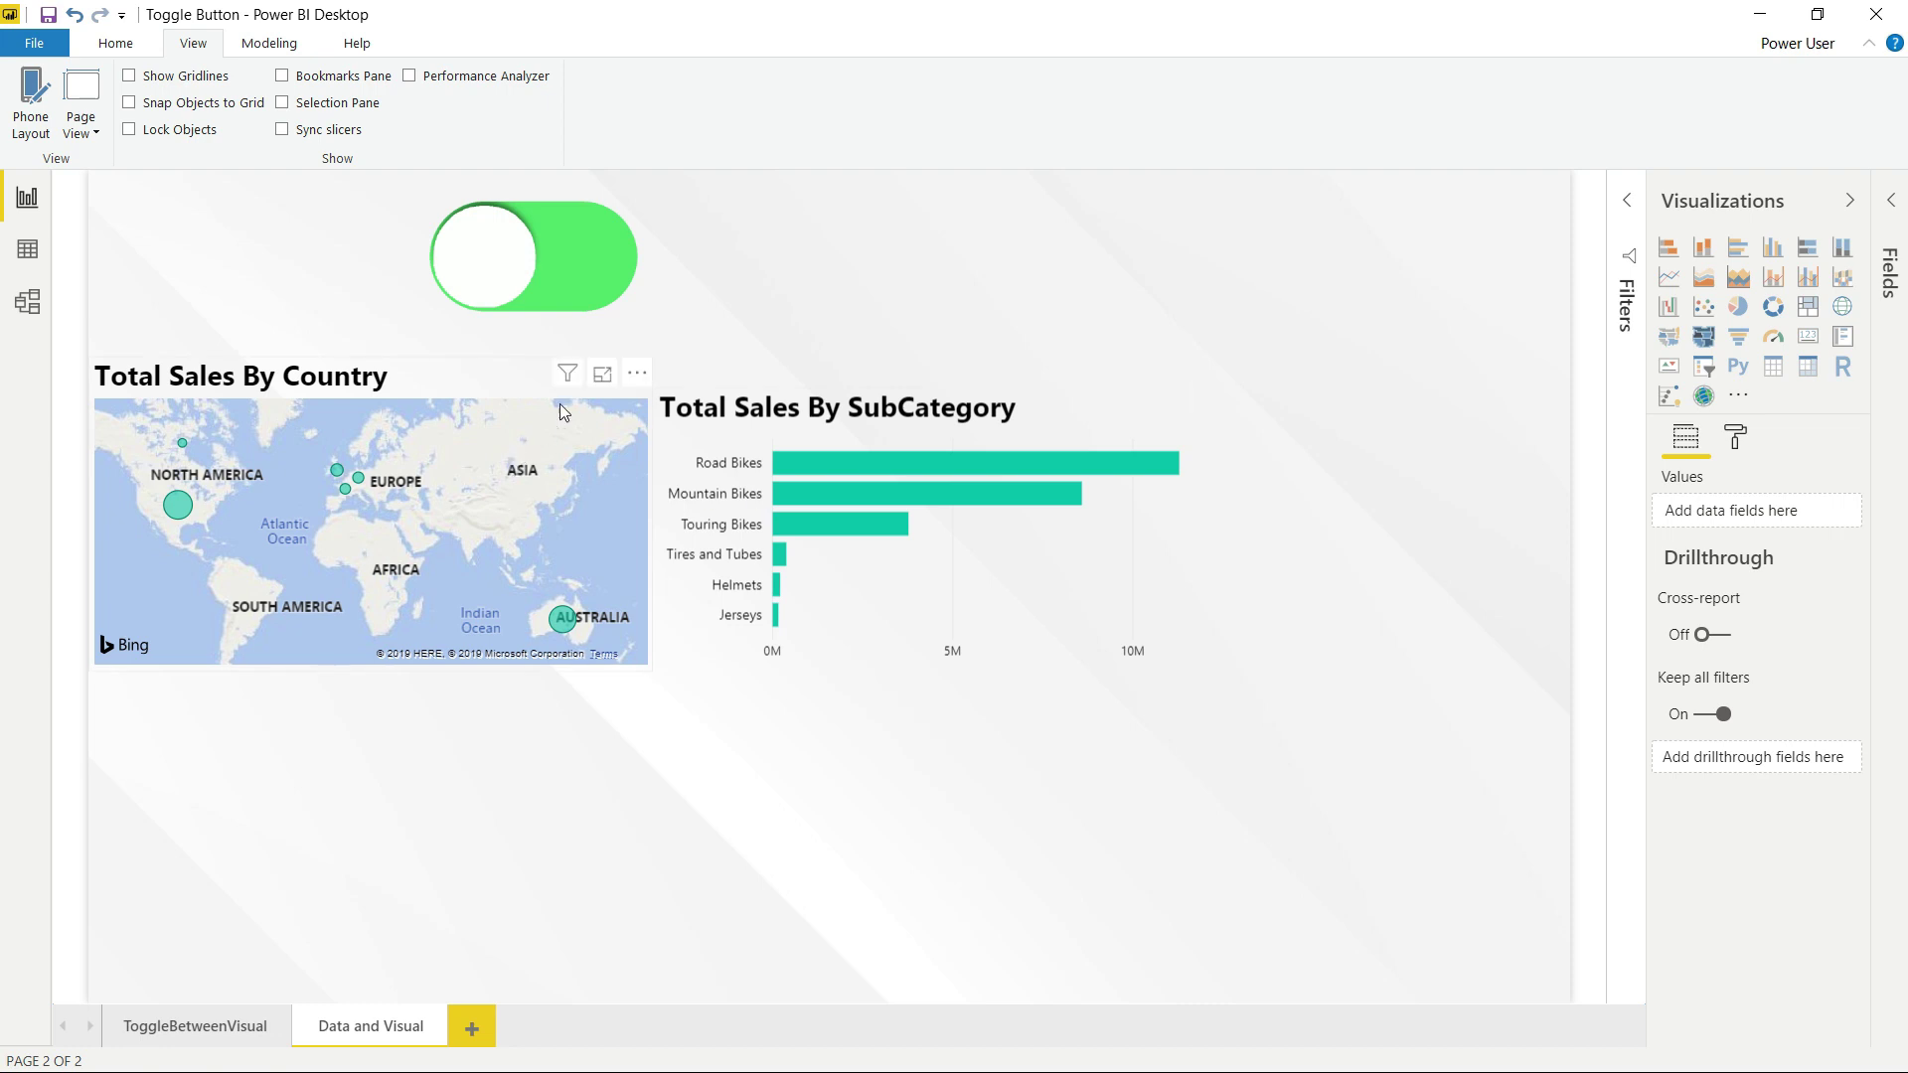
Show the data behind the Total Sales By Country map, then return to the report
click(638, 376)
click(629, 443)
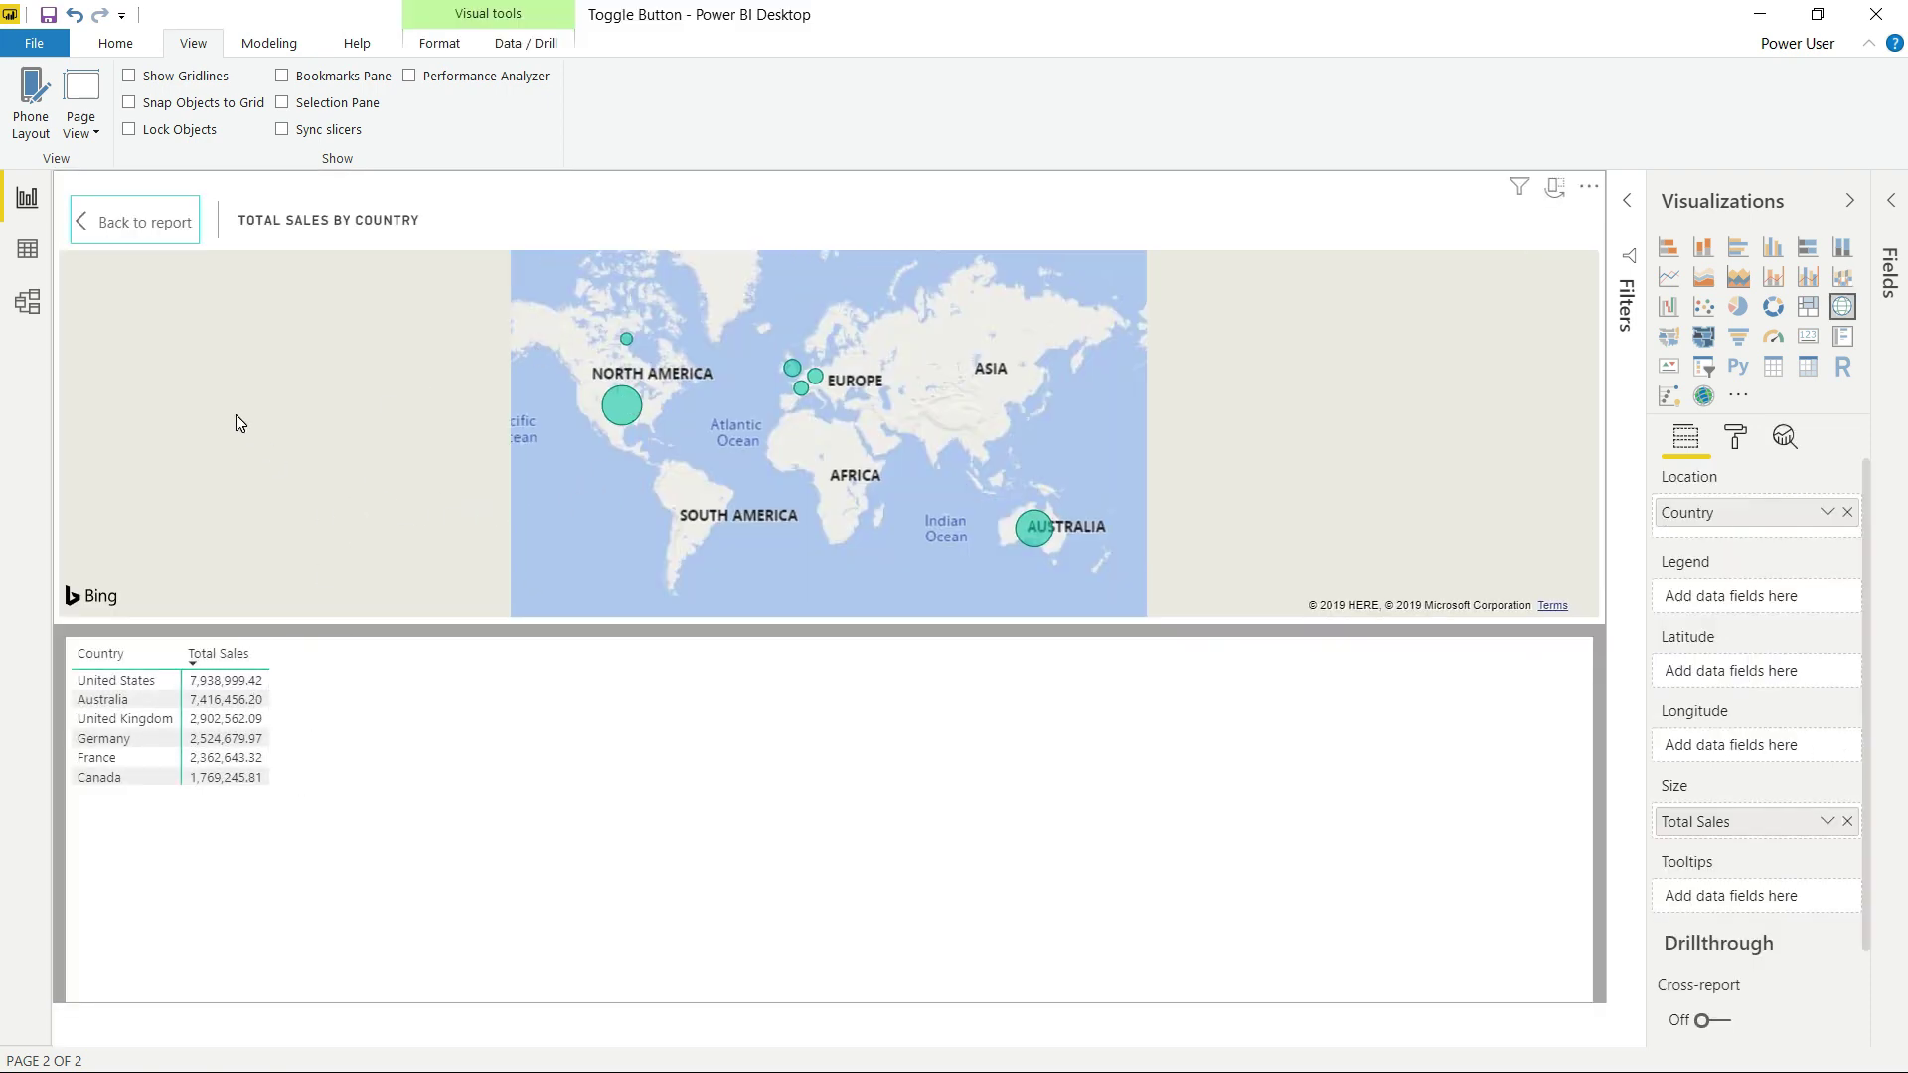
click(83, 223)
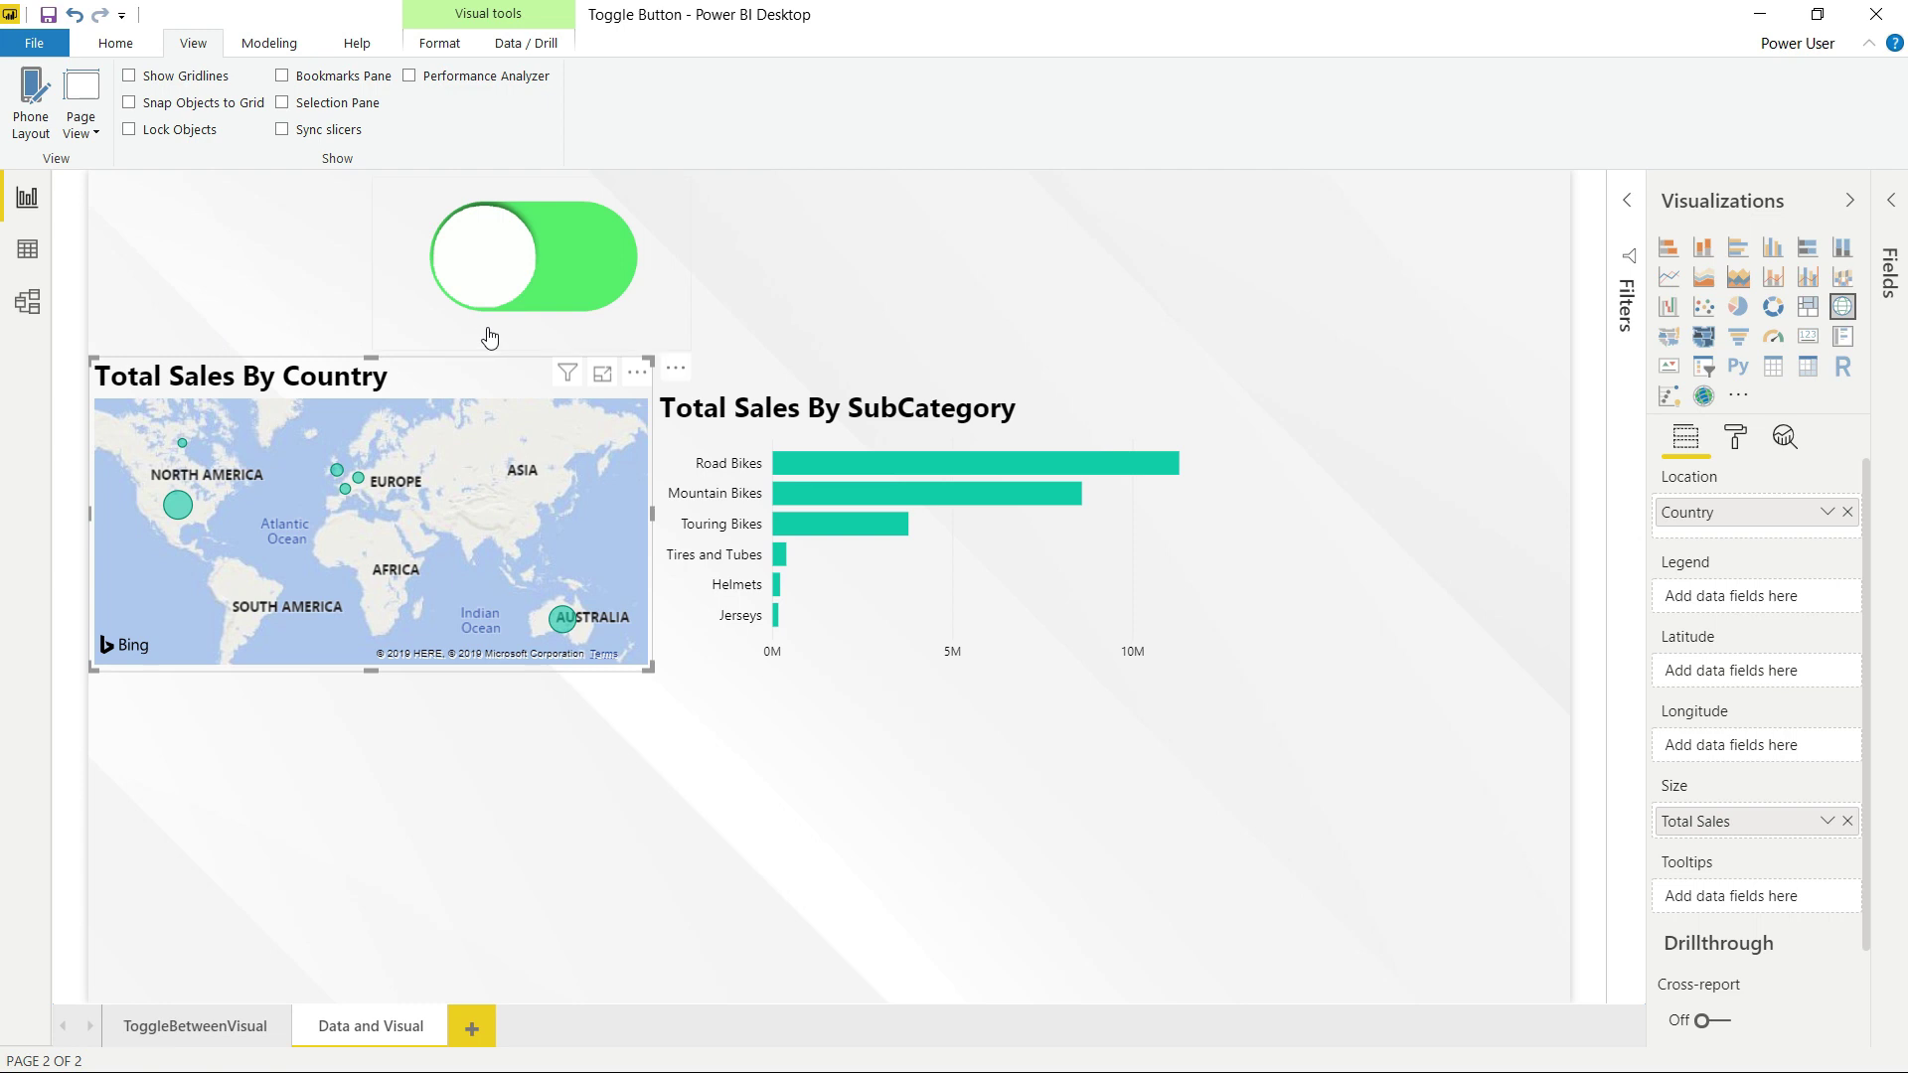
Test the toggle images again on the enlarged report page
ctrl+click(531, 264)
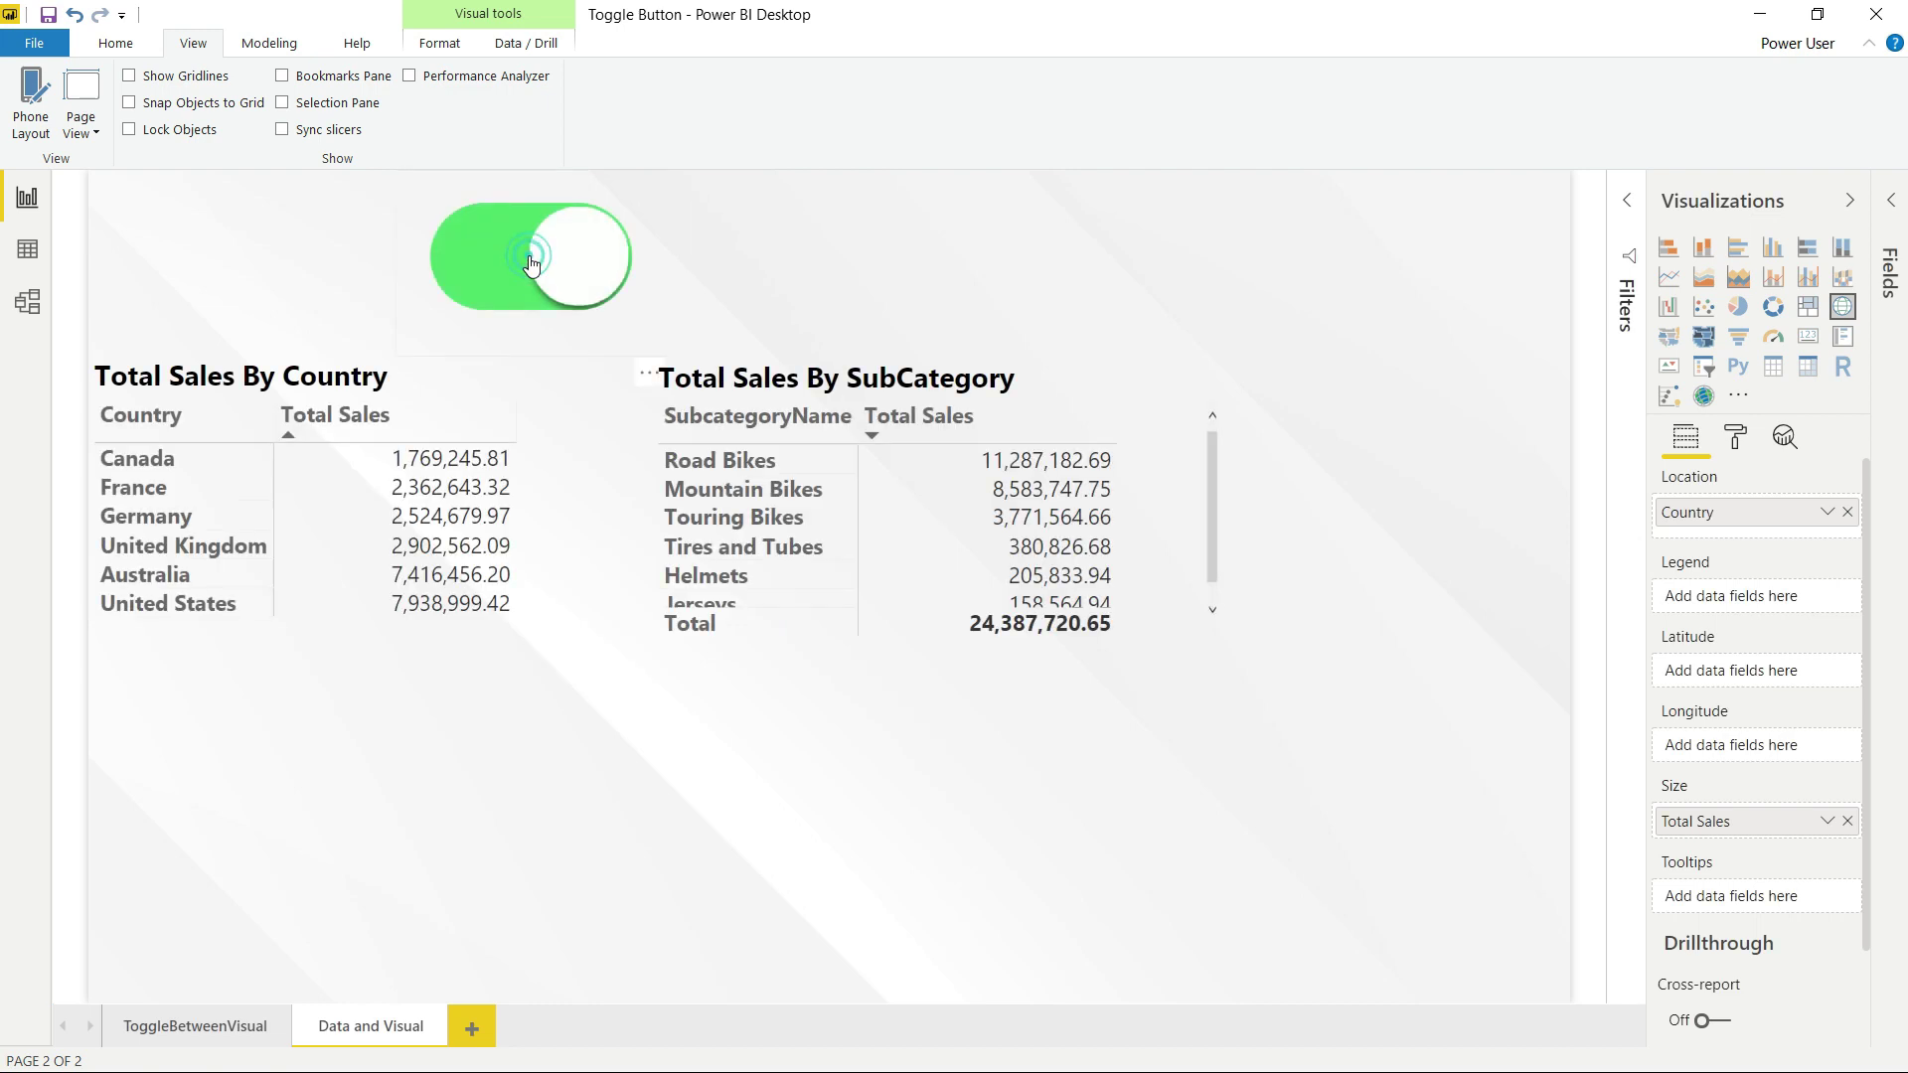
ctrl+click(532, 263)
ctrl+click(532, 263)
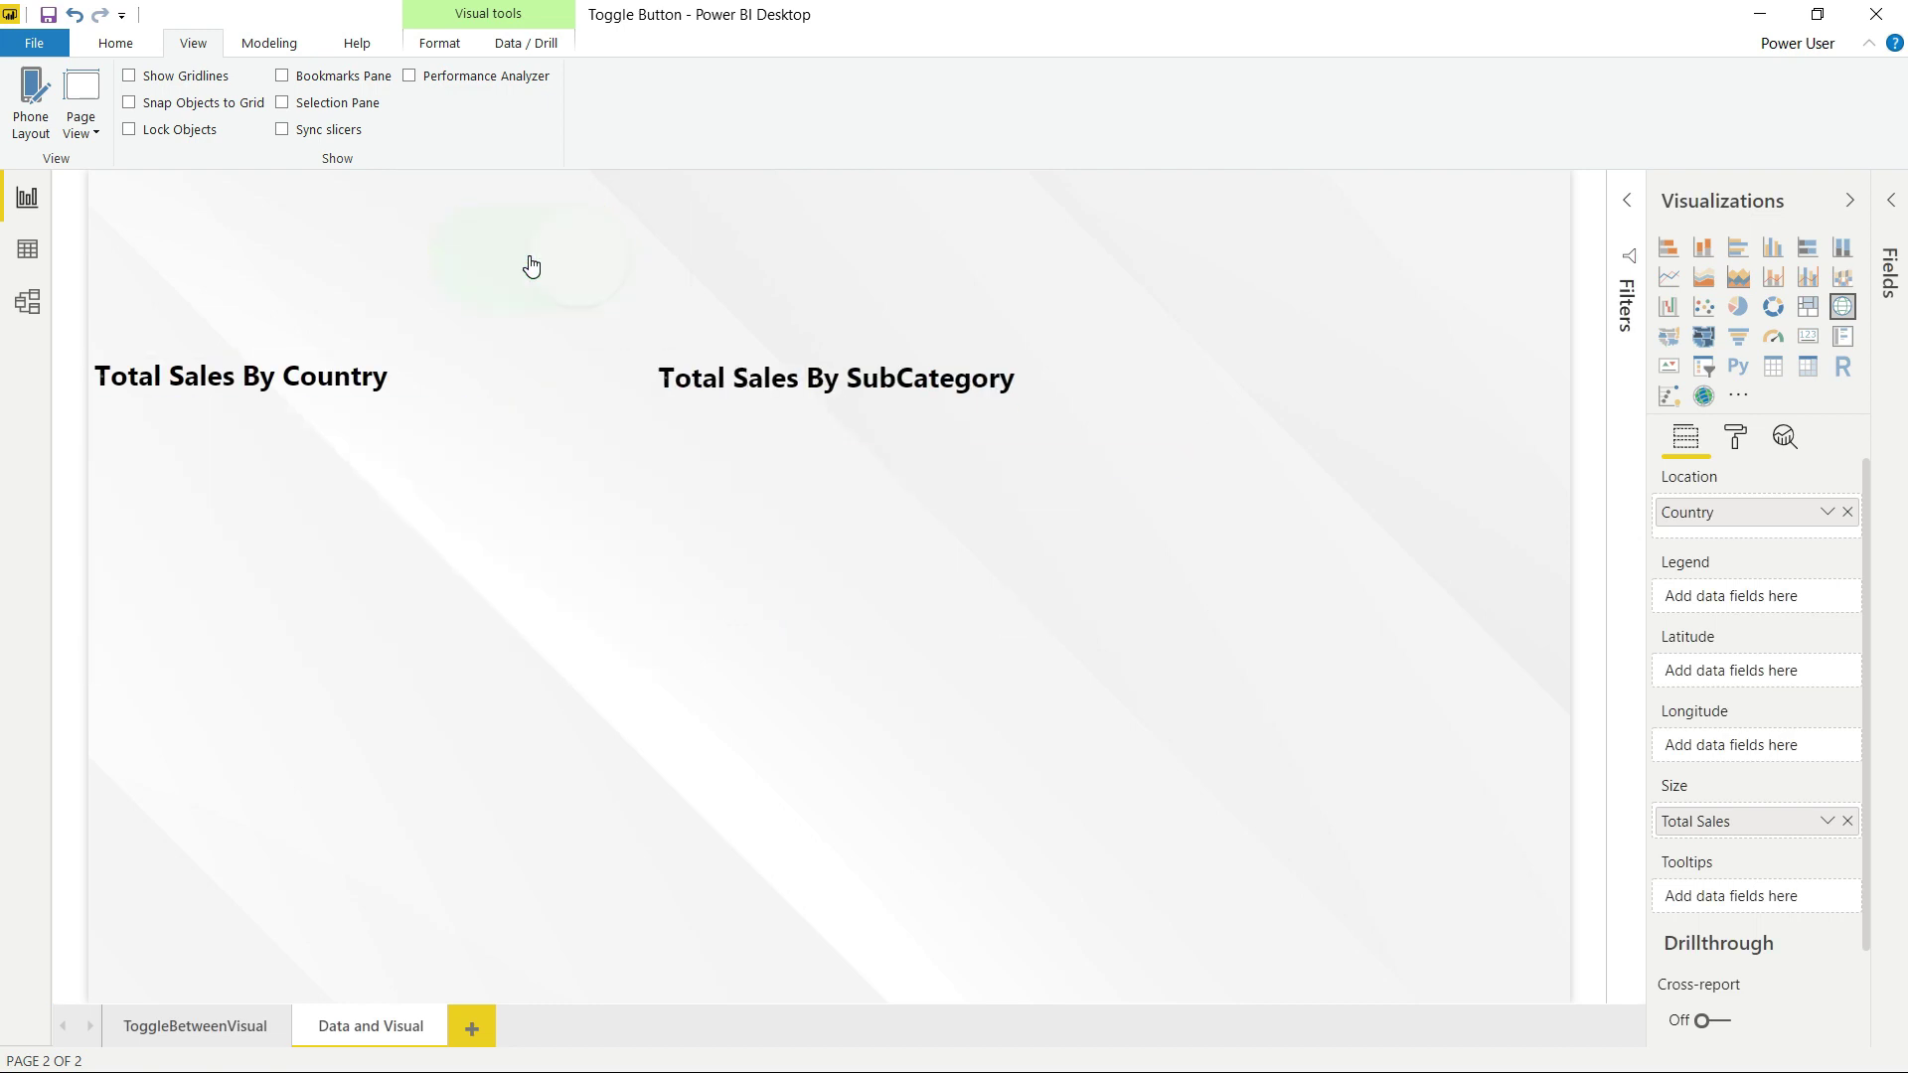